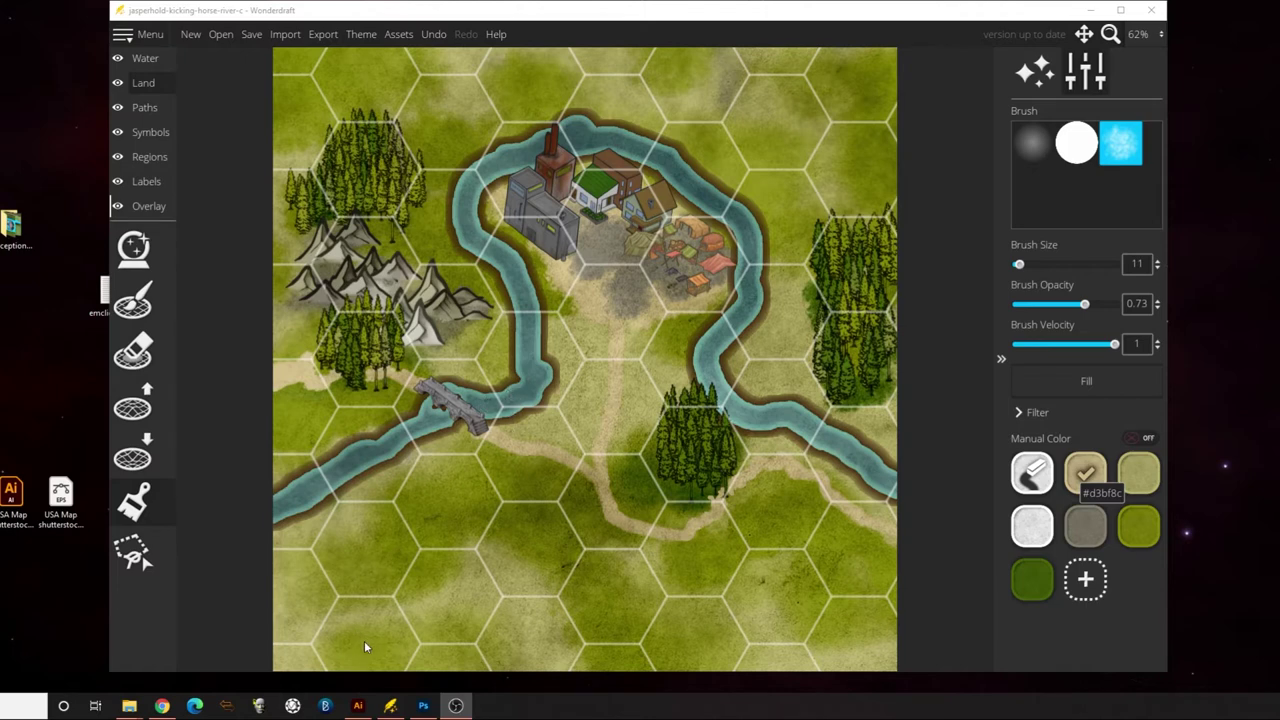
# Bring the Illustrator hex board forward and centre the DarkenHold hex-grid artboard in view
pyautogui.moveTo(357, 706)
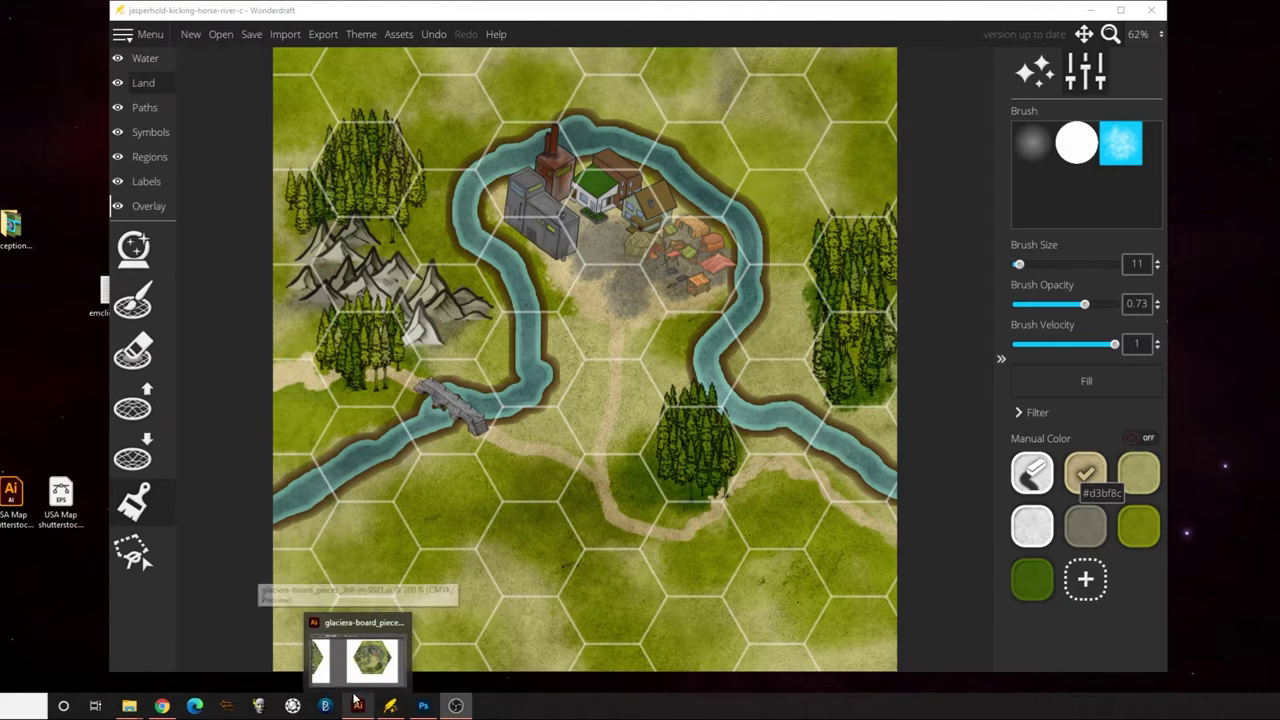
pyautogui.click(353, 698)
pyautogui.click(356, 700)
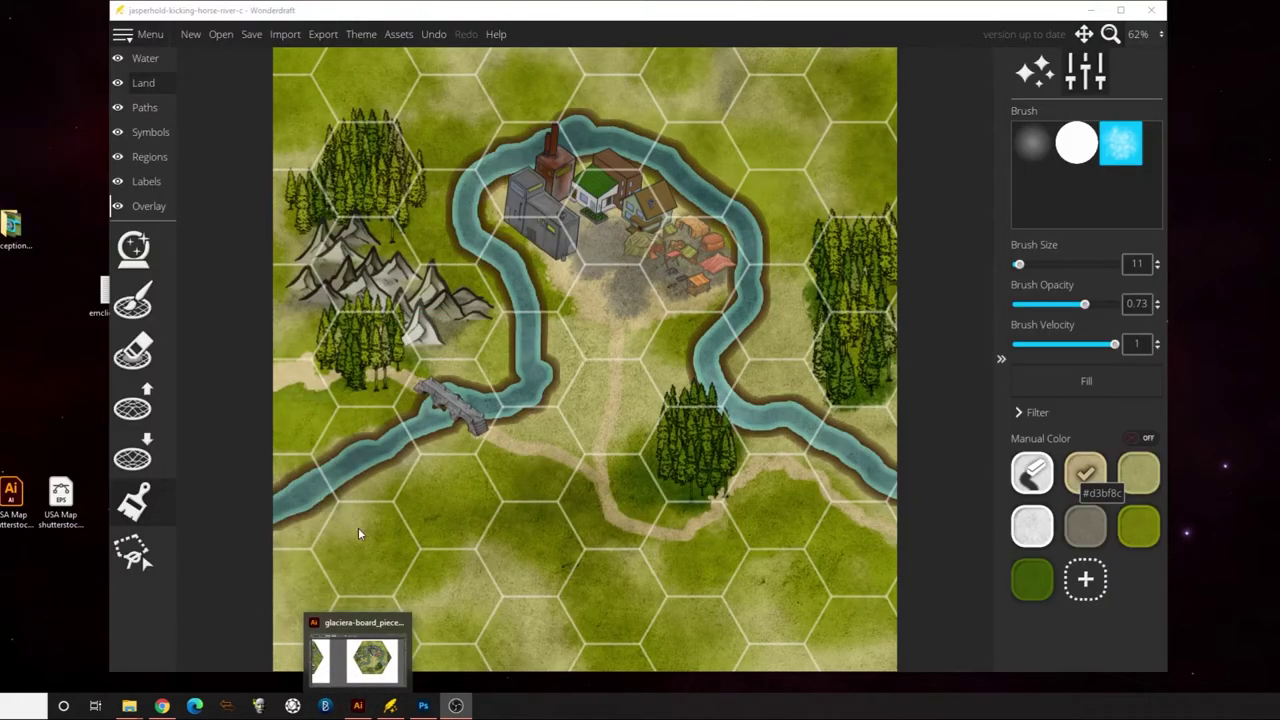
pyautogui.click(366, 696)
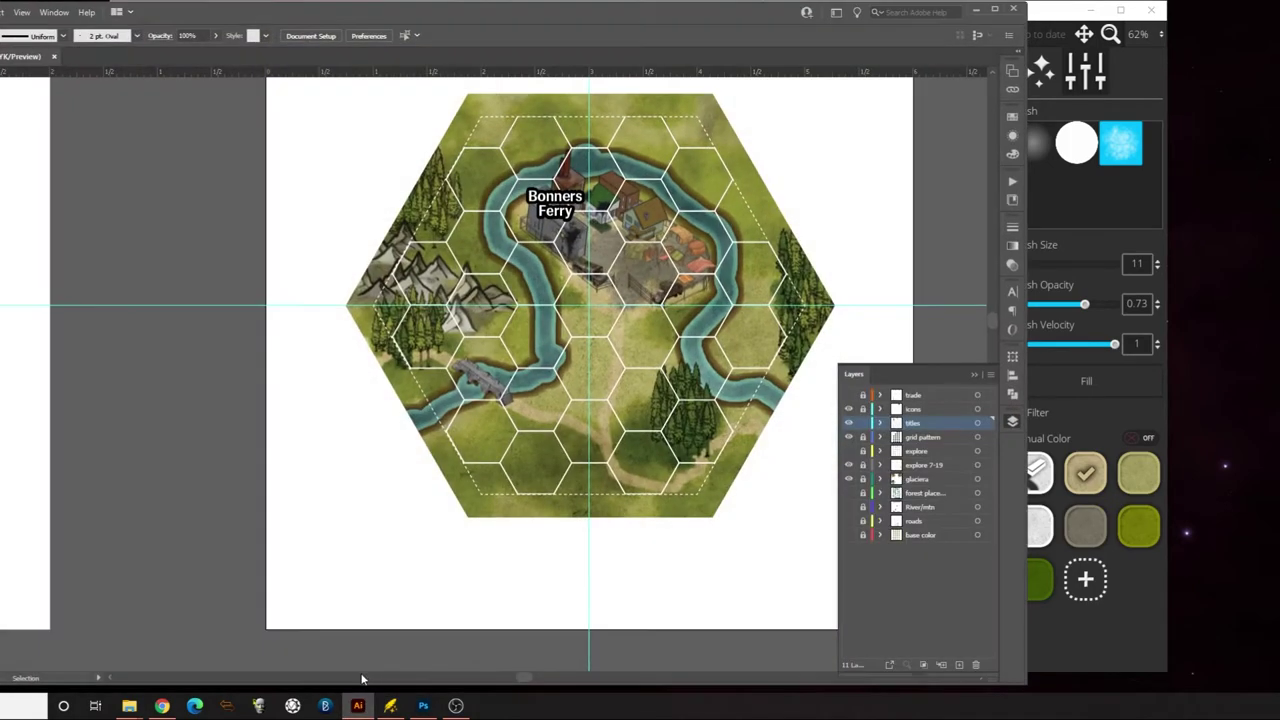
pyautogui.press('h')
pyautogui.moveTo(805, 431); pyautogui.dragTo(630, 433)
pyautogui.moveTo(950, 340); pyautogui.dragTo(314, 389)
pyautogui.moveTo(471, 366); pyautogui.dragTo(323, 395)
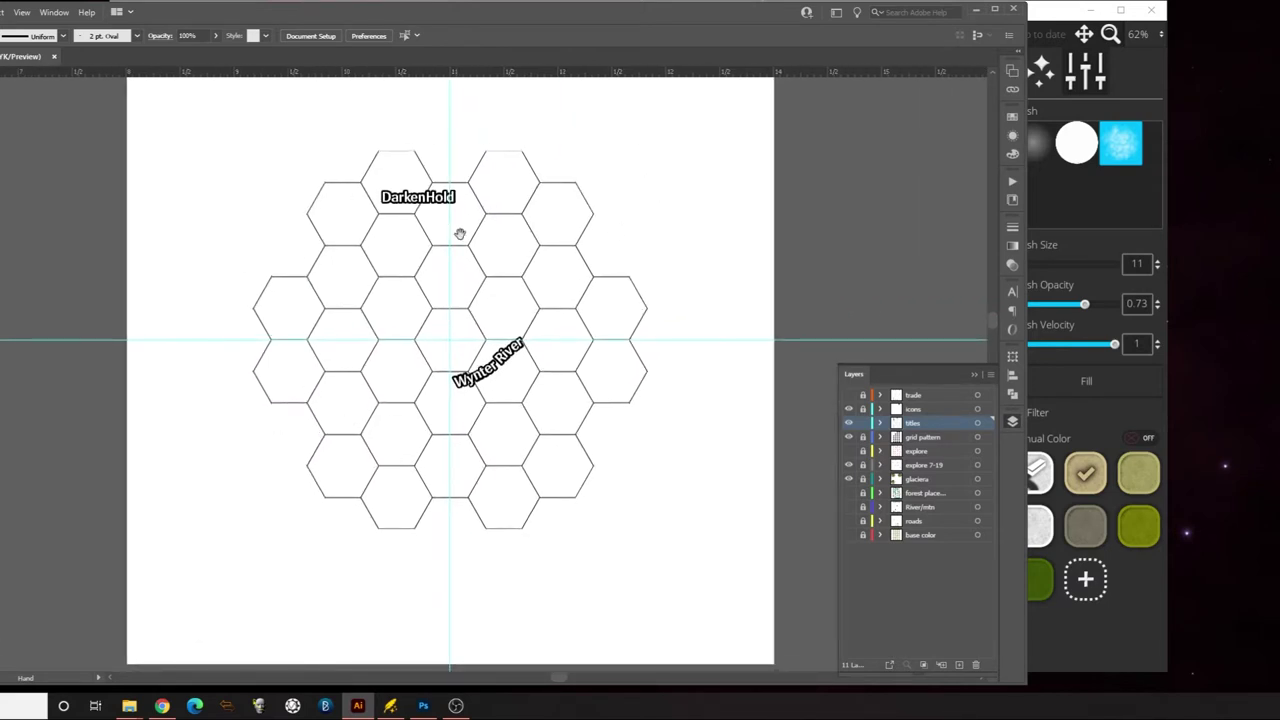
# Preview the River/mtn, roads and base color layers, then hide them and the forest place layer
pyautogui.click(849, 507)
pyautogui.click(849, 521)
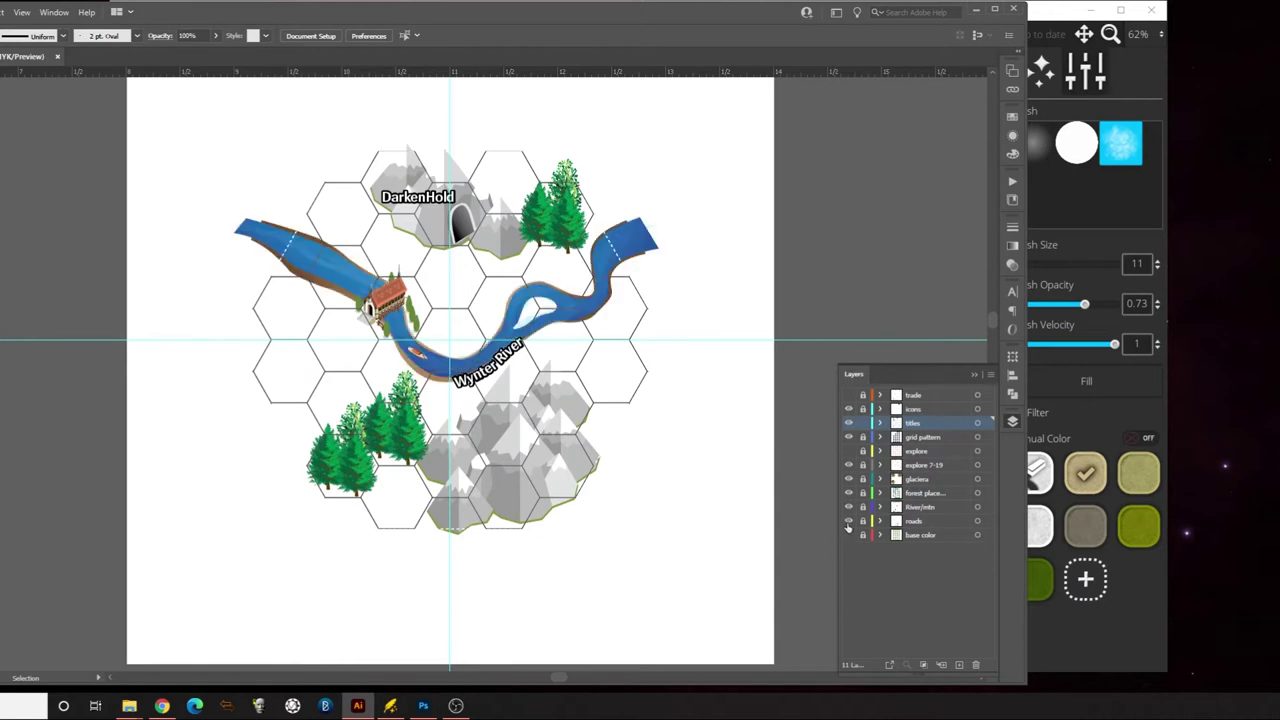
pyautogui.click(849, 535)
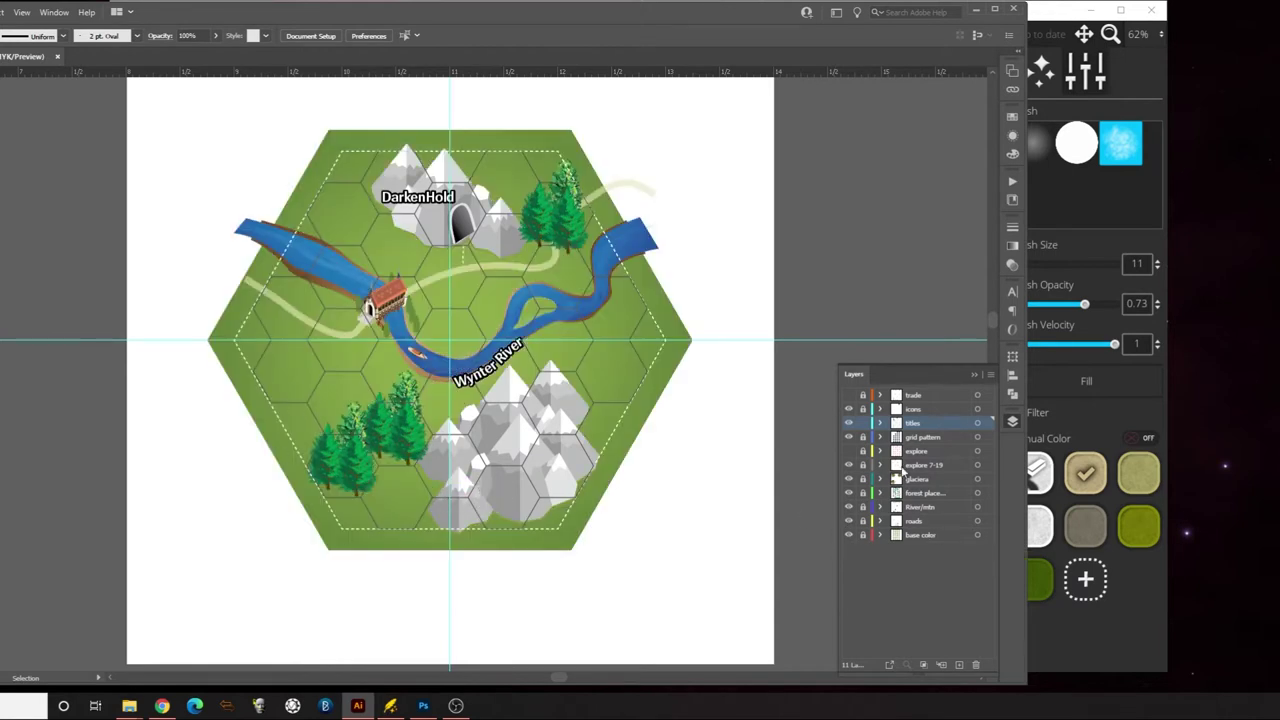
pyautogui.click(849, 535)
pyautogui.click(849, 521)
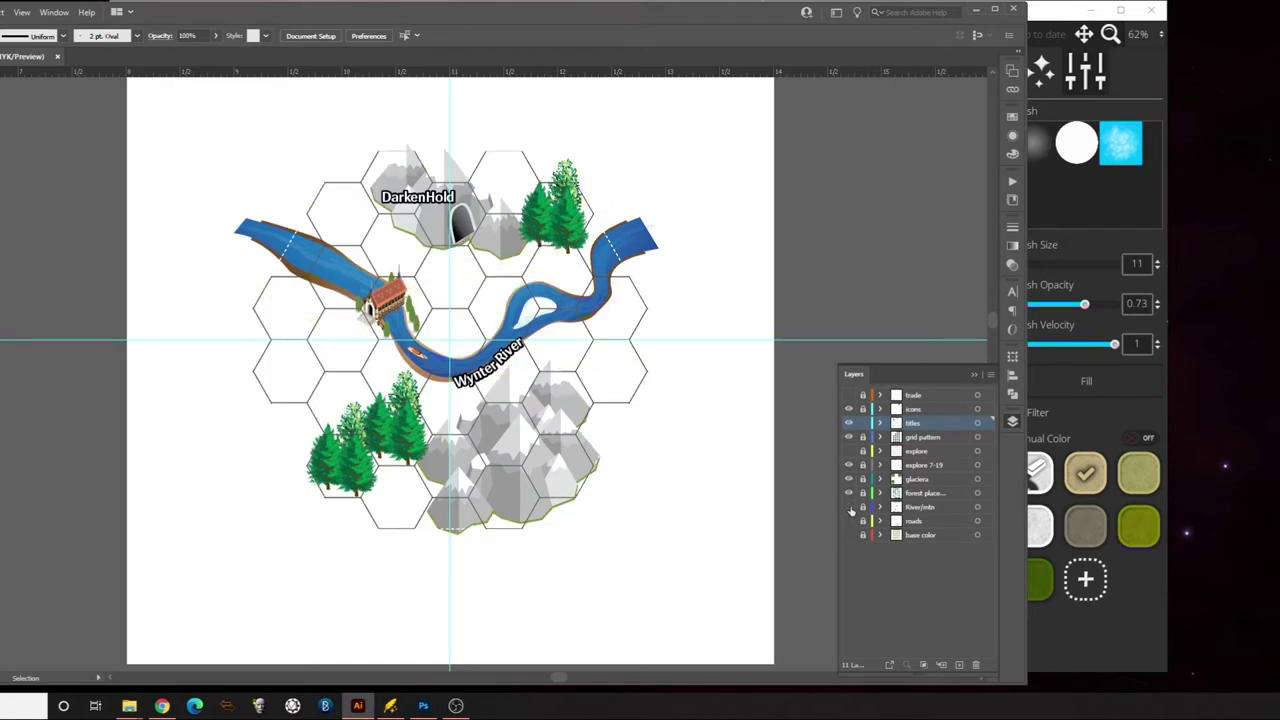
pyautogui.click(849, 507)
pyautogui.click(843, 492)
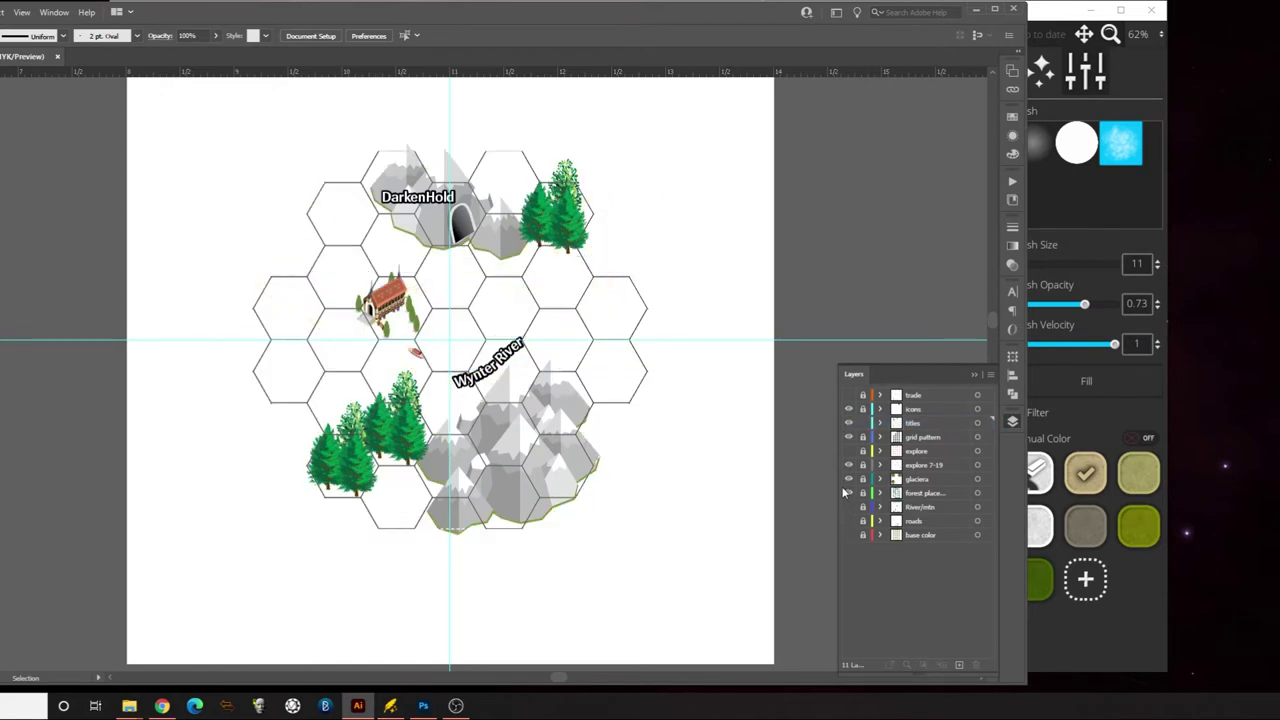
pyautogui.click(849, 493)
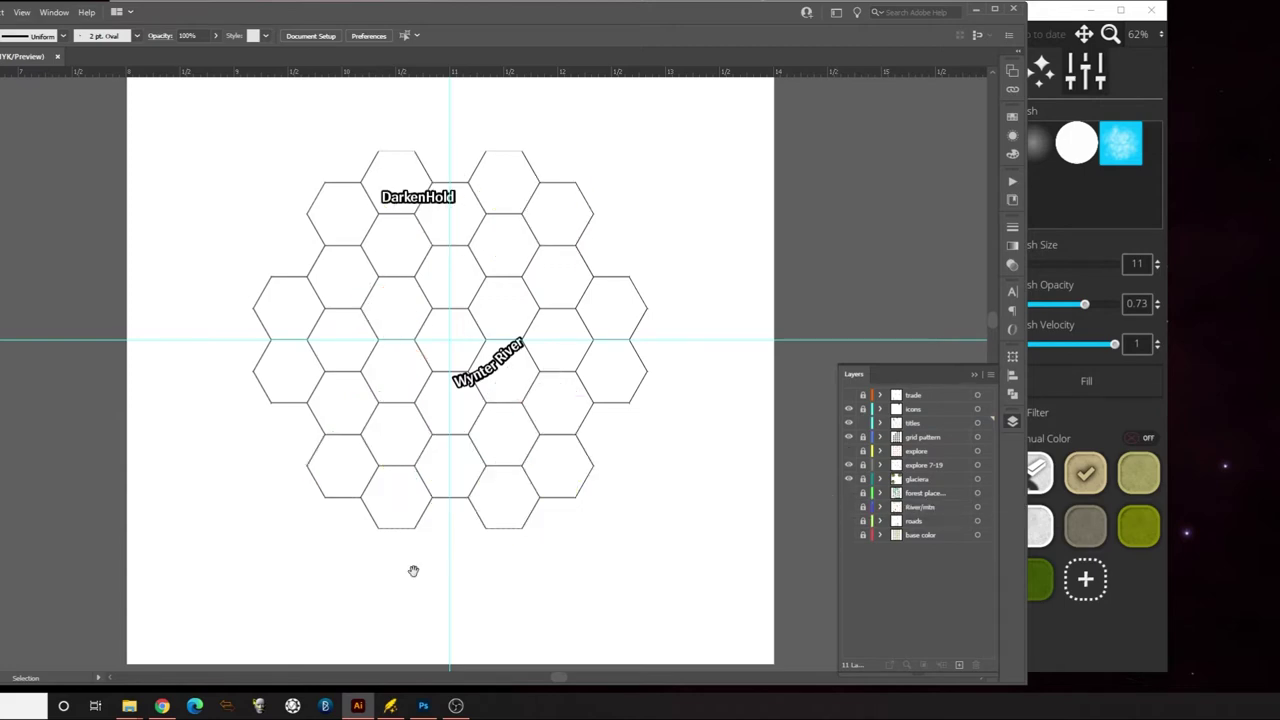
# Fit the Bonners Ferry artboard in the Illustrator window
pyautogui.moveTo(243, 521); pyautogui.dragTo(483, 511)
pyautogui.hotkey('ctrl', '0')
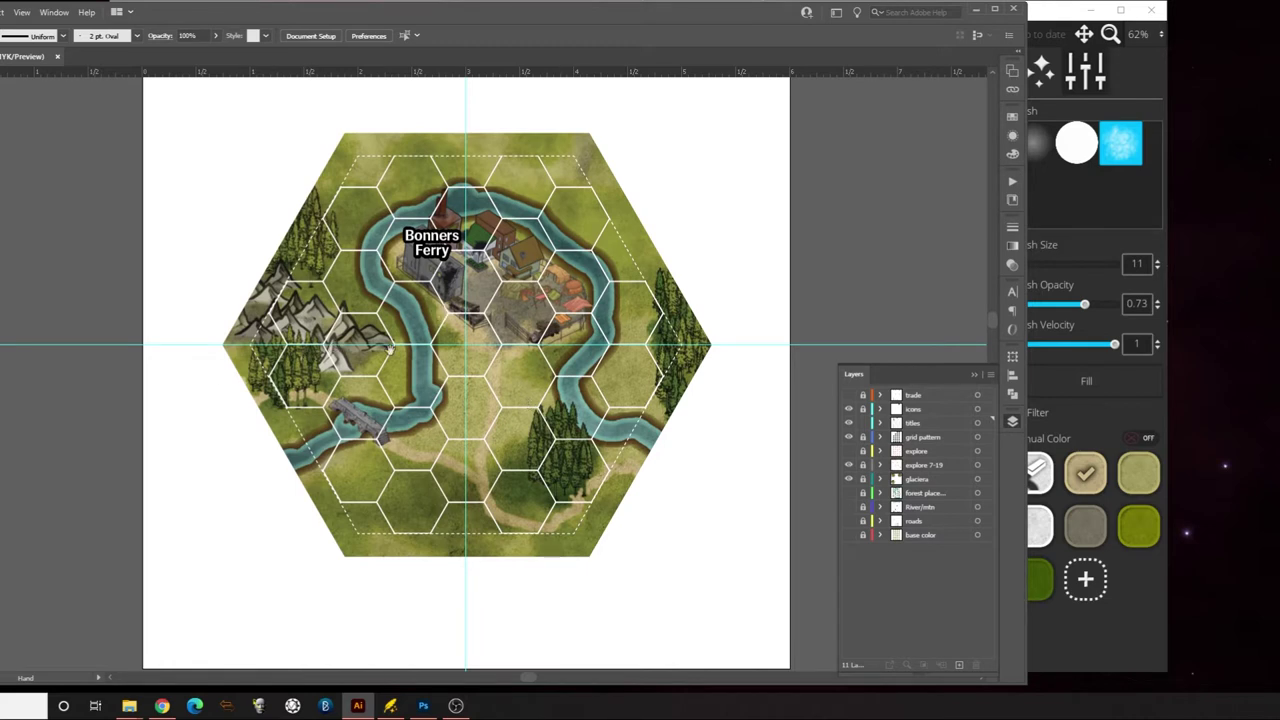
pyautogui.moveTo(582, 362); pyautogui.dragTo(536, 364)
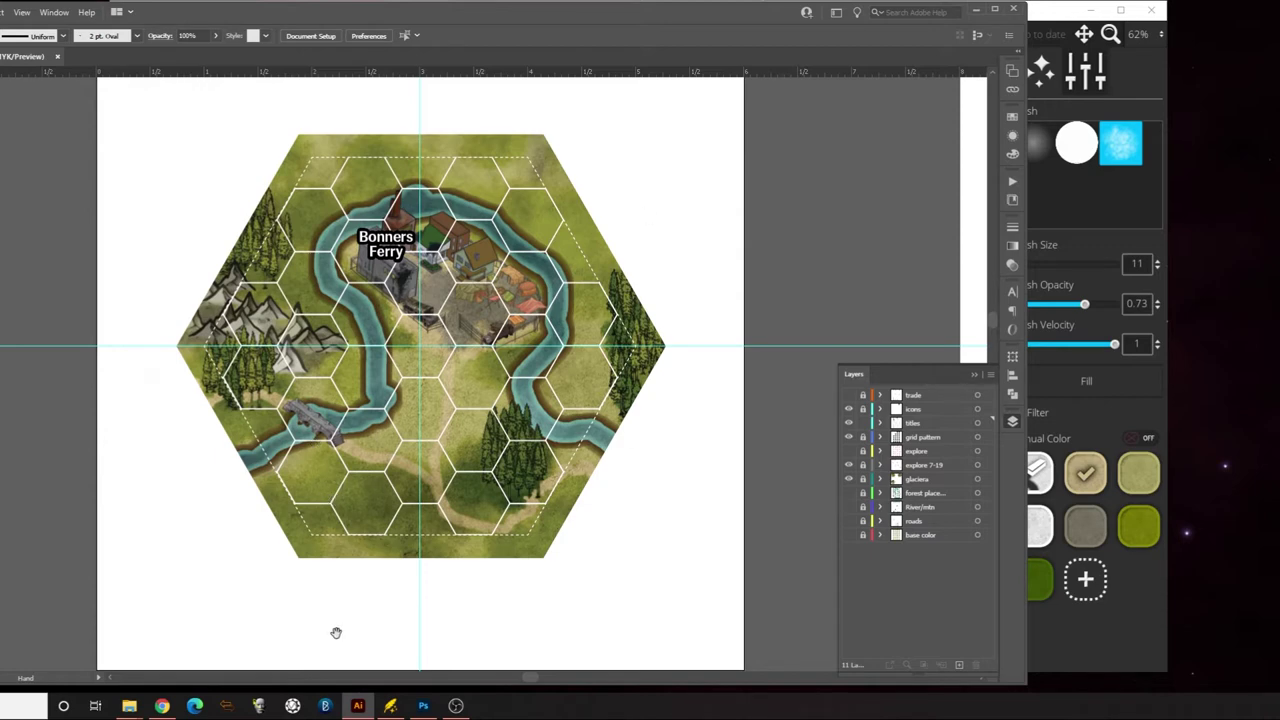
# Save the Wonderdraft map, then erase the town, tree and mountain symbols on the Symbols layer
pyautogui.click(390, 705)
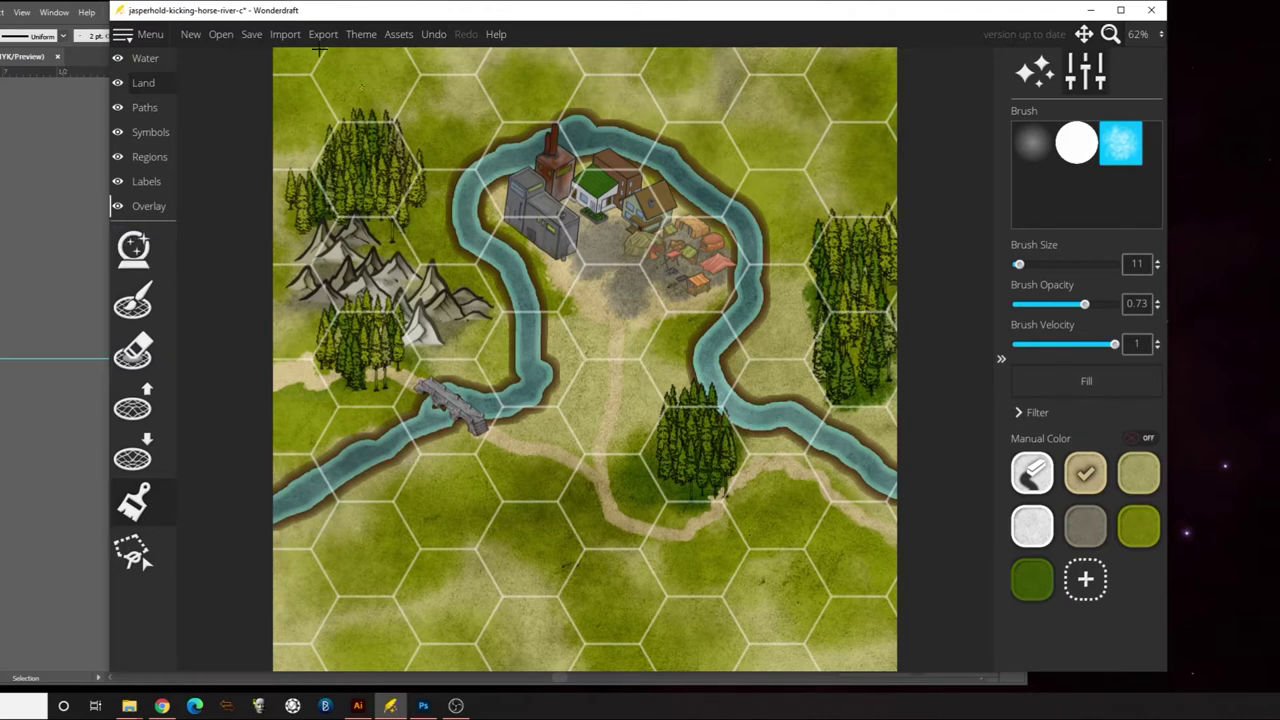
pyautogui.click(251, 34)
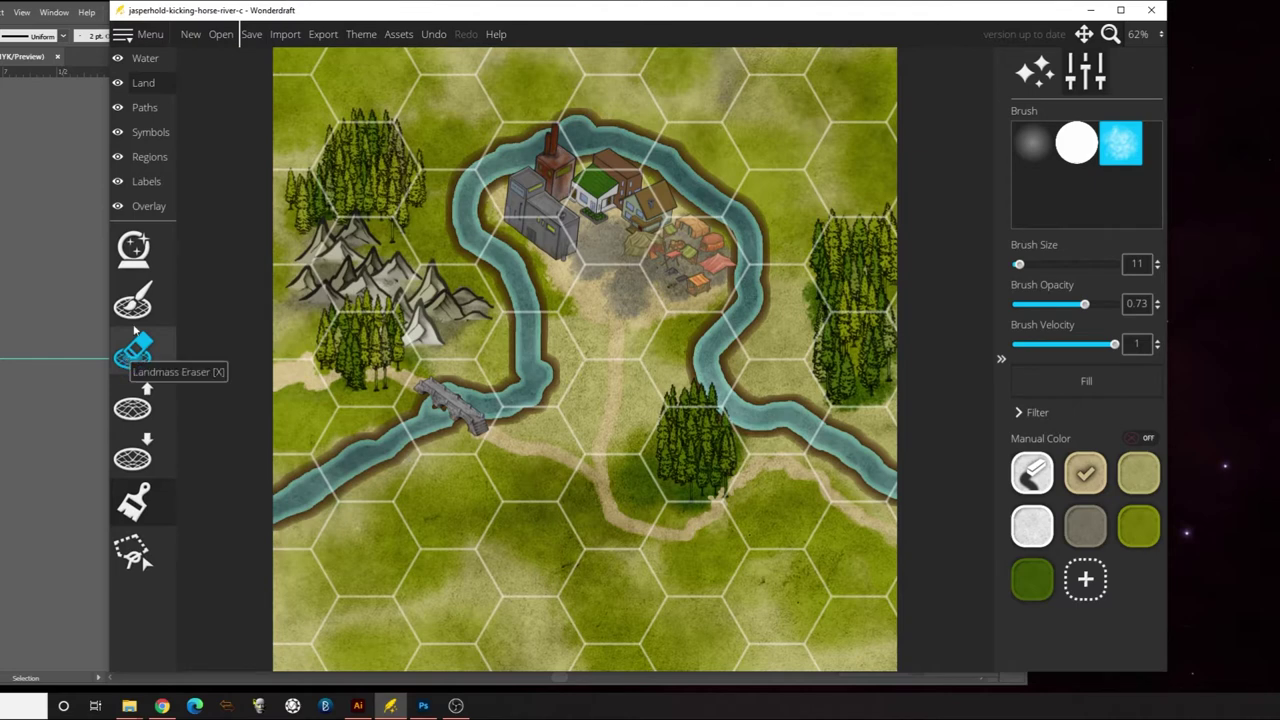
pyautogui.click(147, 110)
pyautogui.click(149, 134)
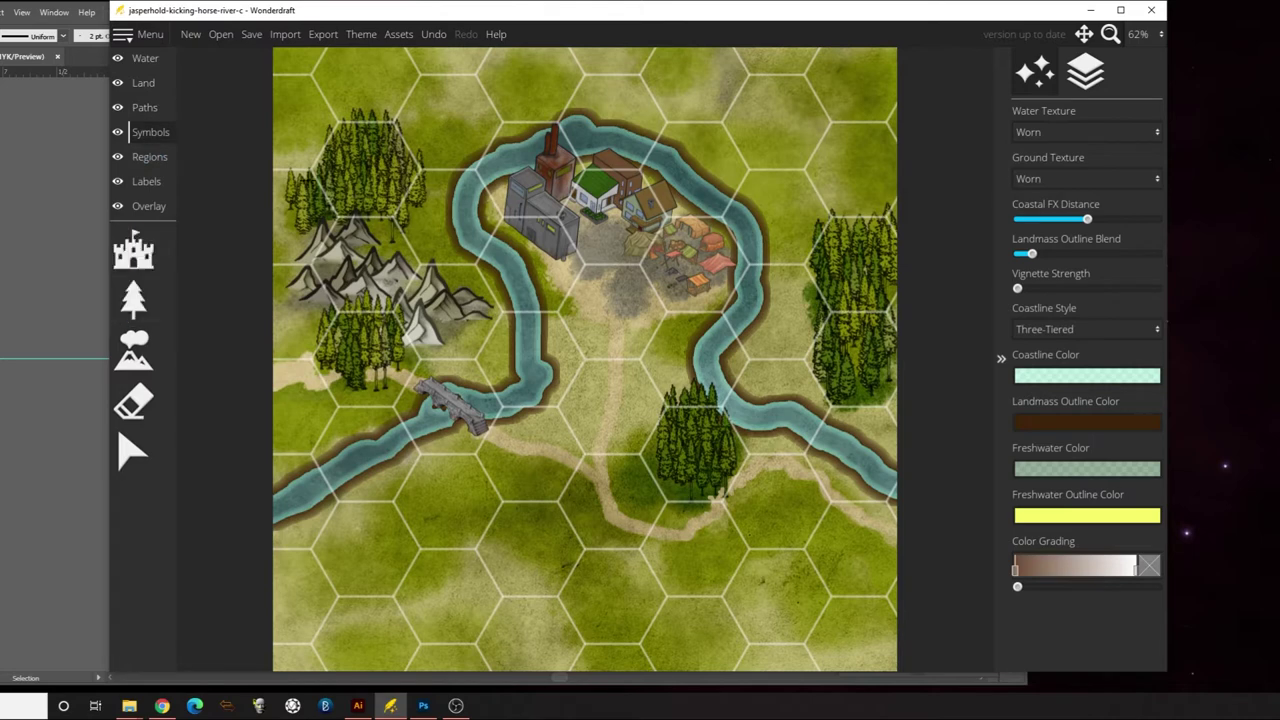
pyautogui.click(133, 401)
pyautogui.moveTo(350, 163)
pyautogui.mouseDown()
pyautogui.moveTo(340, 140)
pyautogui.moveTo(395, 170)
pyautogui.moveTo(378, 150)
pyautogui.moveTo(405, 160)
pyautogui.moveTo(405, 200)
pyautogui.moveTo(355, 209)
pyautogui.moveTo(300, 275)
pyautogui.moveTo(320, 250)
pyautogui.moveTo(345, 330)
pyautogui.moveTo(380, 362)
pyautogui.moveTo(467, 357)
pyautogui.moveTo(456, 418)
pyautogui.moveTo(539, 481)
pyautogui.moveTo(629, 523)
pyautogui.moveTo(683, 468)
pyautogui.moveTo(723, 508)
pyautogui.moveTo(843, 457)
pyautogui.moveTo(817, 329)
pyautogui.moveTo(916, 189)
pyautogui.moveTo(841, 267)
pyautogui.moveTo(650, 210)
pyautogui.moveTo(560, 225)
pyautogui.moveTo(490, 200)
pyautogui.moveTo(480, 222)
pyautogui.mouseUp()
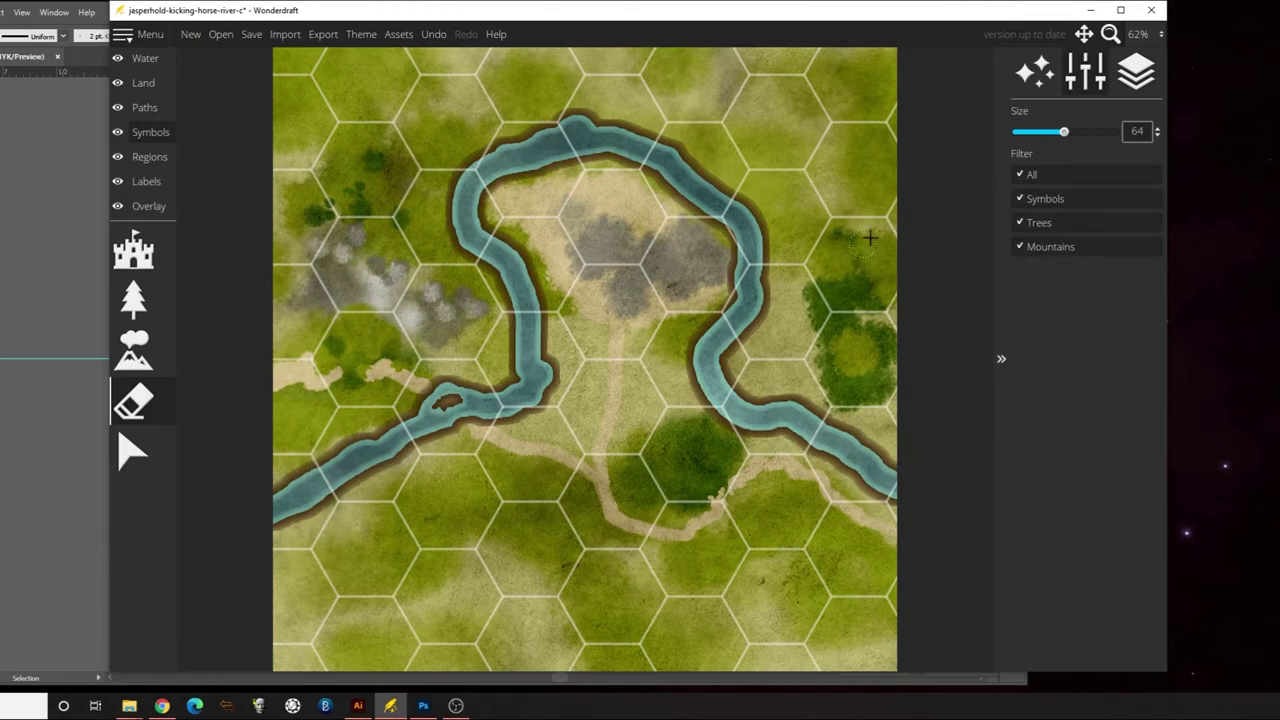
# Glance at the DarkenHold board, then pick Wonderdraft's Land paint brush (size 15, 0.73 opacity)
pyautogui.click(366, 710)
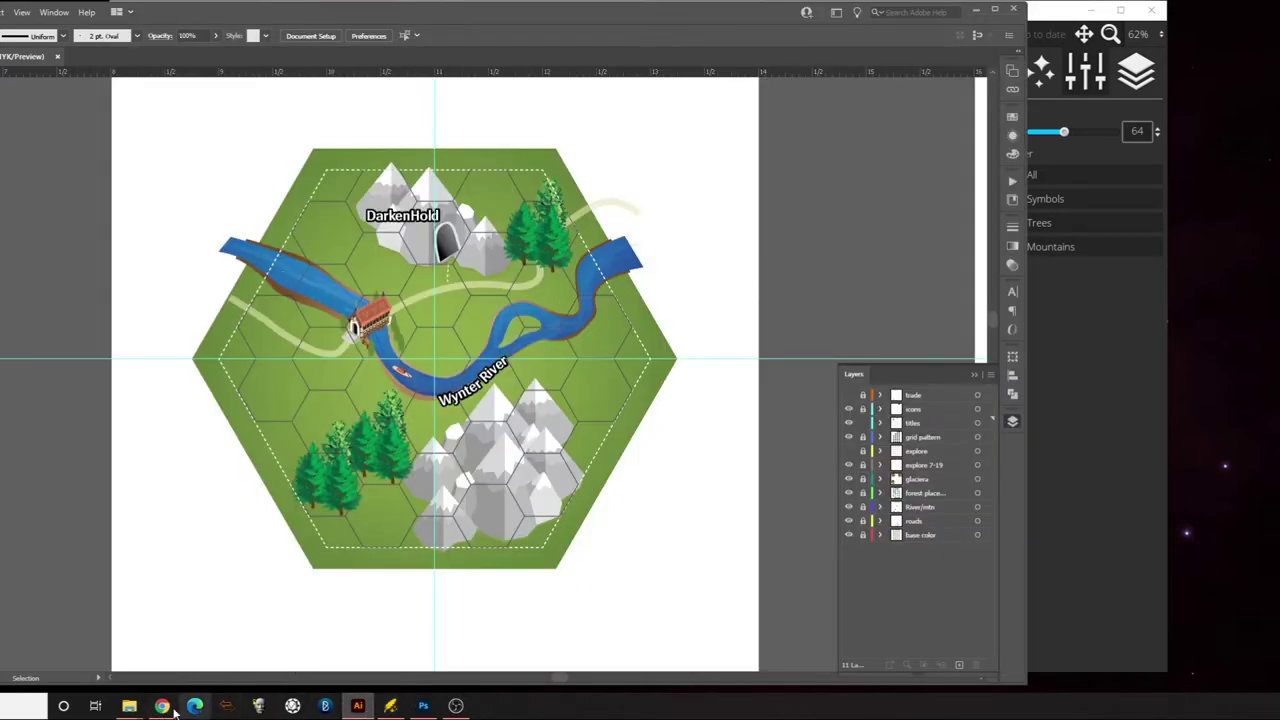
pyautogui.hotkey('alt', 'Tab')
pyautogui.click(133, 300)
pyautogui.click(133, 500)
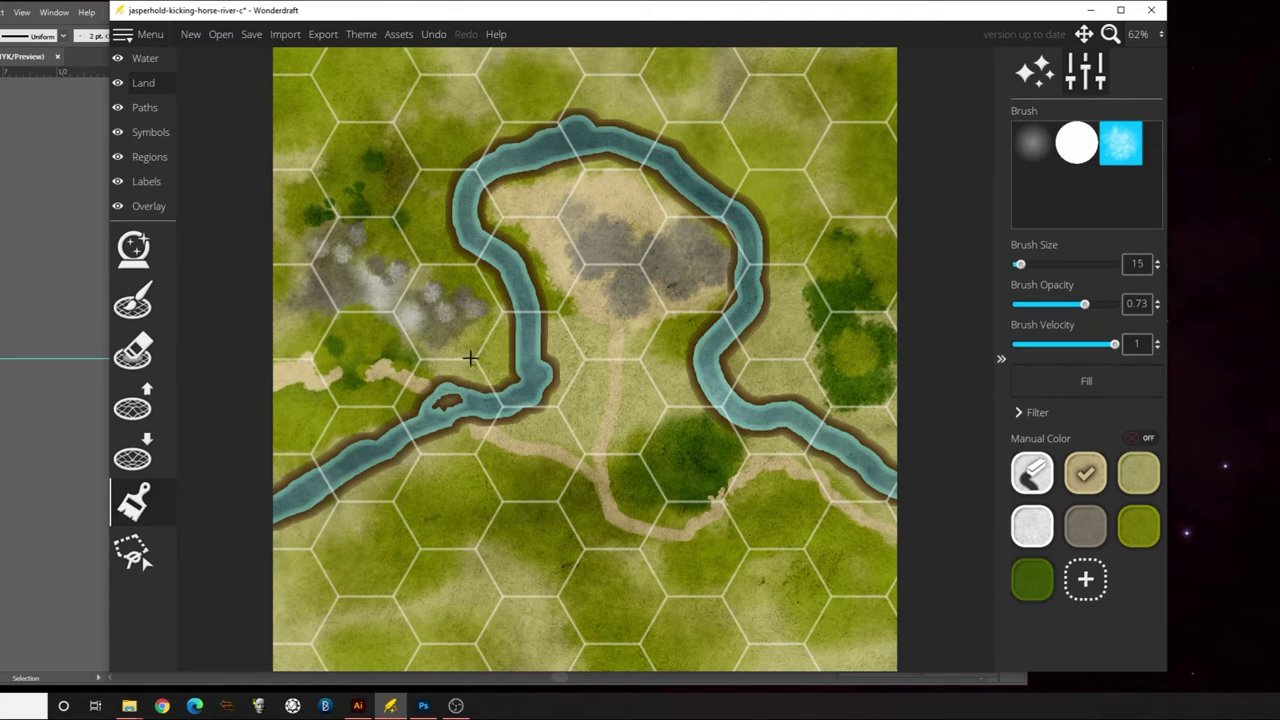
# Paint land over the lower-left end of the winding river
pyautogui.scroll(10, 466, 355)
pyautogui.scroll(3, 448, 360)
pyautogui.scroll(-5, 343, 454)
pyautogui.scroll(5, 343, 454)
pyautogui.press('b')
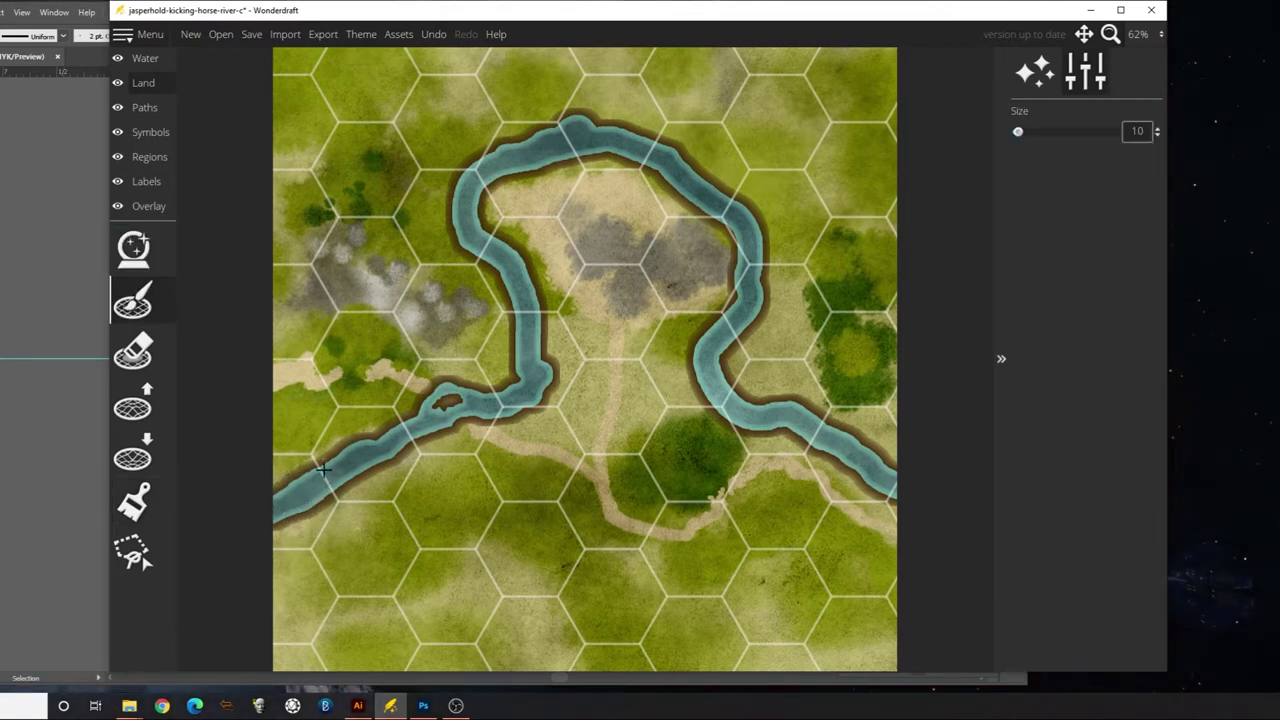
pyautogui.scroll(10, 290, 495)
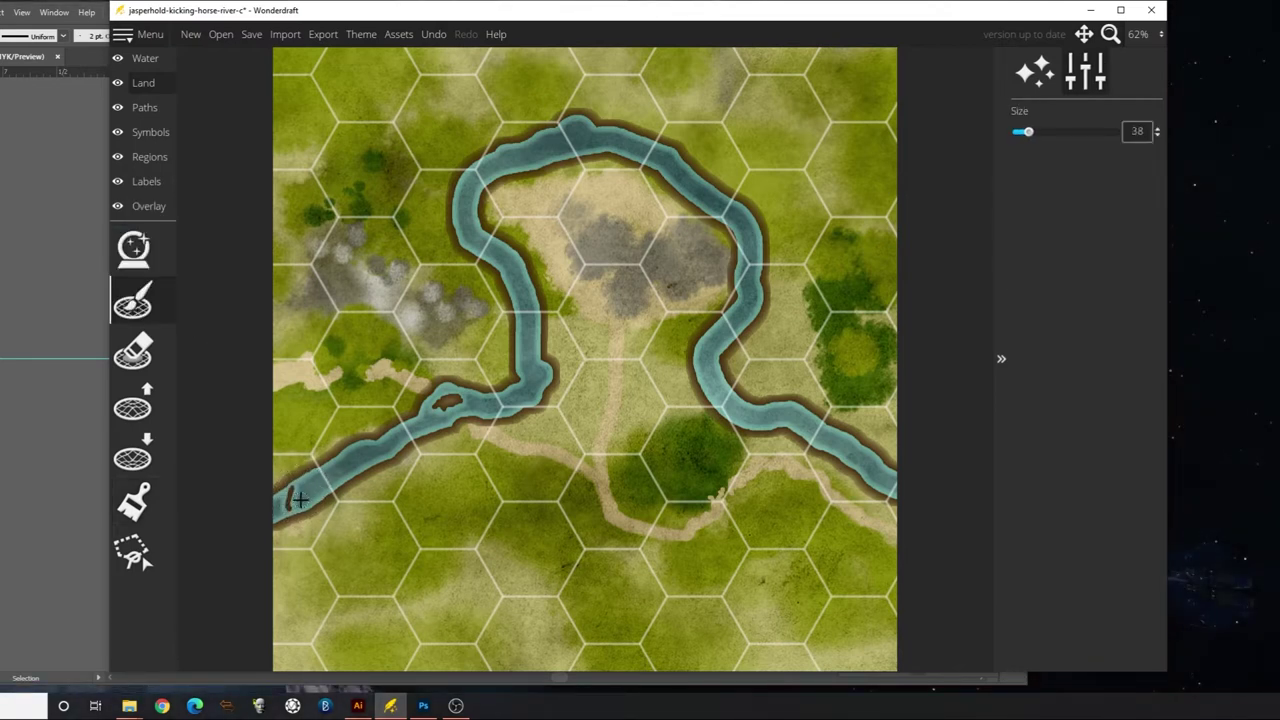
pyautogui.scroll(6, 288, 497)
pyautogui.moveTo(288, 497)
pyautogui.mouseDown()
pyautogui.moveTo(300, 467)
pyautogui.moveTo(321, 489)
pyautogui.moveTo(340, 484)
pyautogui.moveTo(390, 429)
pyautogui.moveTo(430, 417)
pyautogui.moveTo(438, 450)
pyautogui.moveTo(449, 424)
pyautogui.moveTo(478, 450)
pyautogui.moveTo(504, 441)
pyautogui.moveTo(555, 332)
pyautogui.moveTo(523, 329)
pyautogui.mouseUp()
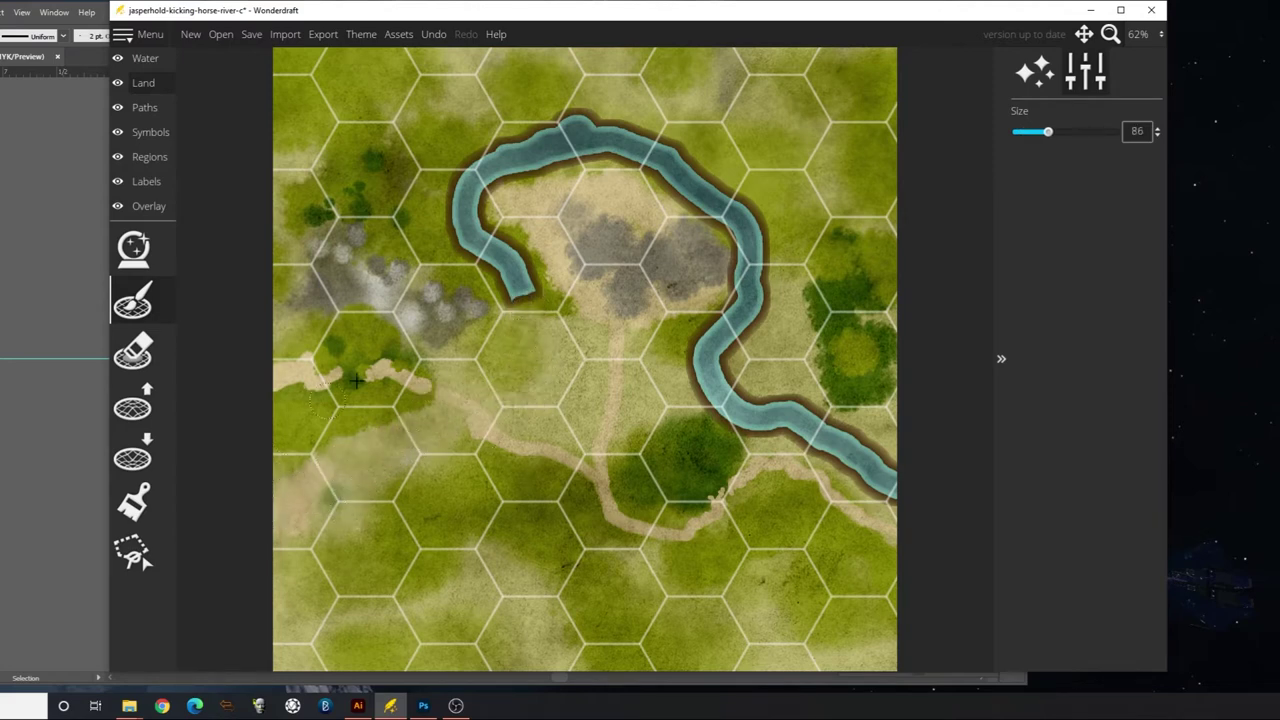
# Carve two short water channels, one at upper left and one to the right edge
pyautogui.press('e')
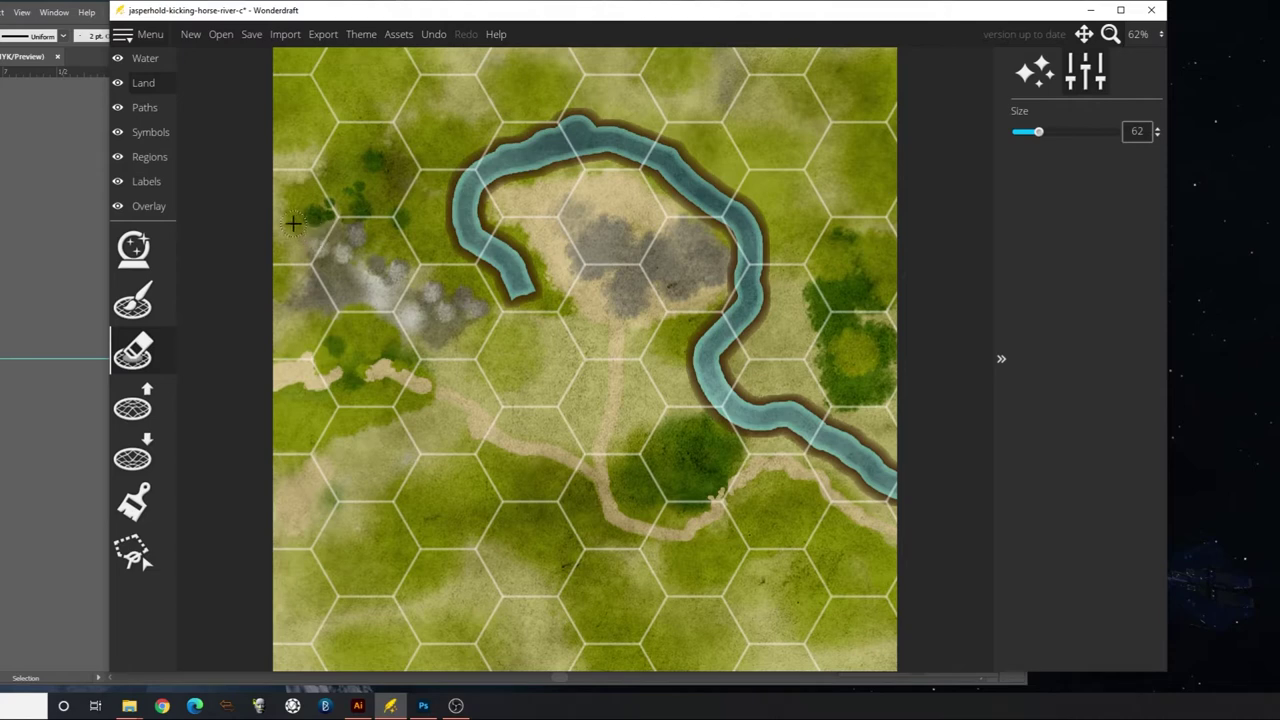
pyautogui.moveTo(294, 221); pyautogui.dragTo(421, 291)
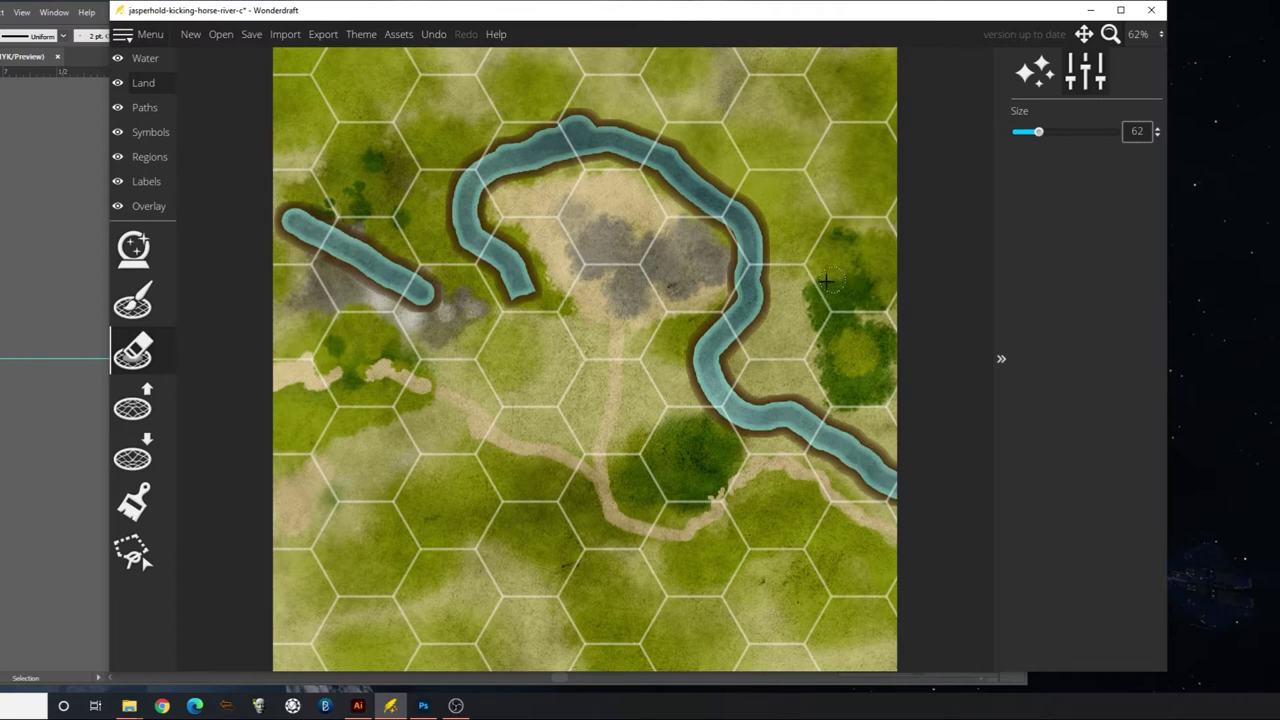
pyautogui.moveTo(777, 306); pyautogui.dragTo(905, 248)
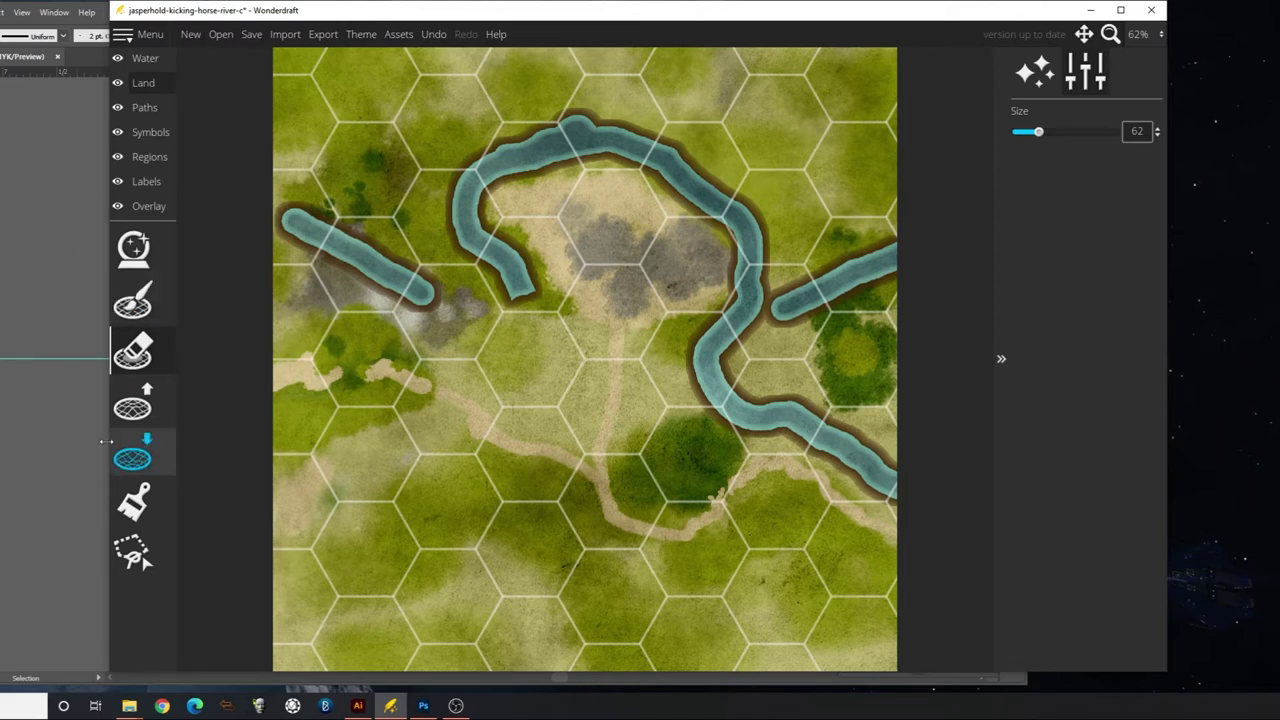
# Fill the river's western arm and the rest of the winding river with land
pyautogui.click(133, 300)
pyautogui.moveTo(463, 255)
pyautogui.mouseDown()
pyautogui.moveTo(520, 301)
pyautogui.moveTo(545, 253)
pyautogui.moveTo(492, 222)
pyautogui.moveTo(477, 250)
pyautogui.moveTo(463, 244)
pyautogui.moveTo(497, 191)
pyautogui.moveTo(557, 212)
pyautogui.moveTo(620, 190)
pyautogui.moveTo(685, 219)
pyautogui.mouseUp()
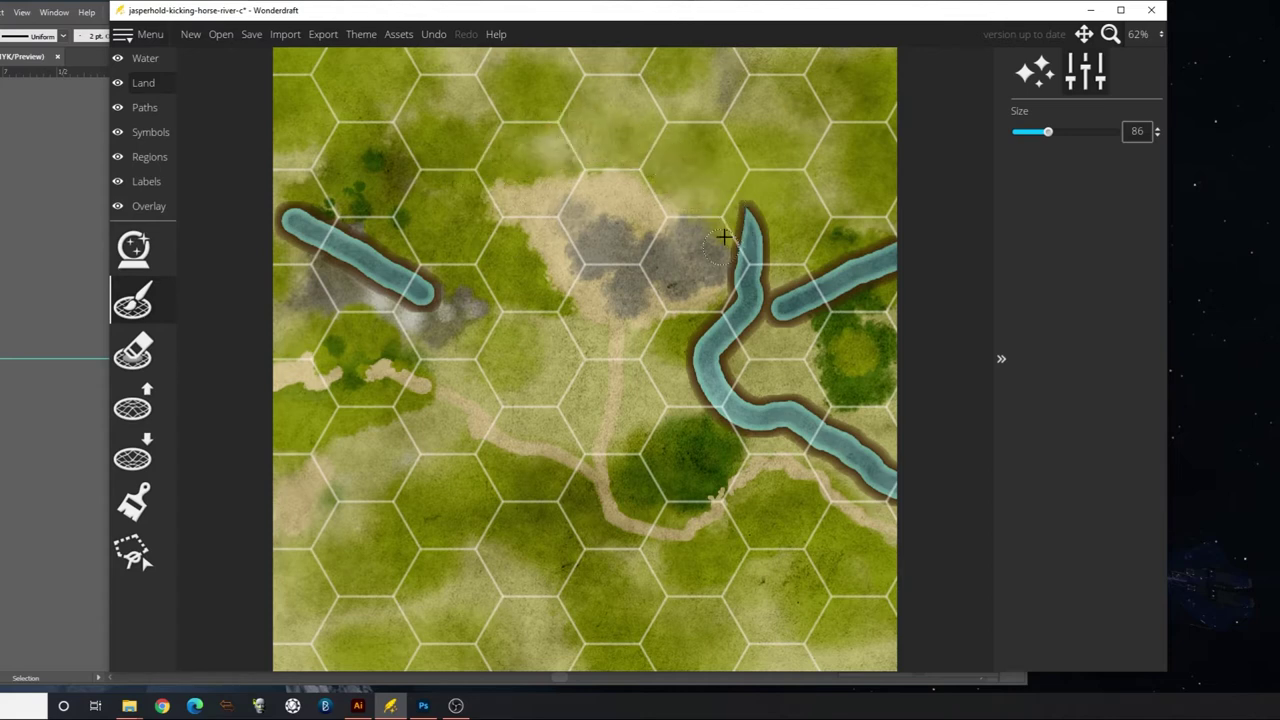
pyautogui.moveTo(740, 208)
pyautogui.mouseDown()
pyautogui.moveTo(752, 344)
pyautogui.moveTo(750, 296)
pyautogui.moveTo(692, 394)
pyautogui.moveTo(727, 435)
pyautogui.moveTo(797, 386)
pyautogui.moveTo(875, 534)
pyautogui.moveTo(907, 520)
pyautogui.mouseUp()
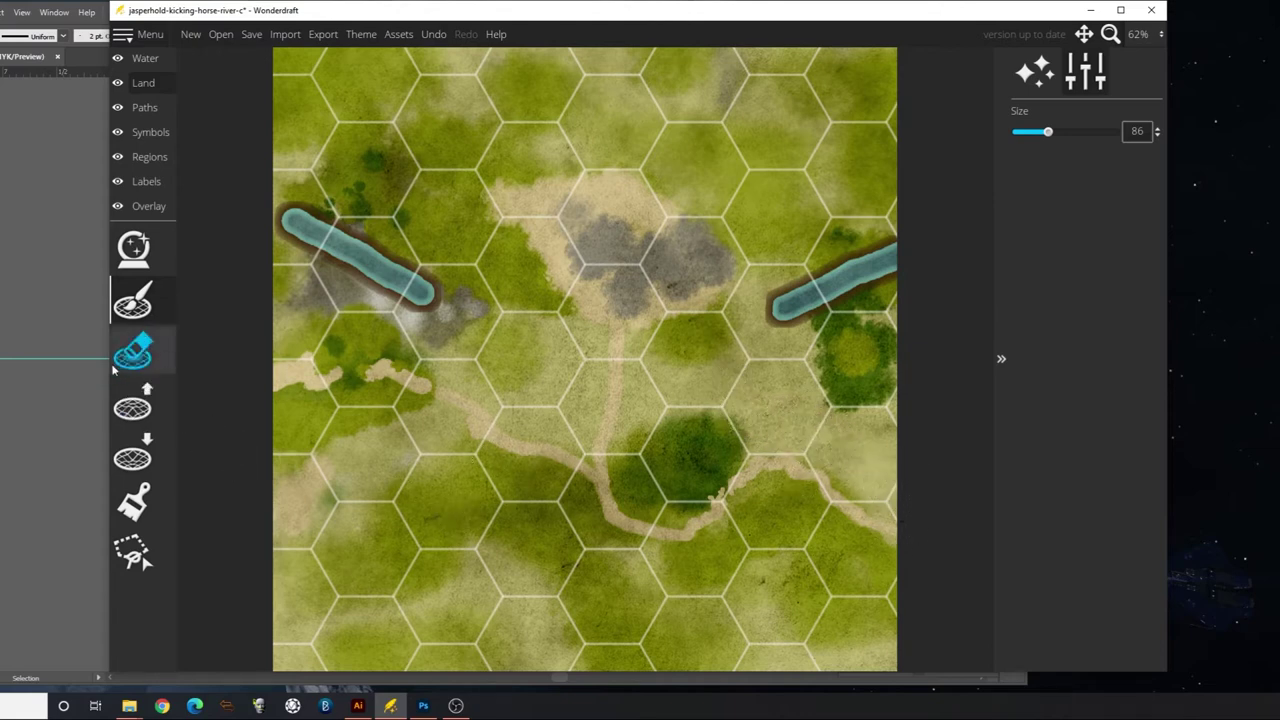
# Paint olive ground at brush size 256 across the lower-right, middle and centre of the map
pyautogui.click(134, 503)
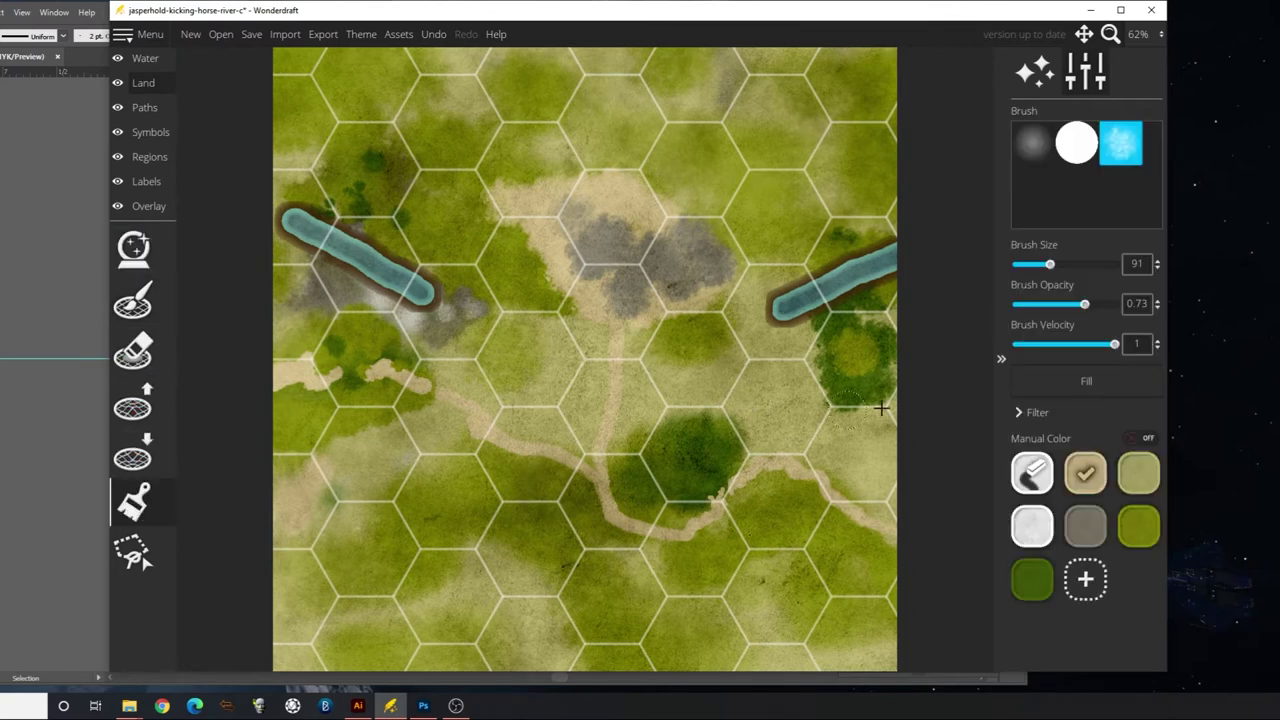
pyautogui.click(1136, 476)
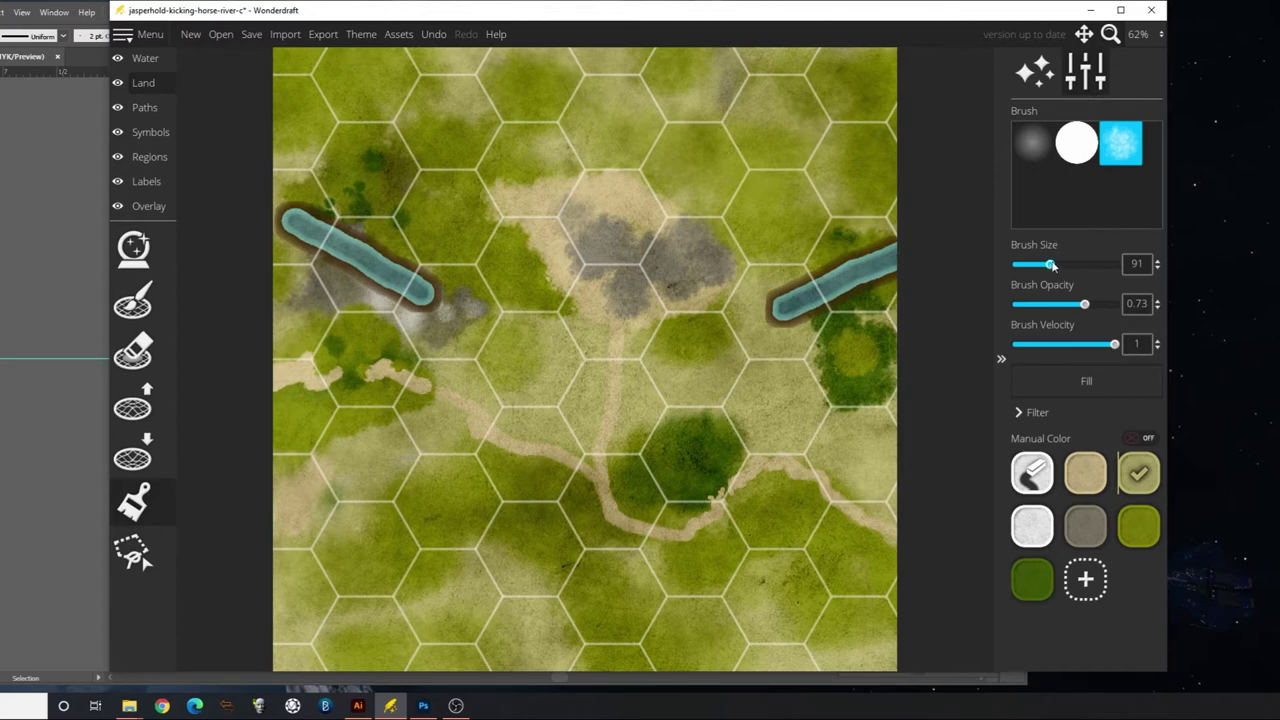
pyautogui.moveTo(1052, 265); pyautogui.dragTo(1118, 265)
pyautogui.moveTo(790, 390); pyautogui.dragTo(905, 380)
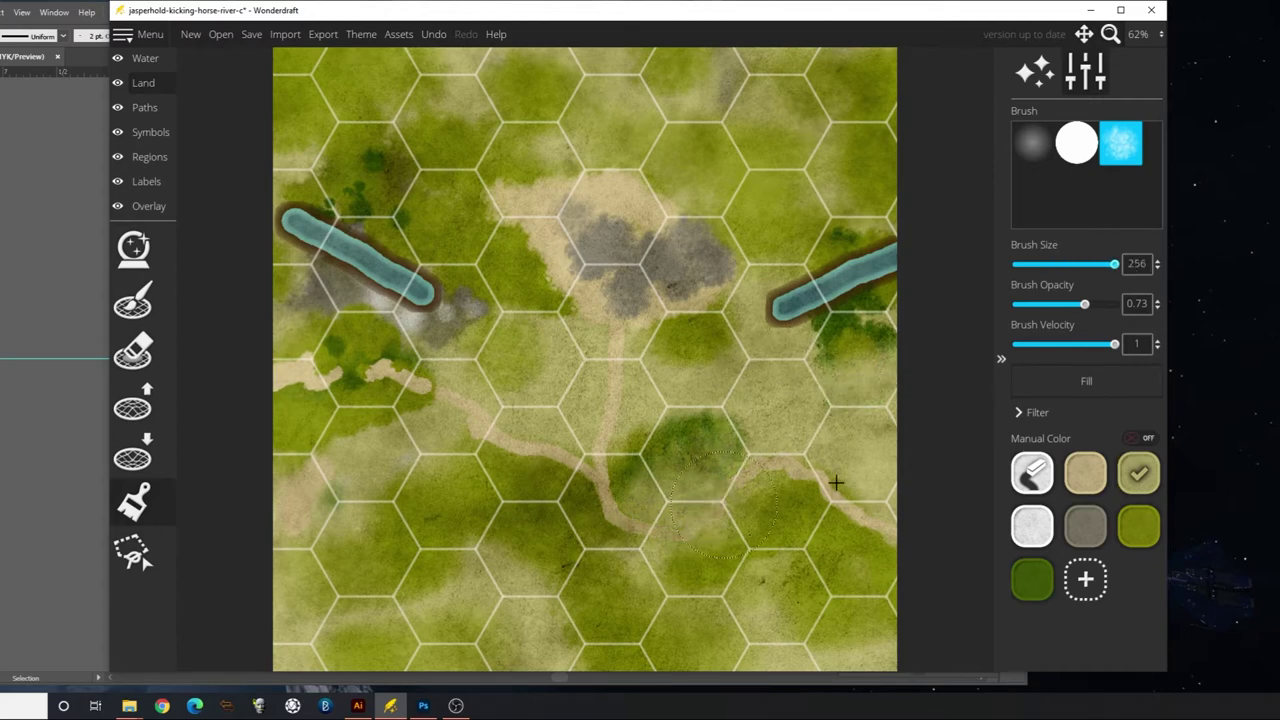
pyautogui.moveTo(914, 470)
pyautogui.mouseDown()
pyautogui.moveTo(692, 538)
pyautogui.moveTo(776, 563)
pyautogui.moveTo(799, 605)
pyautogui.moveTo(941, 610)
pyautogui.moveTo(768, 501)
pyautogui.moveTo(614, 488)
pyautogui.moveTo(565, 469)
pyautogui.moveTo(535, 390)
pyautogui.moveTo(446, 412)
pyautogui.moveTo(380, 374)
pyautogui.moveTo(328, 371)
pyautogui.moveTo(285, 340)
pyautogui.moveTo(356, 376)
pyautogui.moveTo(297, 326)
pyautogui.moveTo(451, 312)
pyautogui.moveTo(364, 321)
pyautogui.moveTo(371, 239)
pyautogui.moveTo(425, 153)
pyautogui.moveTo(456, 29)
pyautogui.moveTo(157, 54)
pyautogui.moveTo(404, 147)
pyautogui.moveTo(652, 102)
pyautogui.moveTo(705, 174)
pyautogui.moveTo(690, 263)
pyautogui.moveTo(625, 392)
pyautogui.moveTo(716, 465)
pyautogui.moveTo(811, 445)
pyautogui.moveTo(935, 235)
pyautogui.moveTo(871, 181)
pyautogui.moveTo(748, 201)
pyautogui.moveTo(690, 117)
pyautogui.moveTo(538, 119)
pyautogui.moveTo(470, 95)
pyautogui.moveTo(511, 71)
pyautogui.moveTo(559, 159)
pyautogui.moveTo(721, 188)
pyautogui.moveTo(718, 169)
pyautogui.moveTo(512, 177)
pyautogui.moveTo(423, 145)
pyautogui.moveTo(335, 68)
pyautogui.moveTo(379, 139)
pyautogui.moveTo(399, 332)
pyautogui.moveTo(304, 357)
pyautogui.moveTo(419, 426)
pyautogui.moveTo(458, 481)
pyautogui.moveTo(512, 500)
pyautogui.moveTo(629, 421)
pyautogui.moveTo(769, 516)
pyautogui.mouseUp()
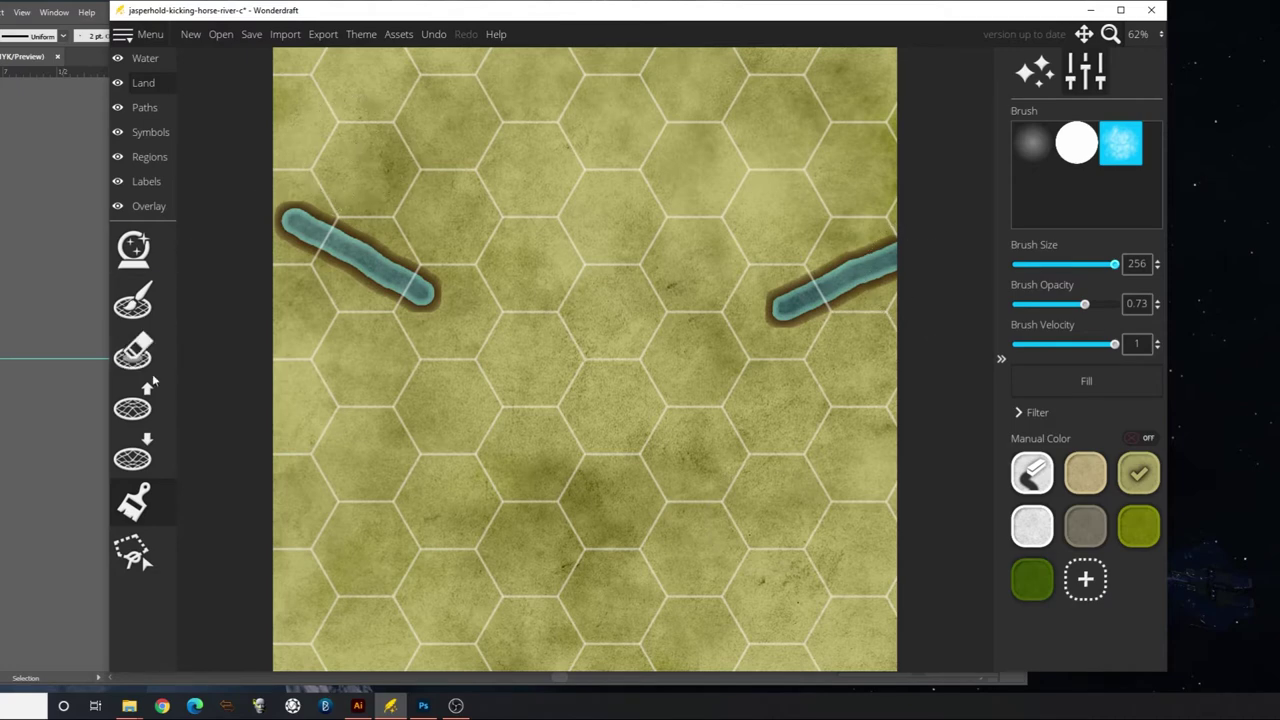
# Shorten the inner ends of both river stubs with land, then switch to the size-62 eraser
pyautogui.click(134, 305)
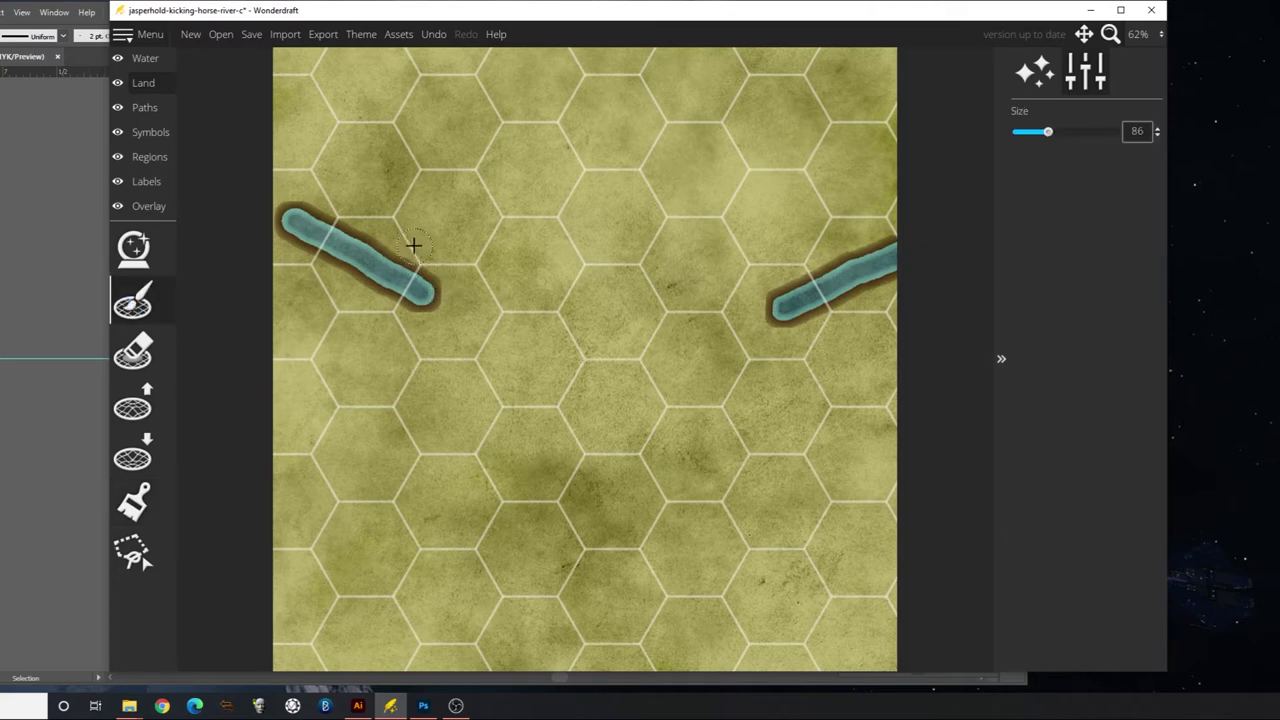
pyautogui.moveTo(429, 257)
pyautogui.mouseDown()
pyautogui.moveTo(406, 311)
pyautogui.moveTo(436, 300)
pyautogui.moveTo(432, 279)
pyautogui.moveTo(396, 310)
pyautogui.mouseUp()
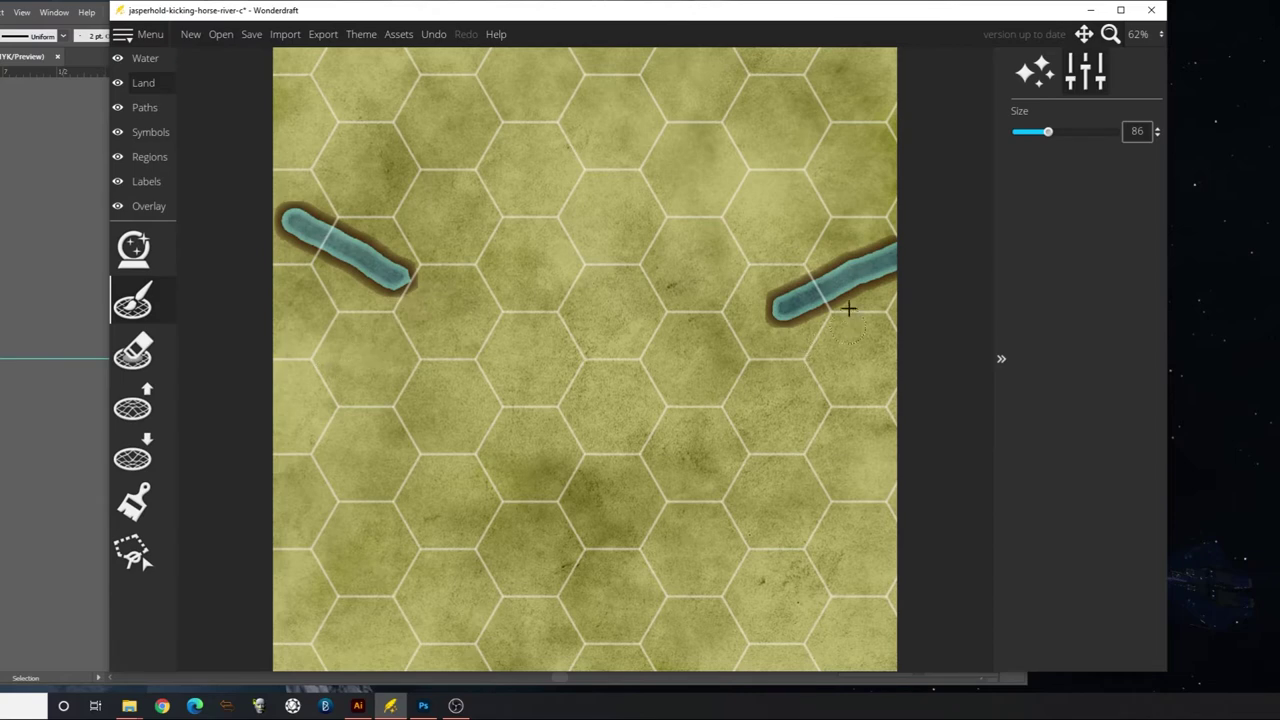
pyautogui.moveTo(782, 270)
pyautogui.mouseDown()
pyautogui.moveTo(766, 304)
pyautogui.moveTo(798, 332)
pyautogui.moveTo(795, 292)
pyautogui.moveTo(786, 300)
pyautogui.moveTo(815, 312)
pyautogui.mouseUp()
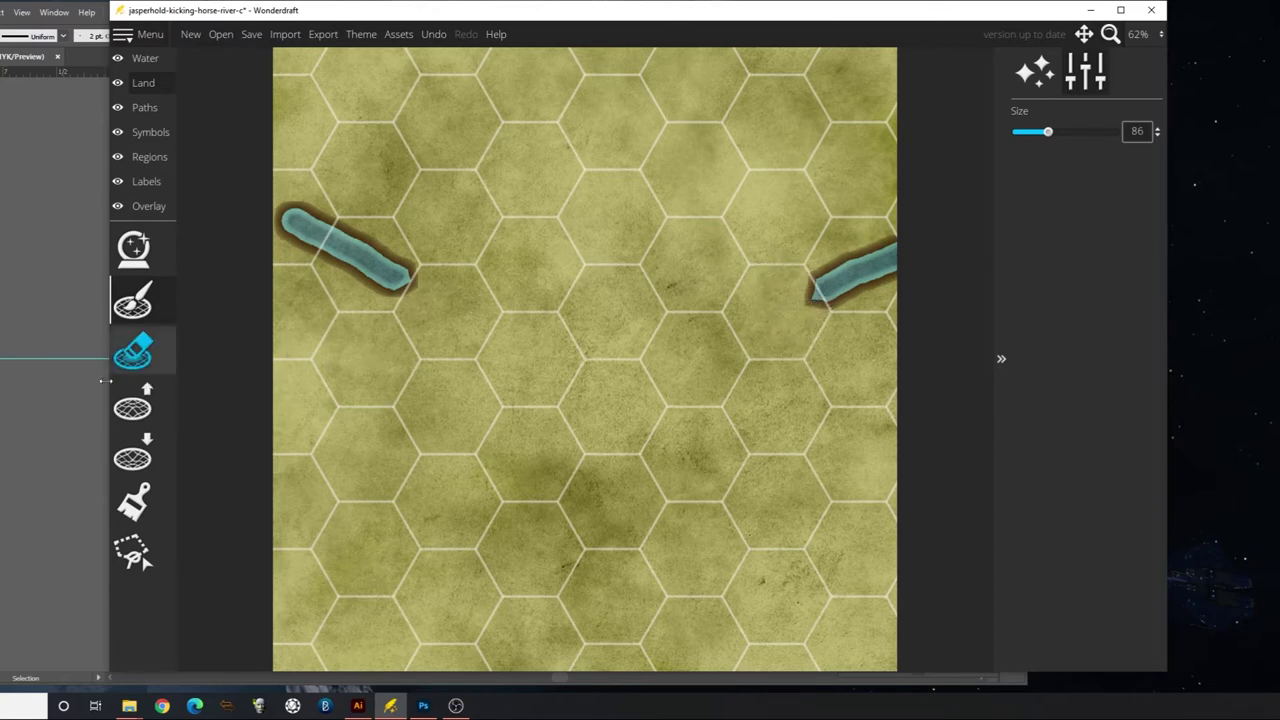
pyautogui.click(138, 352)
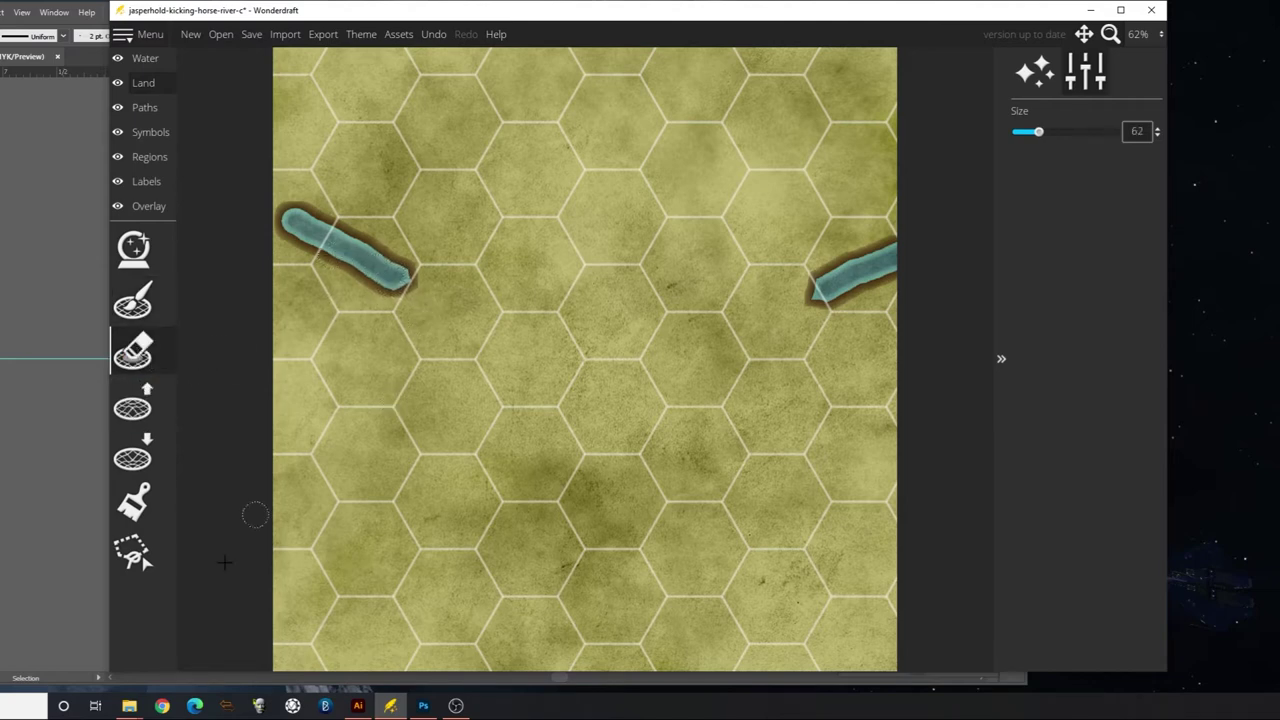
# Pan Illustrator's artboards to view the Bonners Ferry and DarkenHold hex tiles together
pyautogui.click(357, 706)
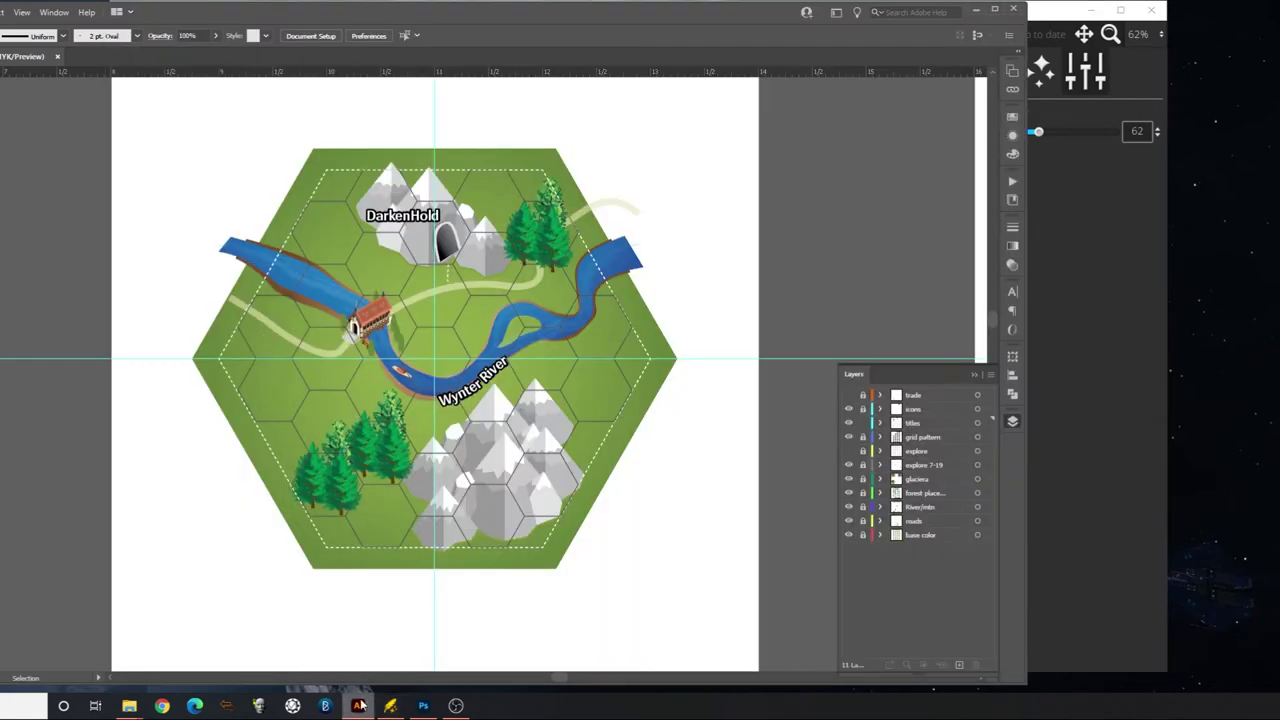
pyautogui.moveTo(186, 429); pyautogui.dragTo(893, 447)
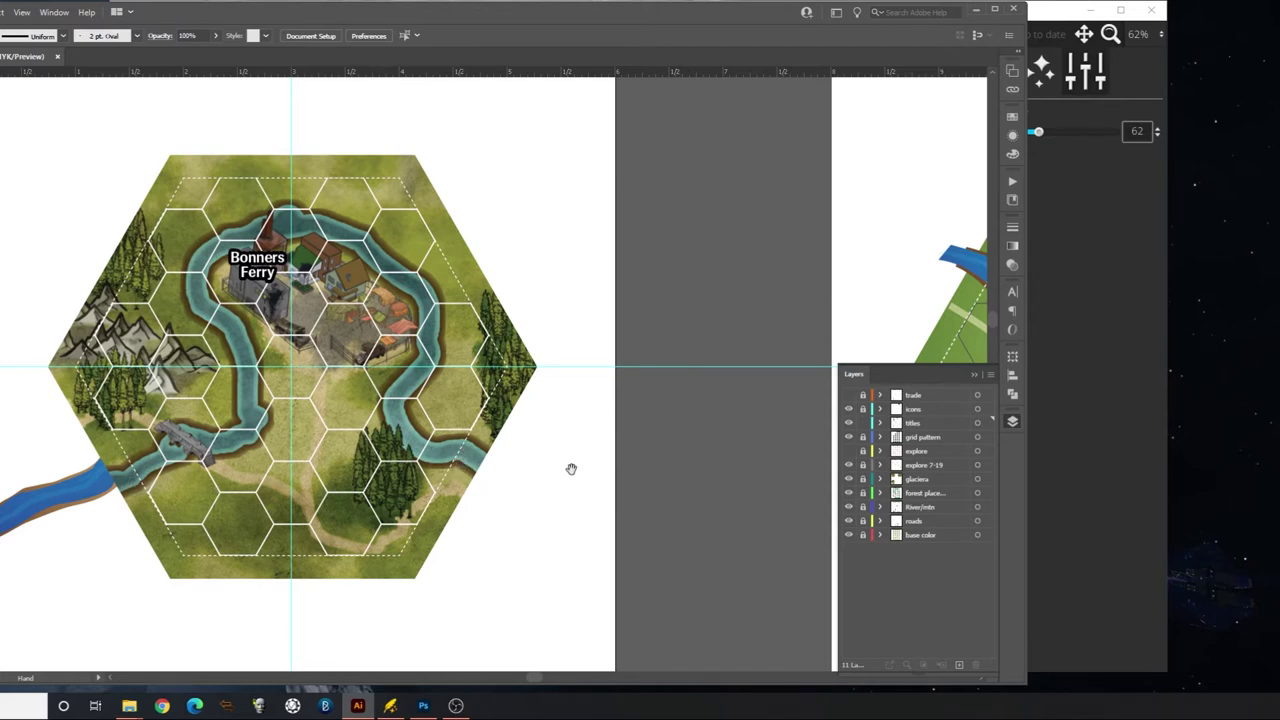
pyautogui.moveTo(571, 469); pyautogui.dragTo(257, 463)
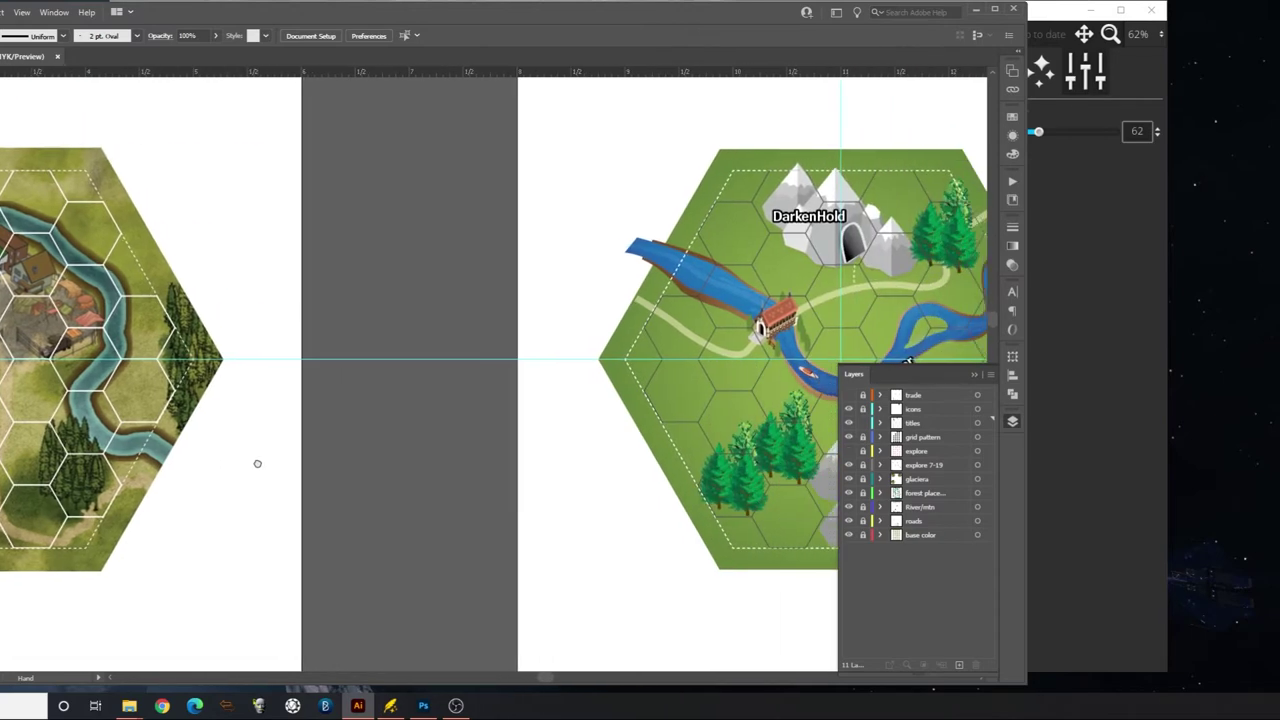
# Glance at the Bonners Ferry tile in Photoshop, then return to the Wonderdraft map
pyautogui.click(424, 706)
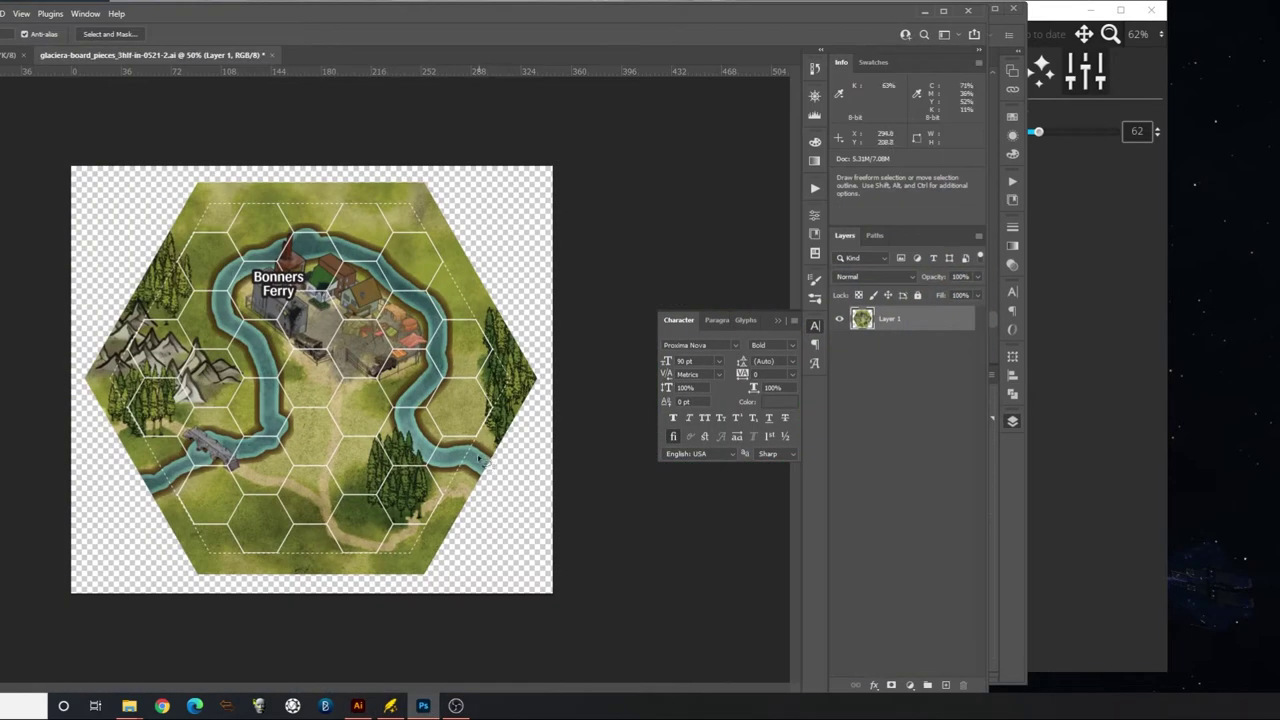
pyautogui.click(388, 706)
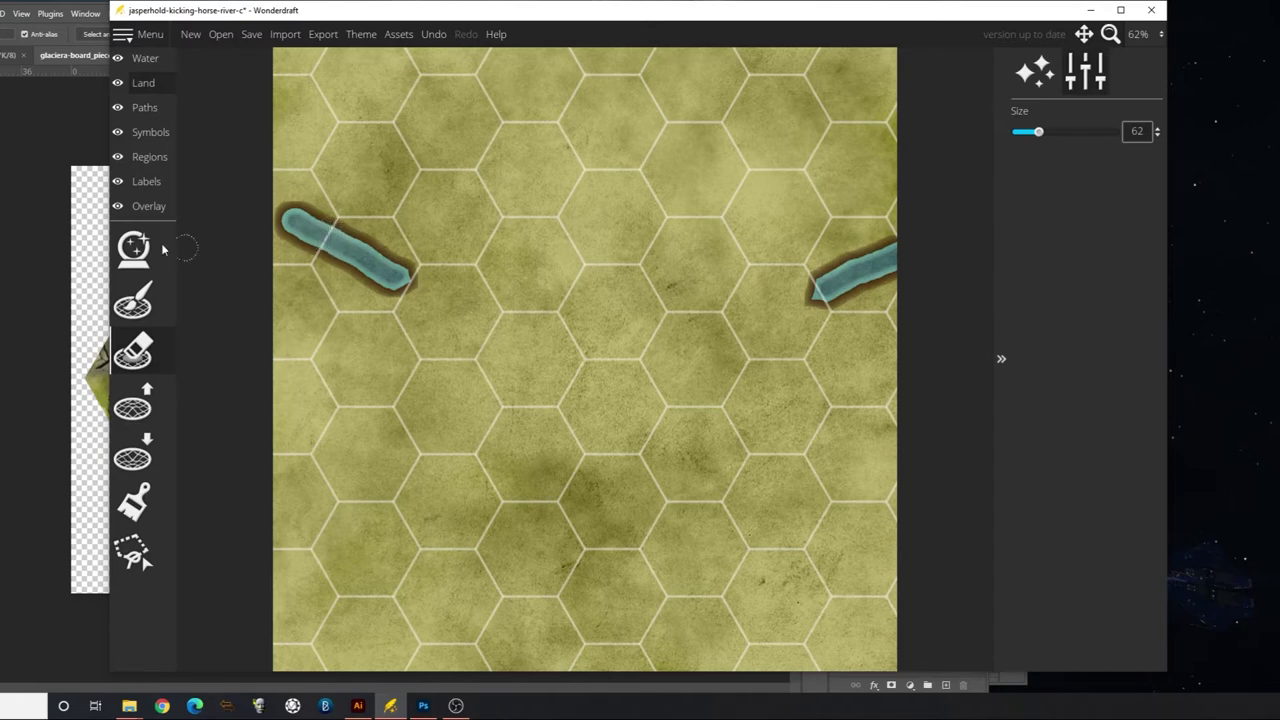
# Erase a size-46 winding channel from the left river stub across to the right fragment
pyautogui.click(124, 313)
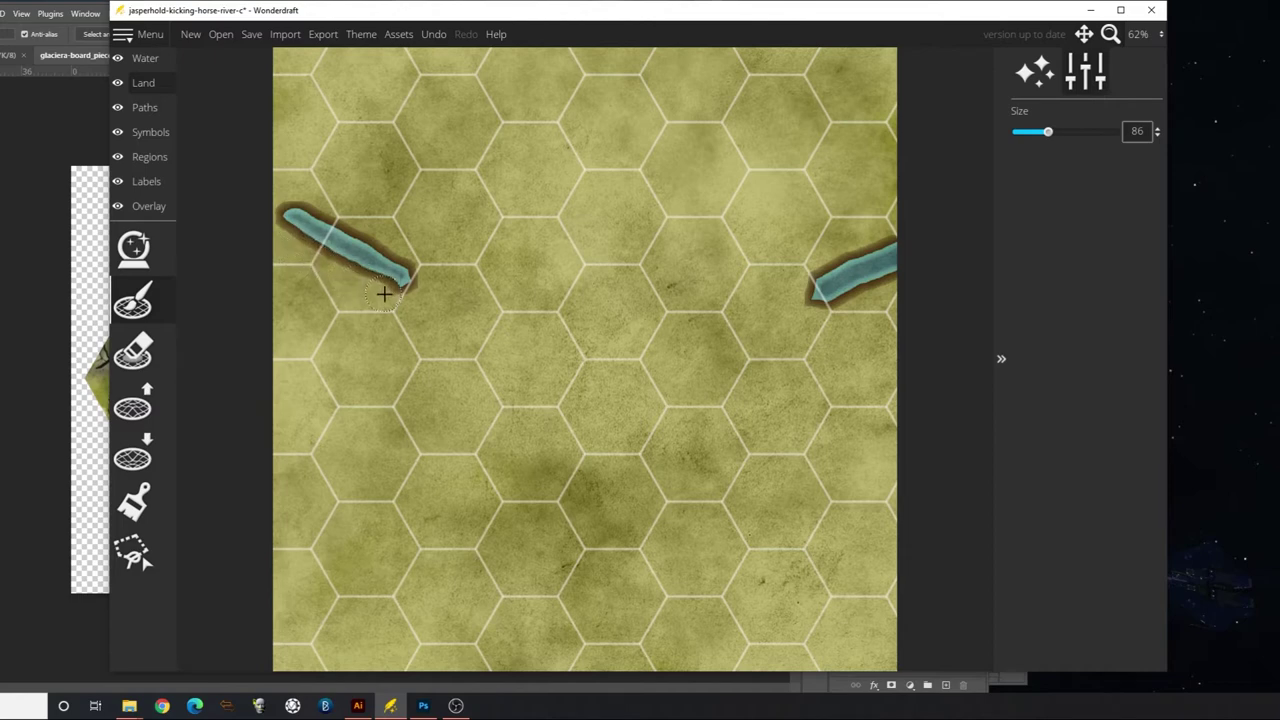
pyautogui.click(135, 347)
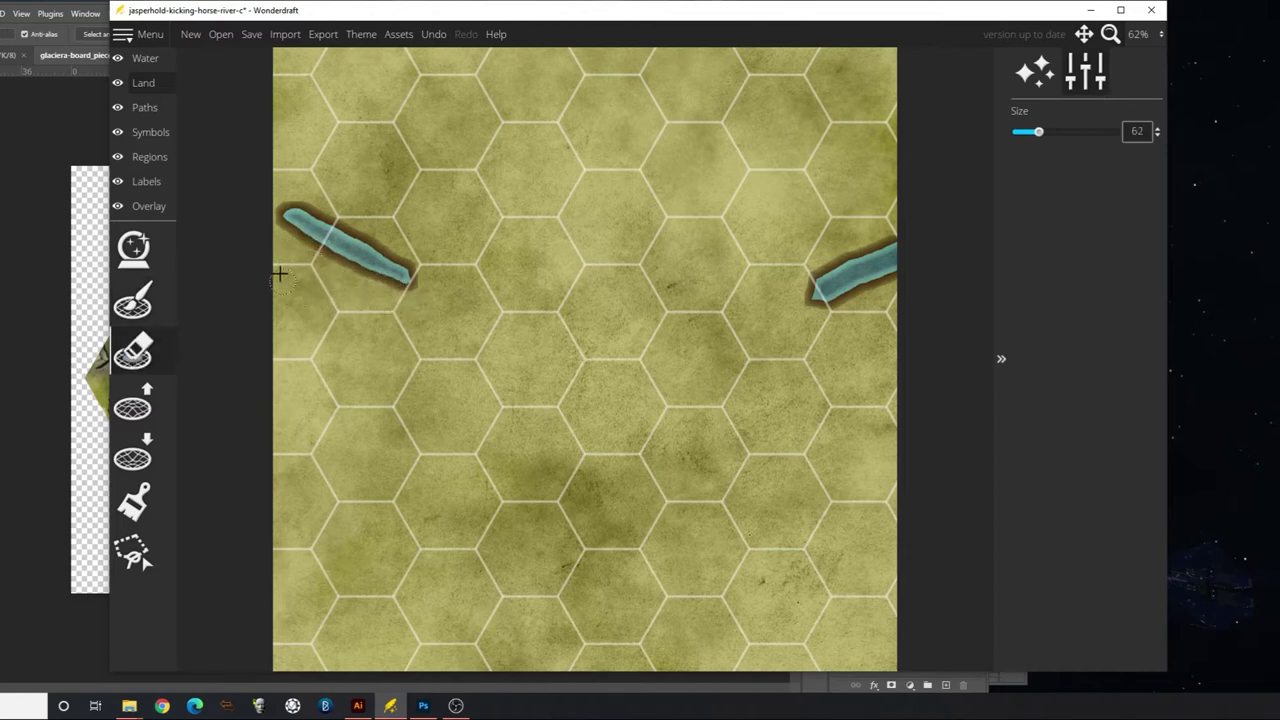
pyautogui.moveTo(298, 214); pyautogui.dragTo(316, 227)
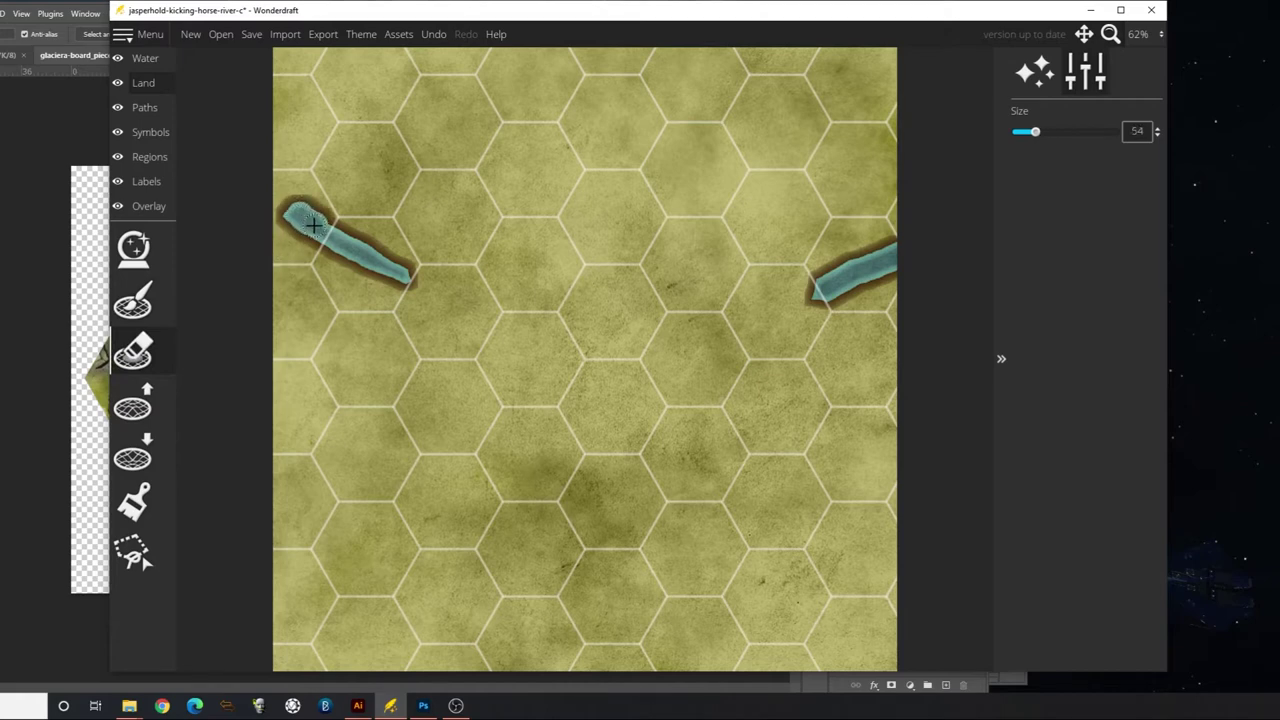
pyautogui.scroll(-2, 311, 219)
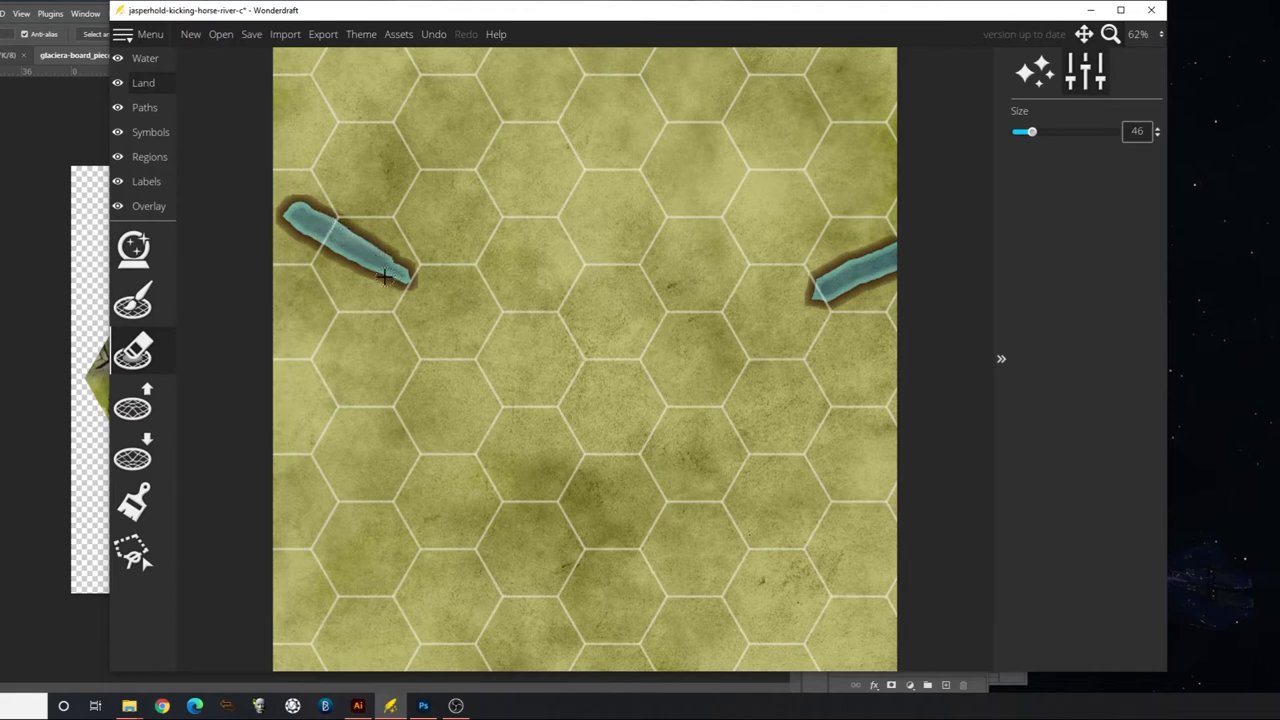
pyautogui.moveTo(384, 262)
pyautogui.mouseDown()
pyautogui.moveTo(468, 330)
pyautogui.moveTo(528, 356)
pyautogui.moveTo(603, 340)
pyautogui.moveTo(678, 352)
pyautogui.moveTo(790, 326)
pyautogui.moveTo(815, 292)
pyautogui.moveTo(800, 330)
pyautogui.moveTo(765, 343)
pyautogui.moveTo(508, 350)
pyautogui.moveTo(480, 338)
pyautogui.mouseUp()
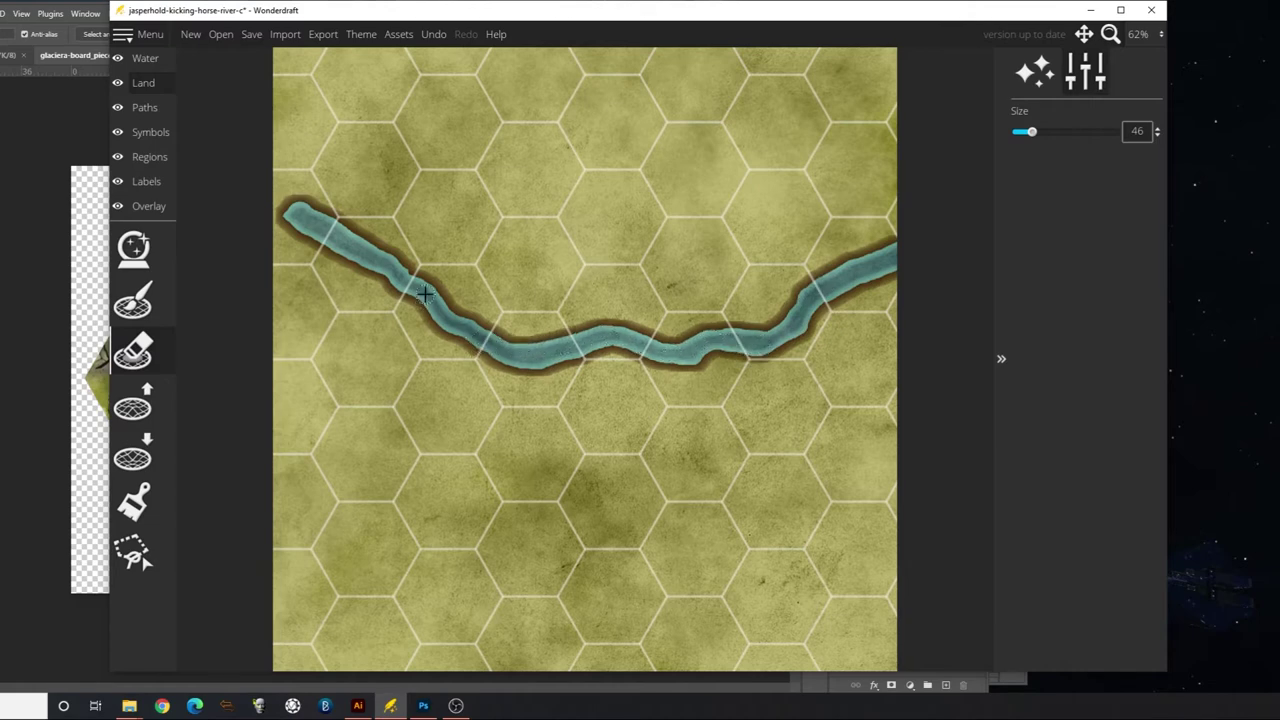
pyautogui.moveTo(425, 293)
pyautogui.mouseDown()
pyautogui.moveTo(487, 331)
pyautogui.moveTo(610, 330)
pyautogui.moveTo(654, 345)
pyautogui.moveTo(734, 333)
pyautogui.moveTo(800, 300)
pyautogui.mouseUp()
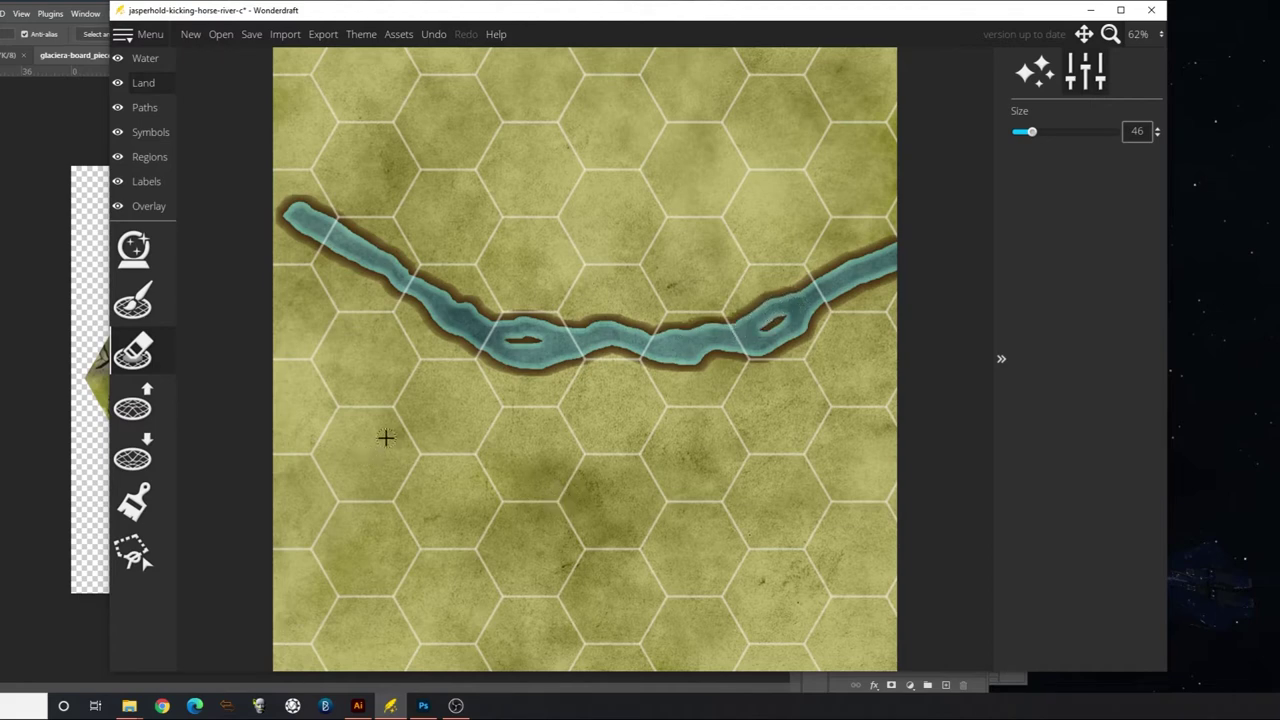
# After checking Illustrator and Photoshop, erase the river islet and extend the river to the left edge
pyautogui.click(356, 706)
pyautogui.moveTo(606, 586); pyautogui.dragTo(319, 581)
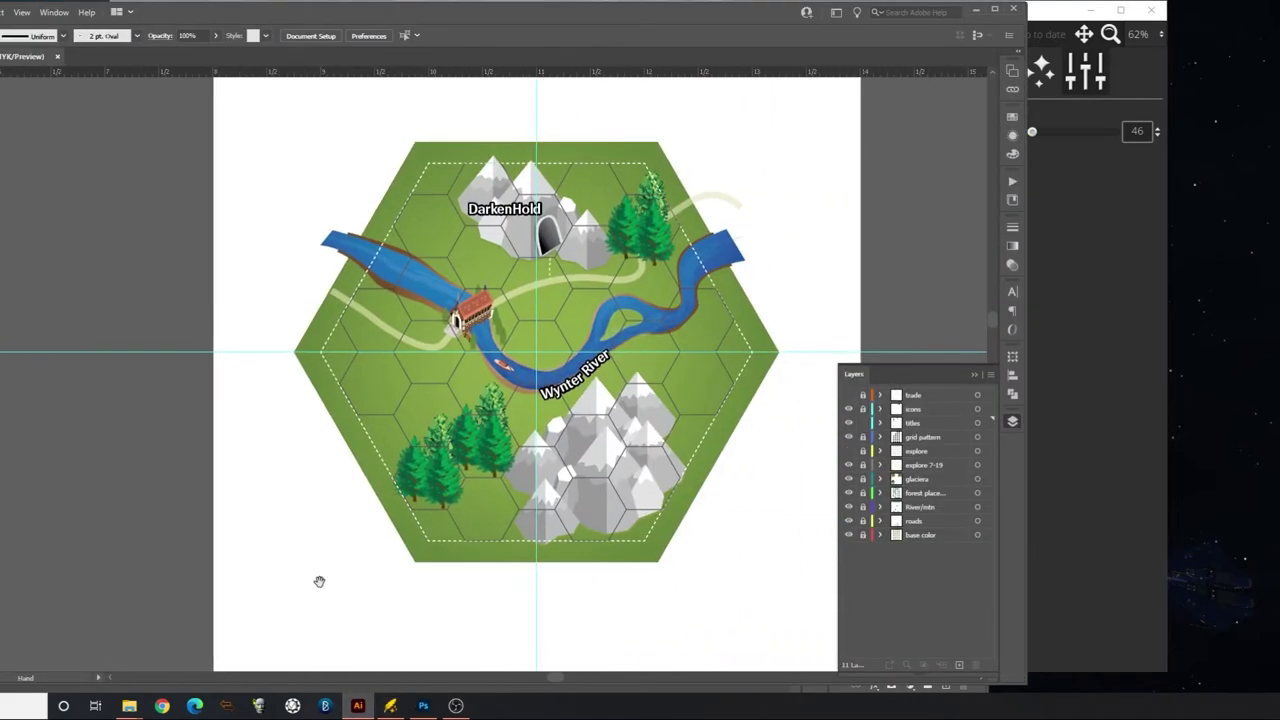
pyautogui.click(423, 705)
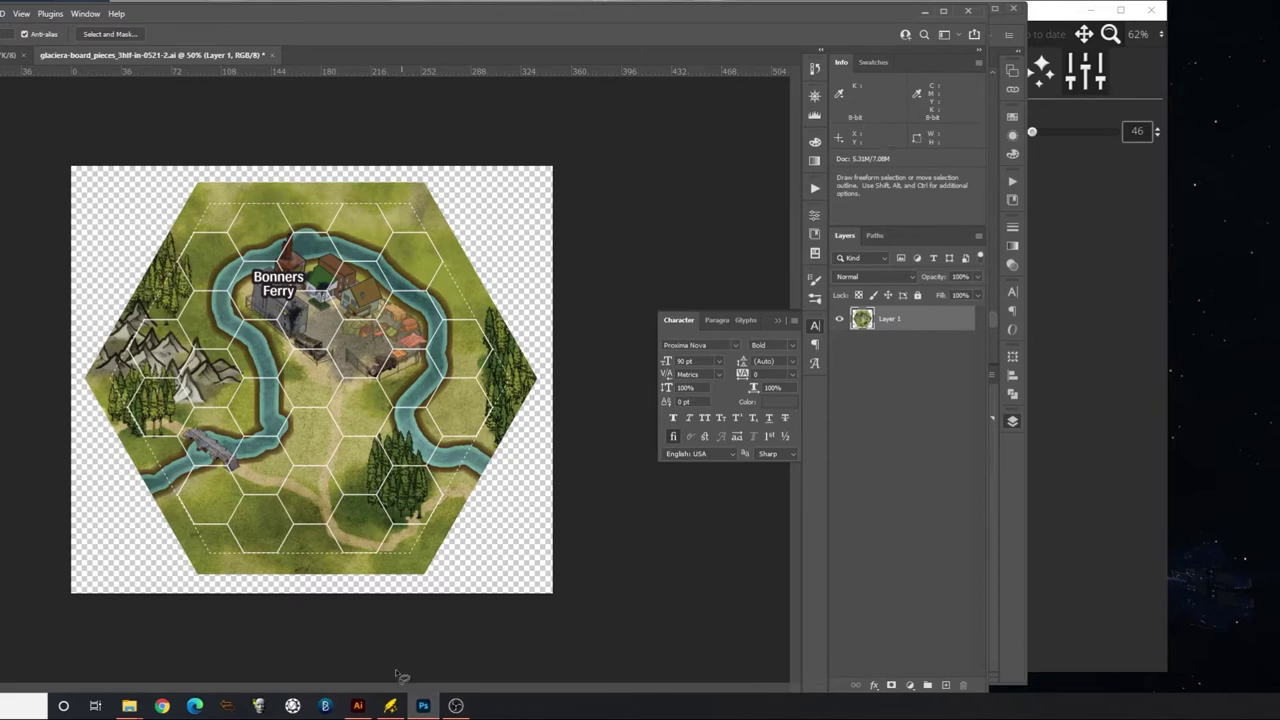
pyautogui.click(390, 706)
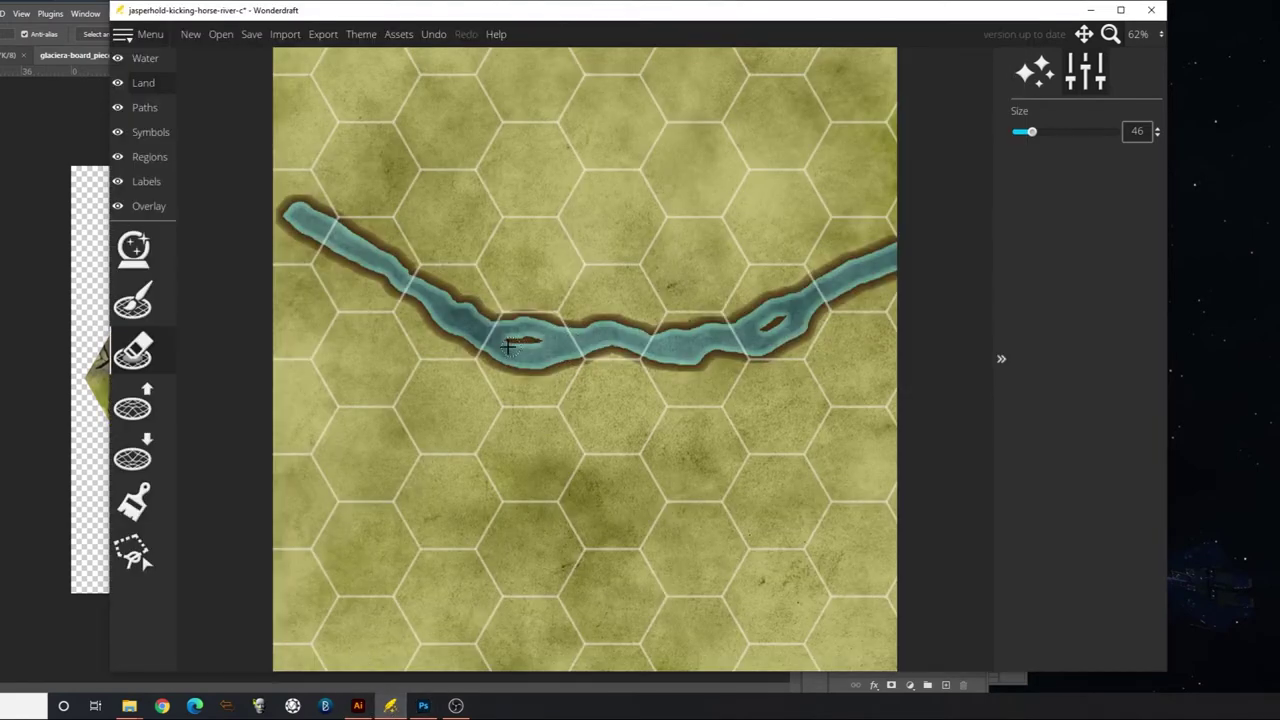
pyautogui.moveTo(507, 346); pyautogui.dragTo(540, 343)
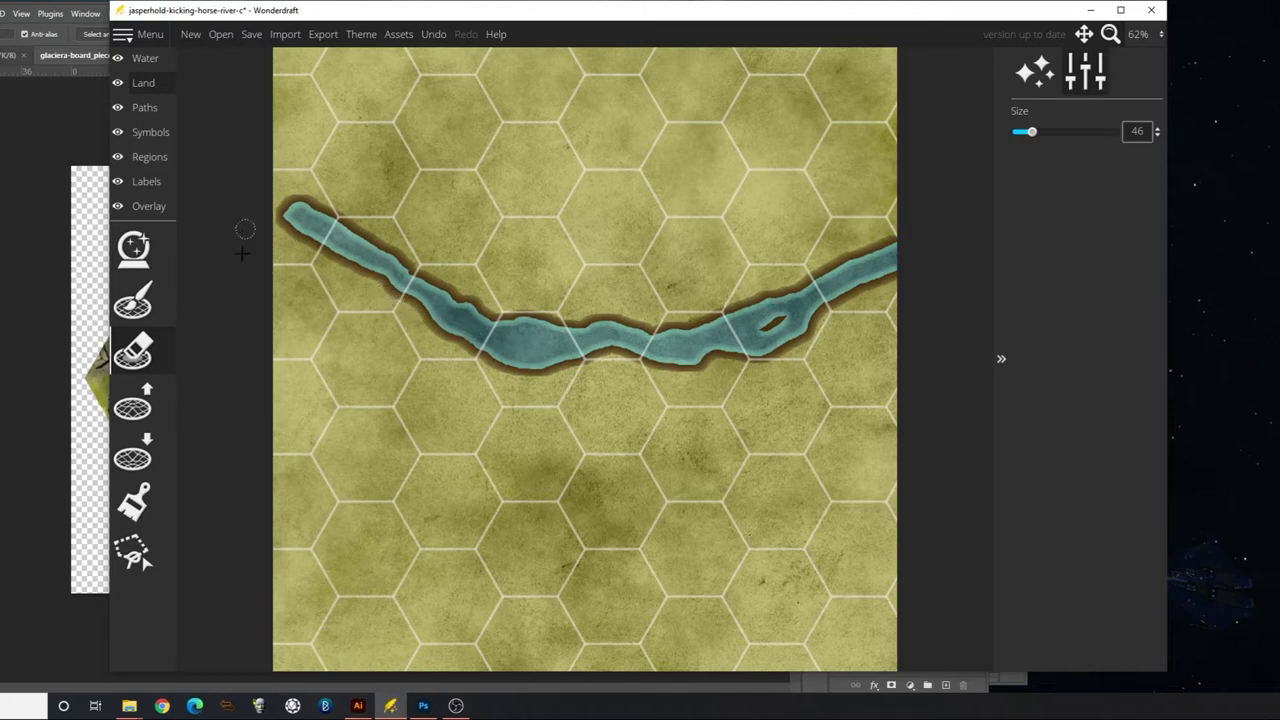
pyautogui.moveTo(298, 210)
pyautogui.mouseDown()
pyautogui.moveTo(272, 196)
pyautogui.moveTo(294, 208)
pyautogui.mouseUp()
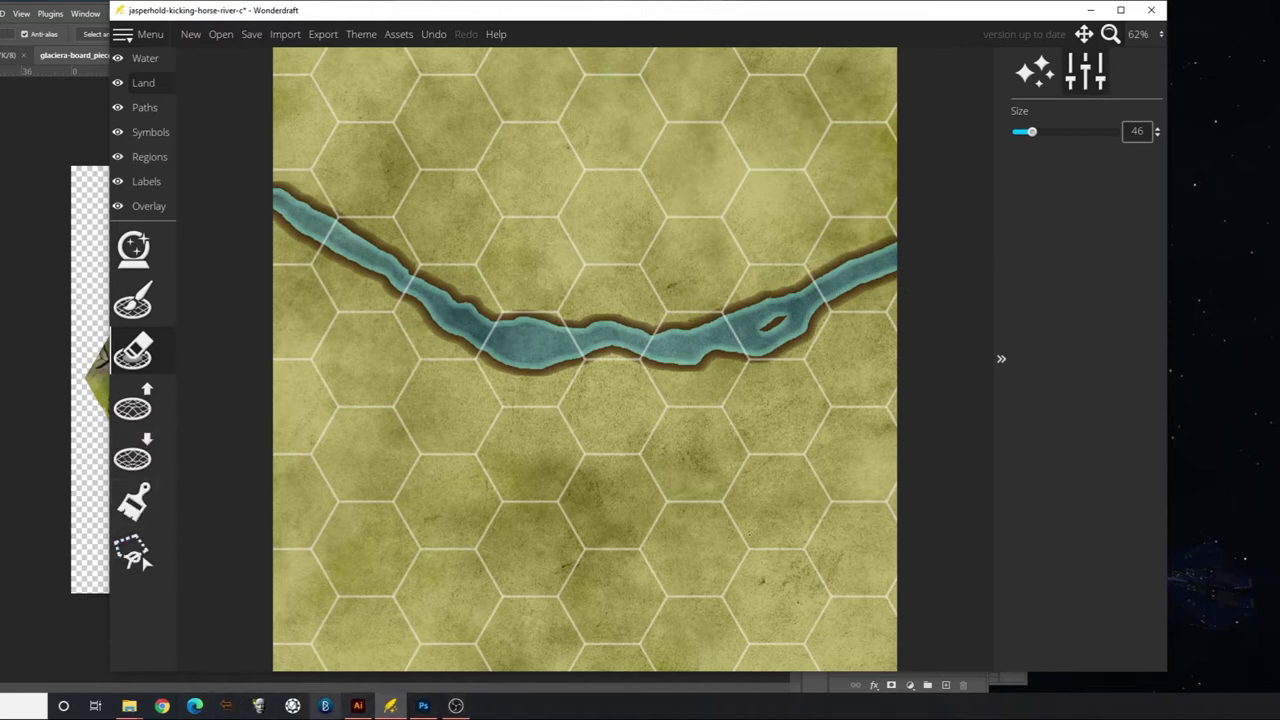
# Pan between the Bonners Ferry and DarkenHold artboards in Illustrator, then return to Wonderdraft
pyautogui.click(357, 706)
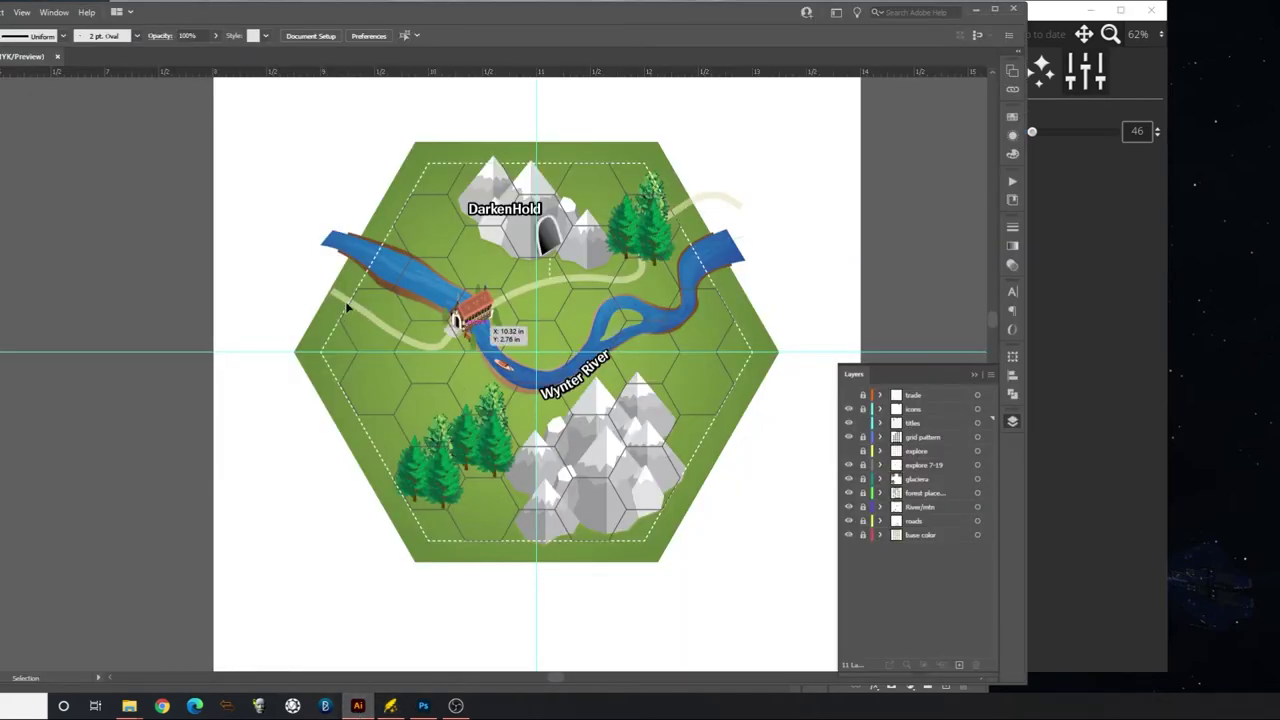
pyautogui.moveTo(94, 463); pyautogui.dragTo(135, 435)
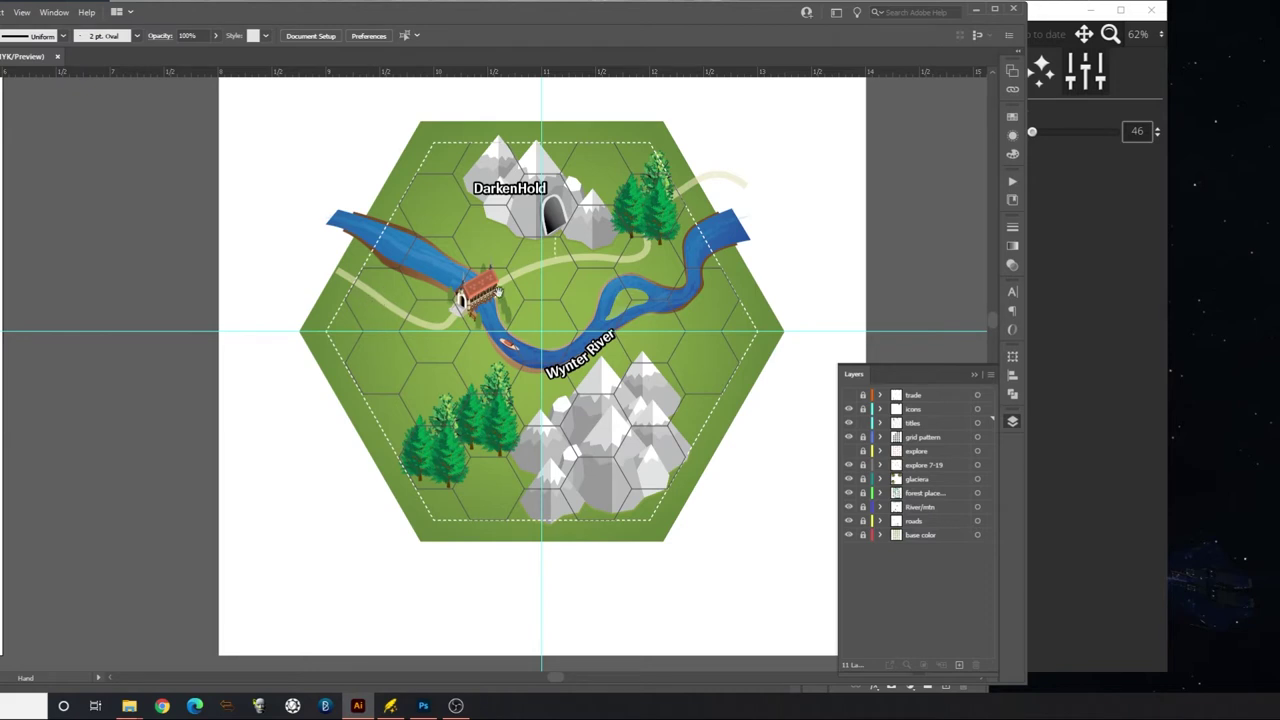
pyautogui.moveTo(155, 461); pyautogui.dragTo(53, 421)
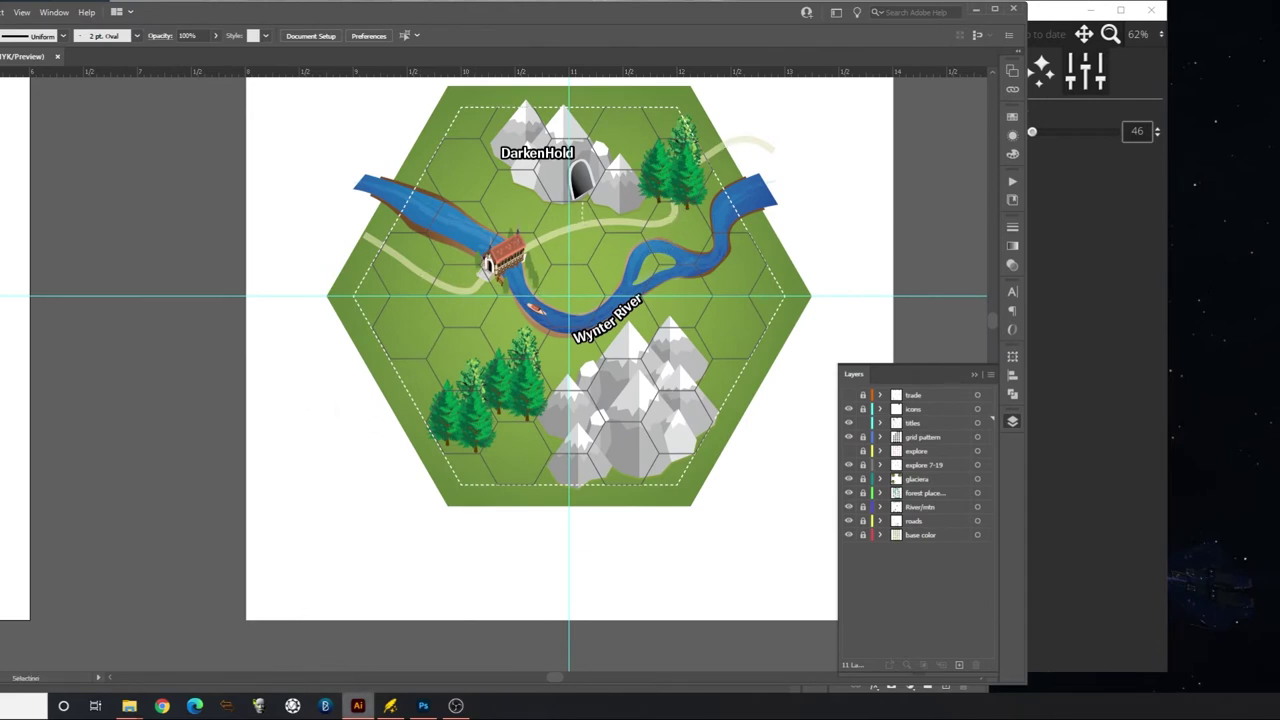
pyautogui.click(389, 707)
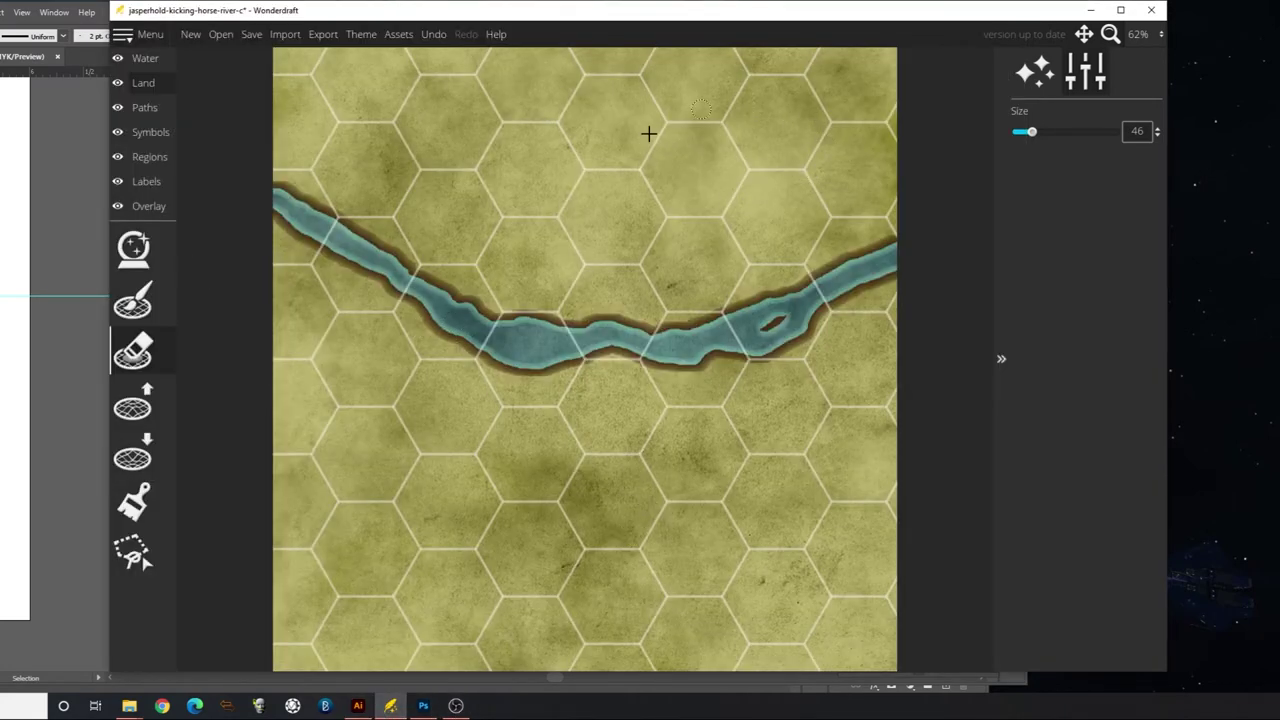
# Paint darker olive land colour at 0.4 opacity over the lower-left, lower and upper banks
pyautogui.click(134, 500)
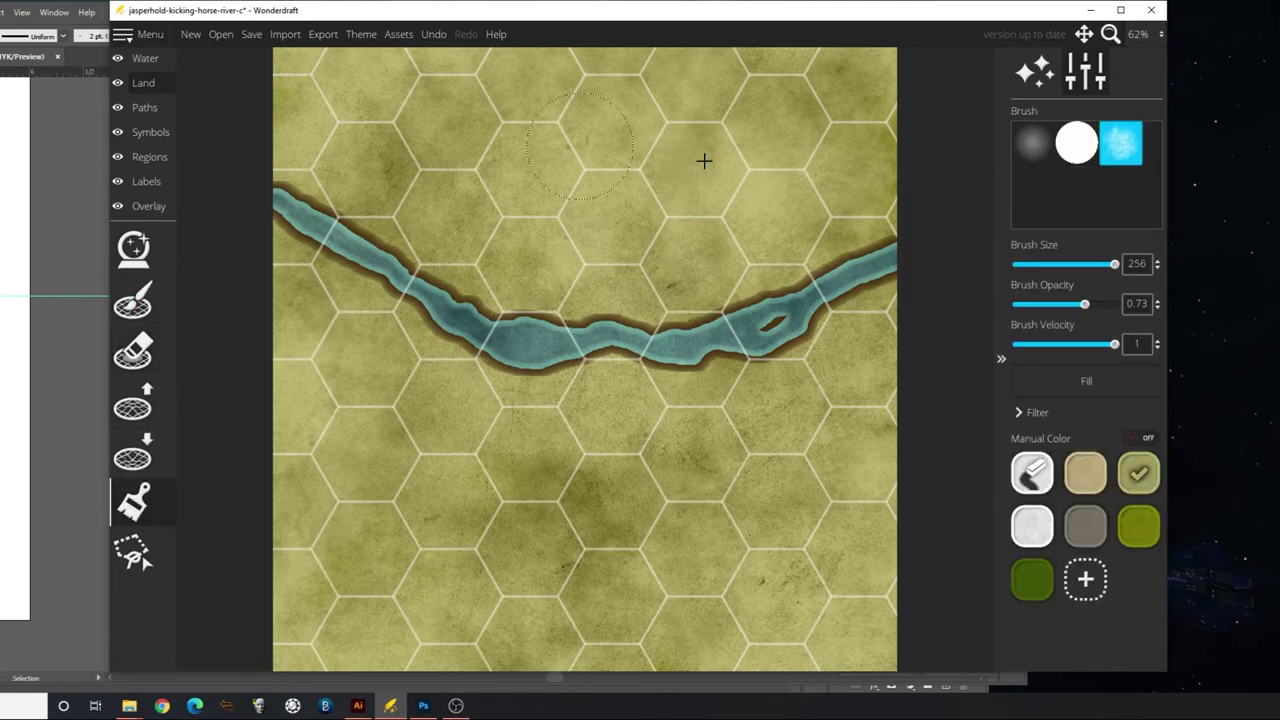
pyautogui.click(1136, 523)
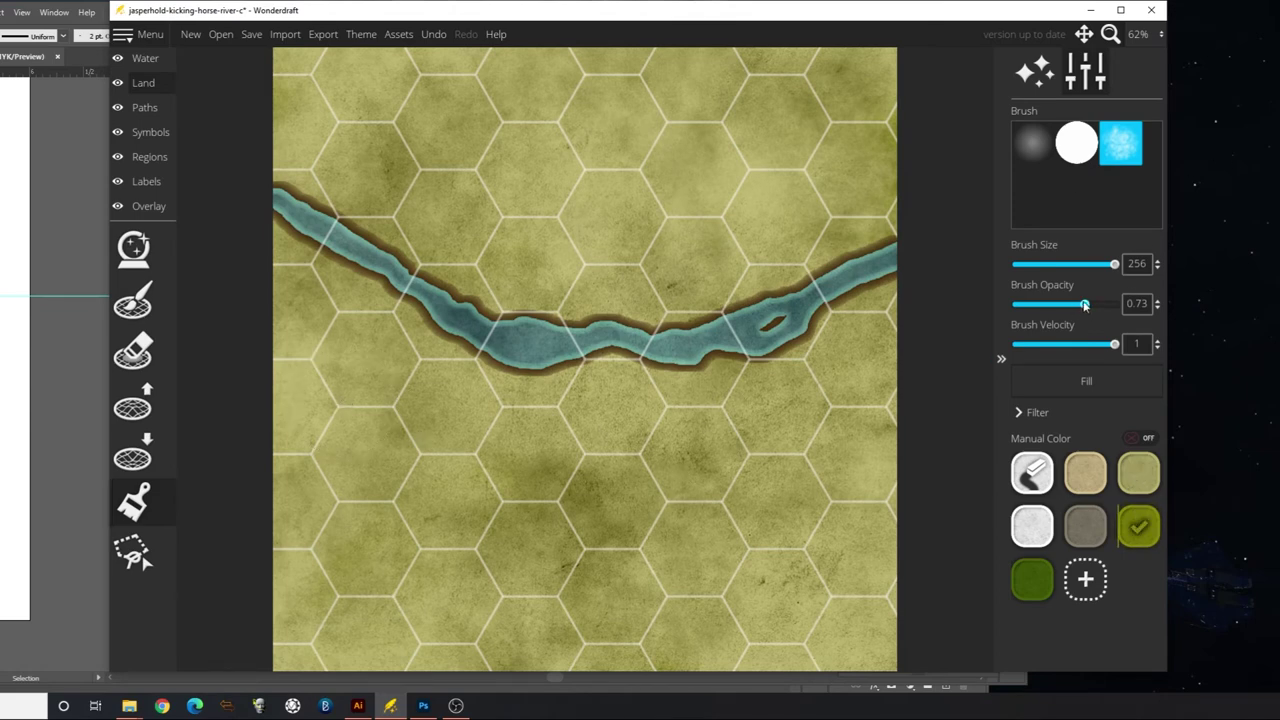
pyautogui.moveTo(1086, 306); pyautogui.dragTo(1050, 306)
pyautogui.moveTo(341, 339)
pyautogui.mouseDown()
pyautogui.moveTo(449, 363)
pyautogui.moveTo(423, 437)
pyautogui.moveTo(577, 497)
pyautogui.moveTo(657, 430)
pyautogui.moveTo(866, 377)
pyautogui.moveTo(840, 330)
pyautogui.moveTo(674, 560)
pyautogui.moveTo(681, 590)
pyautogui.mouseUp()
pyautogui.moveTo(520, 595)
pyautogui.mouseDown()
pyautogui.moveTo(366, 611)
pyautogui.moveTo(333, 636)
pyautogui.moveTo(782, 609)
pyautogui.moveTo(912, 497)
pyautogui.moveTo(831, 505)
pyautogui.moveTo(800, 482)
pyautogui.mouseUp()
pyautogui.moveTo(437, 221)
pyautogui.mouseDown()
pyautogui.moveTo(524, 246)
pyautogui.moveTo(680, 240)
pyautogui.moveTo(670, 233)
pyautogui.moveTo(620, 290)
pyautogui.moveTo(876, 157)
pyautogui.moveTo(747, 199)
pyautogui.moveTo(721, 140)
pyautogui.moveTo(808, 67)
pyautogui.moveTo(644, 124)
pyautogui.moveTo(625, 84)
pyautogui.moveTo(532, 106)
pyautogui.moveTo(329, 102)
pyautogui.moveTo(306, 87)
pyautogui.moveTo(539, 67)
pyautogui.moveTo(431, 173)
pyautogui.moveTo(608, 186)
pyautogui.mouseUp()
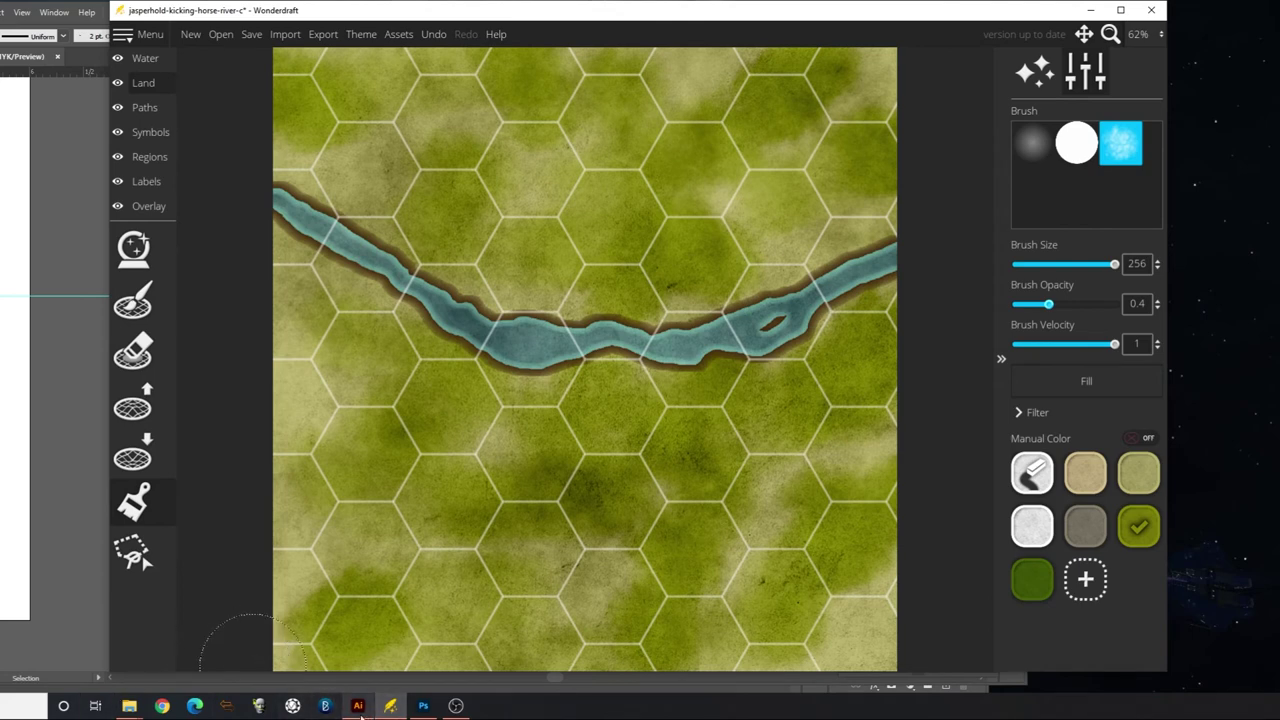
# Check the Illustrator tile boards and the Photoshop Bonners Ferry tile, then return to Wonderdraft
pyautogui.click(358, 705)
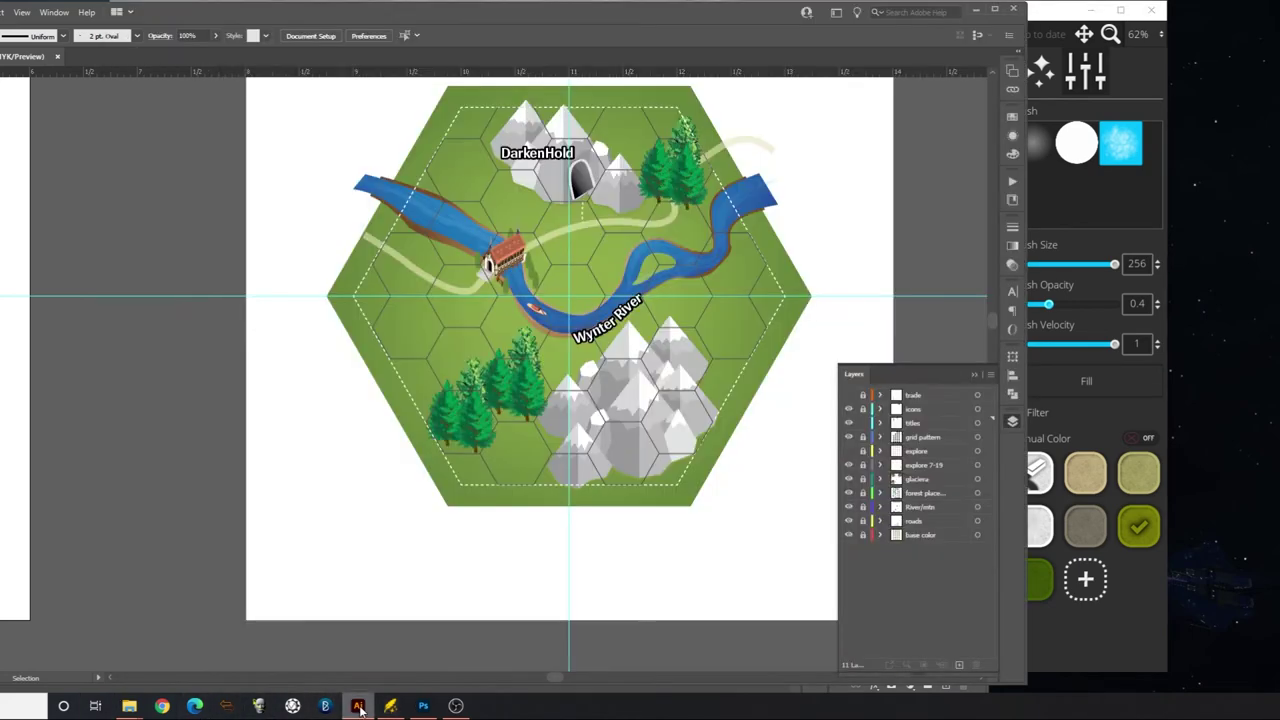
pyautogui.click(421, 706)
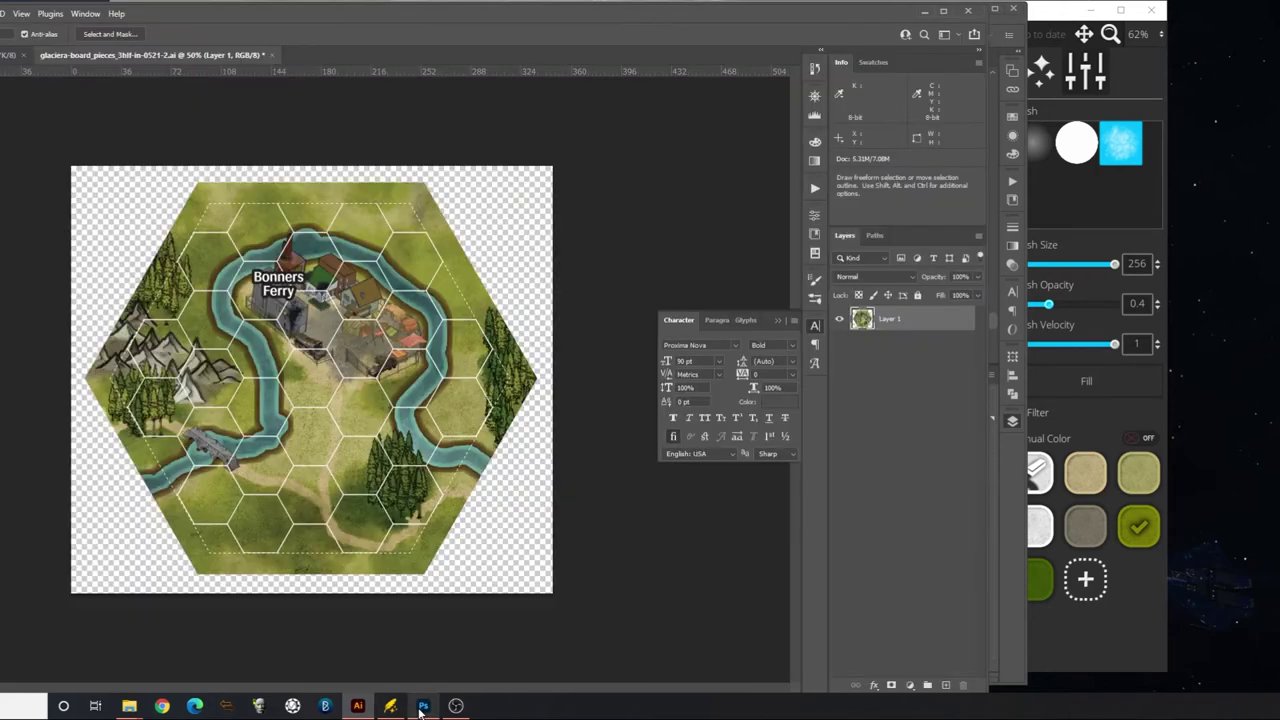
pyautogui.click(390, 706)
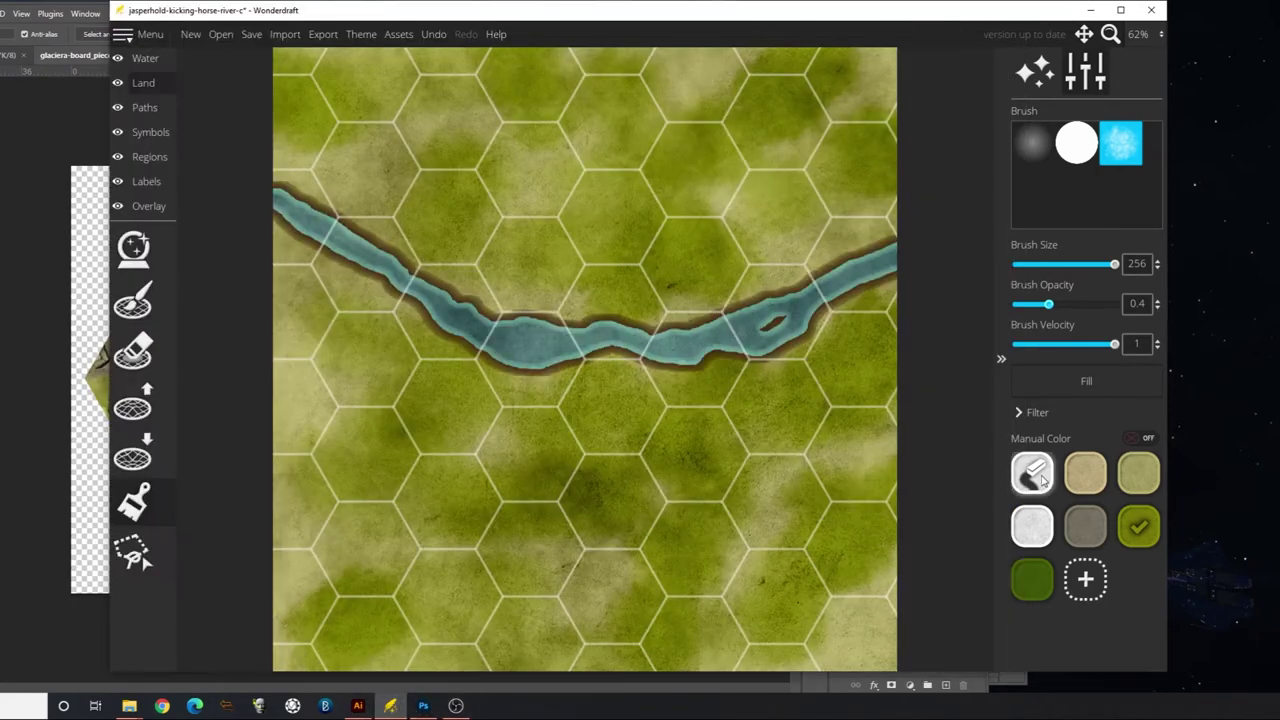
# Set the brush to full opacity, undo the stray left-edge mark, and load dark green
pyautogui.click(1085, 472)
pyautogui.moveTo(1048, 305)
pyautogui.mouseDown()
pyautogui.moveTo(1118, 307)
pyautogui.moveTo(1048, 265)
pyautogui.mouseUp()
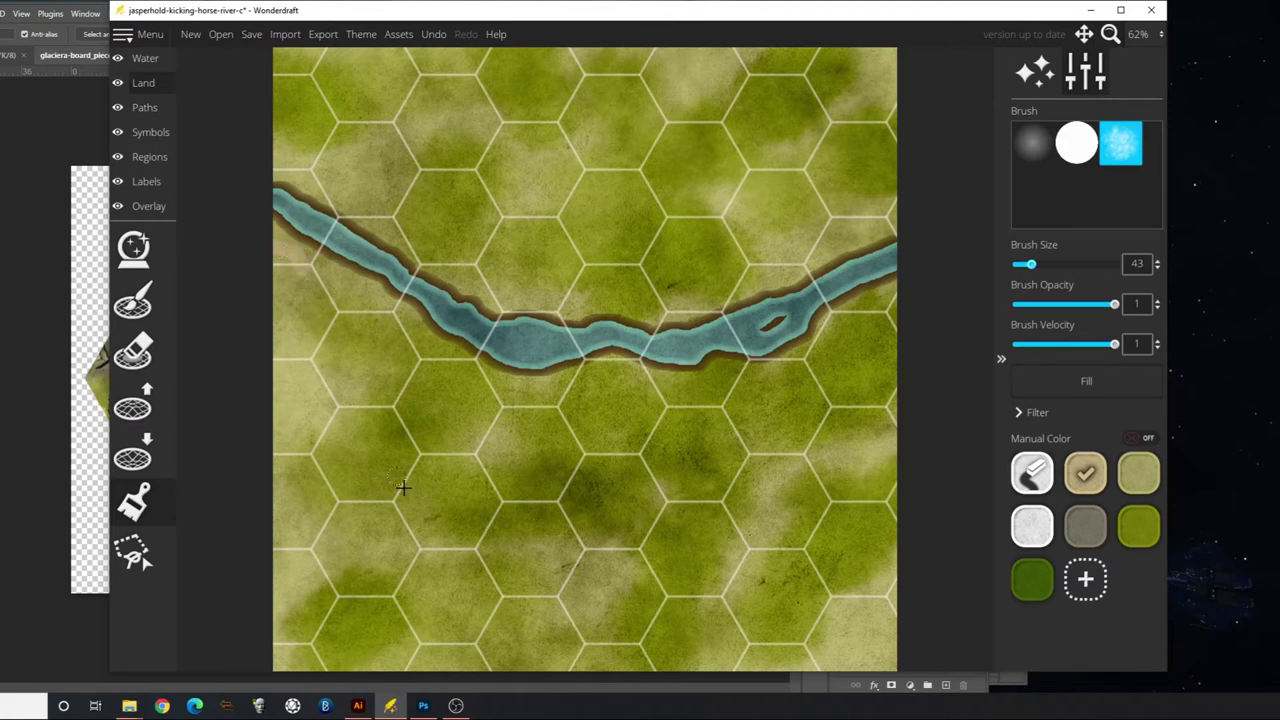
pyautogui.hotkey('ctrl', 'z')
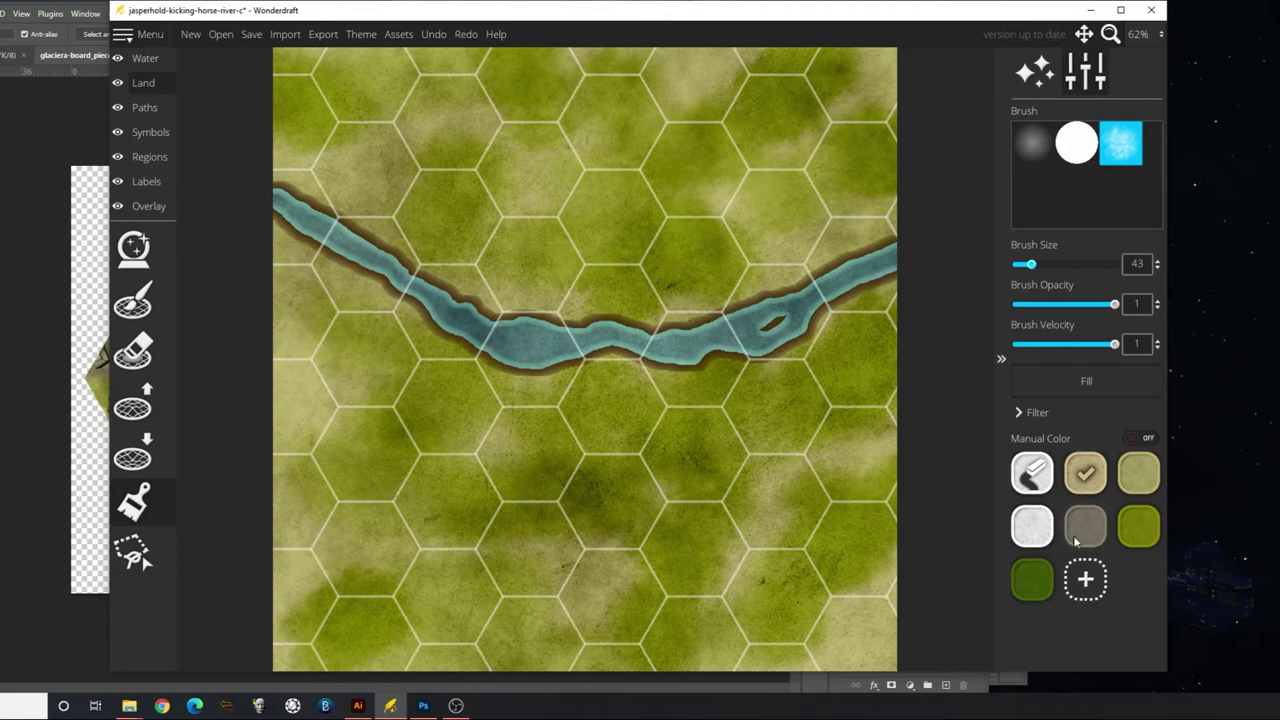
pyautogui.click(1035, 585)
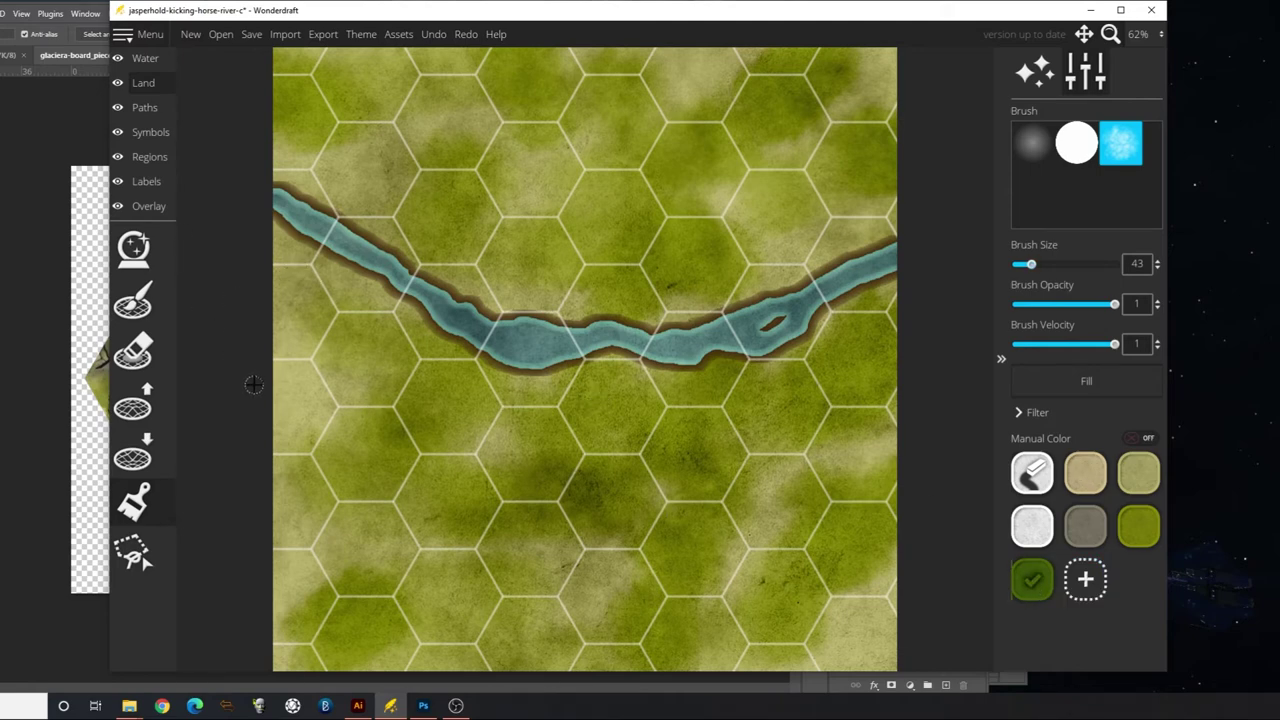
# Enlarge the brush to 218 and paint soft, lower-opacity dark green patches across the left and upper map
pyautogui.scroll(2, 254, 385)
pyautogui.moveTo(1040, 266)
pyautogui.mouseDown()
pyautogui.moveTo(1099, 266)
pyautogui.moveTo(1088, 305)
pyautogui.moveTo(1047, 305)
pyautogui.mouseUp()
pyautogui.moveTo(350, 360)
pyautogui.mouseDown()
pyautogui.moveTo(302, 334)
pyautogui.moveTo(330, 320)
pyautogui.mouseUp()
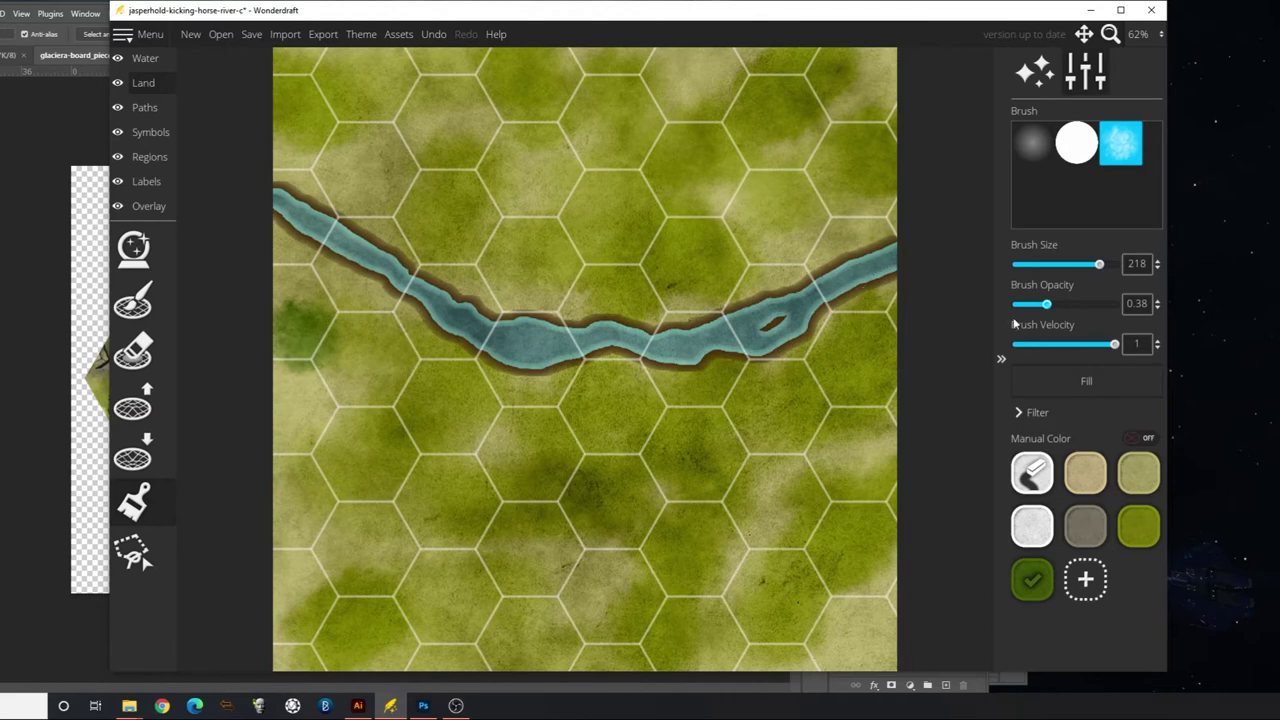
pyautogui.hotkey('ctrl', 'z')
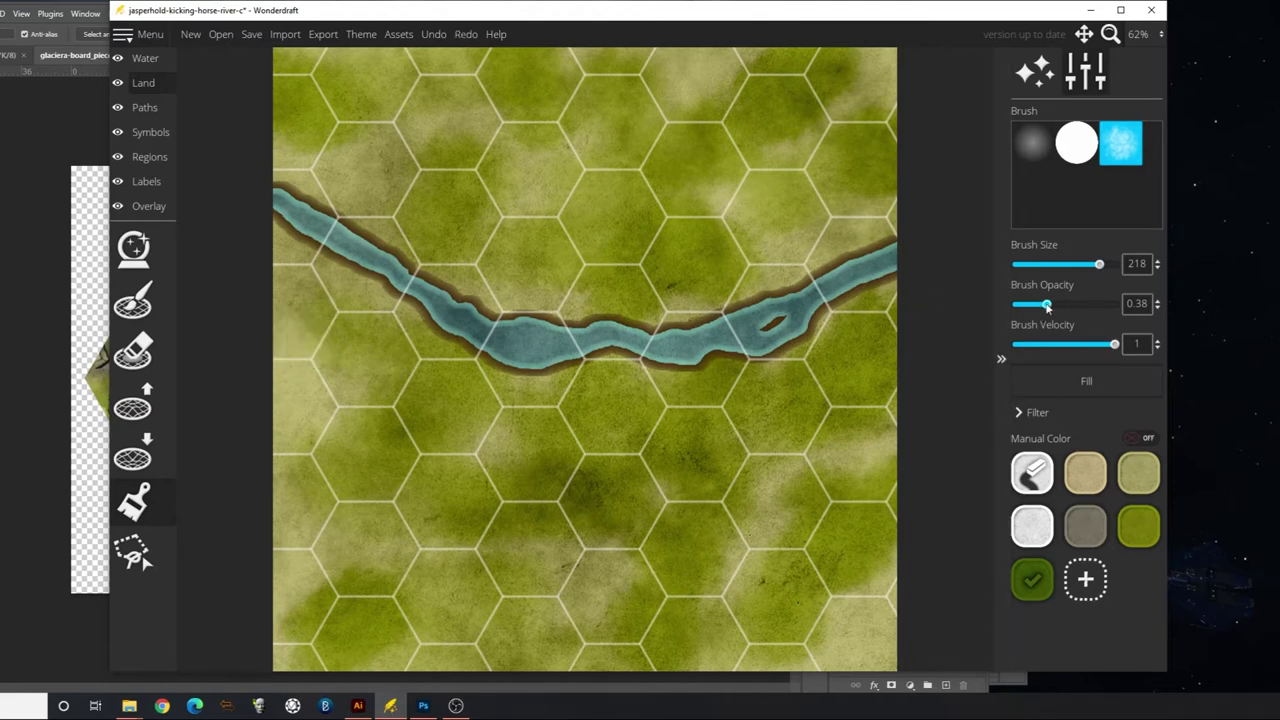
pyautogui.moveTo(1047, 307); pyautogui.dragTo(1032, 308)
pyautogui.moveTo(291, 354)
pyautogui.mouseDown()
pyautogui.moveTo(366, 356)
pyautogui.moveTo(314, 300)
pyautogui.moveTo(353, 318)
pyautogui.moveTo(378, 395)
pyautogui.moveTo(427, 428)
pyautogui.moveTo(548, 428)
pyautogui.moveTo(538, 399)
pyautogui.moveTo(727, 412)
pyautogui.moveTo(835, 401)
pyautogui.moveTo(914, 329)
pyautogui.moveTo(856, 395)
pyautogui.moveTo(880, 454)
pyautogui.moveTo(827, 469)
pyautogui.moveTo(734, 530)
pyautogui.moveTo(751, 528)
pyautogui.moveTo(684, 556)
pyautogui.moveTo(614, 553)
pyautogui.moveTo(508, 589)
pyautogui.moveTo(451, 572)
pyautogui.moveTo(326, 578)
pyautogui.moveTo(346, 530)
pyautogui.moveTo(340, 501)
pyautogui.moveTo(300, 492)
pyautogui.moveTo(290, 436)
pyautogui.moveTo(350, 530)
pyautogui.moveTo(513, 611)
pyautogui.moveTo(745, 607)
pyautogui.mouseUp()
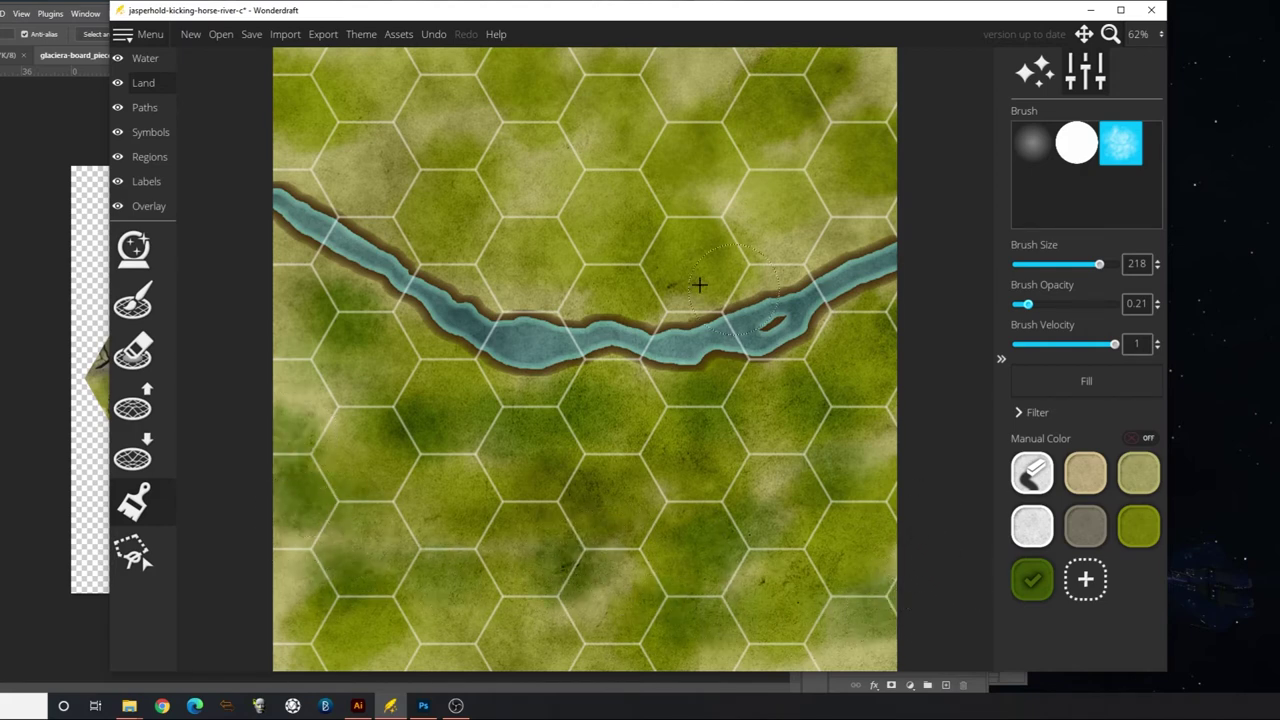
pyautogui.moveTo(483, 220)
pyautogui.mouseDown()
pyautogui.moveTo(342, 183)
pyautogui.moveTo(294, 142)
pyautogui.moveTo(384, 122)
pyautogui.moveTo(477, 124)
pyautogui.moveTo(555, 157)
pyautogui.moveTo(747, 188)
pyautogui.moveTo(648, 221)
pyautogui.moveTo(739, 221)
pyautogui.moveTo(798, 189)
pyautogui.moveTo(855, 113)
pyautogui.moveTo(913, 101)
pyautogui.moveTo(795, 263)
pyautogui.moveTo(789, 235)
pyautogui.moveTo(645, 118)
pyautogui.moveTo(561, 136)
pyautogui.moveTo(681, 64)
pyautogui.moveTo(653, 320)
pyautogui.mouseUp()
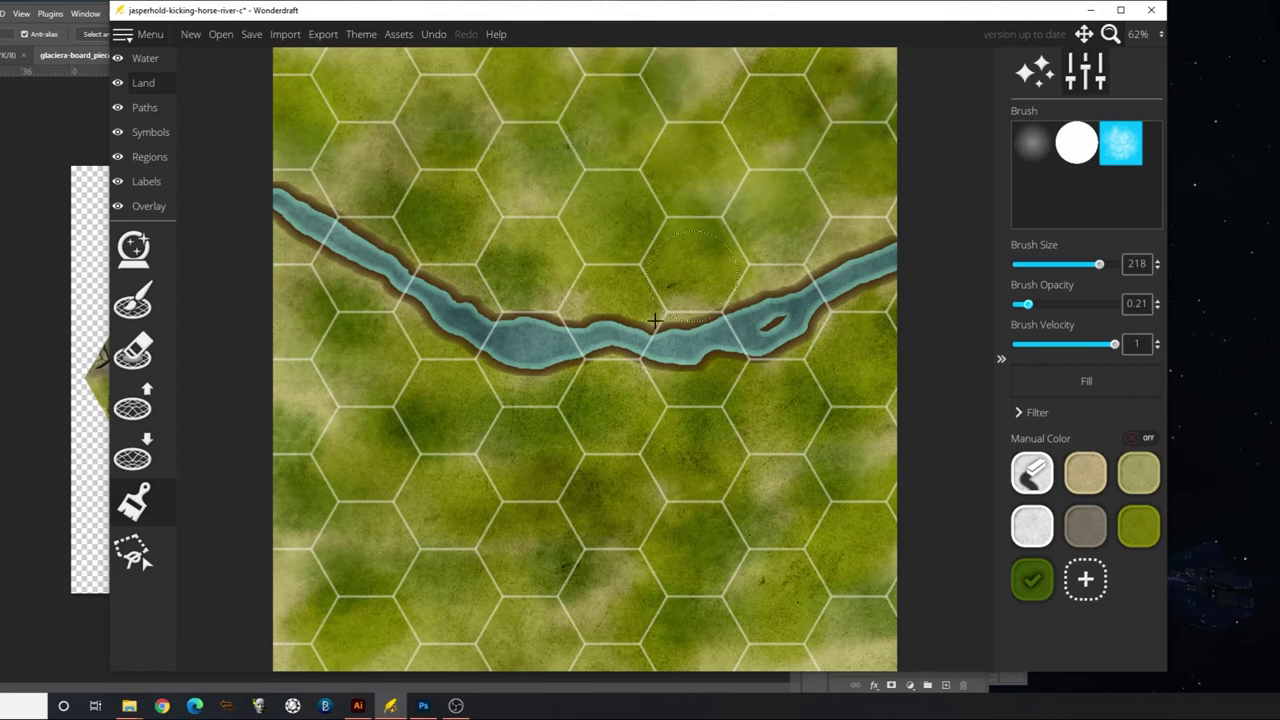
# Reload the brush with tan at full opacity and shrink it to size 45
pyautogui.click(1088, 474)
pyautogui.moveTo(1027, 306); pyautogui.dragTo(1139, 308)
pyautogui.moveTo(1101, 268); pyautogui.dragTo(1036, 266)
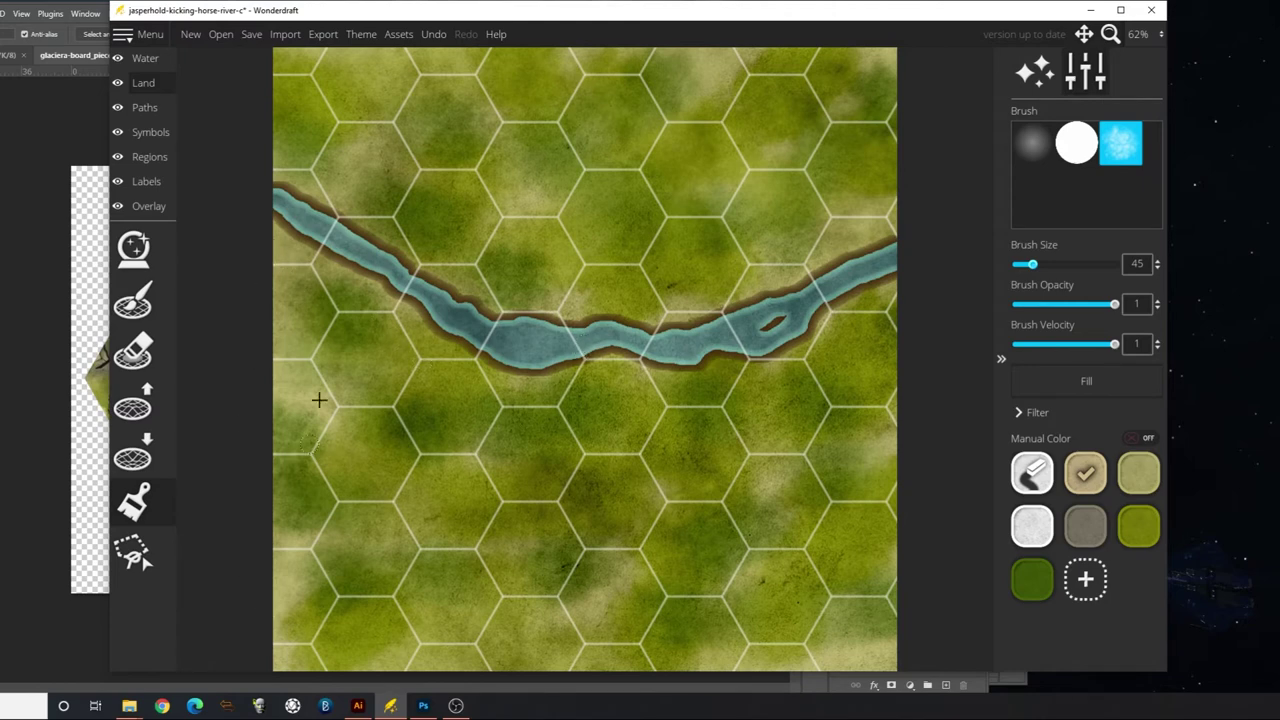
# Search all symbol sets for 'bridge' and pick the grey stone bridge with Mirror unchecked
pyautogui.click(150, 133)
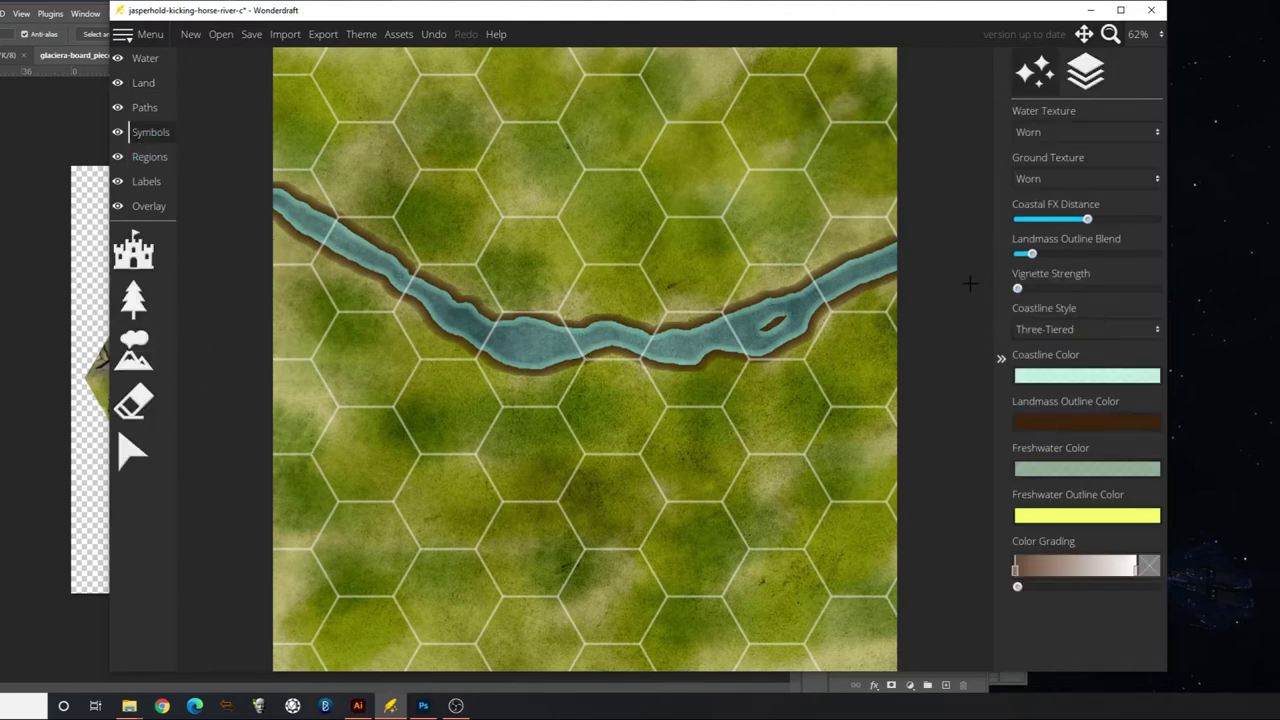
pyautogui.click(133, 250)
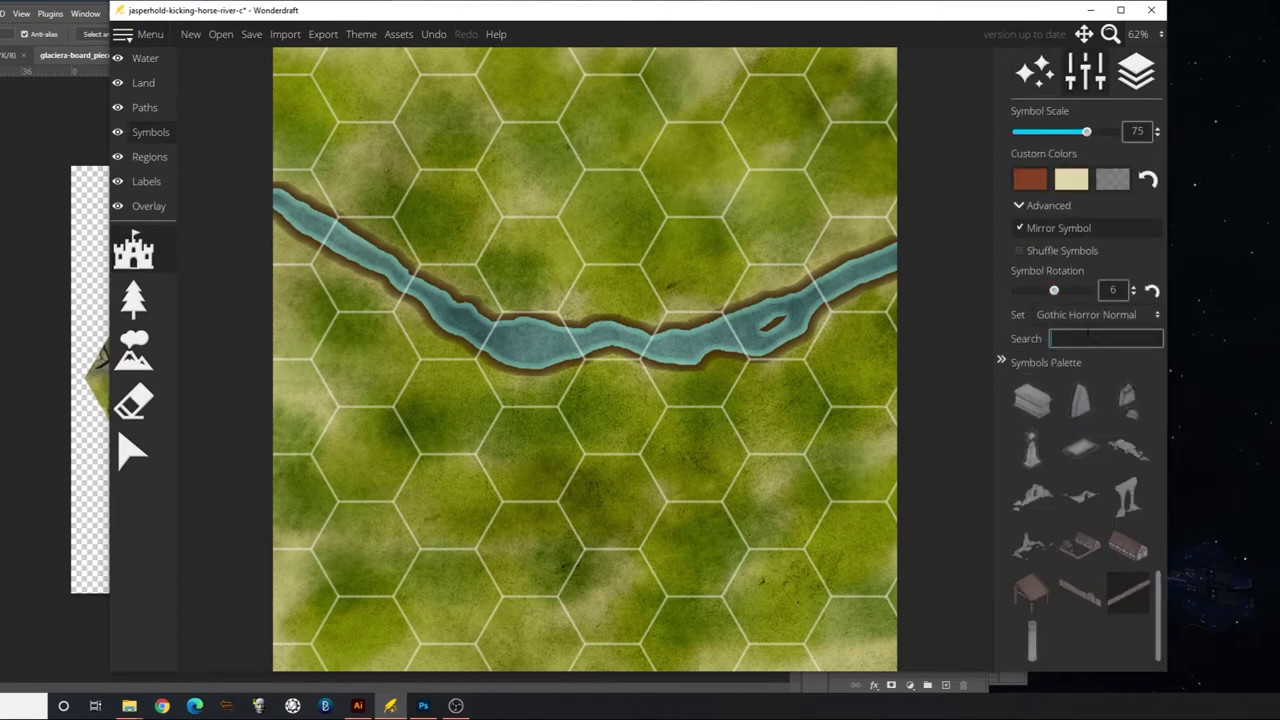
pyautogui.click(1090, 314)
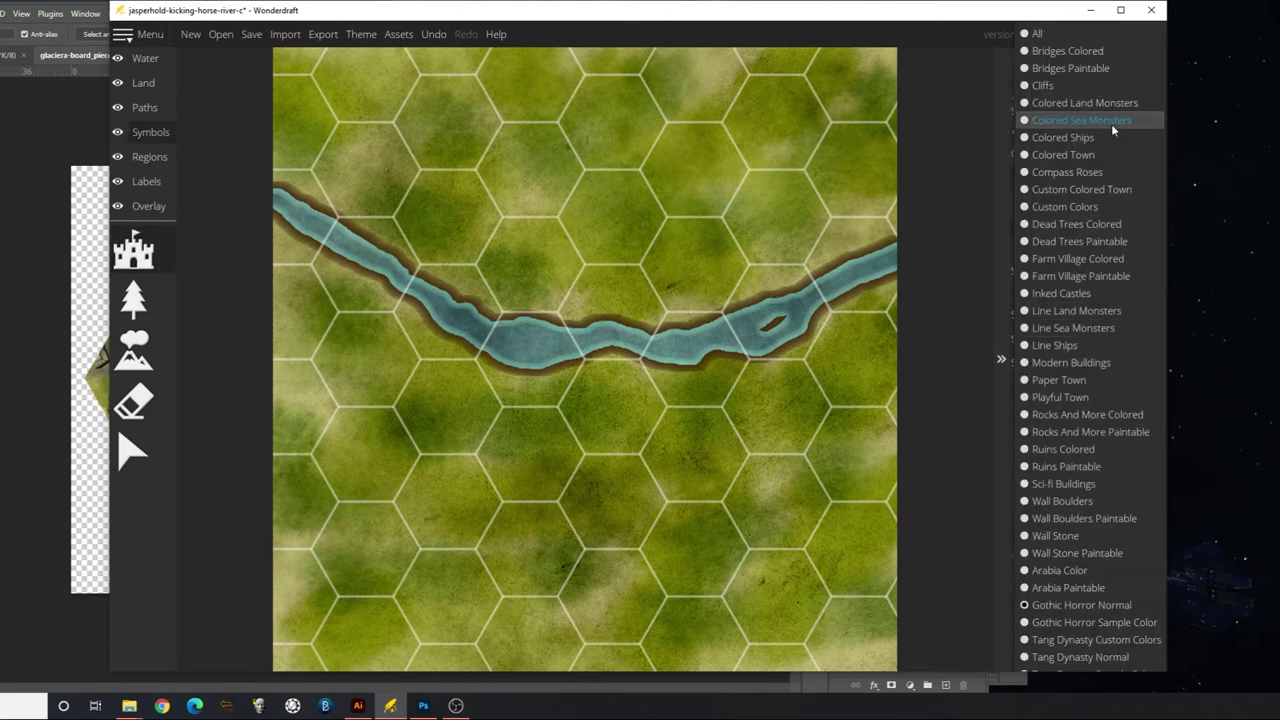
pyautogui.click(1038, 33)
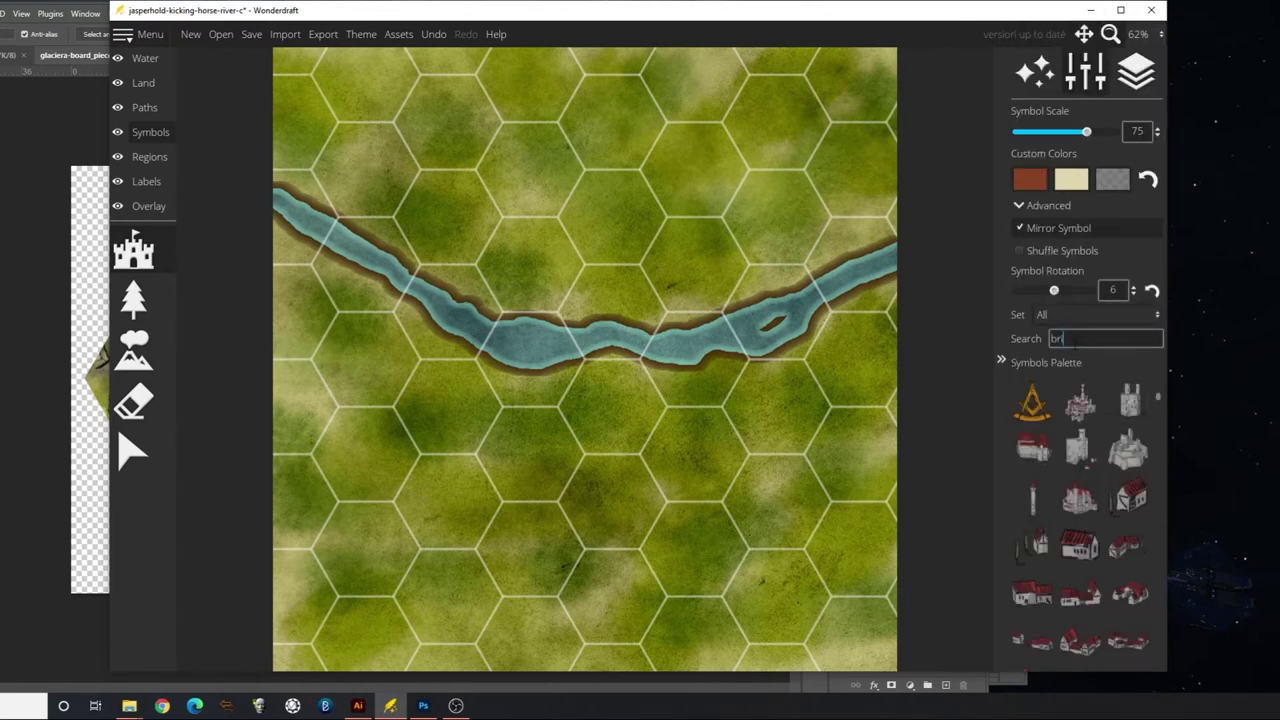
pyautogui.write('bridge')
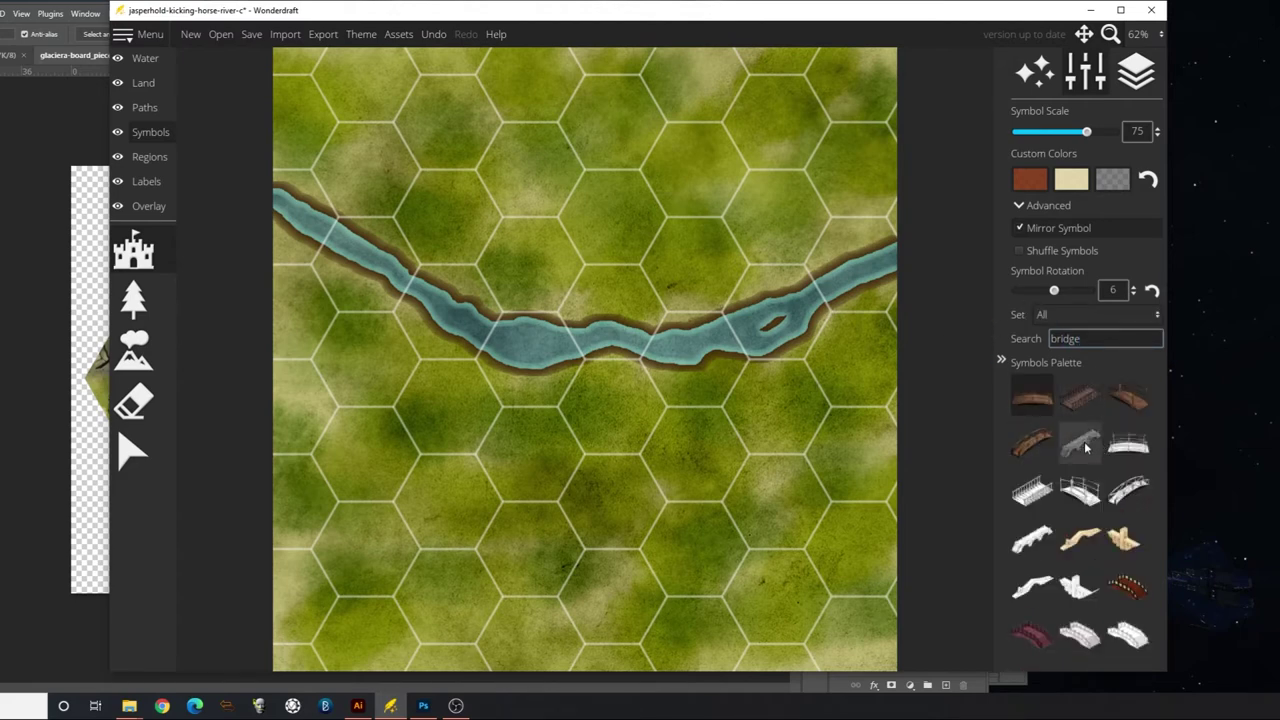
pyautogui.click(1085, 447)
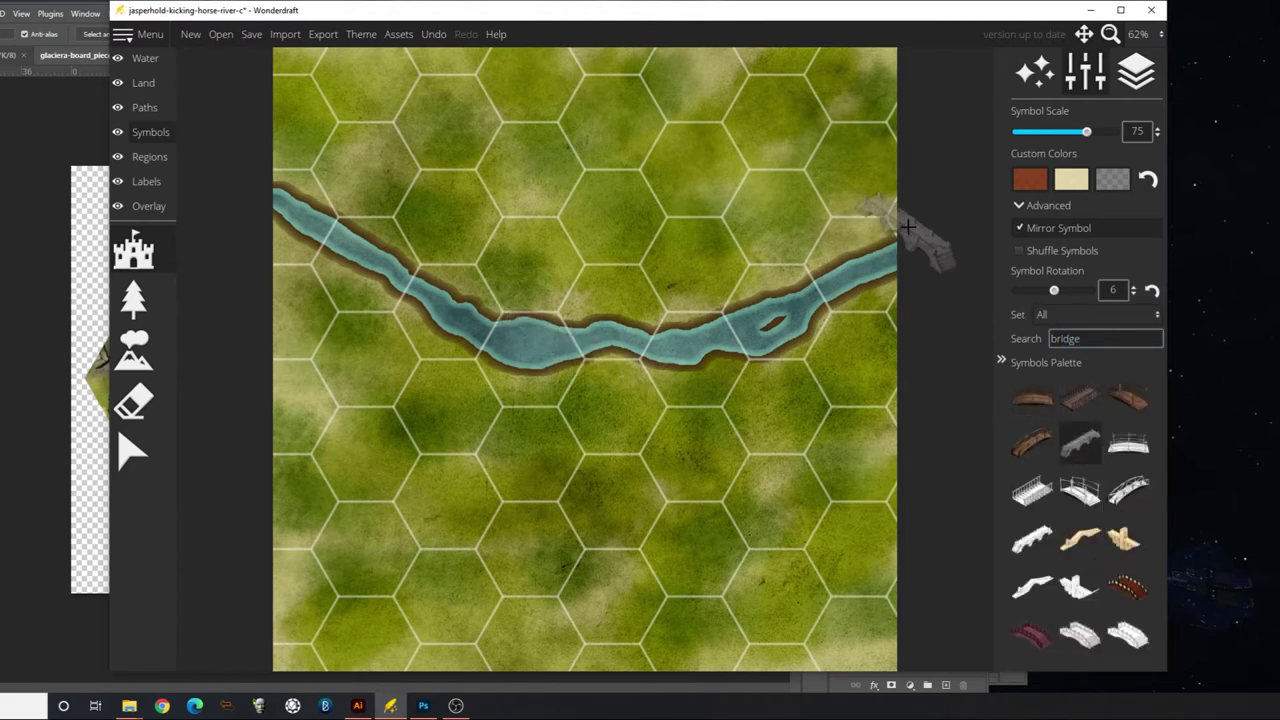
pyautogui.click(1020, 230)
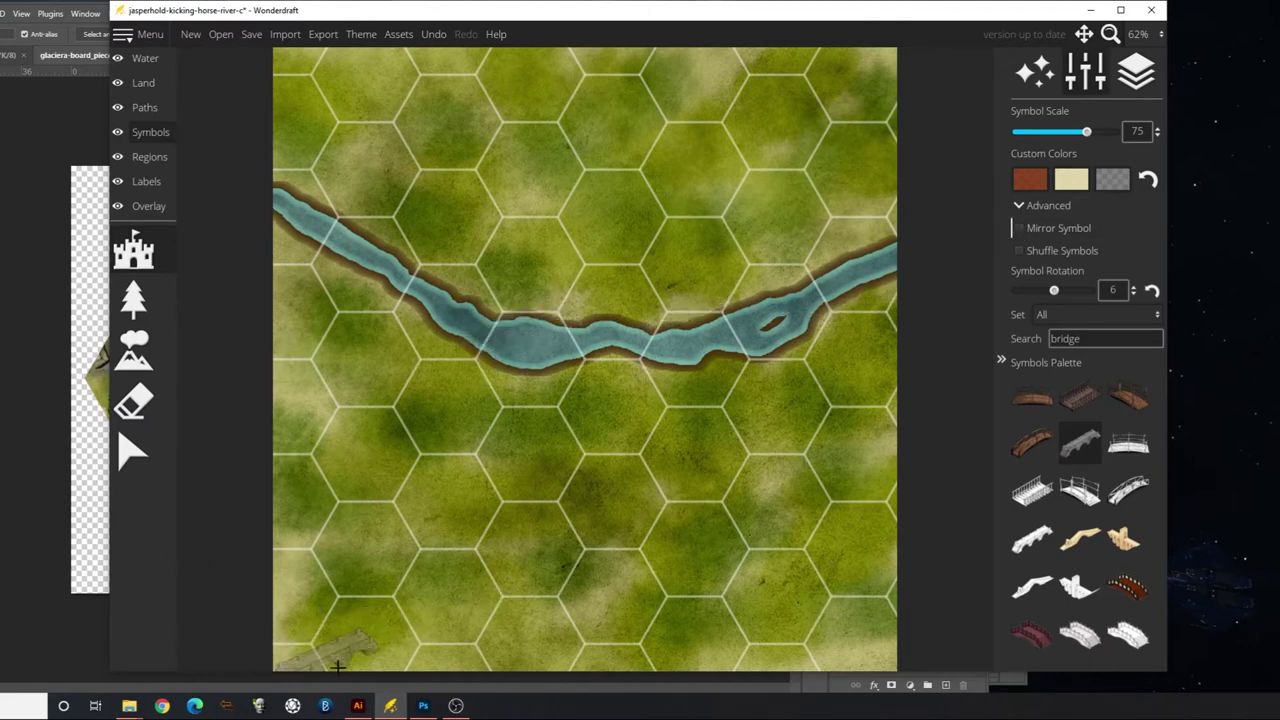
# Rotate the bridge to -16 and stamp it across the river left of centre
pyautogui.click(358, 706)
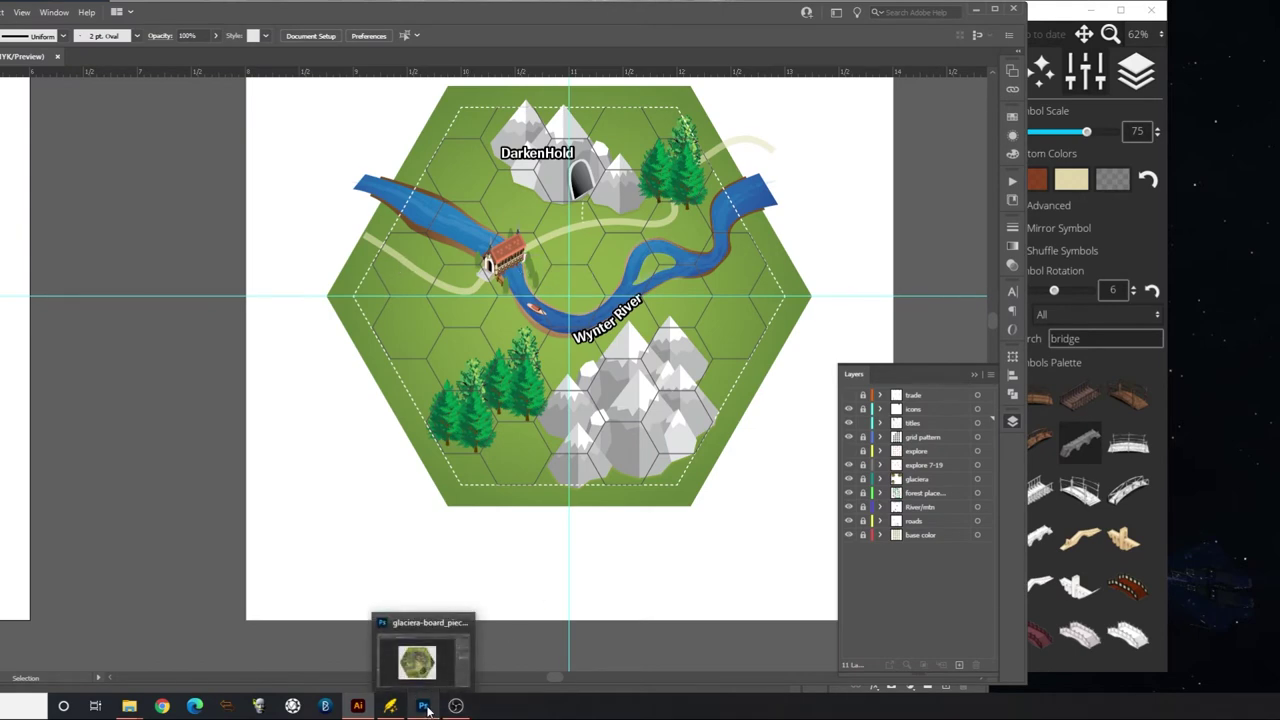
pyautogui.click(390, 706)
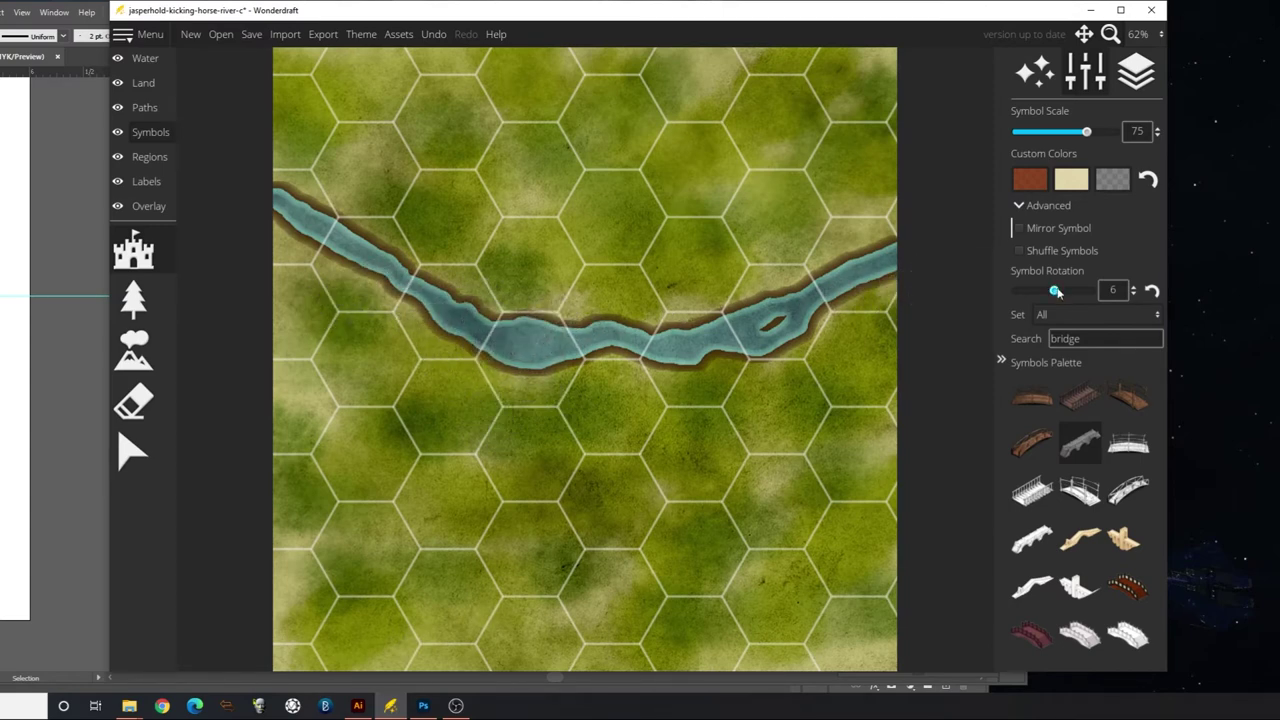
pyautogui.moveTo(1056, 291); pyautogui.dragTo(1044, 290)
pyautogui.moveTo(1050, 291); pyautogui.dragTo(1051, 290)
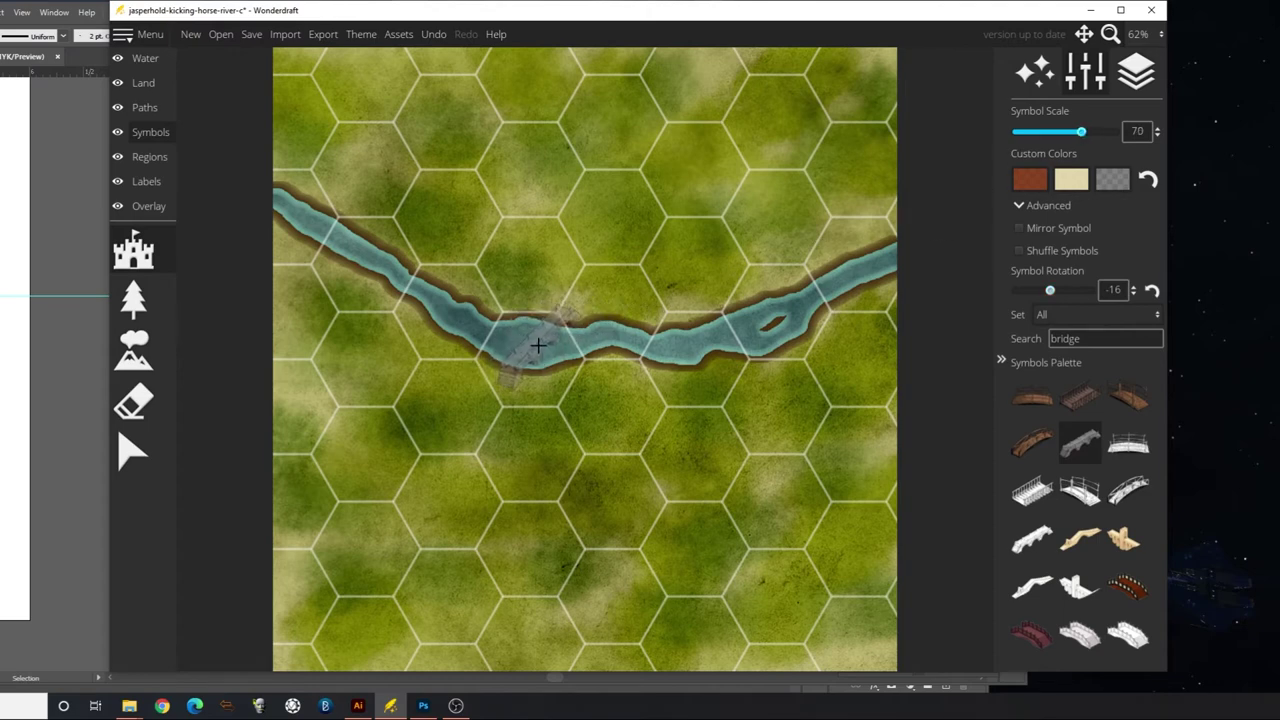
pyautogui.click(537, 345)
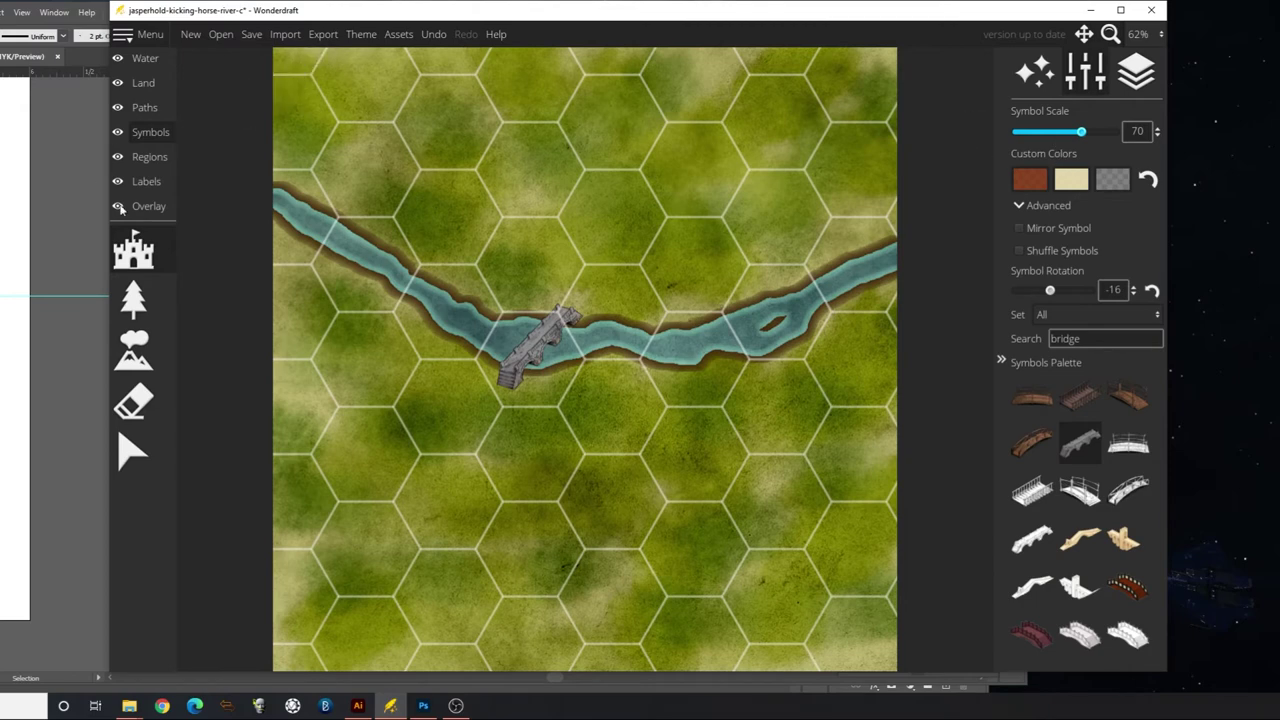
# Paint a wide tan trail from the left edge to the bridge's southern end, then view the Illustrator tile
pyautogui.click(140, 84)
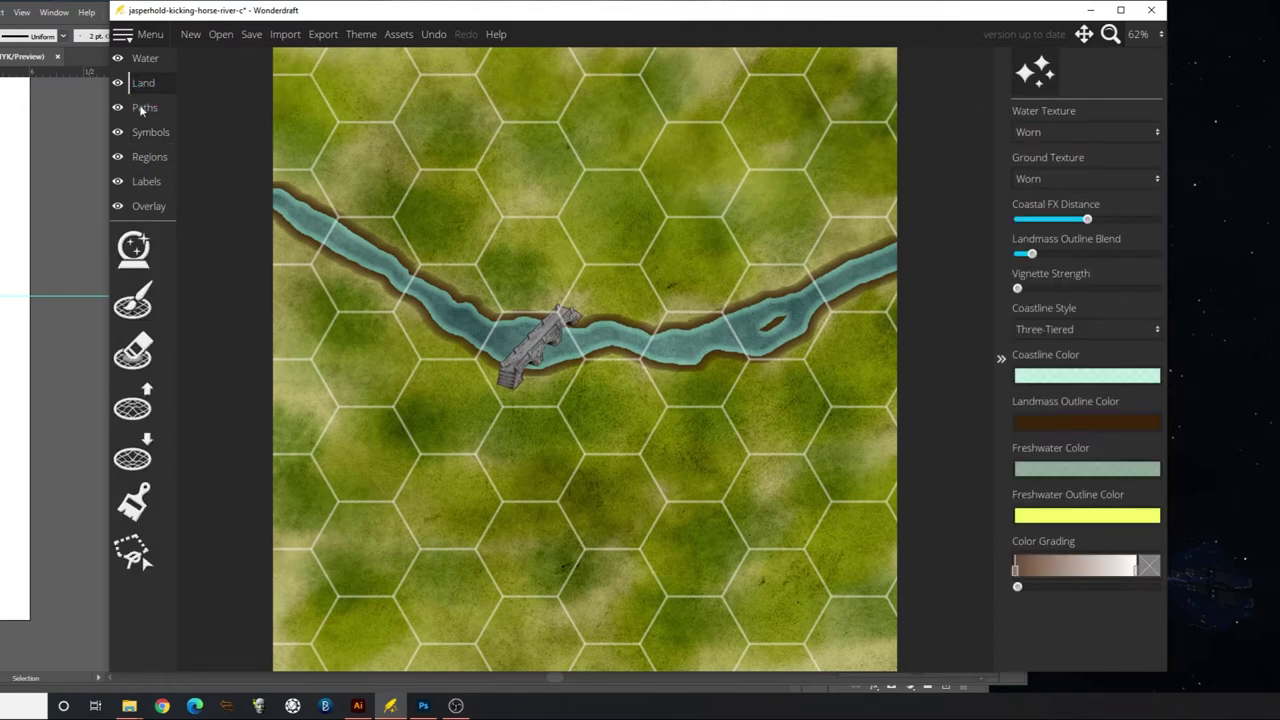
pyautogui.click(133, 500)
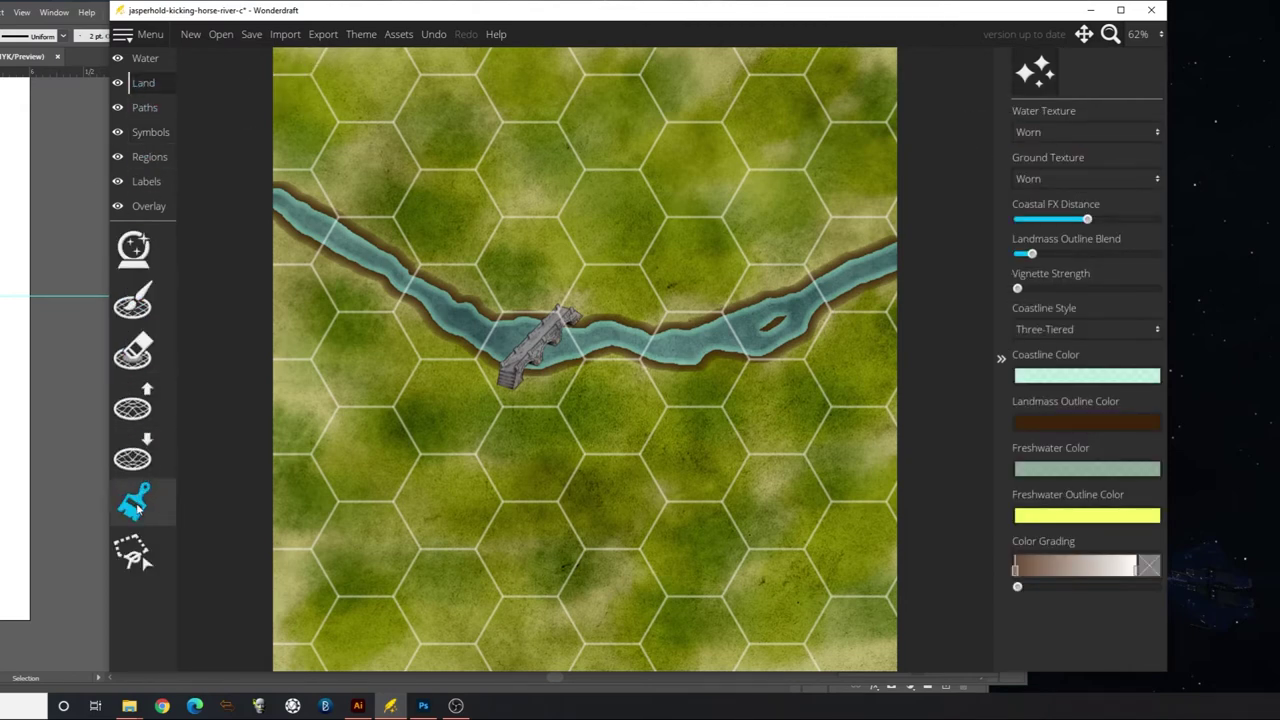
pyautogui.click(1080, 474)
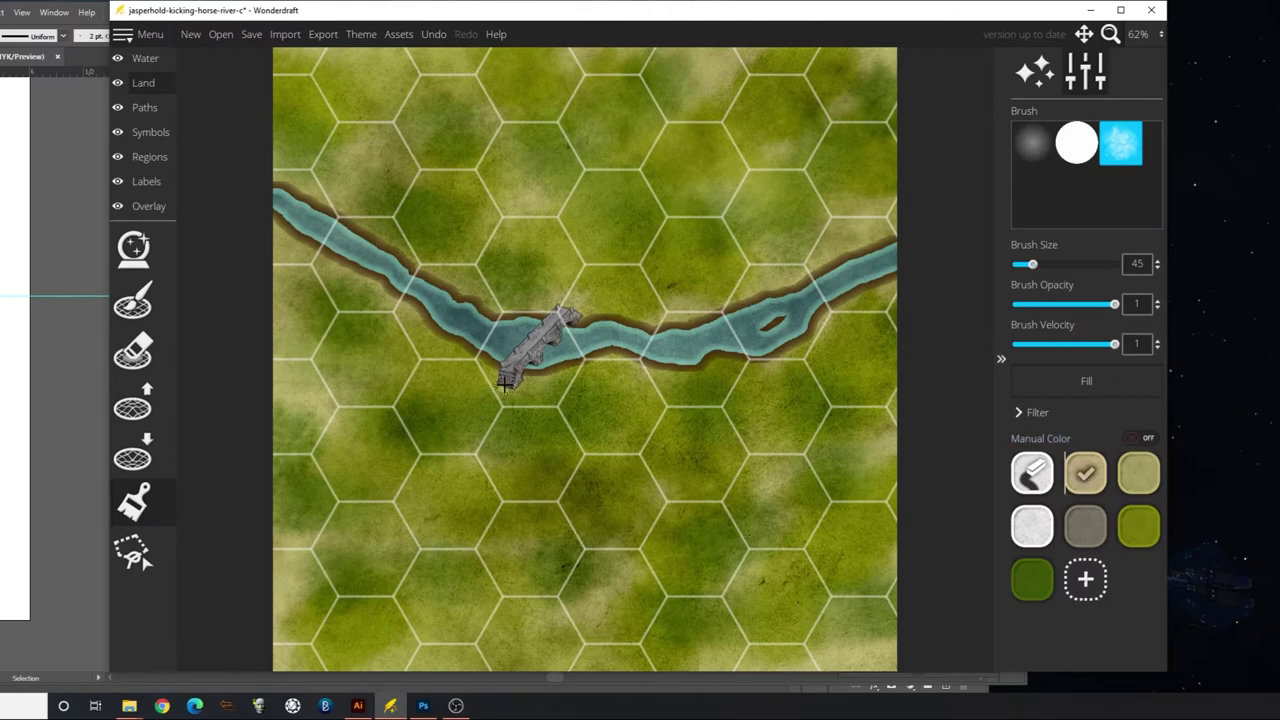
pyautogui.moveTo(506, 385)
pyautogui.mouseDown()
pyautogui.moveTo(472, 389)
pyautogui.moveTo(508, 389)
pyautogui.moveTo(414, 386)
pyautogui.moveTo(358, 304)
pyautogui.moveTo(297, 260)
pyautogui.mouseUp()
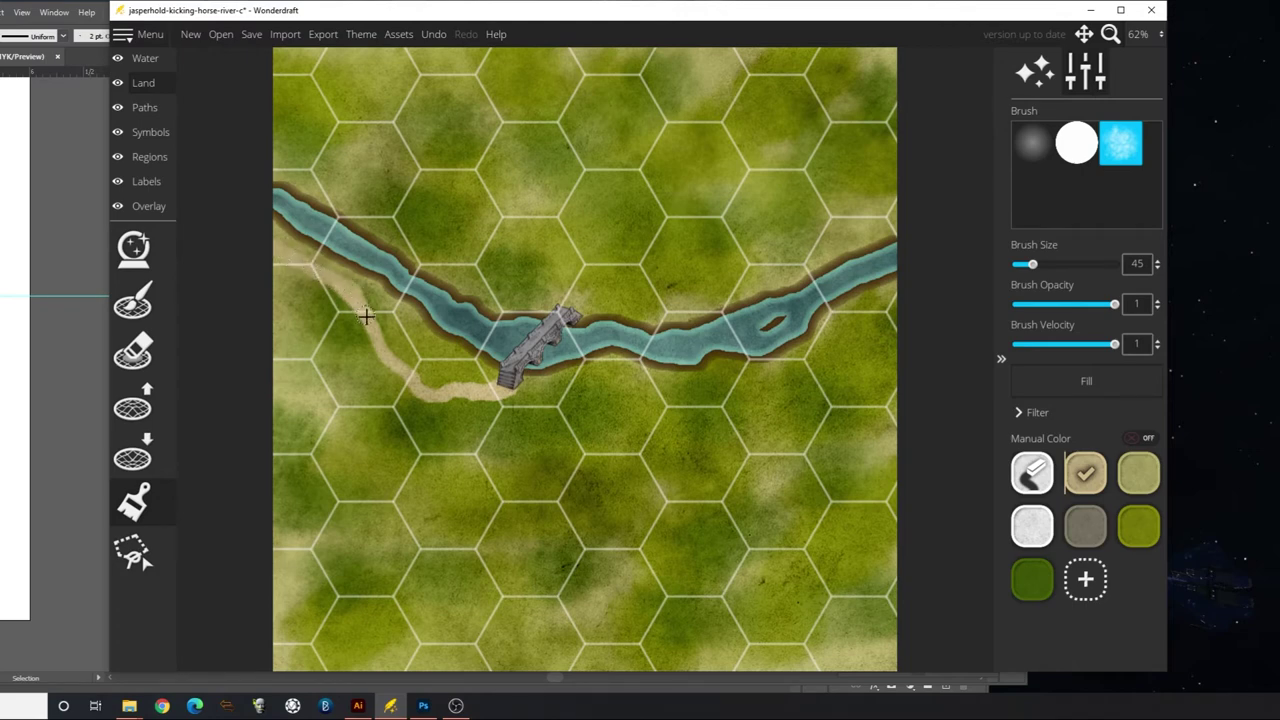
pyautogui.moveTo(367, 318)
pyautogui.mouseDown()
pyautogui.moveTo(419, 394)
pyautogui.moveTo(497, 391)
pyautogui.mouseUp()
pyautogui.click(357, 705)
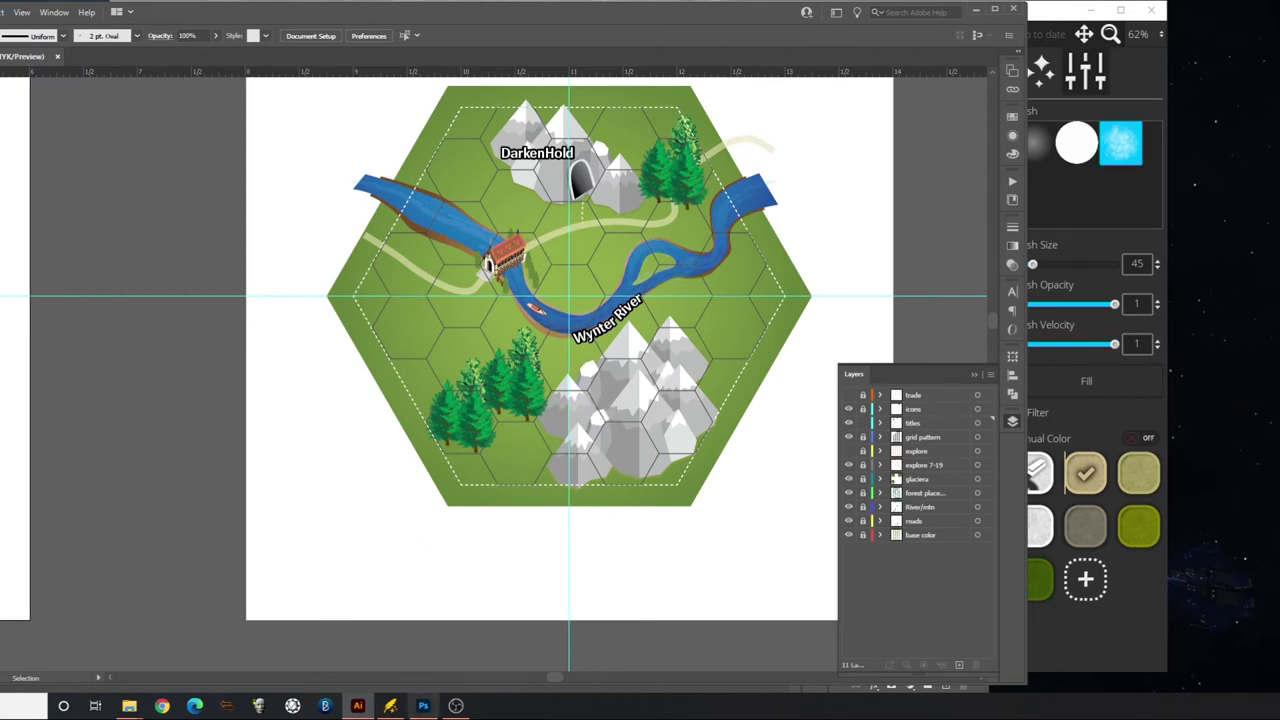
# Paint the tan trail from the bridge toward the upper-right edge
pyautogui.click(390, 705)
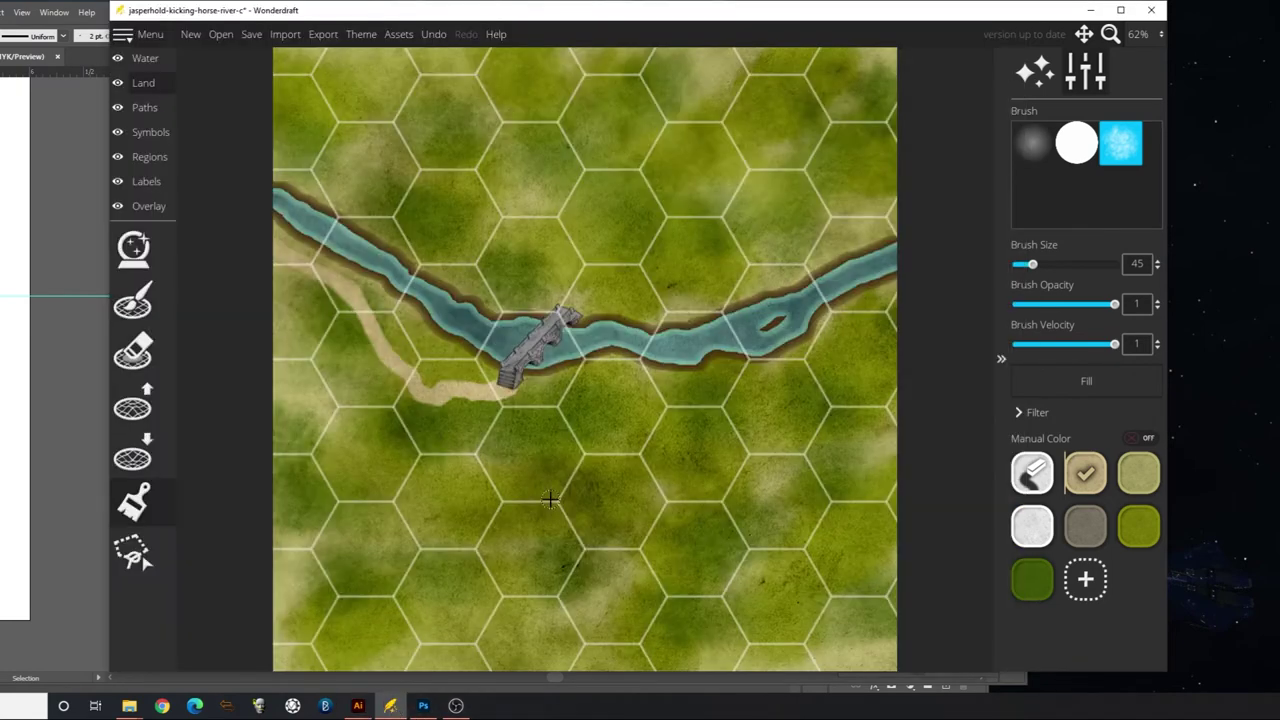
pyautogui.moveTo(568, 312)
pyautogui.mouseDown()
pyautogui.moveTo(728, 280)
pyautogui.moveTo(917, 163)
pyautogui.mouseUp()
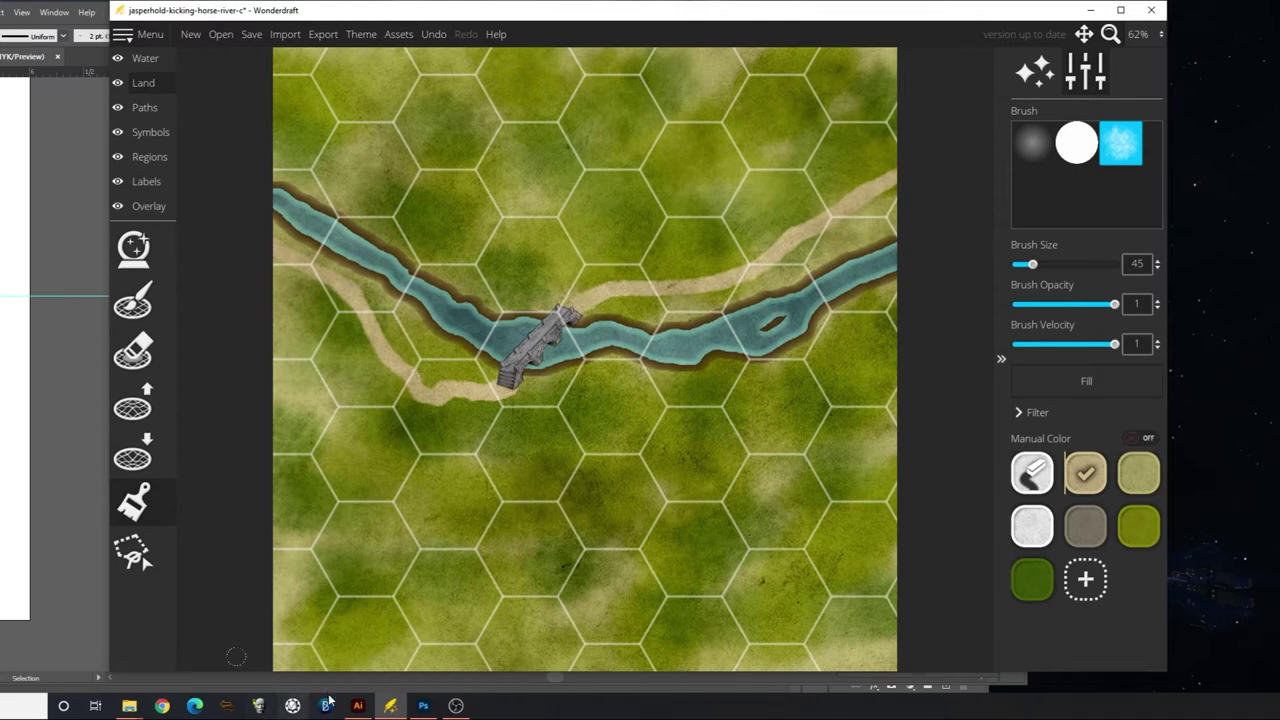
pyautogui.click(357, 705)
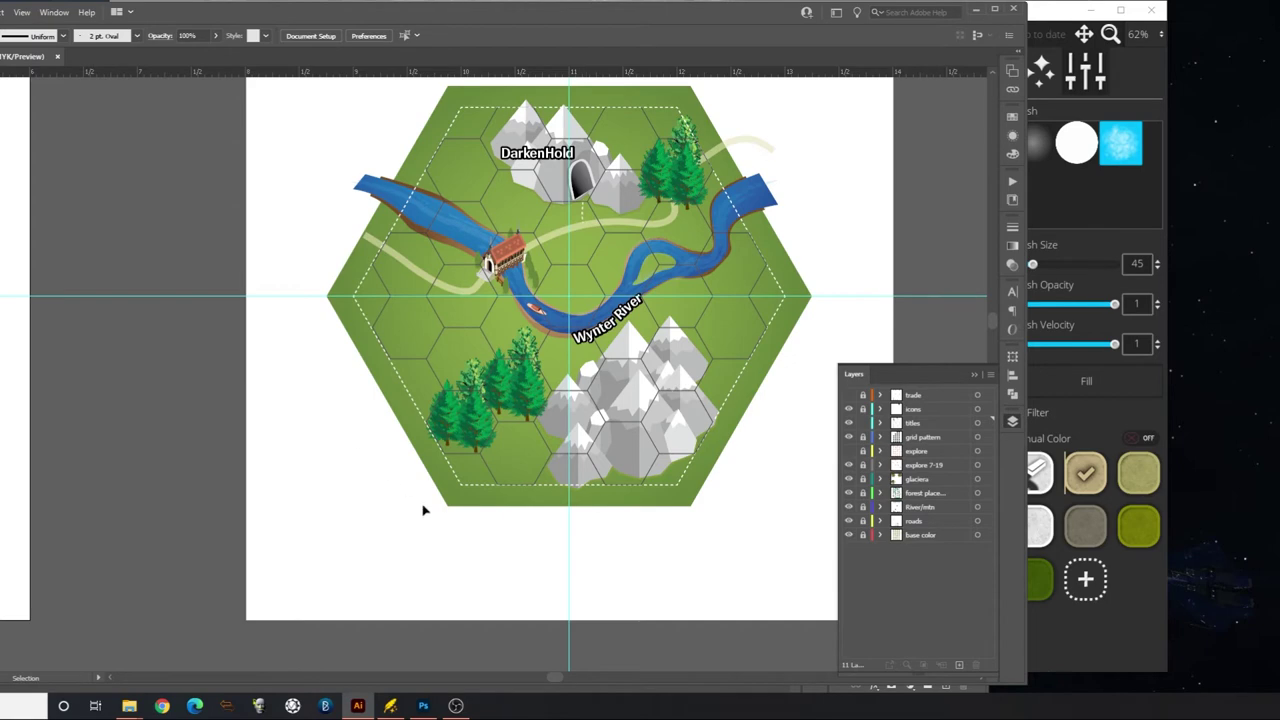
pyautogui.click(391, 706)
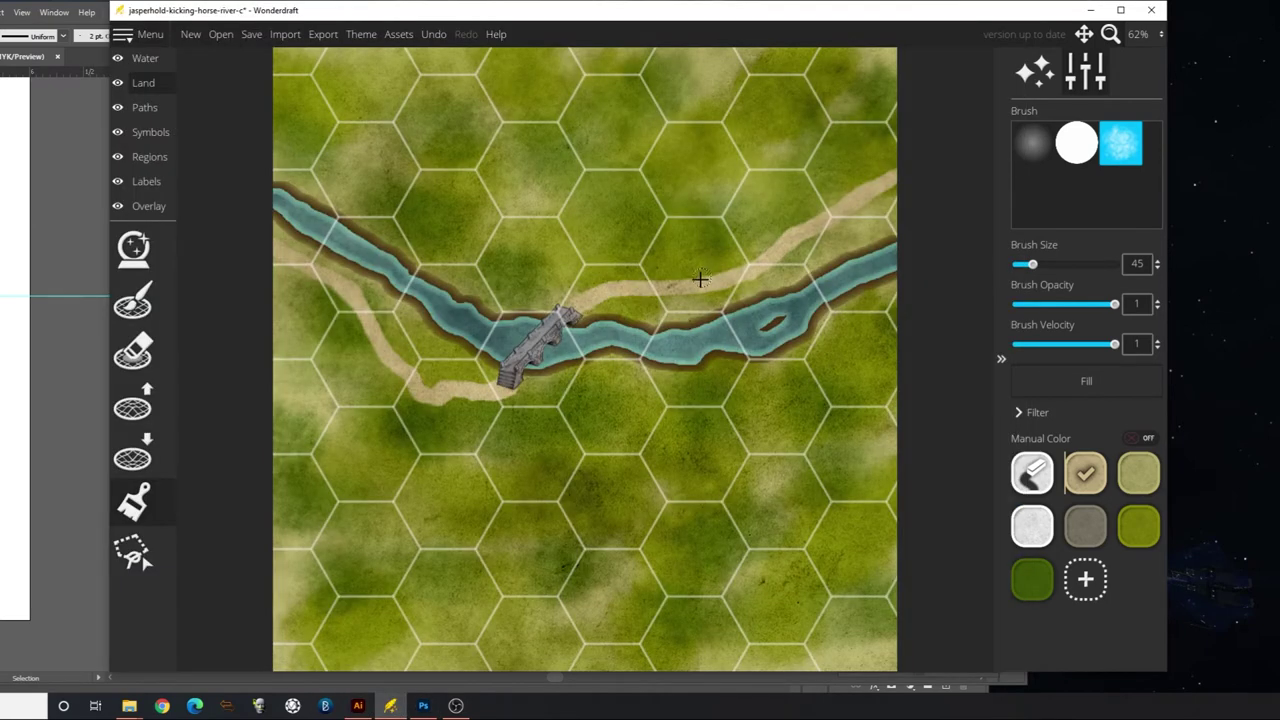
# Replace a stray patch with a thinner-brush side track branching north off the trail
pyautogui.moveTo(698, 281); pyautogui.dragTo(698, 231)
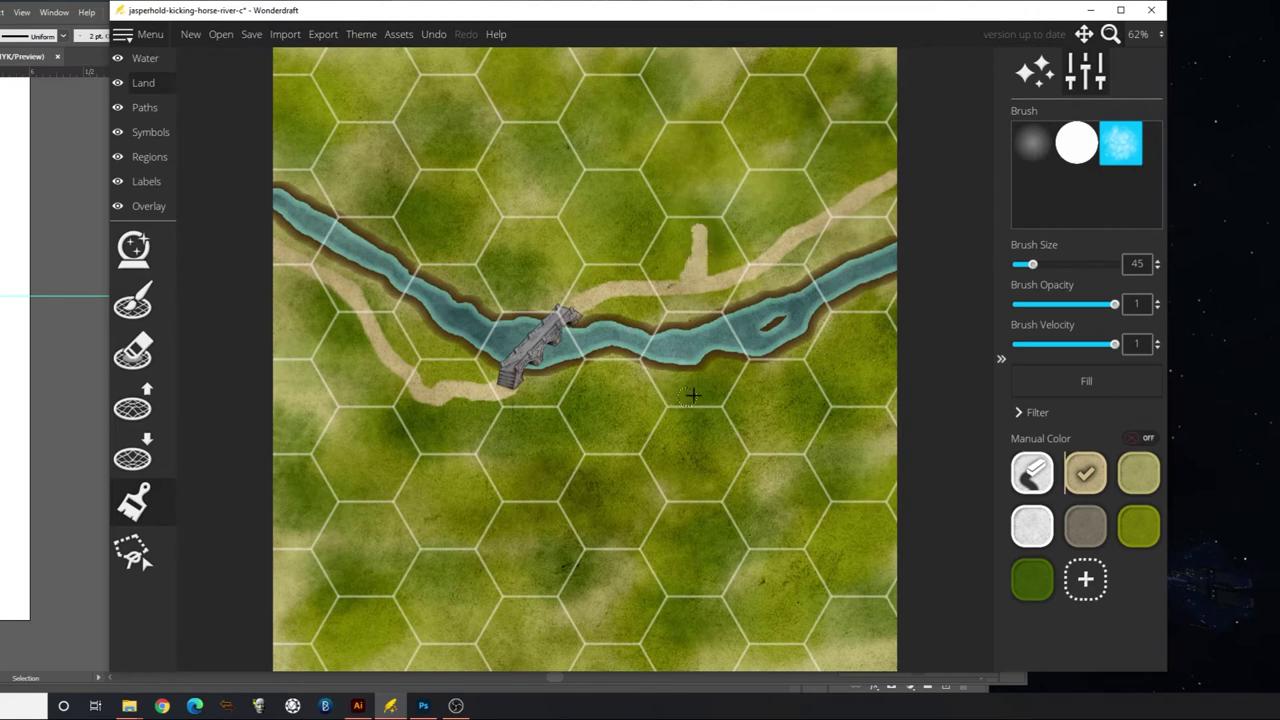
pyautogui.hotkey('ctrl', 'z')
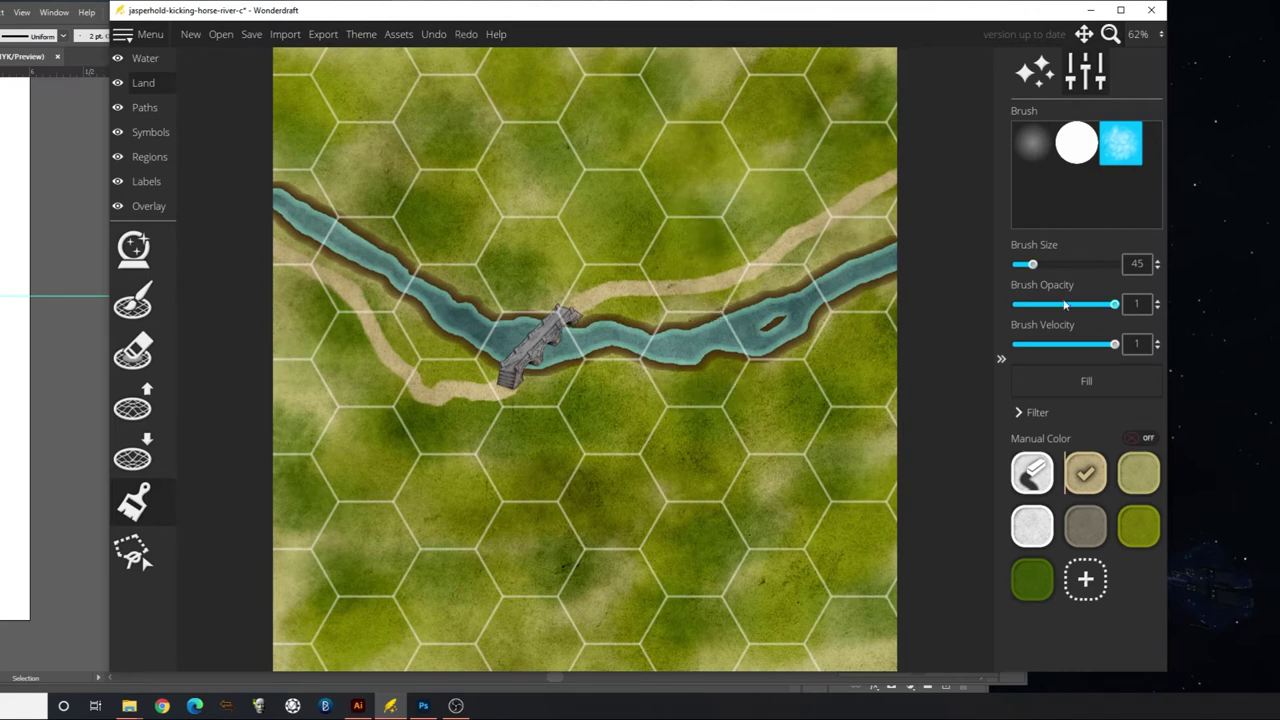
pyautogui.moveTo(1035, 268); pyautogui.dragTo(1031, 265)
pyautogui.click(694, 208)
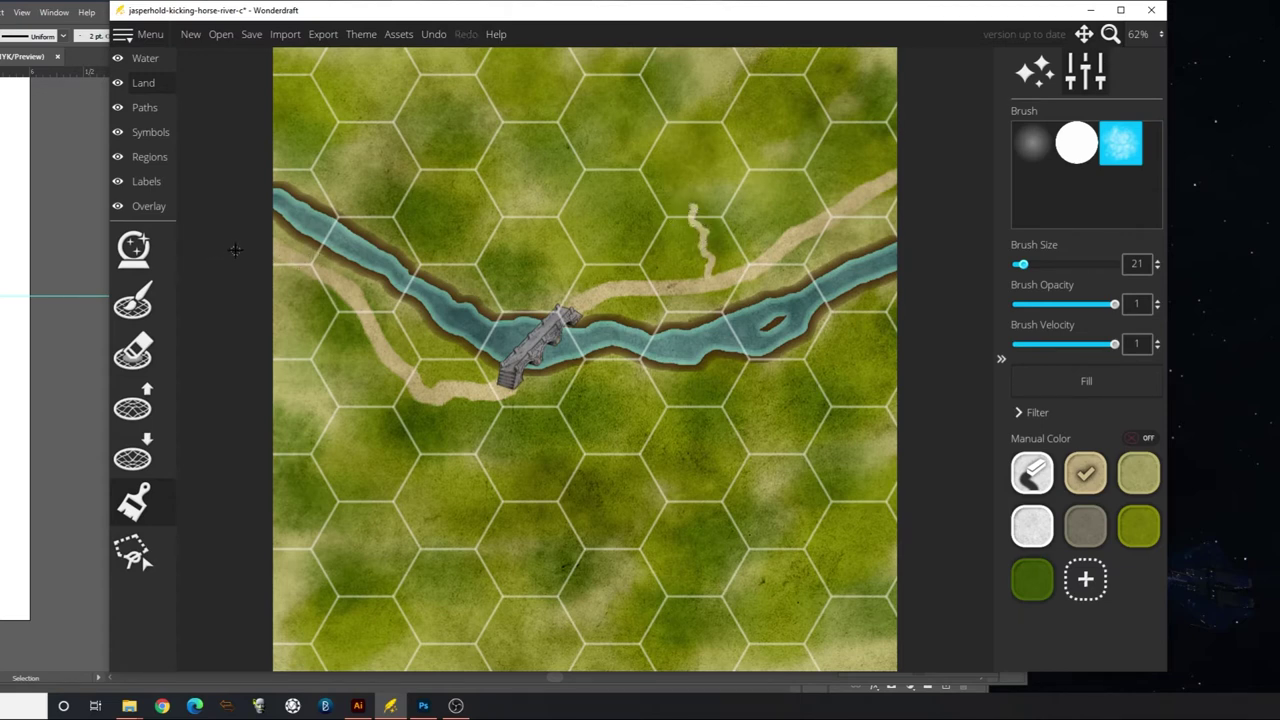
# Select the mountain tool with the pointed inked mountain symbol at scale 80
pyautogui.click(150, 132)
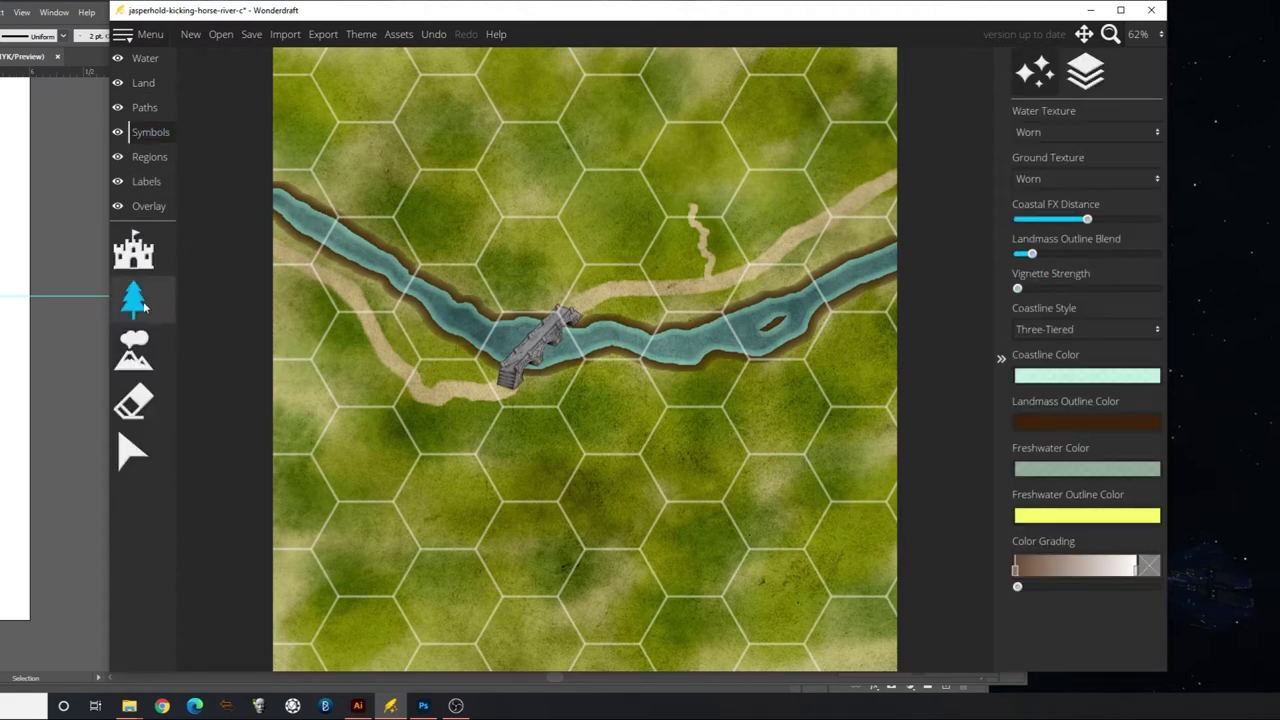
pyautogui.click(136, 345)
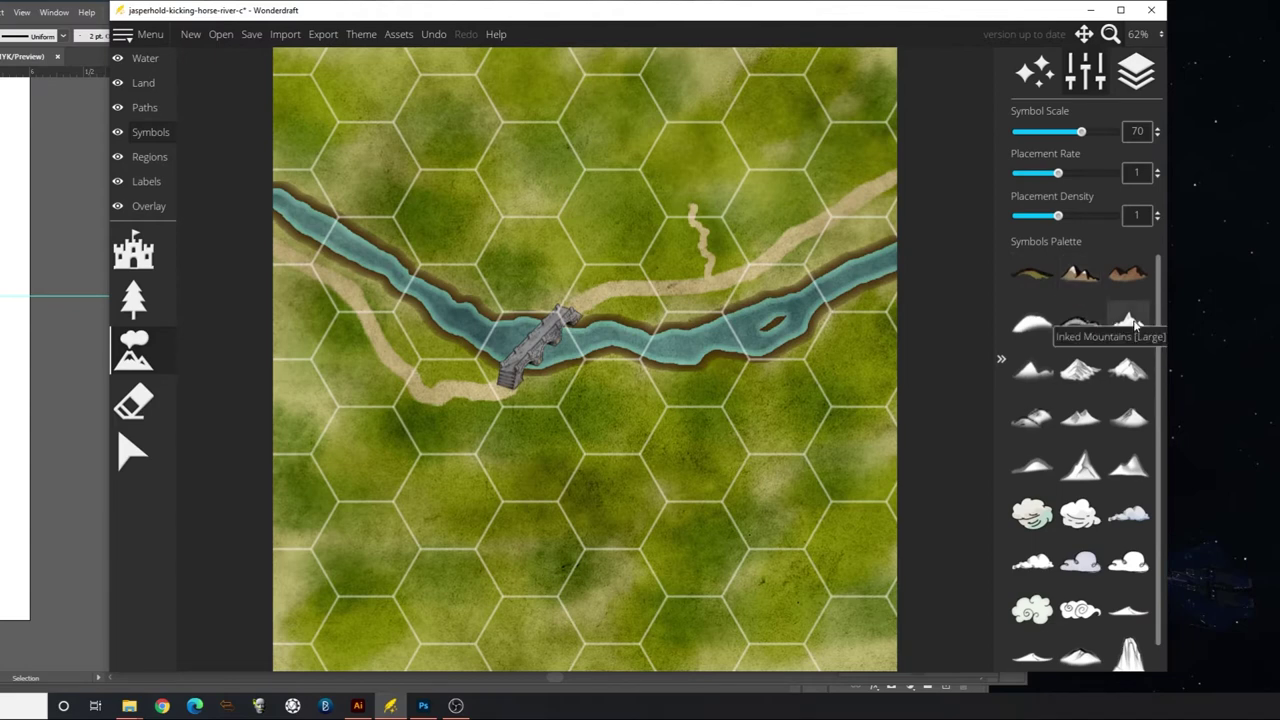
pyautogui.click(1133, 322)
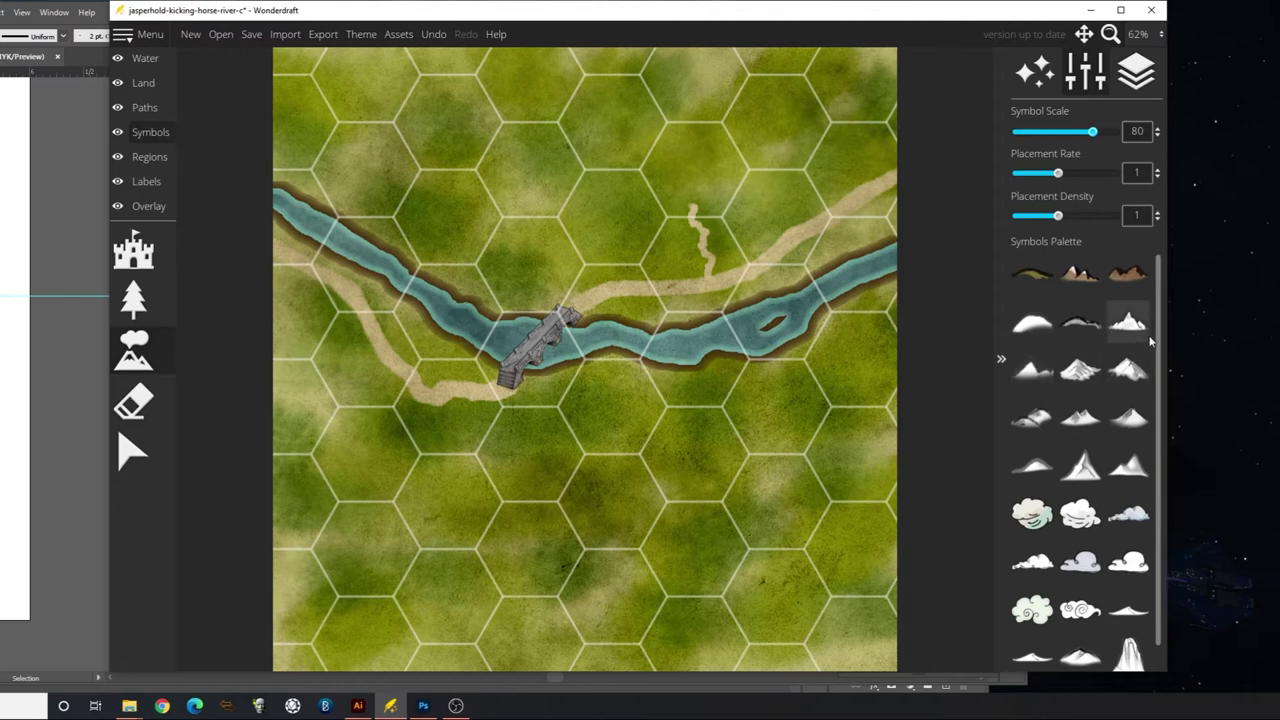
pyautogui.click(1080, 465)
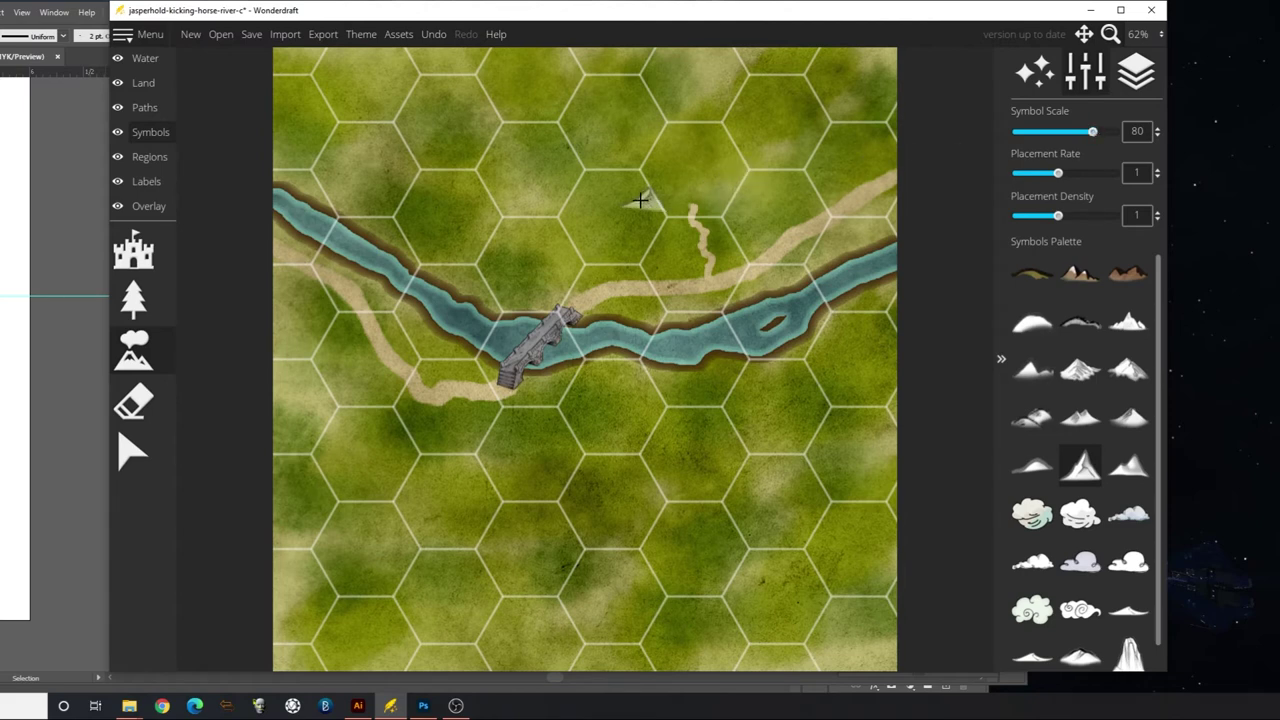
pyautogui.click(358, 706)
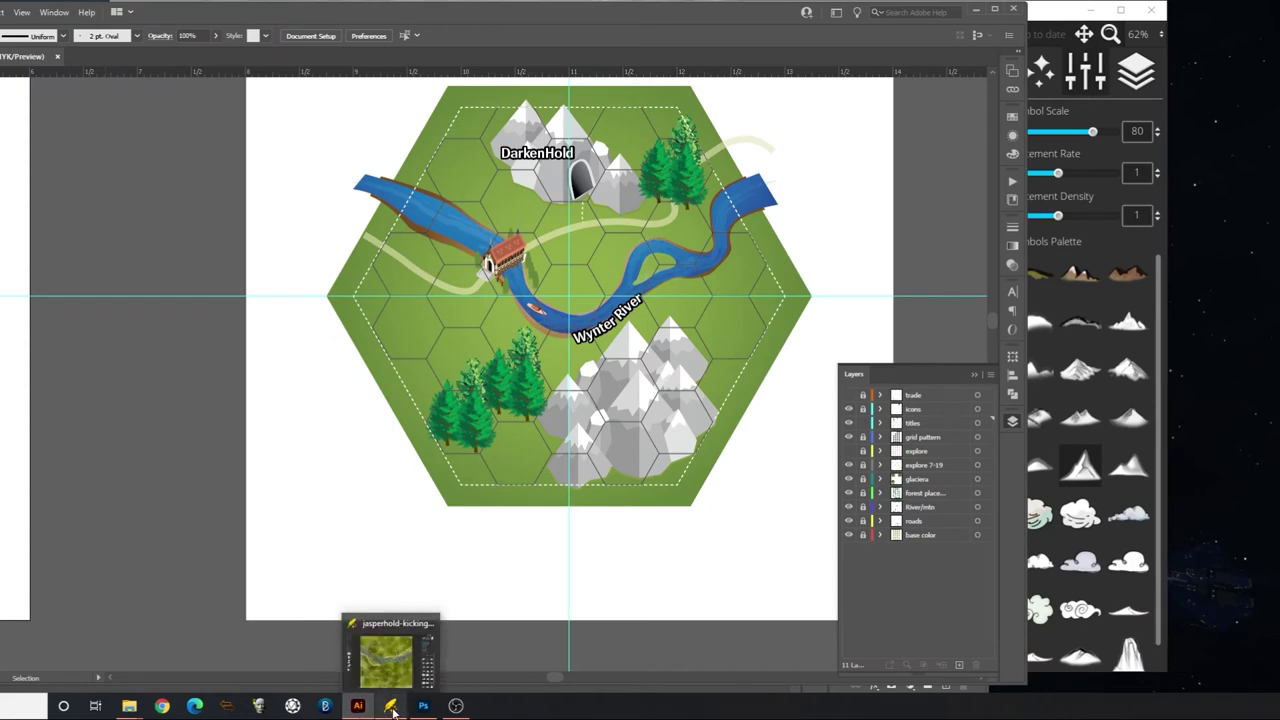
pyautogui.click(393, 708)
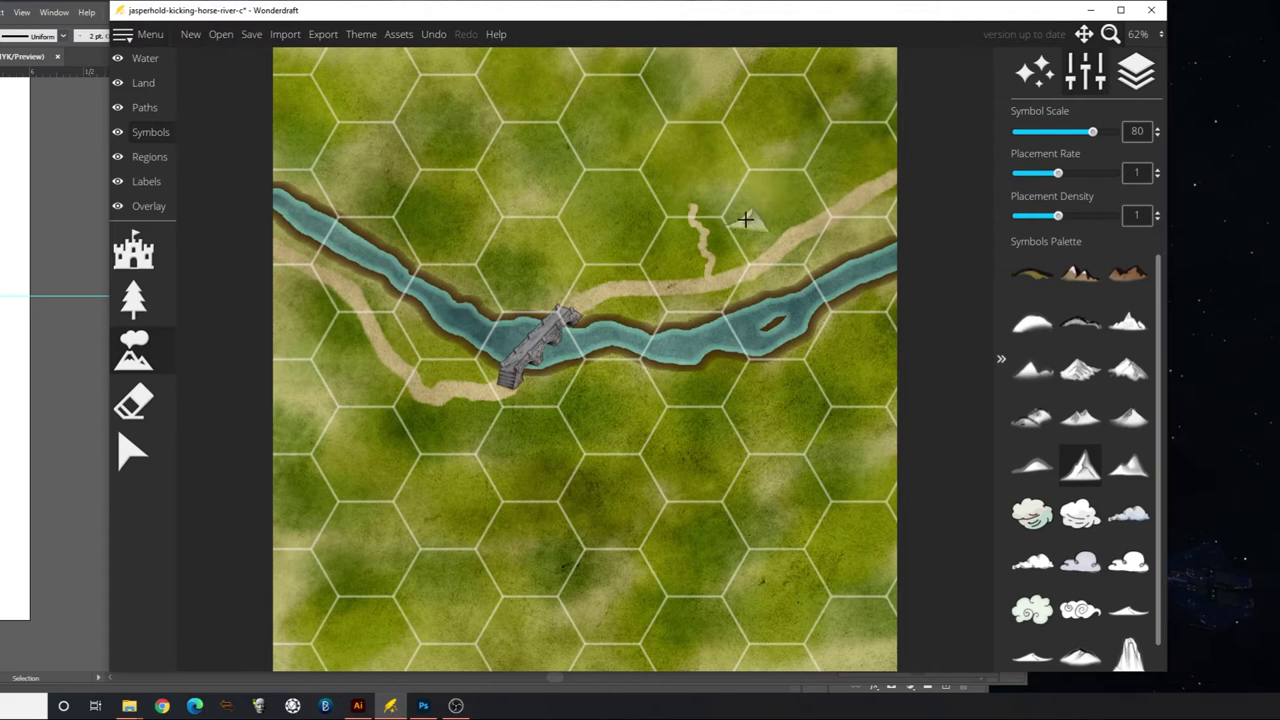
# Brush inked mountains above the river, then switch mountain style and stamp an extra eastern peak
pyautogui.moveTo(745, 215)
pyautogui.mouseDown()
pyautogui.moveTo(790, 179)
pyautogui.moveTo(732, 178)
pyautogui.moveTo(716, 199)
pyautogui.moveTo(655, 170)
pyautogui.moveTo(680, 128)
pyautogui.moveTo(686, 162)
pyautogui.moveTo(708, 128)
pyautogui.moveTo(711, 153)
pyautogui.moveTo(688, 149)
pyautogui.moveTo(692, 124)
pyautogui.moveTo(626, 146)
pyautogui.moveTo(589, 131)
pyautogui.moveTo(596, 84)
pyautogui.moveTo(634, 92)
pyautogui.moveTo(616, 129)
pyautogui.moveTo(644, 101)
pyautogui.moveTo(641, 74)
pyautogui.moveTo(641, 130)
pyautogui.moveTo(619, 143)
pyautogui.moveTo(638, 199)
pyautogui.moveTo(624, 235)
pyautogui.moveTo(590, 238)
pyautogui.moveTo(574, 205)
pyautogui.moveTo(590, 158)
pyautogui.moveTo(598, 176)
pyautogui.moveTo(560, 185)
pyautogui.mouseUp()
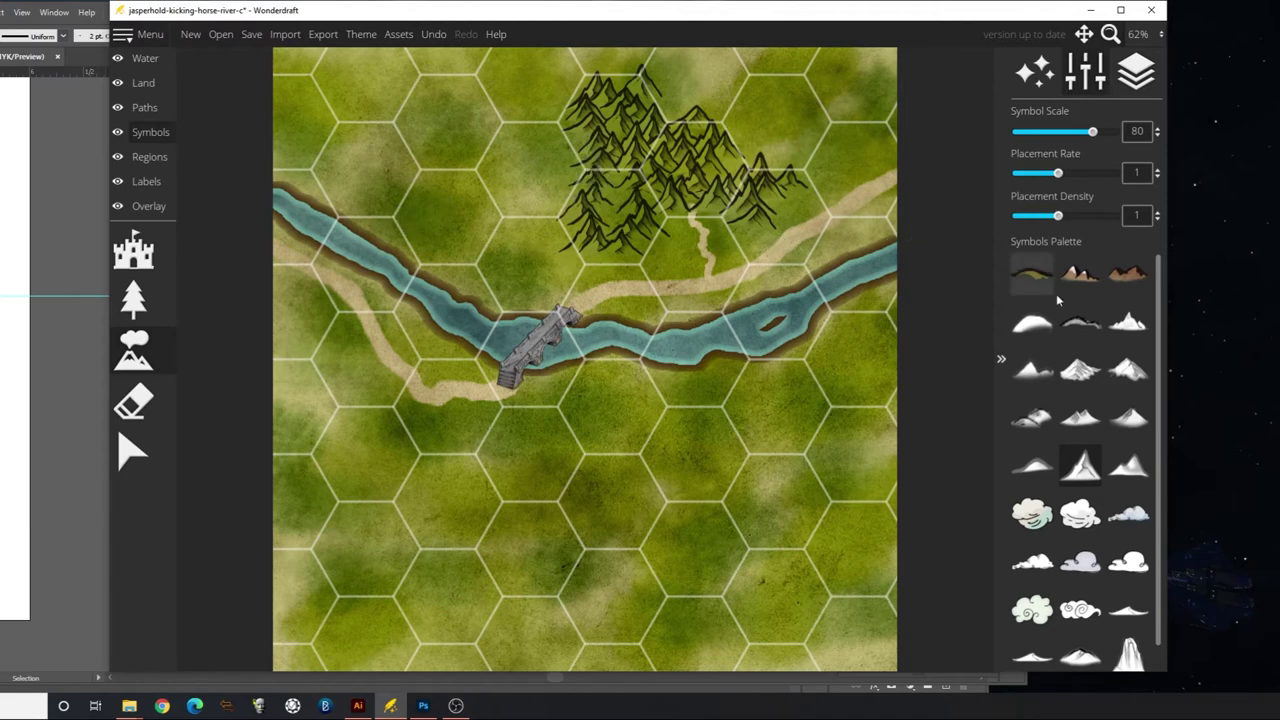
pyautogui.click(1032, 465)
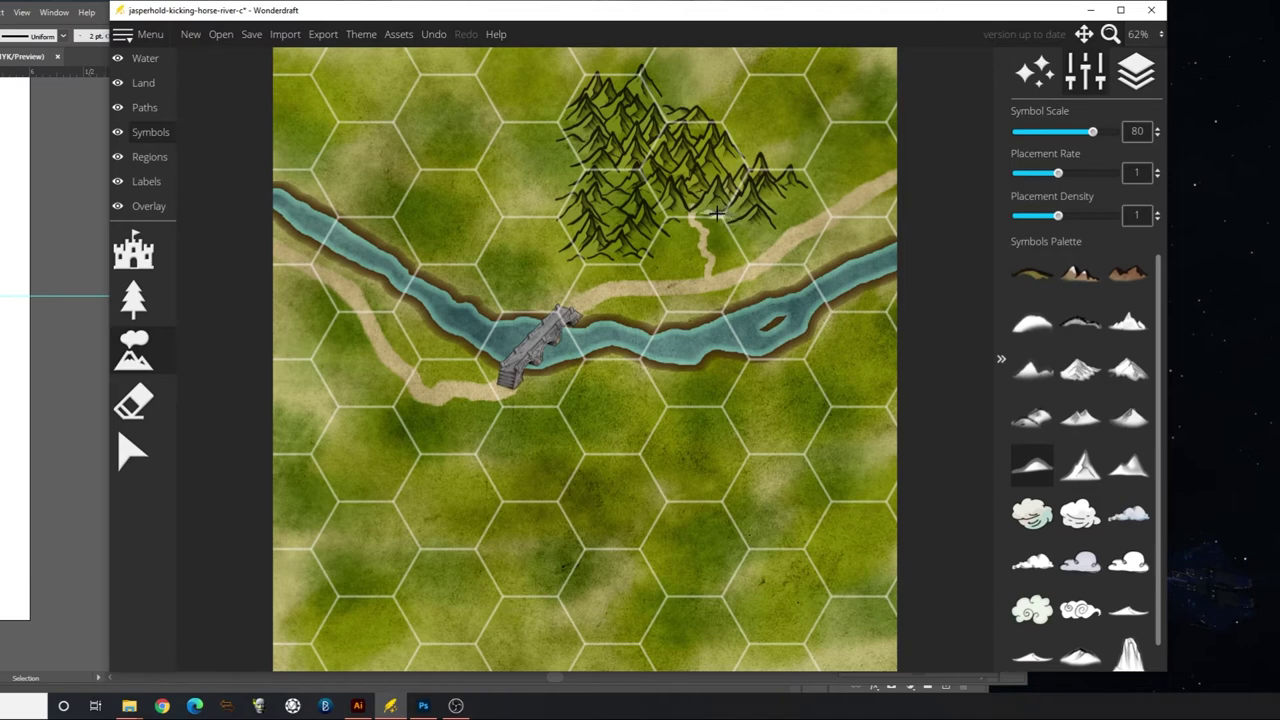
pyautogui.click(797, 196)
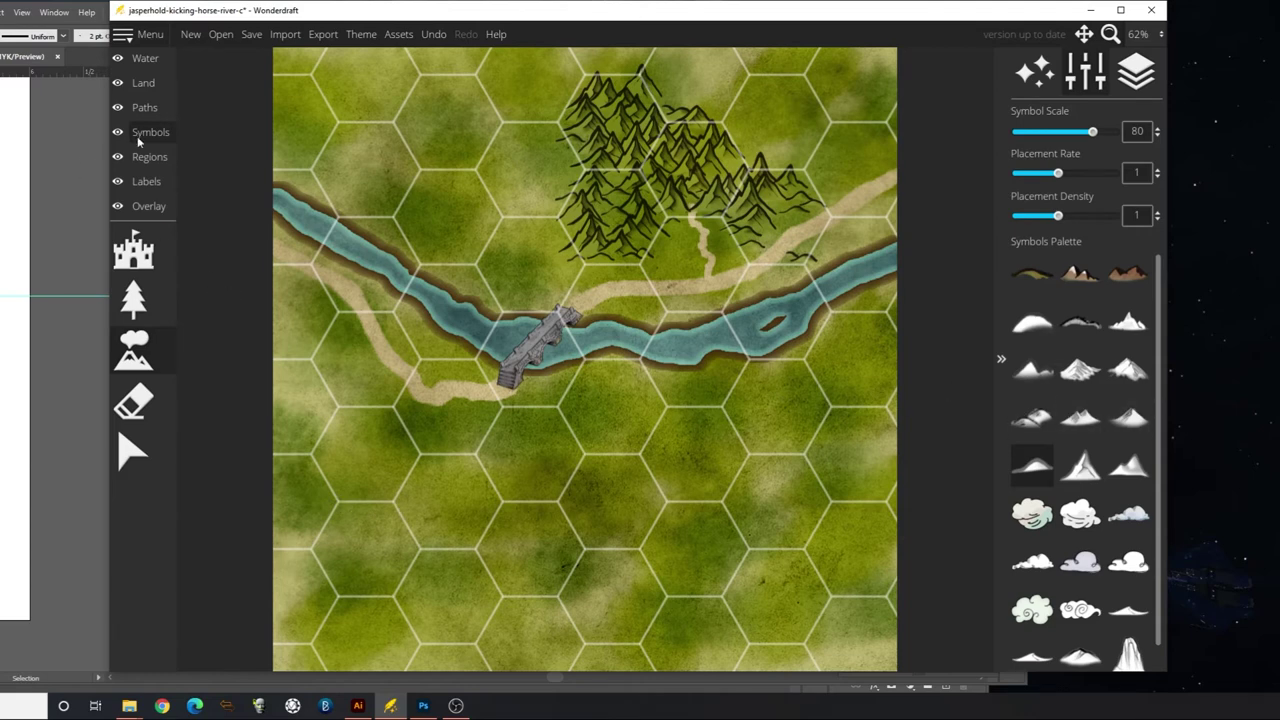
# Load the Land paint brush with the grey swatch at 0.5 opacity
pyautogui.click(143, 84)
pyautogui.click(134, 503)
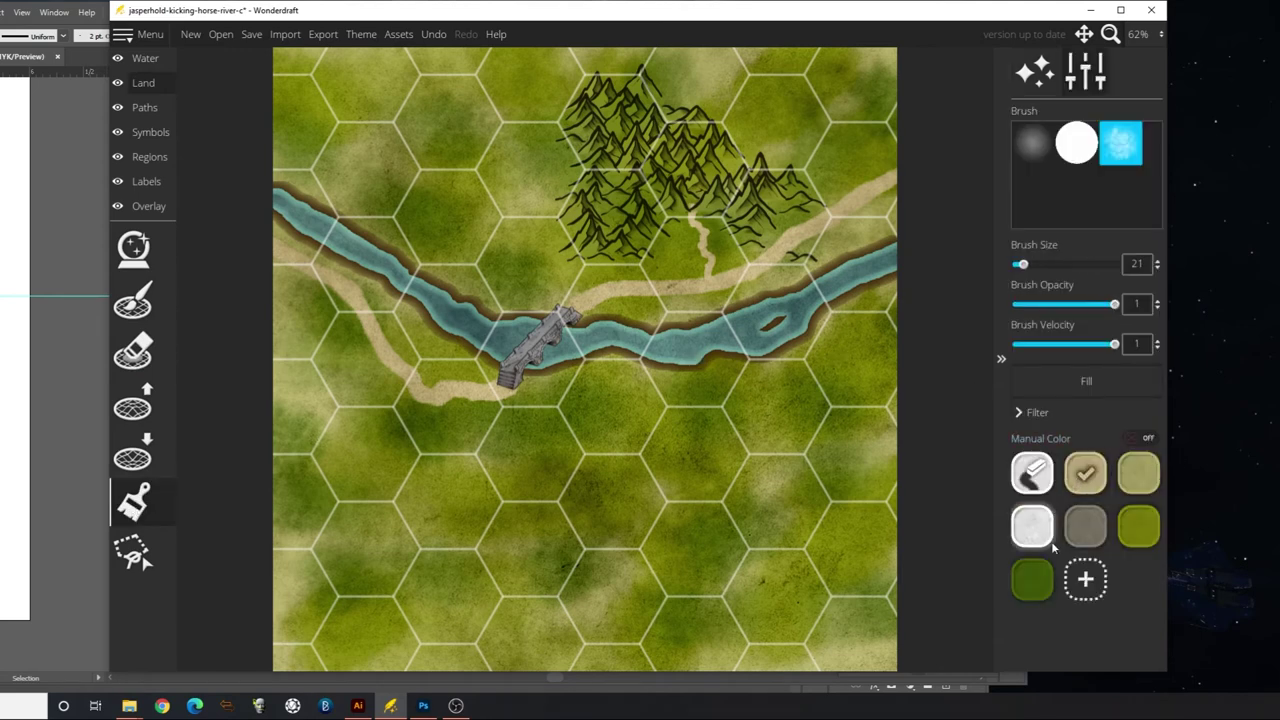
pyautogui.click(1085, 525)
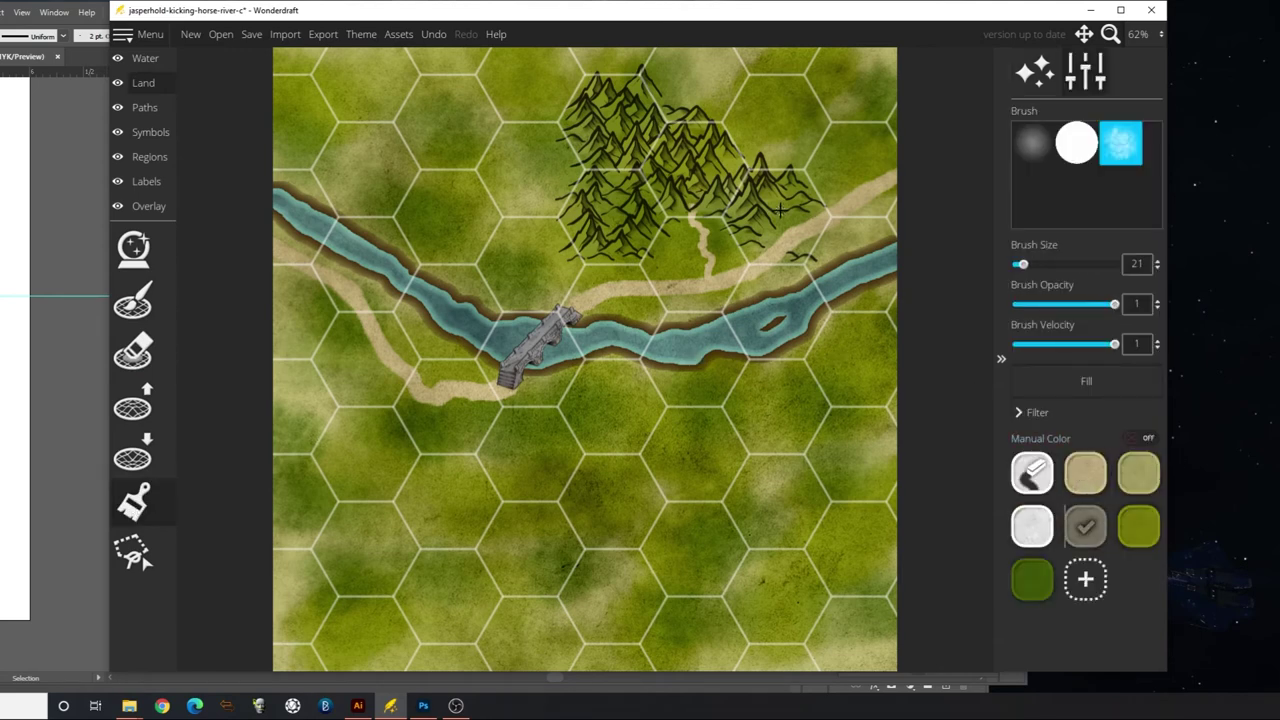
pyautogui.scroll(3, 781, 210)
pyautogui.moveTo(1116, 308); pyautogui.dragTo(1062, 308)
# Tint the ground under the northern mountains grey, from the eastern edge to the upper peaks
pyautogui.moveTo(781, 207)
pyautogui.mouseDown()
pyautogui.moveTo(747, 222)
pyautogui.moveTo(759, 211)
pyautogui.moveTo(746, 180)
pyautogui.moveTo(758, 171)
pyautogui.moveTo(768, 193)
pyautogui.moveTo(797, 187)
pyautogui.moveTo(788, 177)
pyautogui.moveTo(792, 213)
pyautogui.mouseUp()
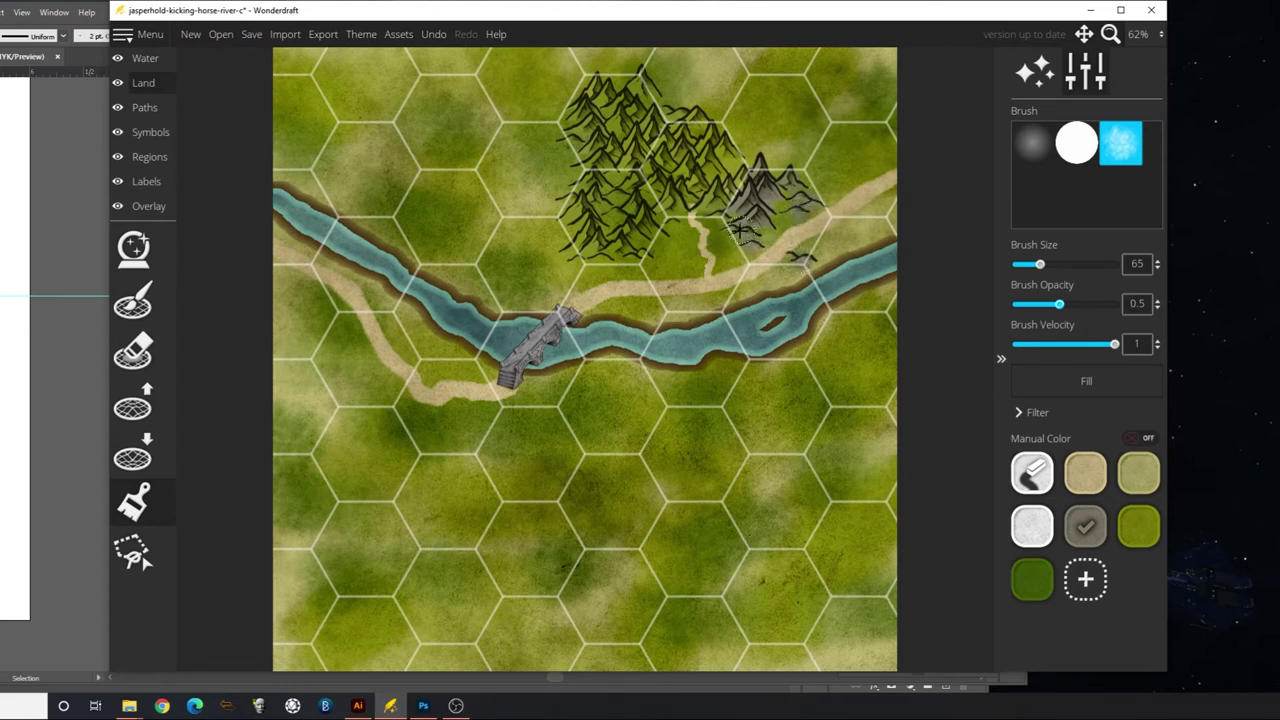
pyautogui.moveTo(710, 212)
pyautogui.mouseDown()
pyautogui.moveTo(748, 183)
pyautogui.moveTo(695, 190)
pyautogui.moveTo(693, 170)
pyautogui.moveTo(728, 146)
pyautogui.moveTo(702, 132)
pyautogui.moveTo(700, 143)
pyautogui.moveTo(701, 127)
pyautogui.moveTo(672, 127)
pyautogui.moveTo(680, 120)
pyautogui.moveTo(631, 117)
pyautogui.moveTo(644, 80)
pyautogui.moveTo(635, 103)
pyautogui.moveTo(607, 100)
pyautogui.moveTo(605, 112)
pyautogui.moveTo(607, 93)
pyautogui.moveTo(578, 122)
pyautogui.moveTo(593, 122)
pyautogui.moveTo(593, 103)
pyautogui.moveTo(622, 100)
pyautogui.moveTo(597, 135)
pyautogui.moveTo(583, 125)
pyautogui.moveTo(591, 140)
pyautogui.moveTo(570, 135)
pyautogui.moveTo(620, 126)
pyautogui.moveTo(603, 146)
pyautogui.moveTo(647, 141)
pyautogui.moveTo(622, 172)
pyautogui.moveTo(677, 141)
pyautogui.moveTo(651, 192)
pyautogui.moveTo(675, 178)
pyautogui.moveTo(671, 195)
pyautogui.moveTo(678, 176)
pyautogui.moveTo(681, 155)
pyautogui.moveTo(605, 172)
pyautogui.mouseUp()
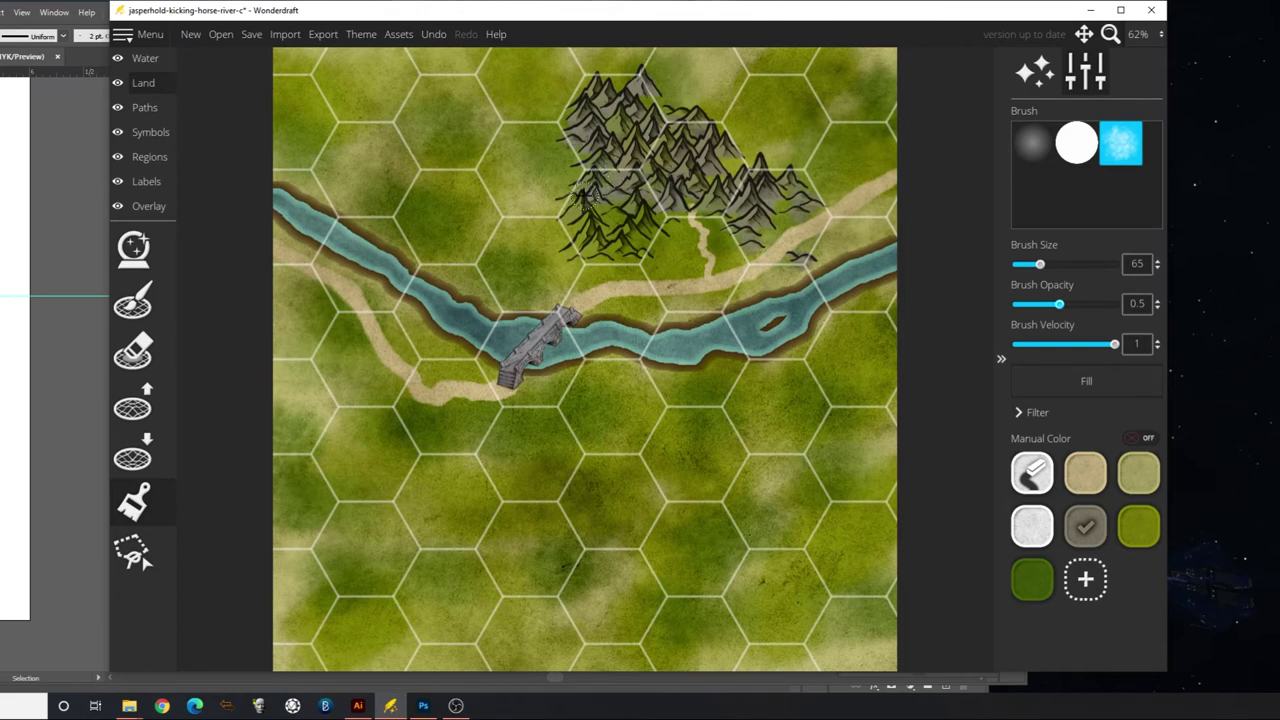
pyautogui.moveTo(600, 245)
pyautogui.mouseDown()
pyautogui.moveTo(612, 218)
pyautogui.moveTo(588, 215)
pyautogui.moveTo(612, 248)
pyautogui.moveTo(636, 228)
pyautogui.moveTo(632, 256)
pyautogui.mouseUp()
pyautogui.moveTo(642, 182)
pyautogui.mouseDown()
pyautogui.moveTo(666, 140)
pyautogui.moveTo(641, 155)
pyautogui.moveTo(616, 135)
pyautogui.moveTo(591, 143)
pyautogui.moveTo(658, 170)
pyautogui.moveTo(695, 112)
pyautogui.mouseUp()
# Brush light grey at 0.35 opacity over the northern mountain peaks
pyautogui.click(1033, 530)
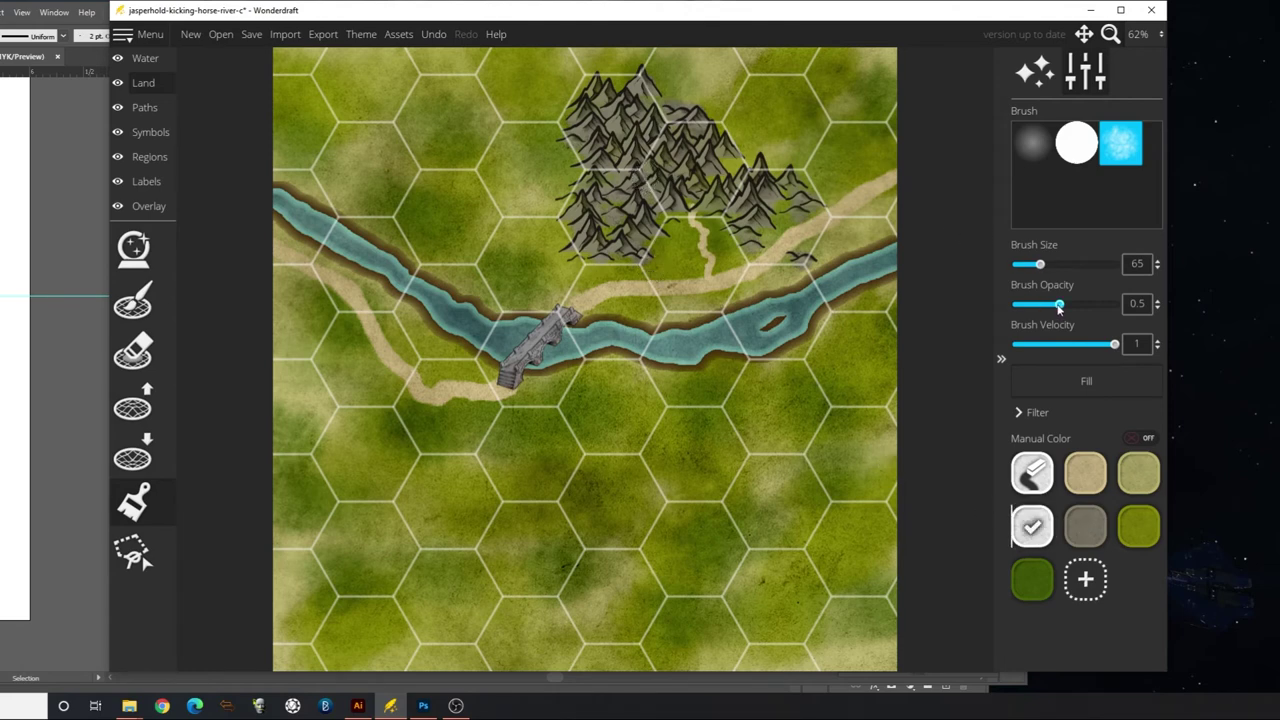
pyautogui.moveTo(1059, 306); pyautogui.dragTo(1042, 306)
pyautogui.moveTo(680, 175)
pyautogui.mouseDown()
pyautogui.moveTo(723, 195)
pyautogui.moveTo(682, 194)
pyautogui.moveTo(635, 157)
pyautogui.moveTo(662, 155)
pyautogui.moveTo(608, 150)
pyautogui.moveTo(656, 127)
pyautogui.moveTo(598, 89)
pyautogui.moveTo(705, 233)
pyautogui.moveTo(684, 133)
pyautogui.mouseUp()
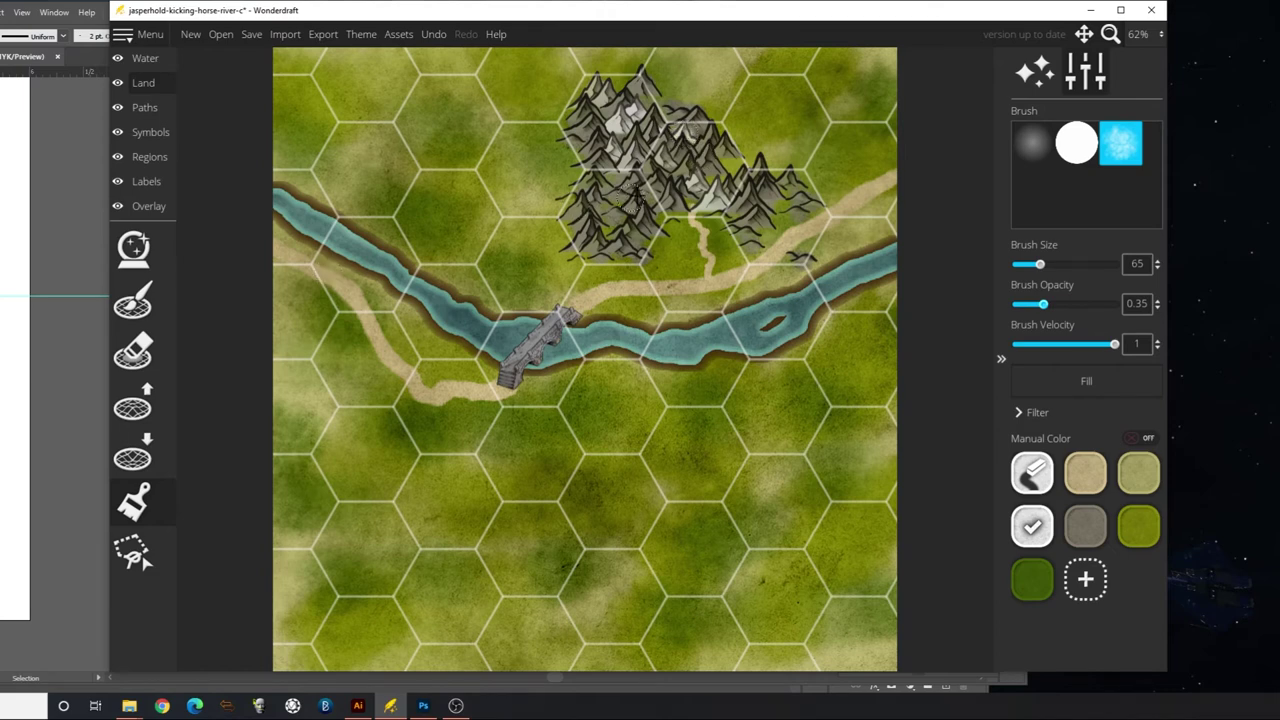
pyautogui.moveTo(633, 195); pyautogui.dragTo(630, 200)
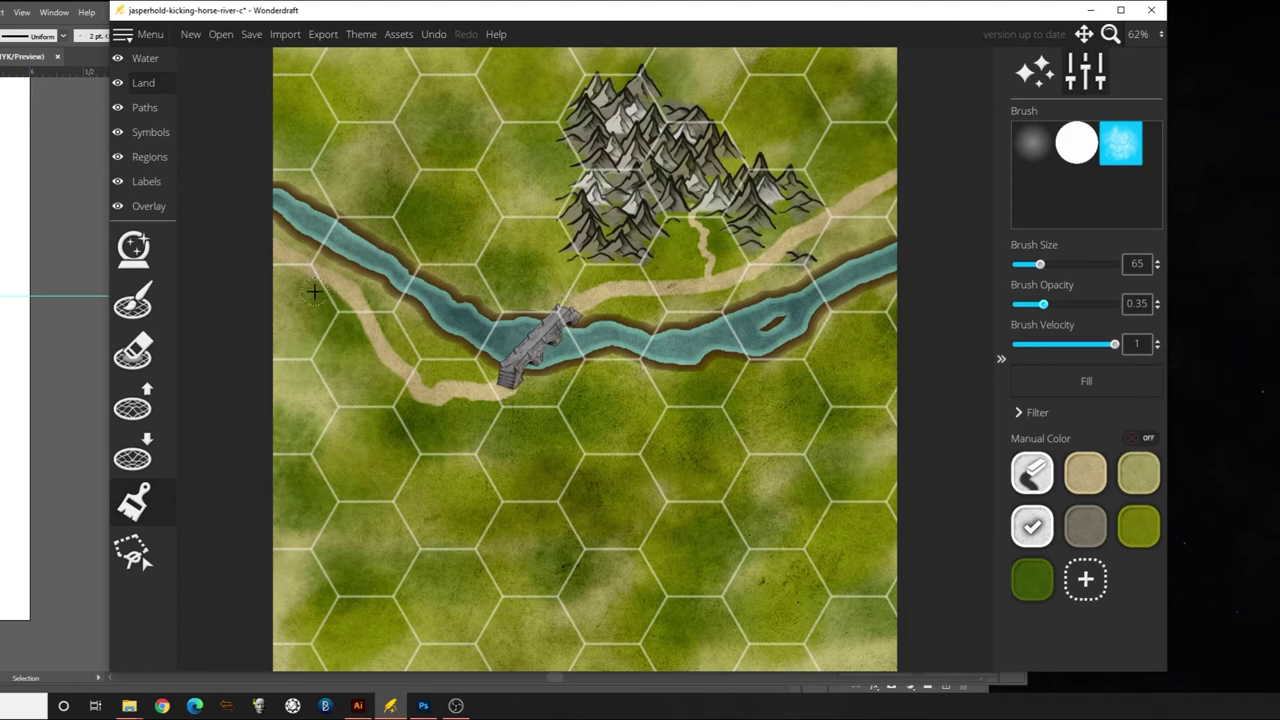
# Switch to the Symbols layer and shrink the symbol size, checking the reference hex tile map
pyautogui.click(142, 134)
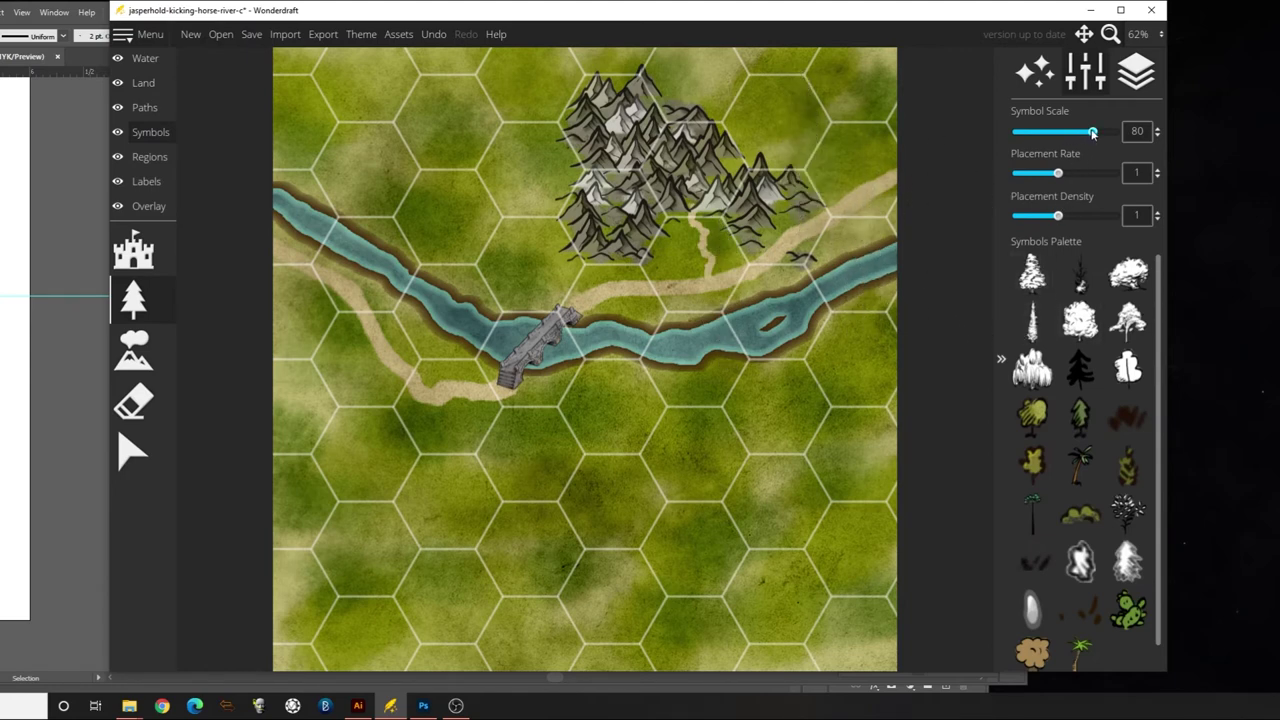
pyautogui.moveTo(1092, 133); pyautogui.dragTo(1043, 133)
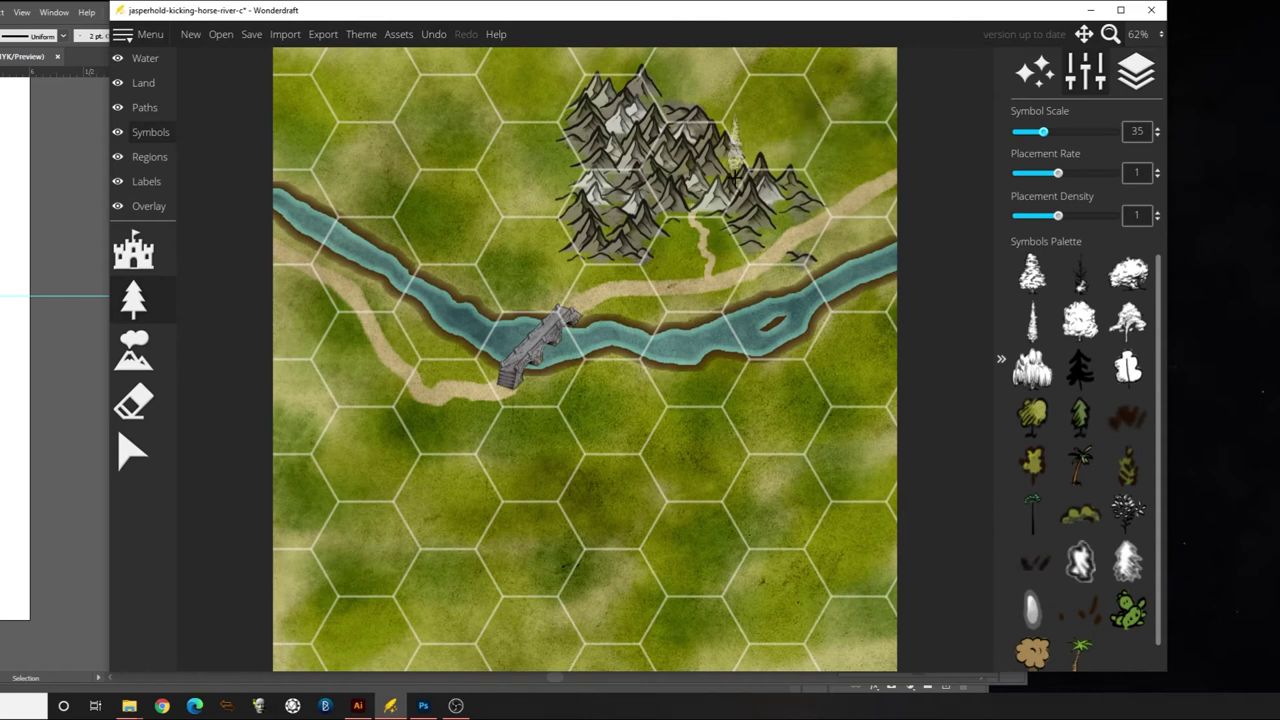
pyautogui.click(22, 599)
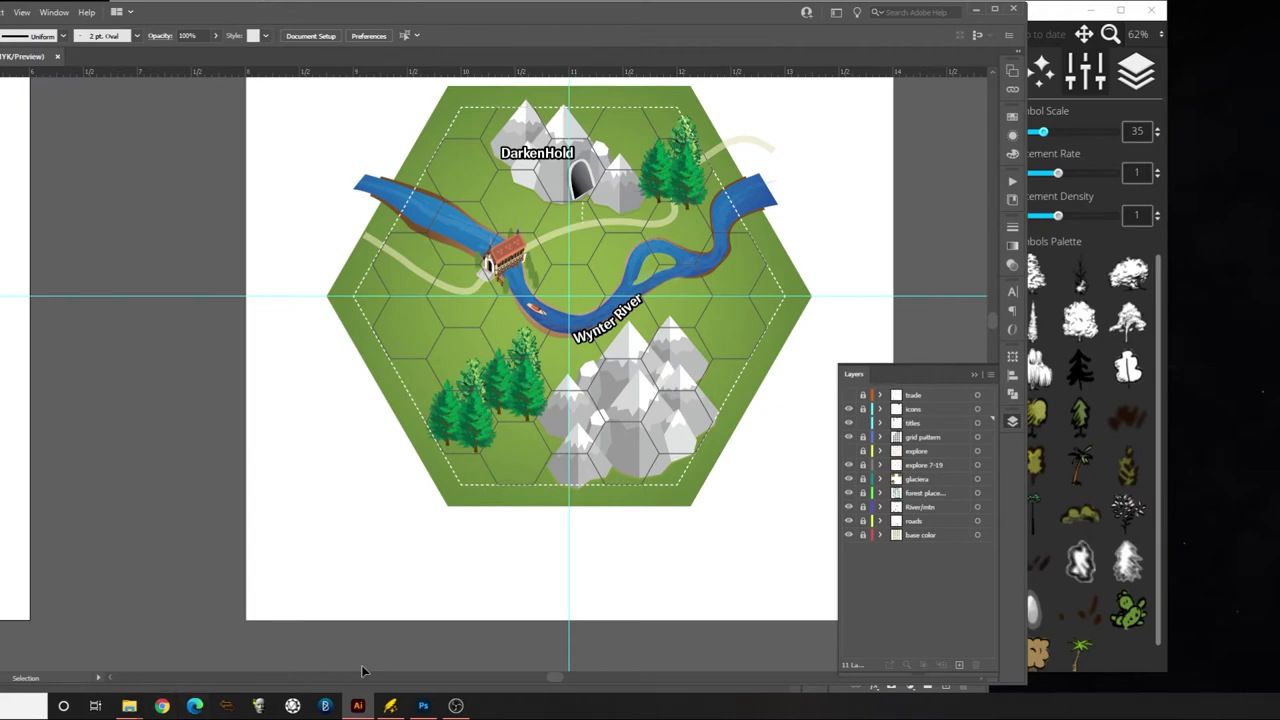
pyautogui.moveTo(397, 709)
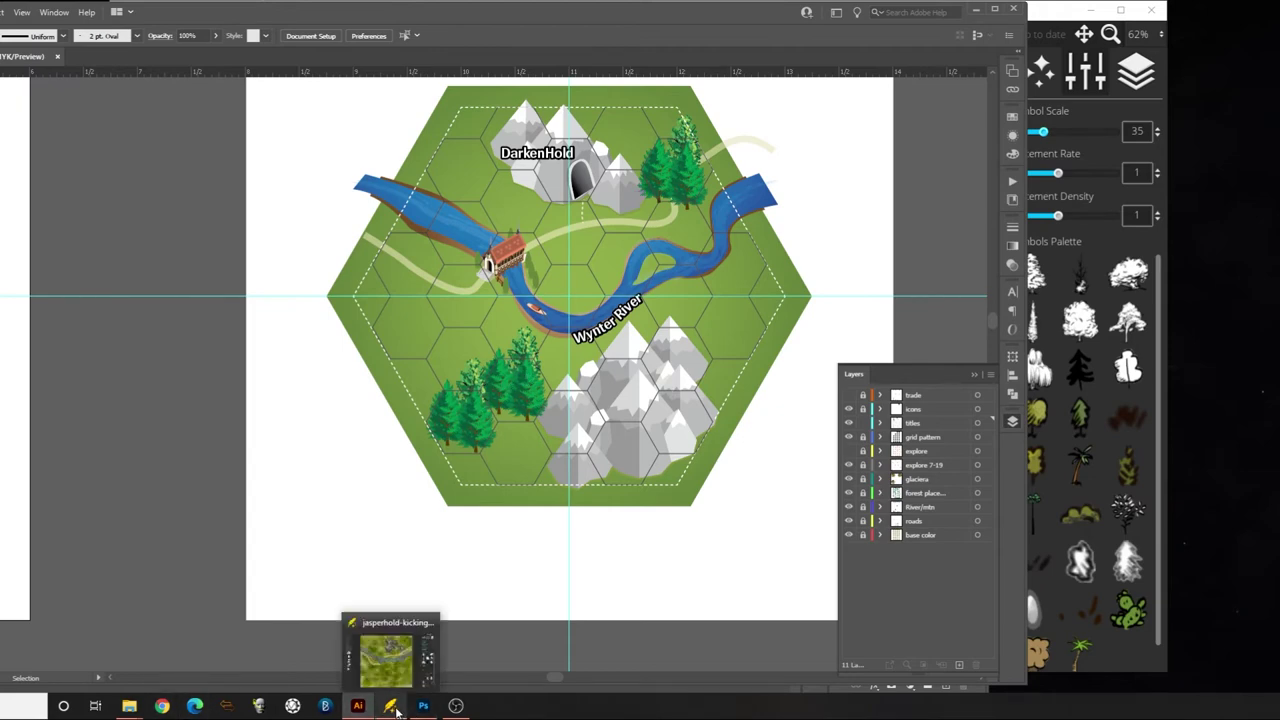
pyautogui.click(393, 707)
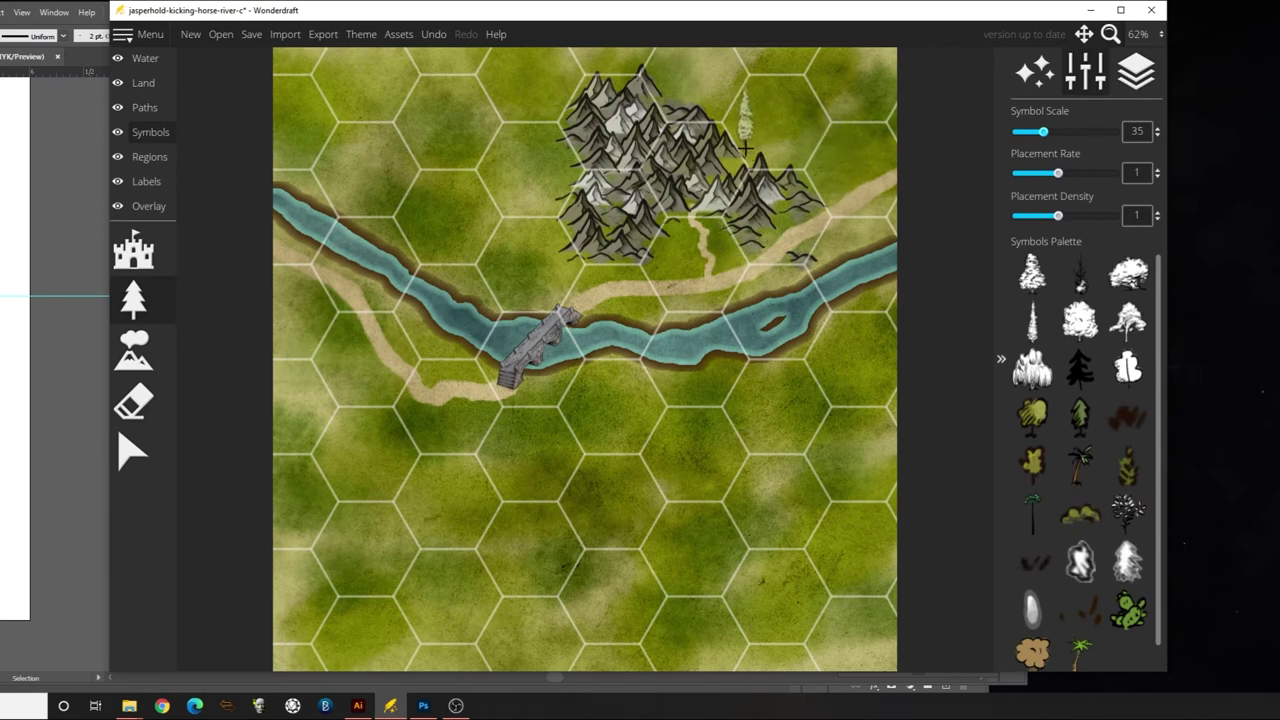
# Brush dense pines into the hex beside the mountains and the hex below the bridge
pyautogui.click(739, 135)
pyautogui.moveTo(739, 135); pyautogui.dragTo(815, 140)
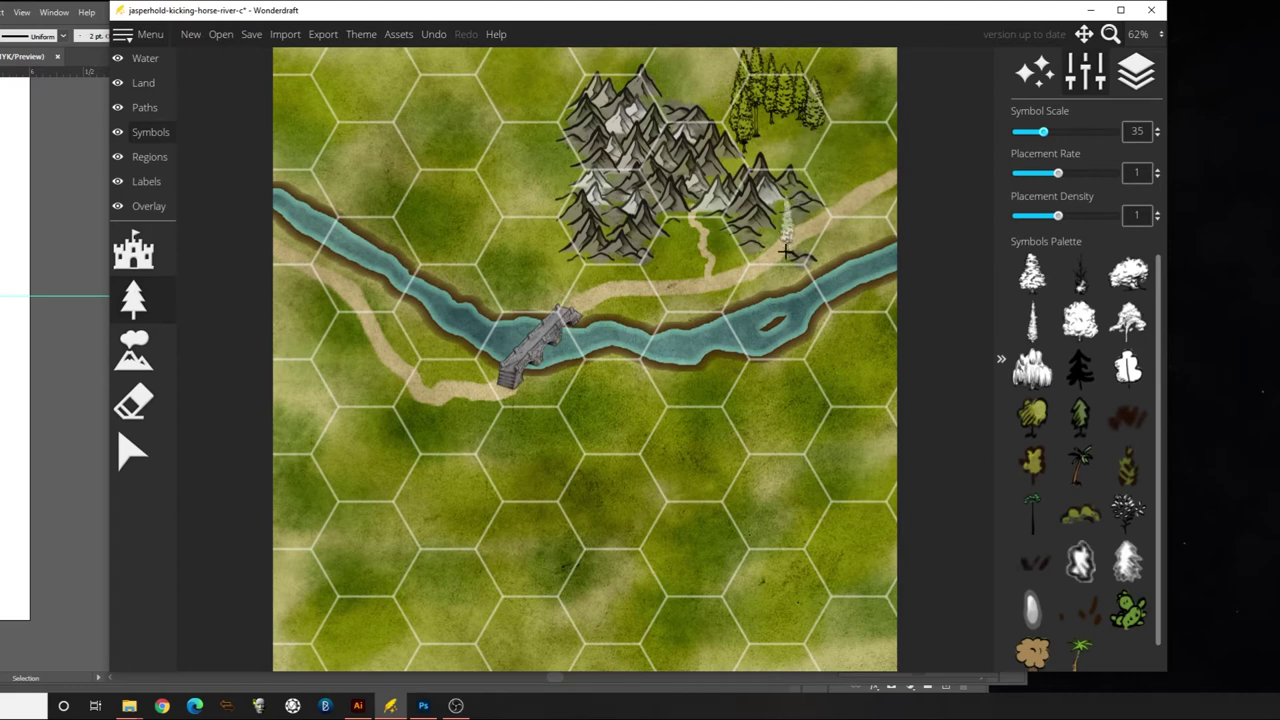
pyautogui.hotkey('ctrl', 'z')
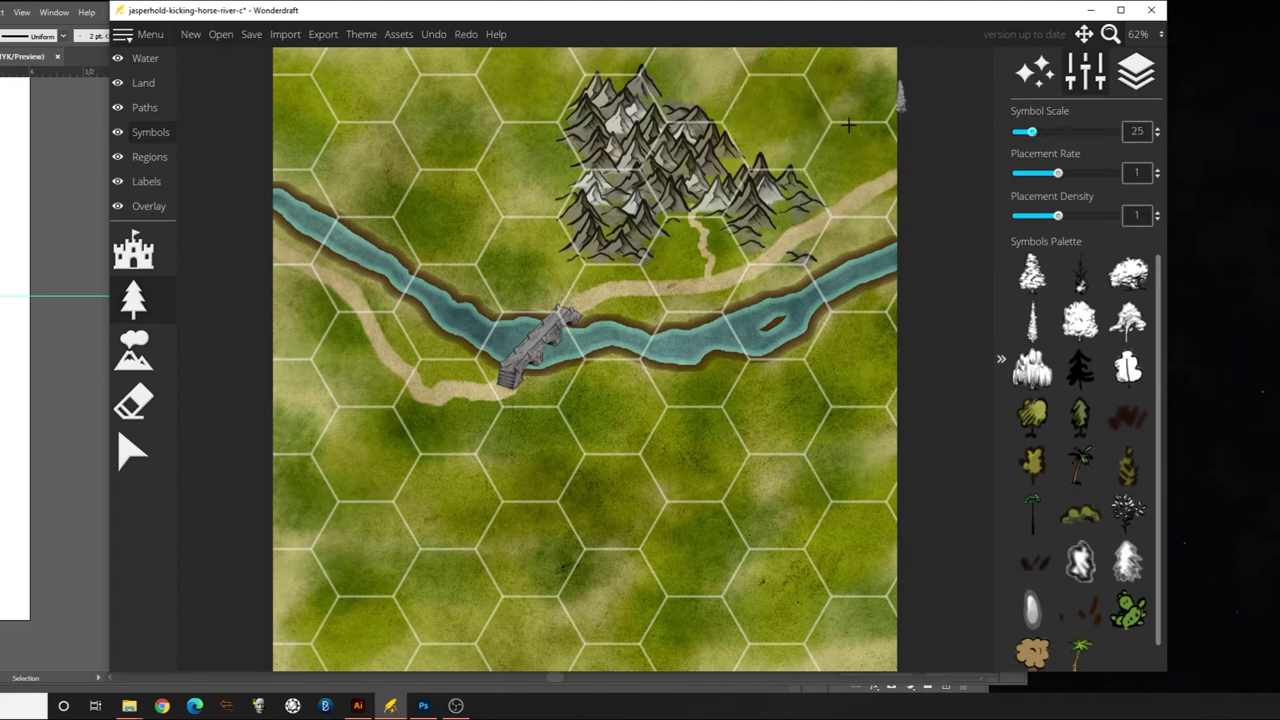
pyautogui.moveTo(748, 112)
pyautogui.mouseDown()
pyautogui.moveTo(777, 104)
pyautogui.moveTo(818, 122)
pyautogui.moveTo(816, 134)
pyautogui.moveTo(758, 142)
pyautogui.moveTo(800, 150)
pyautogui.mouseUp()
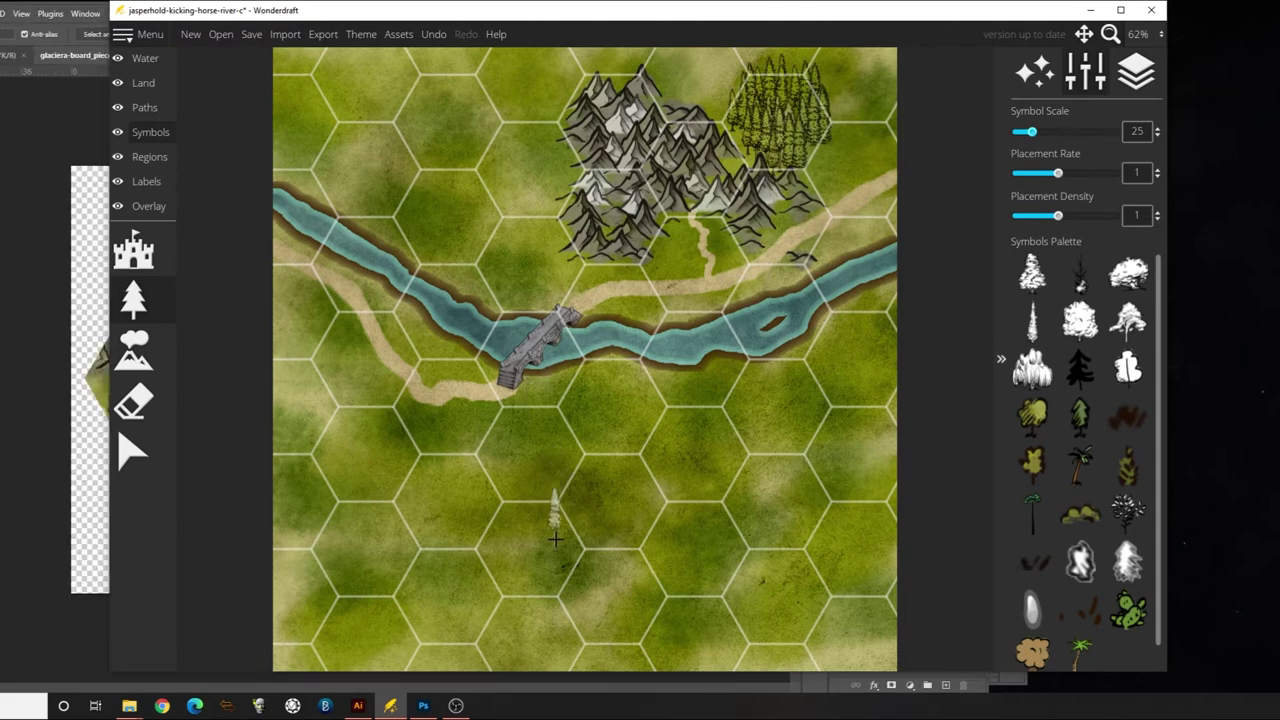
pyautogui.moveTo(645, 498)
pyautogui.mouseDown()
pyautogui.moveTo(575, 505)
pyautogui.moveTo(625, 521)
pyautogui.moveTo(586, 532)
pyautogui.moveTo(601, 542)
pyautogui.moveTo(640, 539)
pyautogui.moveTo(649, 531)
pyautogui.moveTo(579, 551)
pyautogui.moveTo(584, 539)
pyautogui.moveTo(511, 538)
pyautogui.moveTo(483, 562)
pyautogui.moveTo(551, 578)
pyautogui.mouseUp()
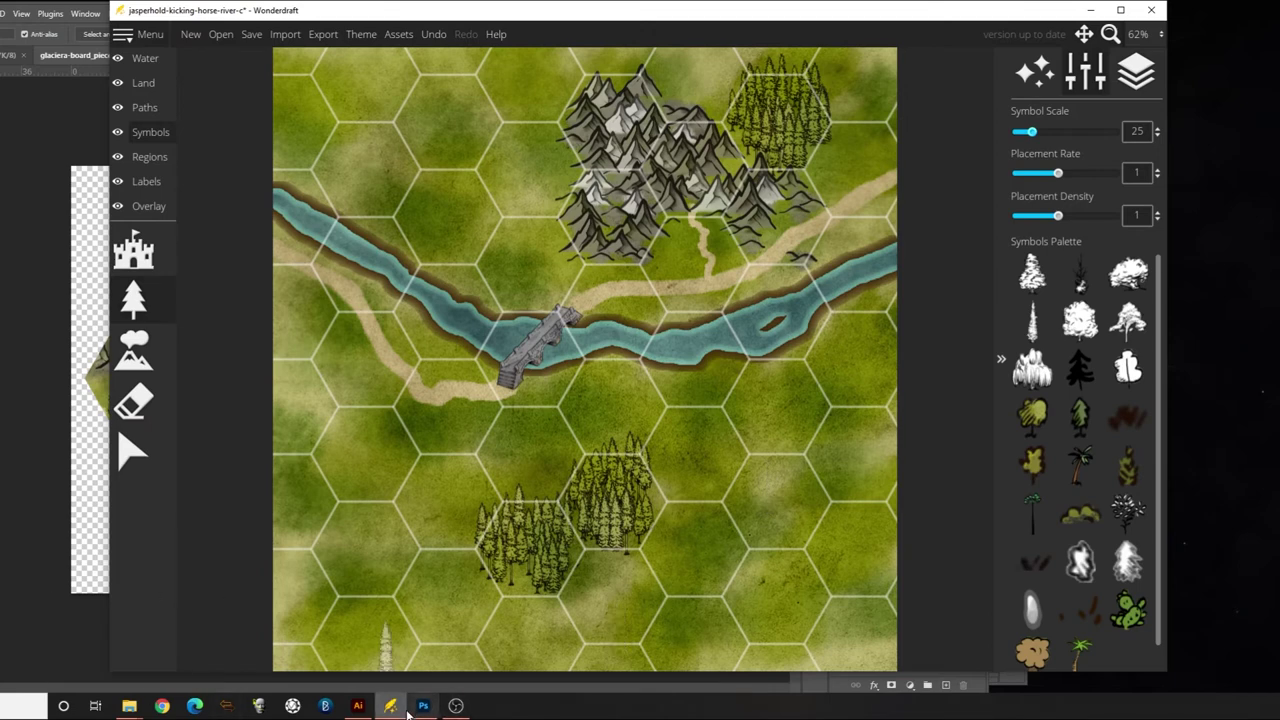
# Brush peaked mountain symbols at scale 65 into the hex right of the southern forest
pyautogui.moveTo(353, 714)
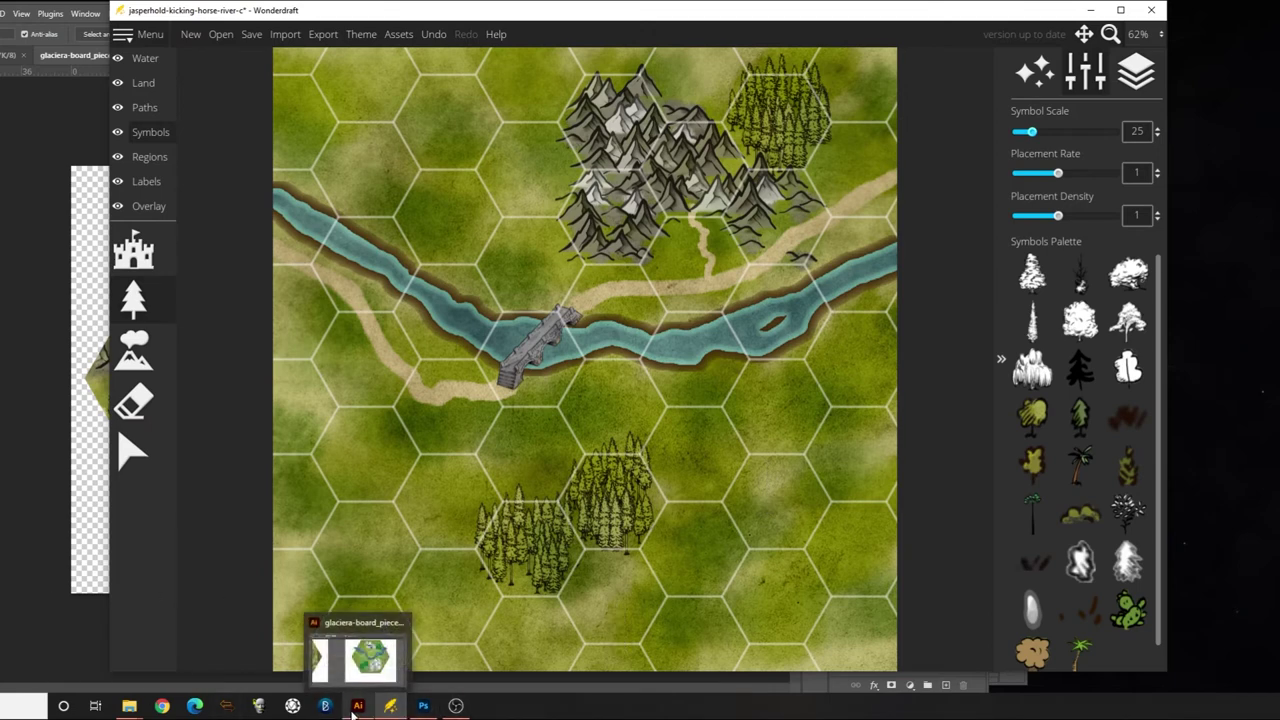
pyautogui.click(133, 350)
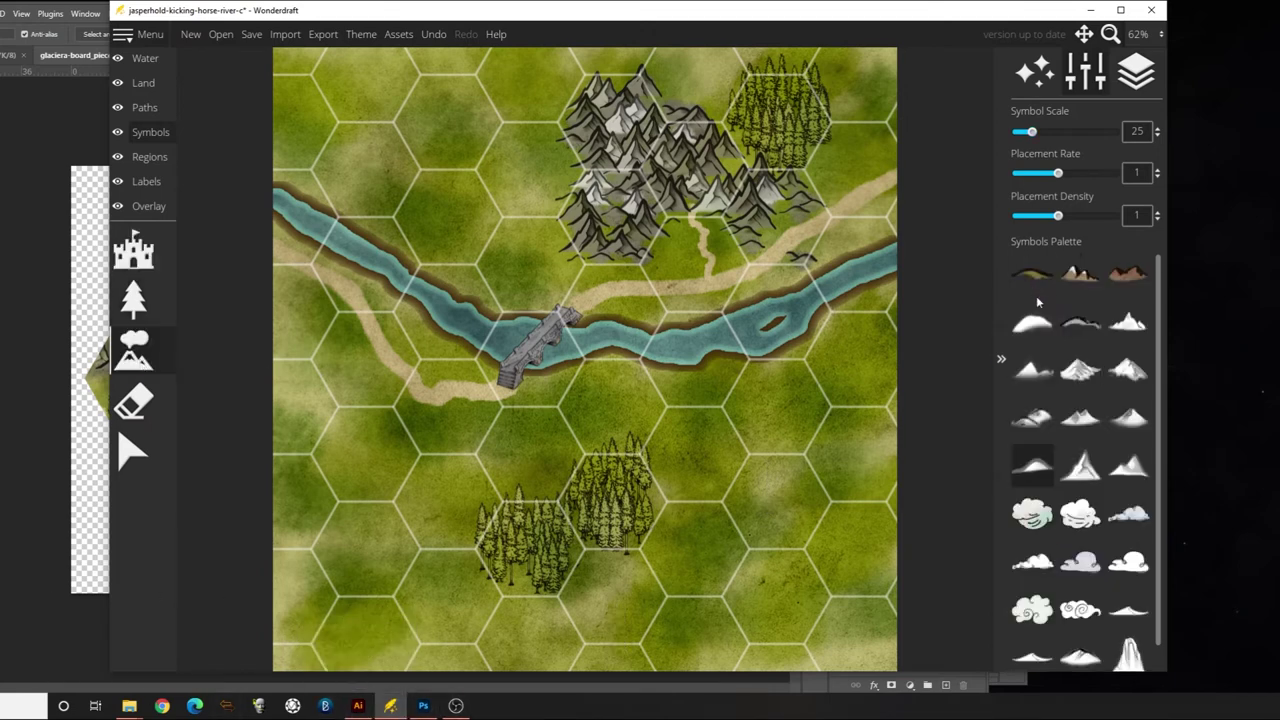
pyautogui.click(1080, 465)
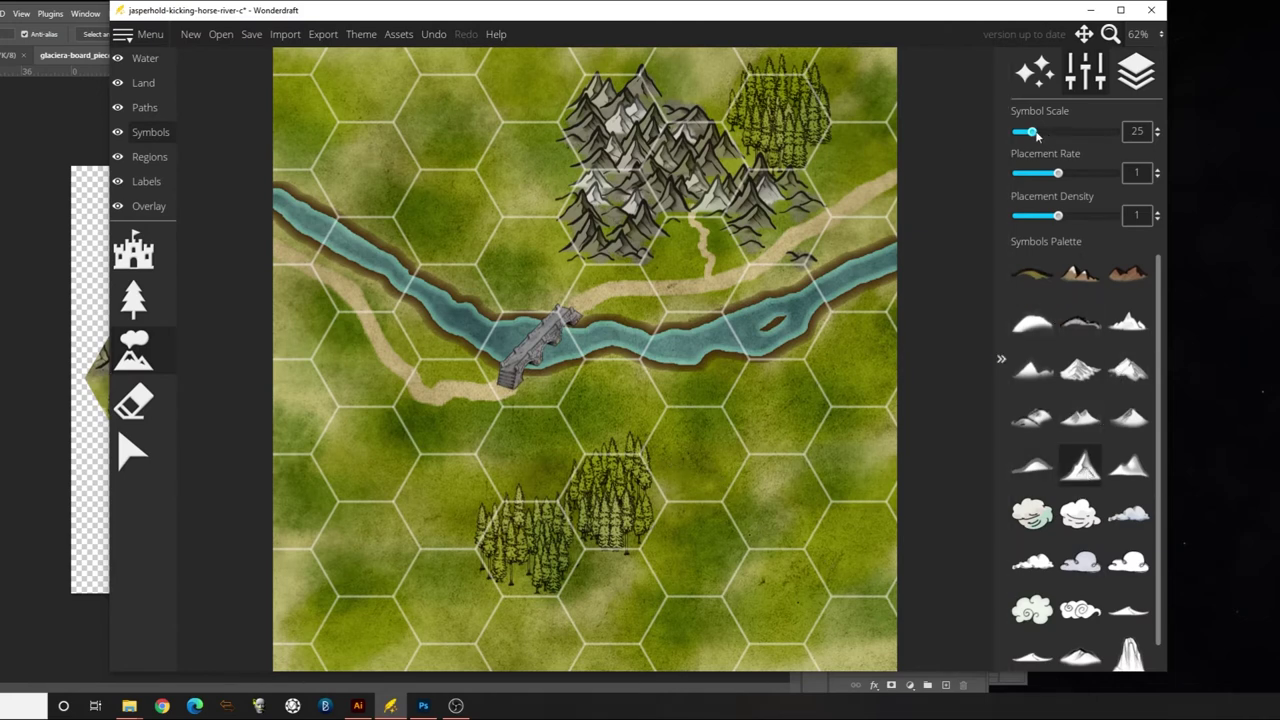
pyautogui.moveTo(1033, 133); pyautogui.dragTo(1056, 133)
pyautogui.scroll(-1, 1075, 135)
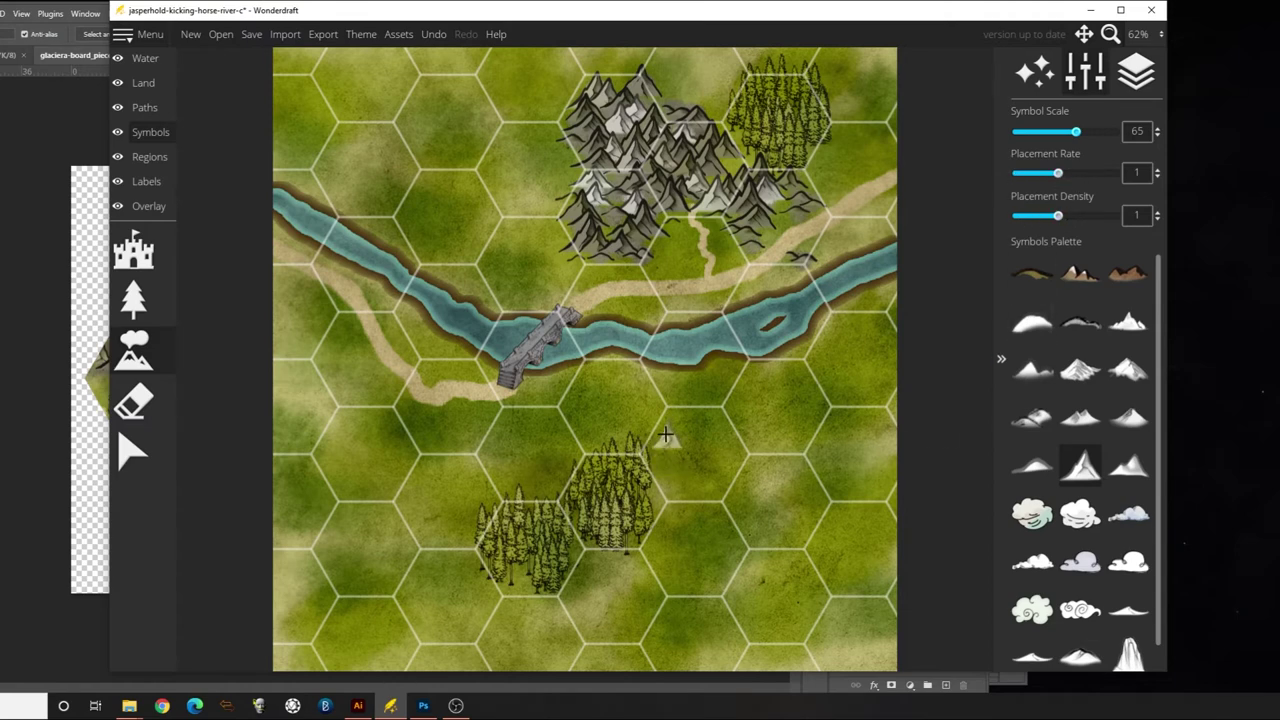
pyautogui.moveTo(665, 432)
pyautogui.mouseDown()
pyautogui.moveTo(727, 430)
pyautogui.moveTo(694, 475)
pyautogui.moveTo(667, 466)
pyautogui.moveTo(728, 527)
pyautogui.moveTo(684, 545)
pyautogui.moveTo(710, 571)
pyautogui.moveTo(724, 547)
pyautogui.moveTo(798, 505)
pyautogui.moveTo(805, 482)
pyautogui.moveTo(757, 501)
pyautogui.moveTo(762, 456)
pyautogui.moveTo(779, 459)
pyautogui.moveTo(774, 470)
pyautogui.moveTo(738, 500)
pyautogui.moveTo(733, 486)
pyautogui.moveTo(691, 560)
pyautogui.moveTo(671, 540)
pyautogui.moveTo(680, 515)
pyautogui.moveTo(658, 575)
pyautogui.moveTo(613, 585)
pyautogui.moveTo(593, 615)
pyautogui.moveTo(637, 609)
pyautogui.moveTo(602, 568)
pyautogui.moveTo(591, 580)
pyautogui.moveTo(636, 556)
pyautogui.moveTo(578, 599)
pyautogui.moveTo(600, 550)
pyautogui.mouseUp()
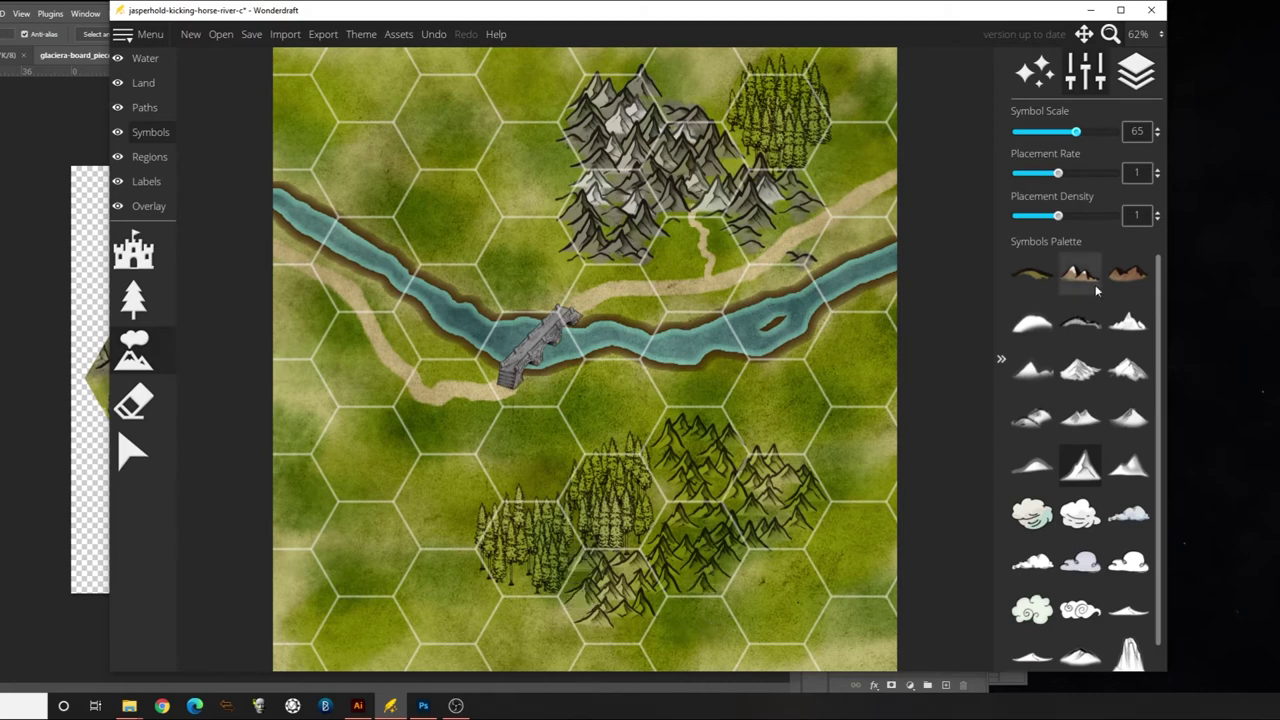
pyautogui.click(1032, 465)
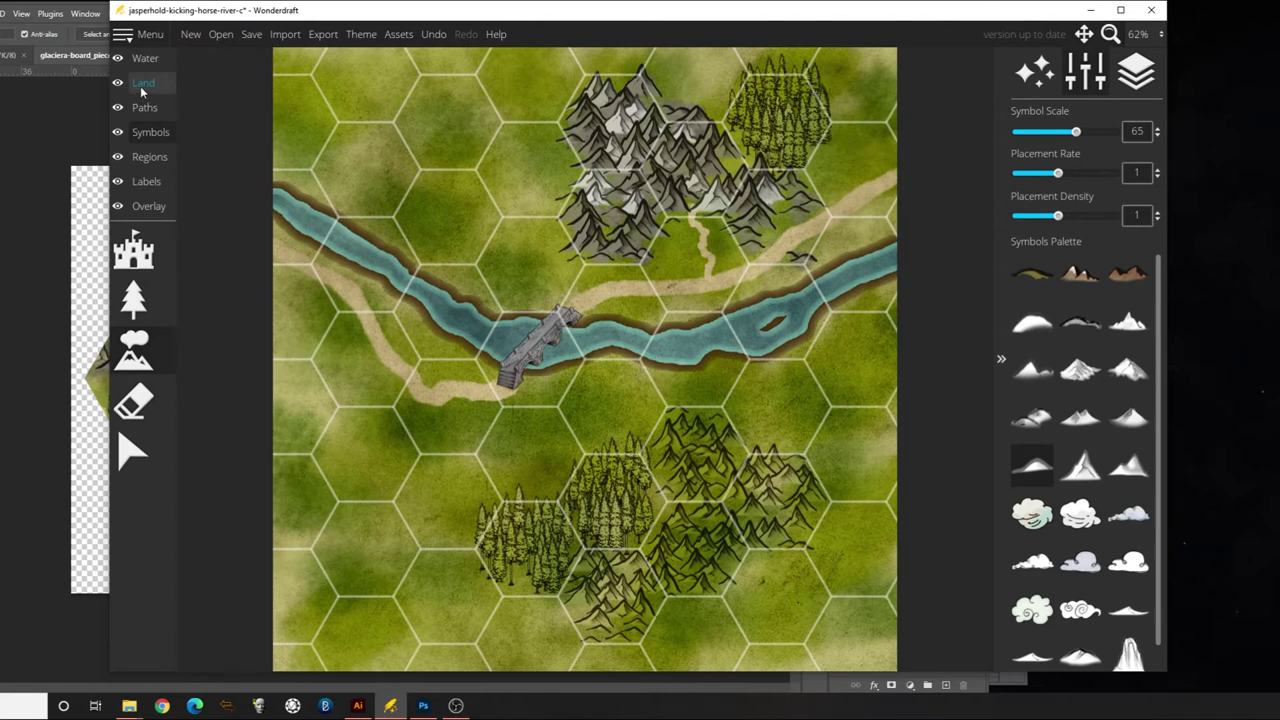
# Shade the land under the southern mountain and forest hexes with grey-brown paint
pyautogui.click(142, 83)
pyautogui.click(133, 500)
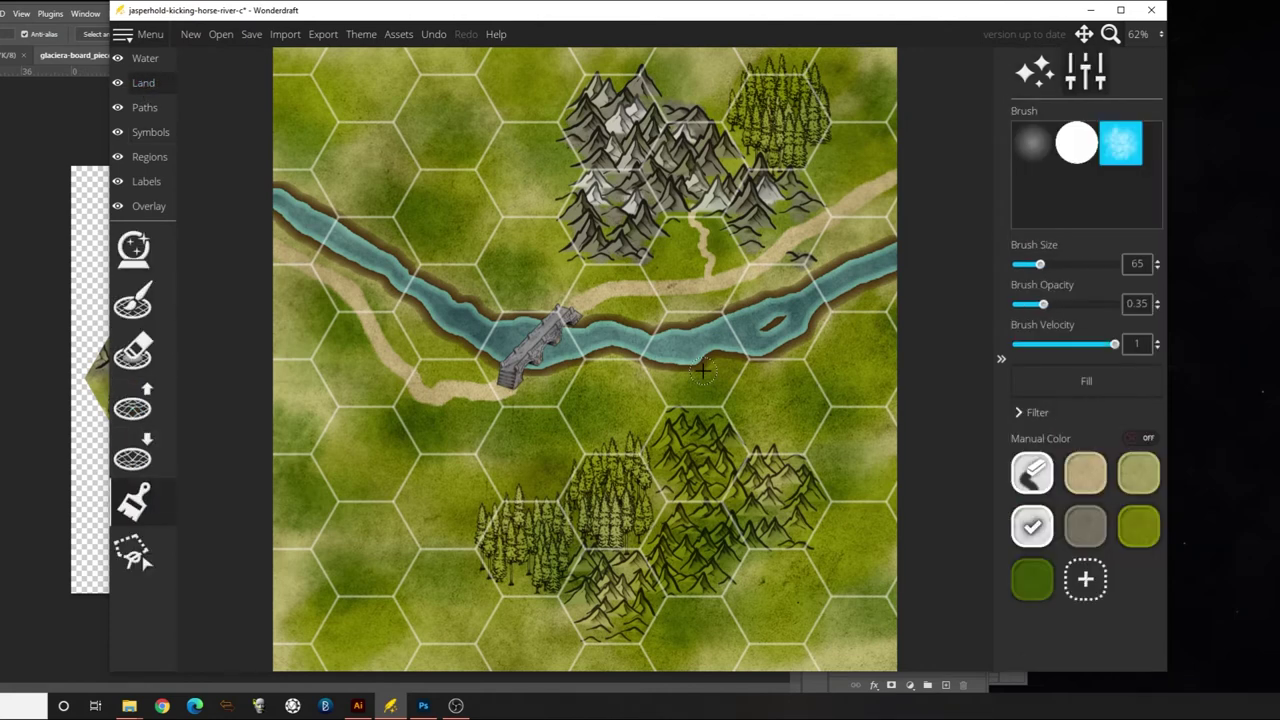
pyautogui.click(1083, 527)
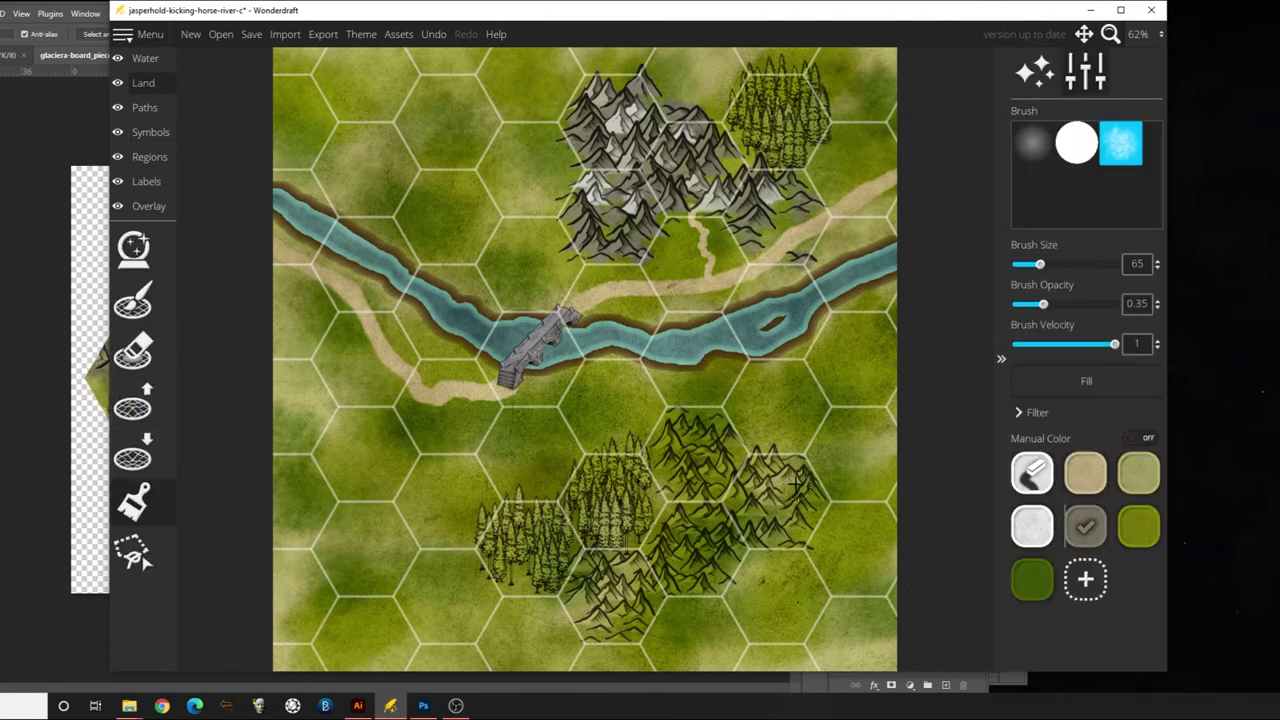
pyautogui.moveTo(770, 467)
pyautogui.mouseDown()
pyautogui.moveTo(811, 492)
pyautogui.moveTo(786, 522)
pyautogui.moveTo(782, 540)
pyautogui.moveTo(796, 546)
pyautogui.moveTo(797, 493)
pyautogui.moveTo(764, 490)
pyautogui.moveTo(782, 468)
pyautogui.moveTo(759, 462)
pyautogui.moveTo(730, 490)
pyautogui.moveTo(707, 470)
pyautogui.moveTo(716, 442)
pyautogui.moveTo(676, 428)
pyautogui.moveTo(732, 429)
pyautogui.moveTo(703, 452)
pyautogui.moveTo(664, 443)
pyautogui.moveTo(671, 434)
pyautogui.moveTo(700, 452)
pyautogui.moveTo(687, 465)
pyautogui.moveTo(716, 416)
pyautogui.mouseUp()
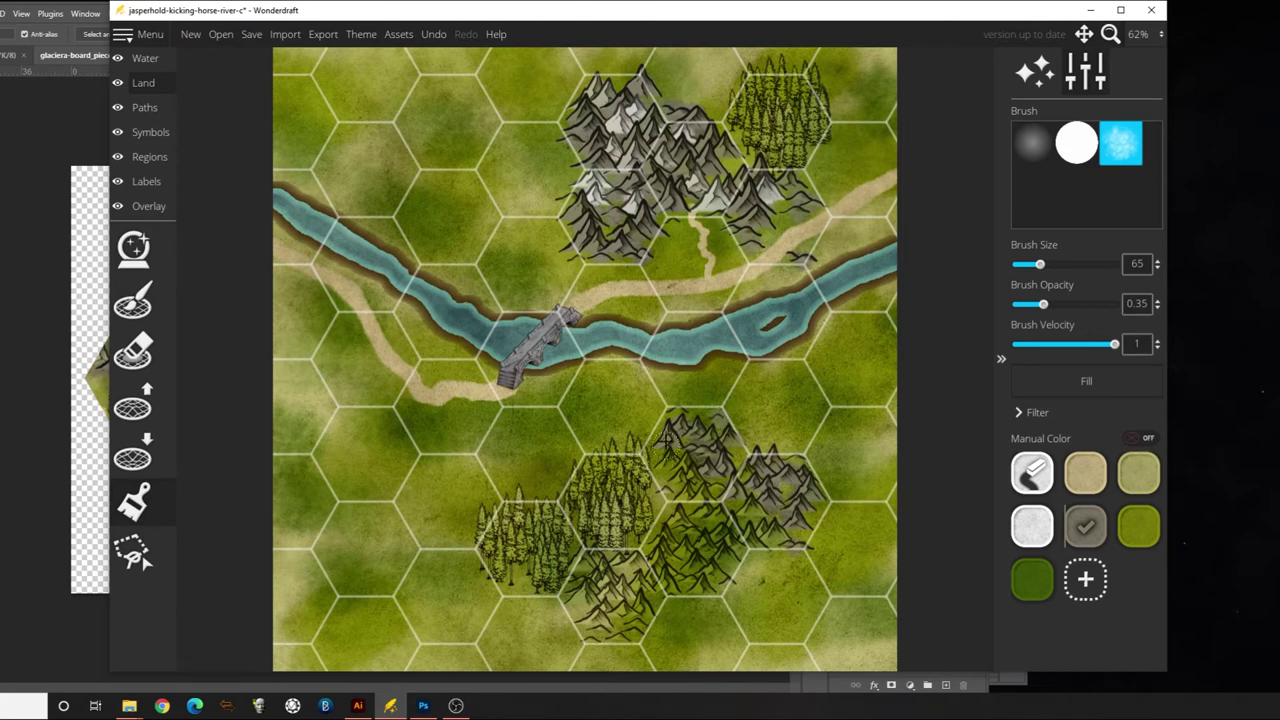
pyautogui.moveTo(694, 498)
pyautogui.mouseDown()
pyautogui.moveTo(670, 460)
pyautogui.moveTo(695, 470)
pyautogui.moveTo(685, 495)
pyautogui.moveTo(673, 490)
pyautogui.moveTo(715, 490)
pyautogui.moveTo(668, 497)
pyautogui.moveTo(683, 529)
pyautogui.moveTo(753, 502)
pyautogui.moveTo(750, 517)
pyautogui.moveTo(782, 532)
pyautogui.moveTo(733, 552)
pyautogui.moveTo(720, 532)
pyautogui.moveTo(696, 557)
pyautogui.moveTo(663, 552)
pyautogui.moveTo(715, 537)
pyautogui.moveTo(716, 578)
pyautogui.moveTo(699, 592)
pyautogui.moveTo(655, 582)
pyautogui.moveTo(708, 572)
pyautogui.moveTo(645, 558)
pyautogui.mouseUp()
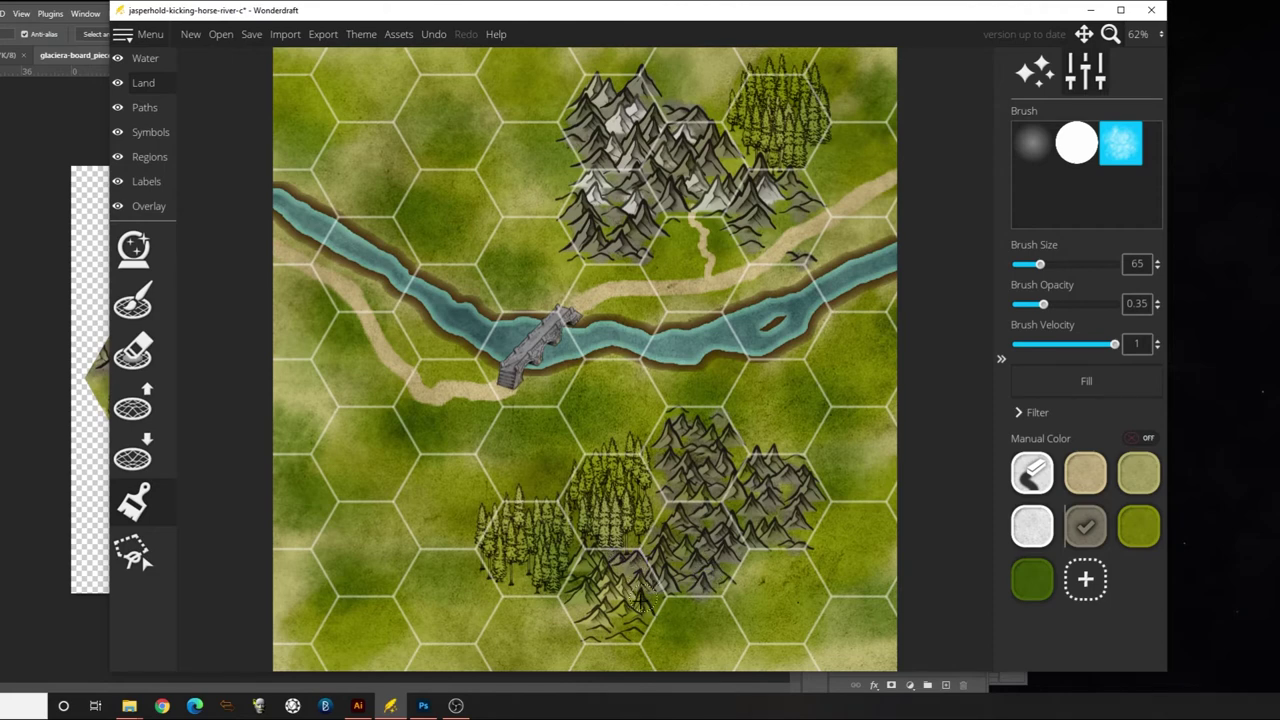
pyautogui.moveTo(631, 606)
pyautogui.mouseDown()
pyautogui.moveTo(592, 565)
pyautogui.moveTo(609, 586)
pyautogui.moveTo(592, 610)
pyautogui.moveTo(603, 625)
pyautogui.moveTo(630, 633)
pyautogui.moveTo(642, 610)
pyautogui.moveTo(588, 559)
pyautogui.moveTo(706, 498)
pyautogui.moveTo(772, 528)
pyautogui.mouseUp()
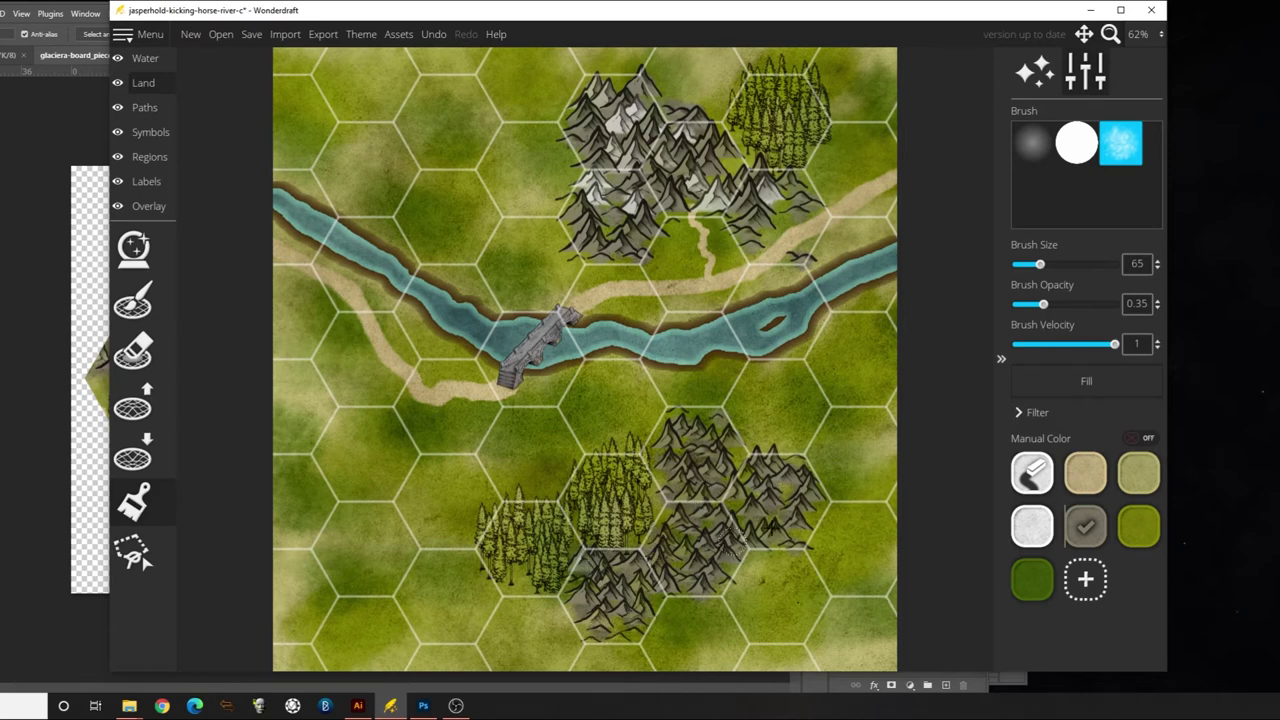
# Paint near-white snow over the lower-right mountain peaks, then load dark green paint
pyautogui.click(1032, 525)
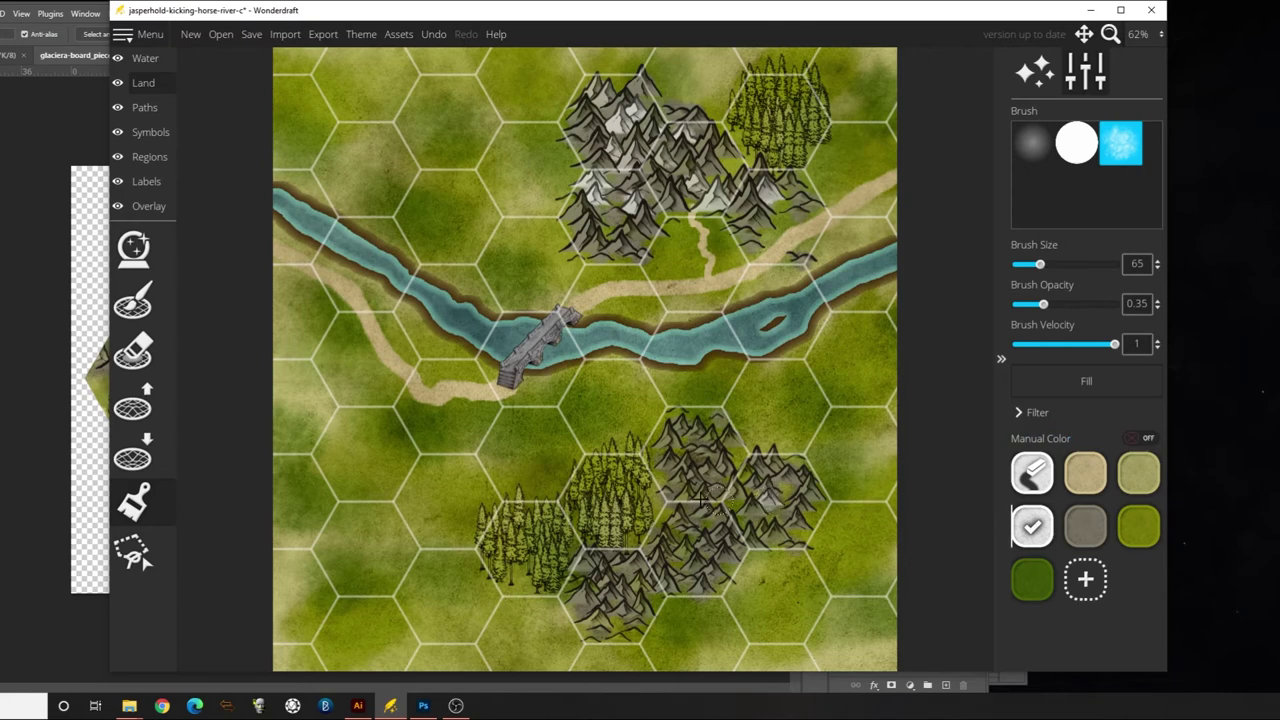
pyautogui.moveTo(686, 492)
pyautogui.mouseDown()
pyautogui.moveTo(714, 435)
pyautogui.moveTo(672, 440)
pyautogui.mouseUp()
pyautogui.moveTo(728, 518)
pyautogui.mouseDown()
pyautogui.moveTo(672, 551)
pyautogui.moveTo(665, 538)
pyautogui.moveTo(658, 573)
pyautogui.moveTo(600, 569)
pyautogui.moveTo(610, 606)
pyautogui.moveTo(593, 626)
pyautogui.moveTo(637, 588)
pyautogui.moveTo(585, 647)
pyautogui.moveTo(583, 603)
pyautogui.moveTo(610, 611)
pyautogui.moveTo(597, 629)
pyautogui.moveTo(622, 611)
pyautogui.mouseUp()
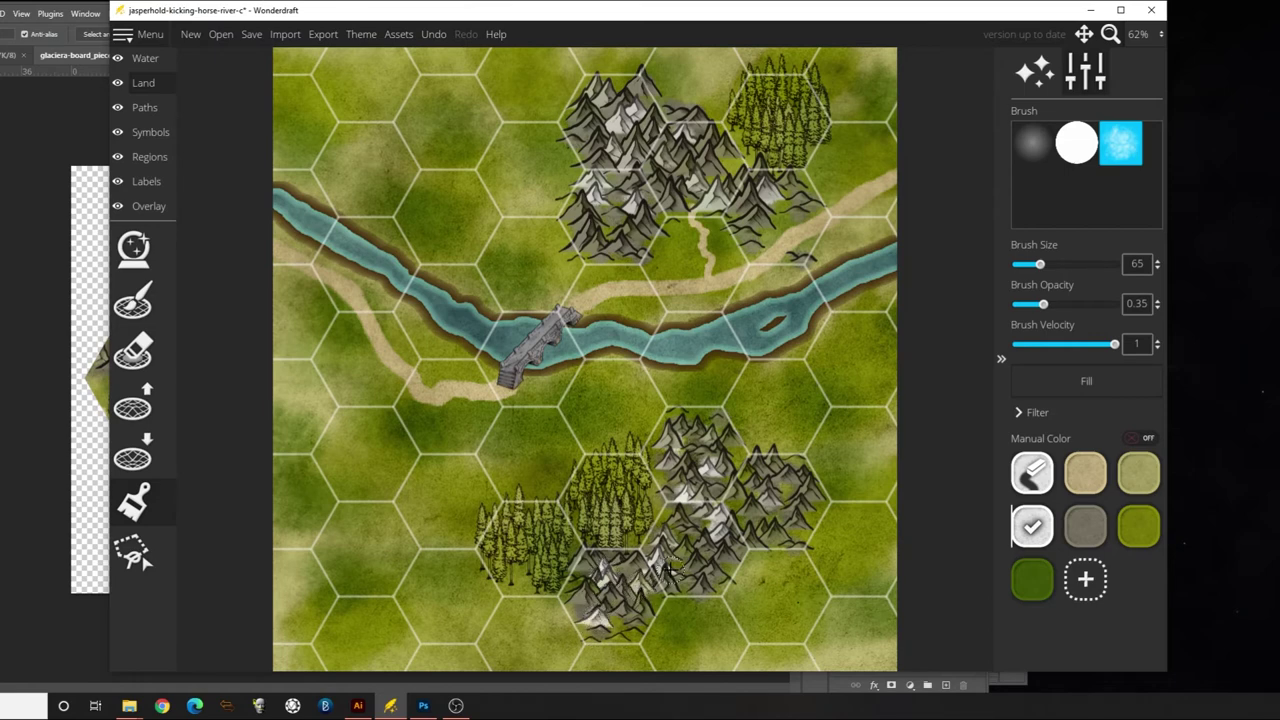
pyautogui.moveTo(712, 563); pyautogui.dragTo(718, 570)
pyautogui.moveTo(775, 528); pyautogui.dragTo(777, 531)
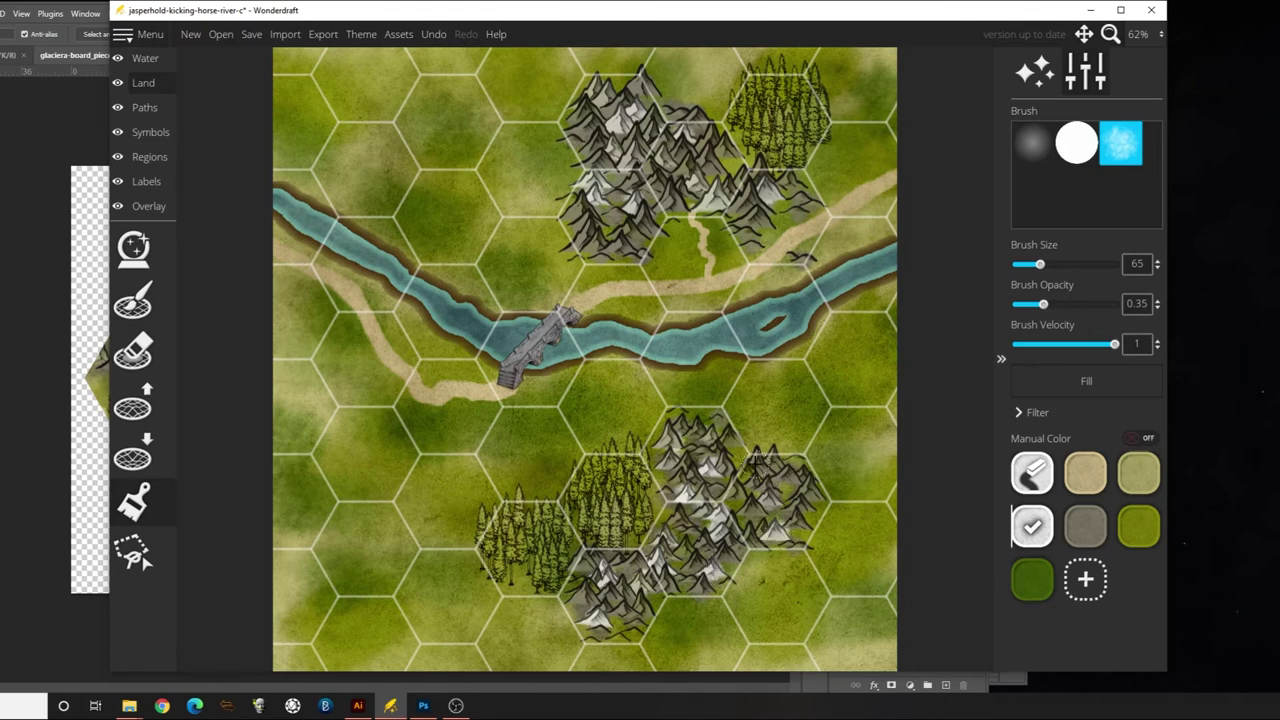
pyautogui.moveTo(757, 458); pyautogui.dragTo(750, 474)
pyautogui.click(1032, 580)
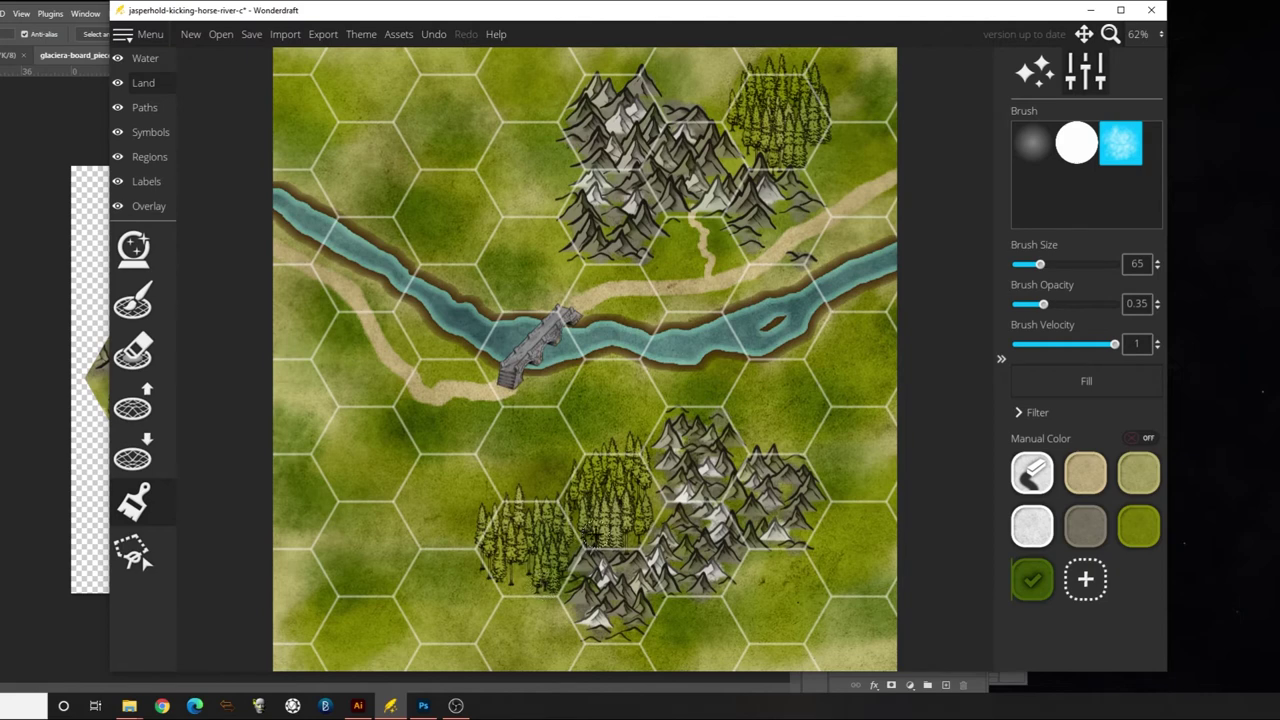
# Paint dark green on the grass and edges around the lower forest and mountain hexes
pyautogui.scroll(-10, 598, 535)
pyautogui.scroll(-3, 587, 534)
pyautogui.scroll(7, 549, 578)
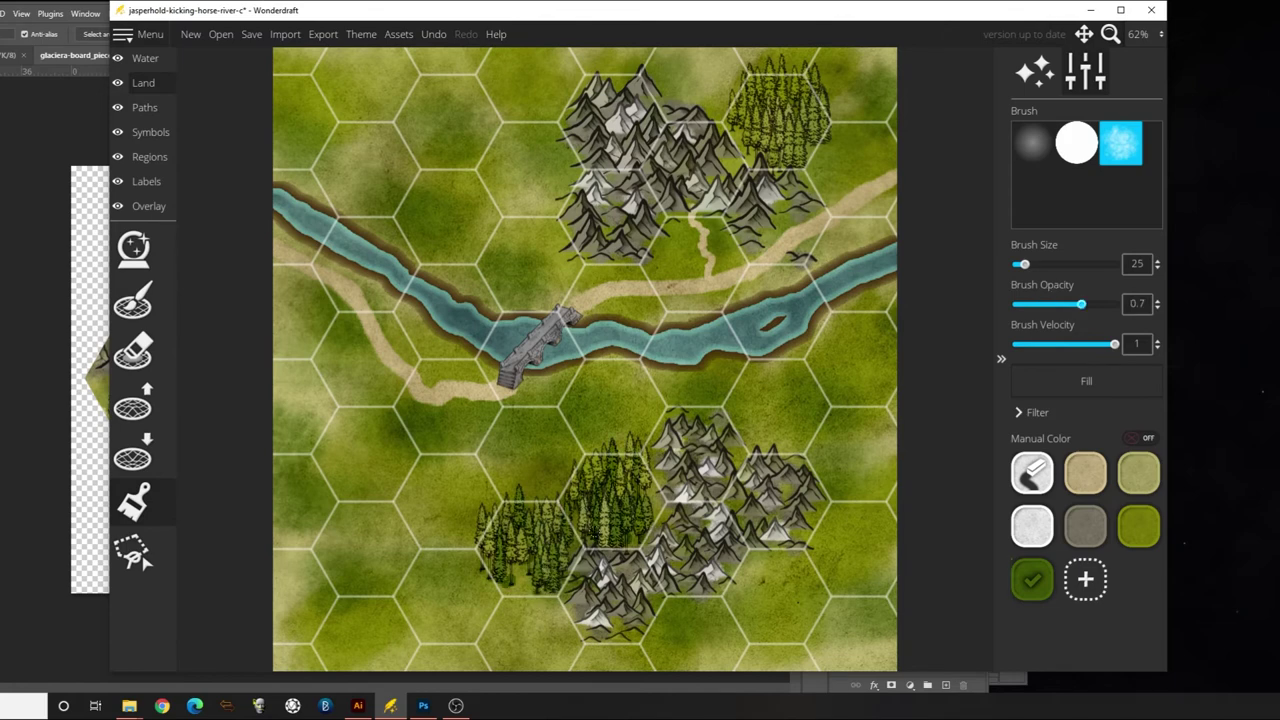
pyautogui.moveTo(601, 543); pyautogui.dragTo(600, 540)
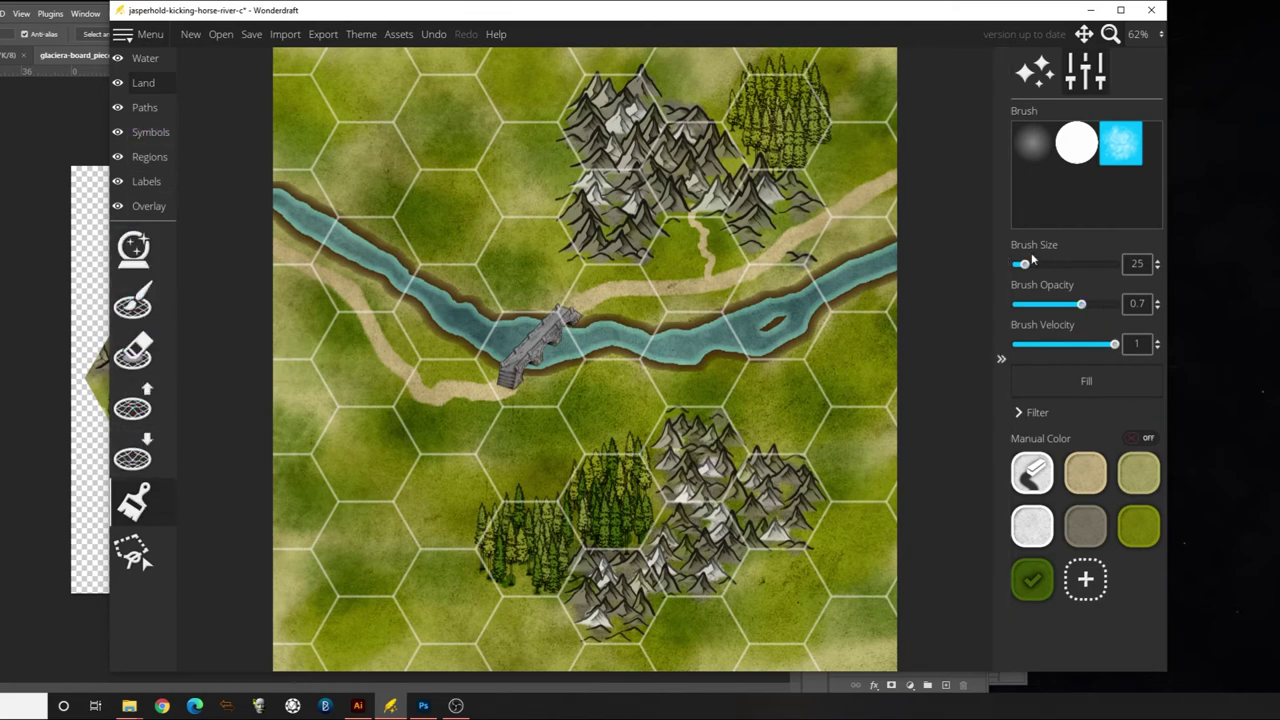
pyautogui.moveTo(1024, 264)
pyautogui.mouseDown()
pyautogui.moveTo(1064, 265)
pyautogui.moveTo(1061, 308)
pyautogui.mouseUp()
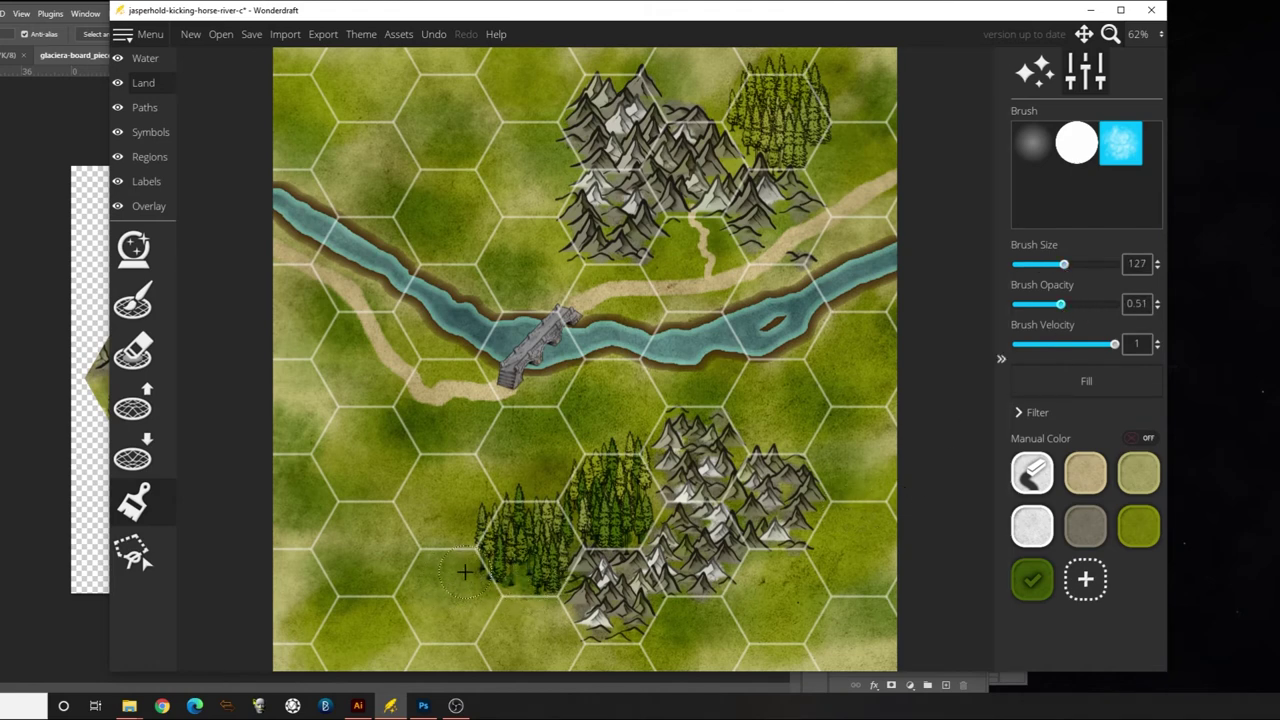
pyautogui.moveTo(470, 550)
pyautogui.mouseDown()
pyautogui.moveTo(450, 548)
pyautogui.moveTo(515, 575)
pyautogui.mouseUp()
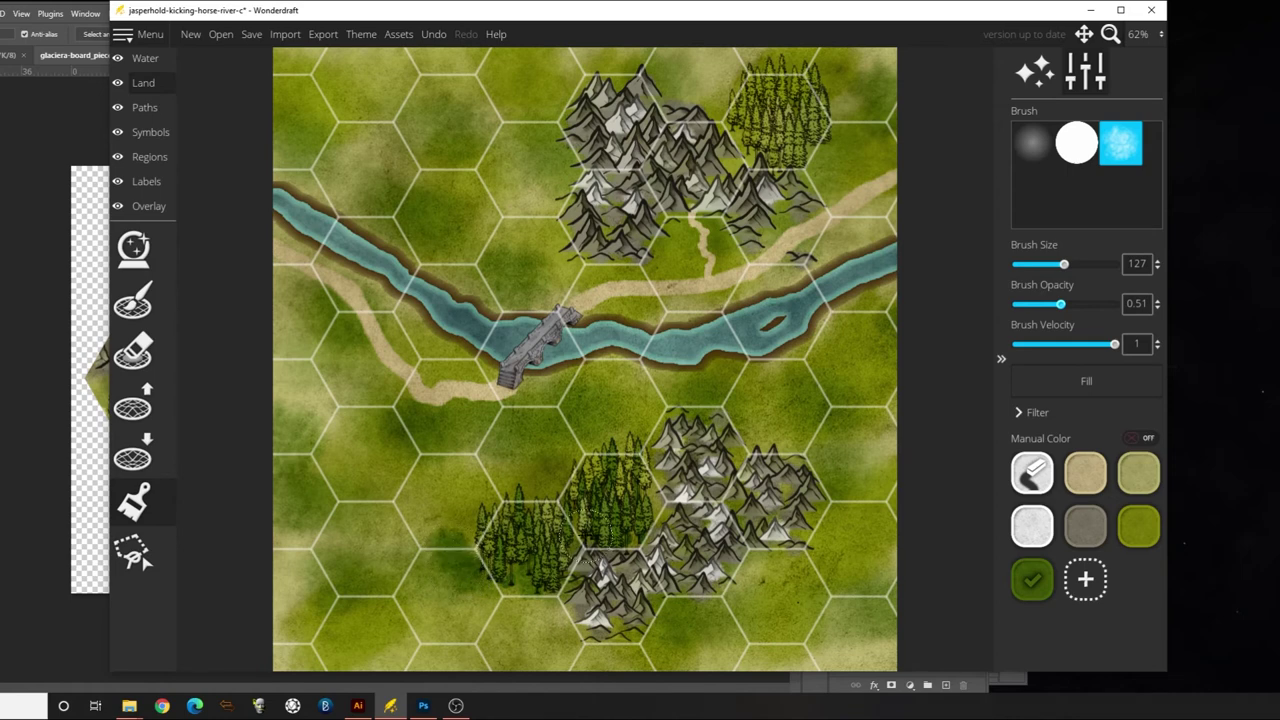
pyautogui.moveTo(582, 530); pyautogui.dragTo(584, 540)
pyautogui.moveTo(656, 495); pyautogui.dragTo(586, 548)
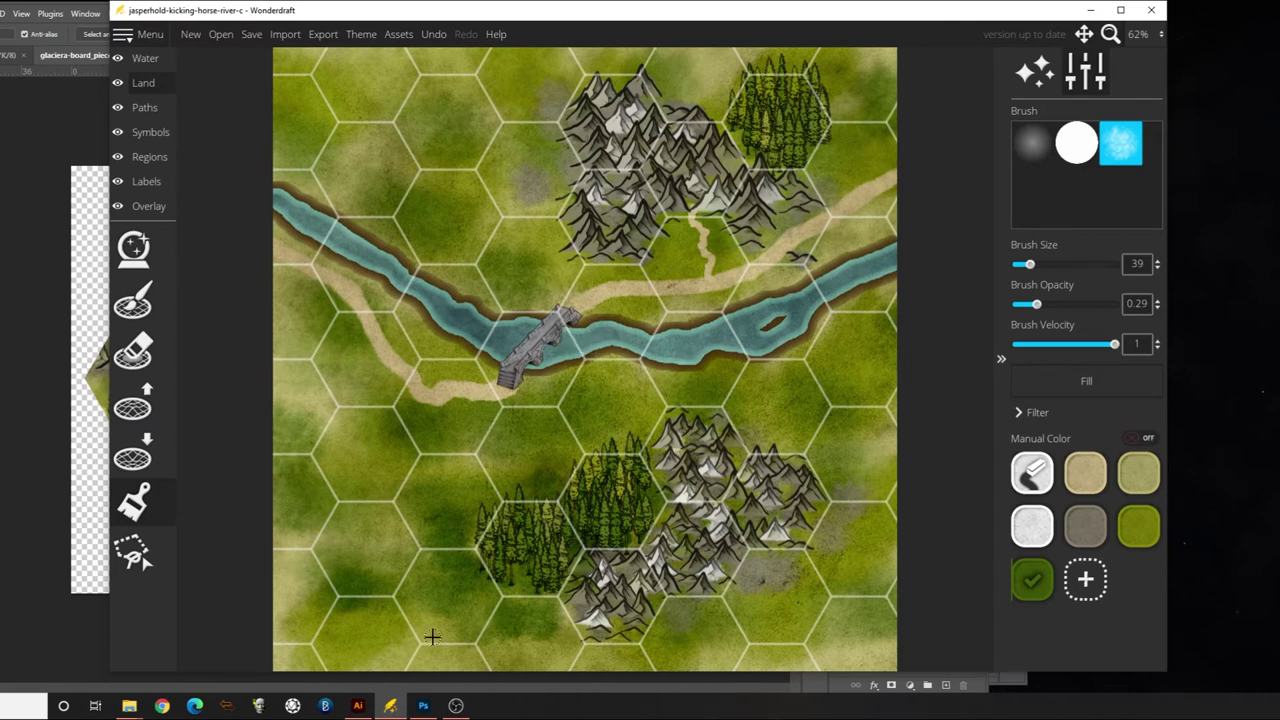
# Return to the Wonderdraft map and hide the hex grid overlay
pyautogui.click(358, 706)
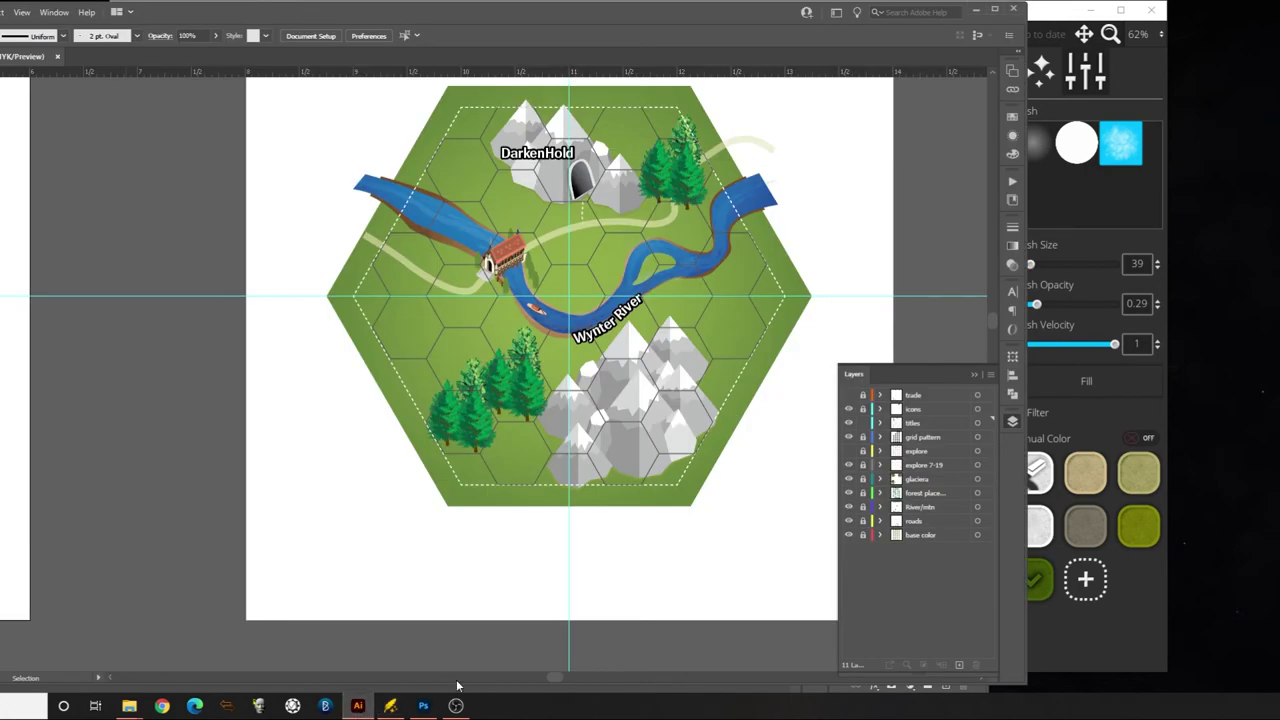
pyautogui.click(390, 706)
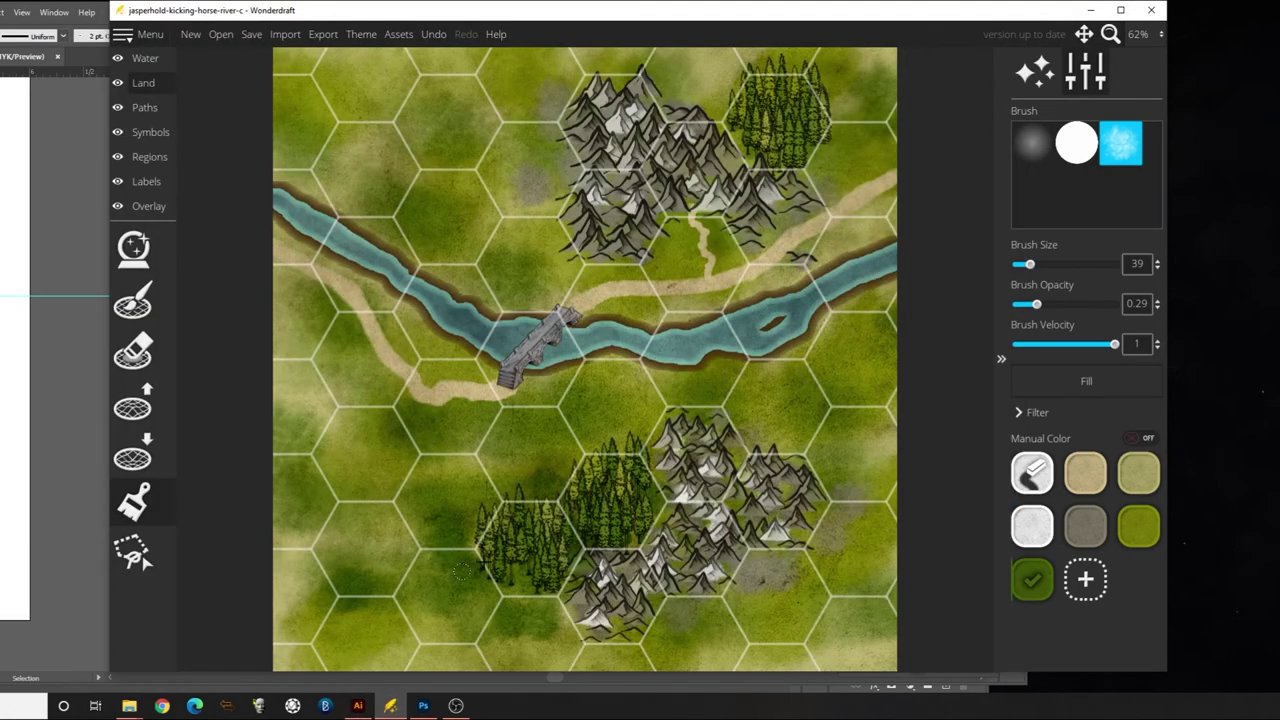
pyautogui.click(117, 206)
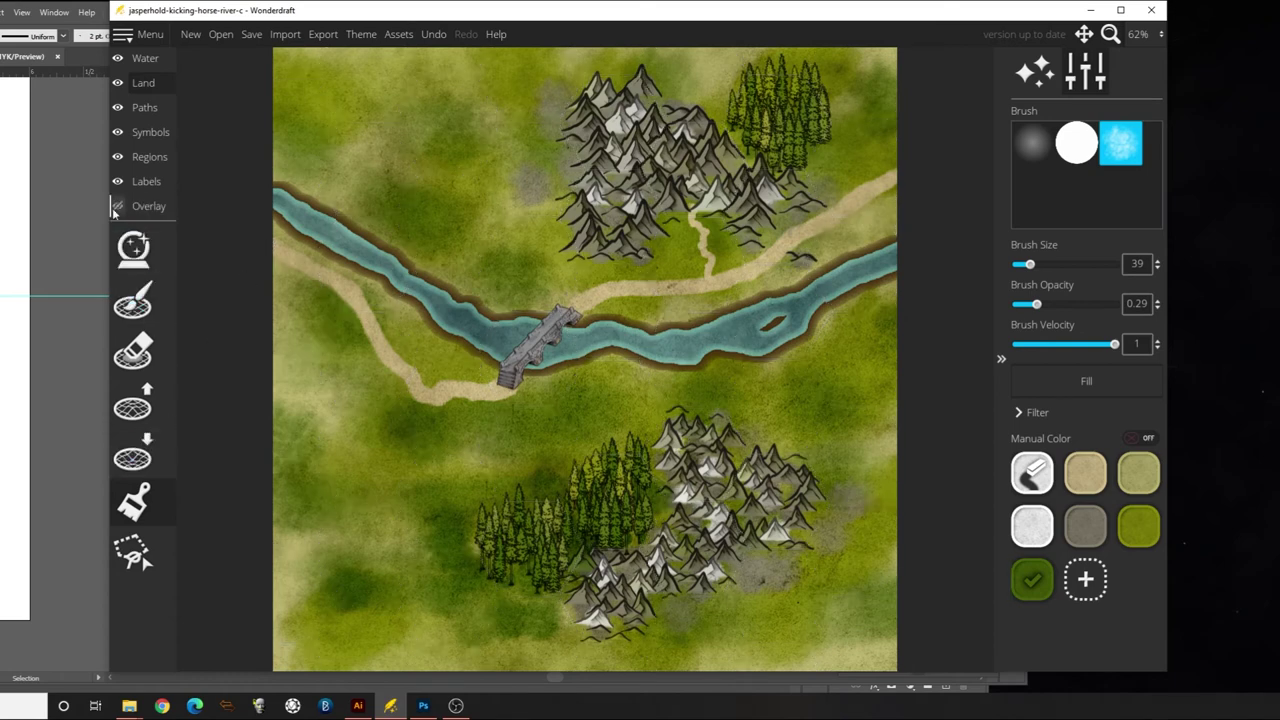
# Export the map image as jasperhold-kicking-horse-river-c and save the Wonderdraft map
pyautogui.click(250, 45)
pyautogui.click(324, 38)
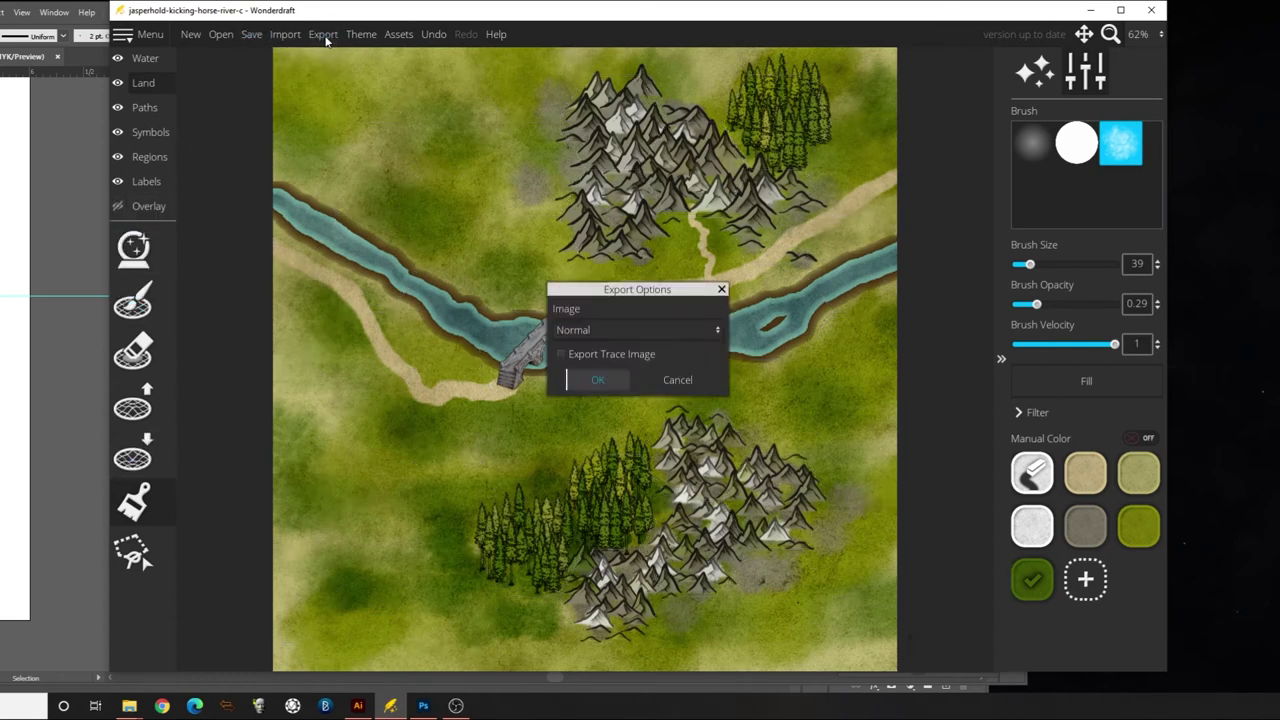
pyautogui.click(599, 380)
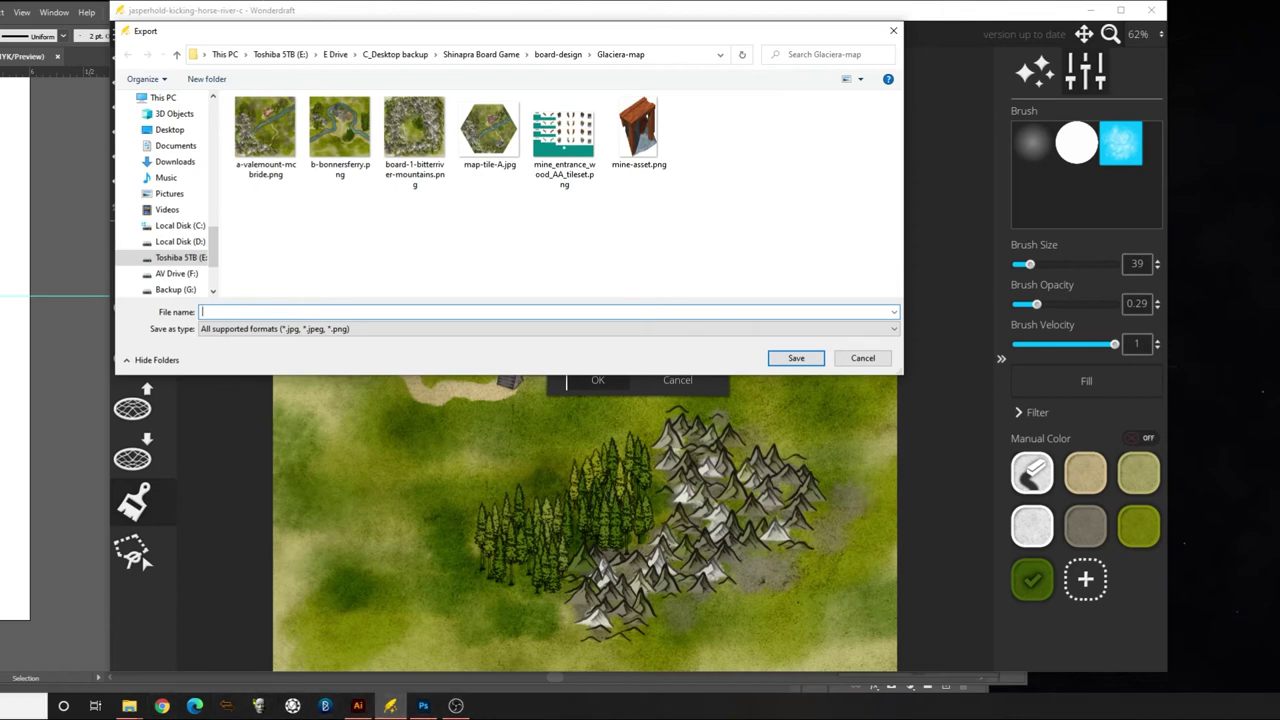
pyautogui.press('super')
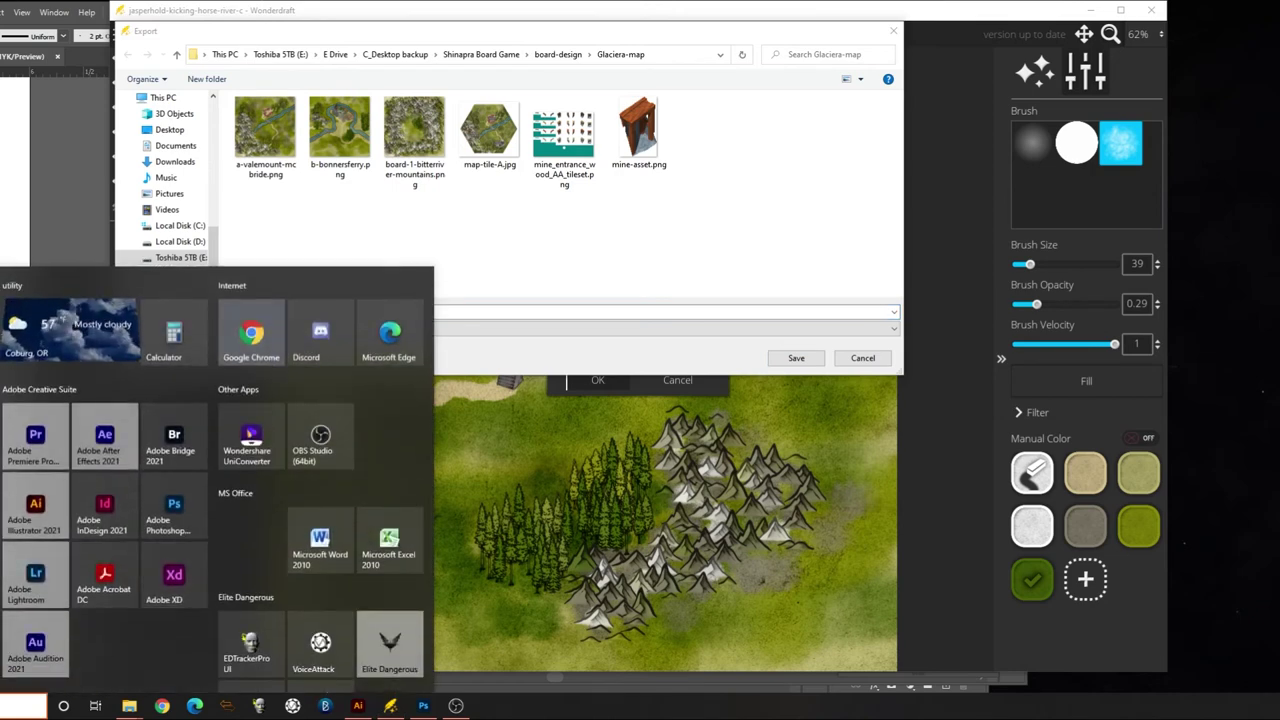
pyautogui.click(23, 707)
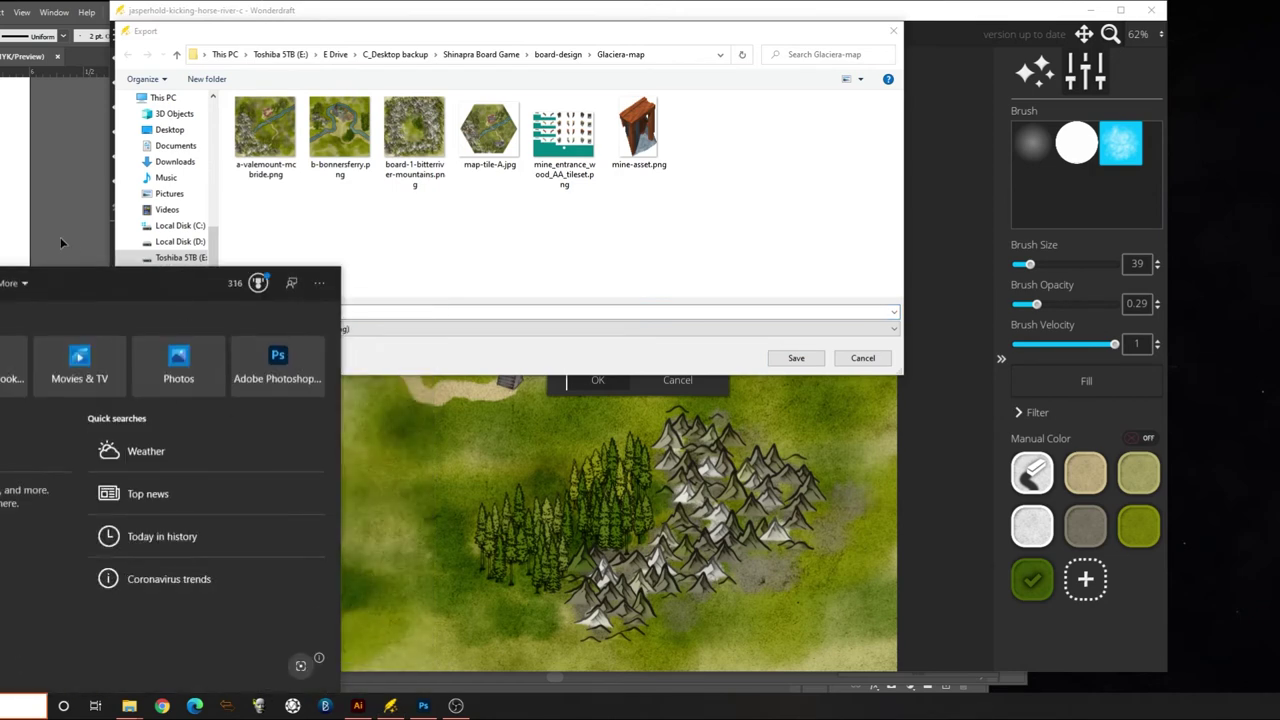
pyautogui.click(260, 33)
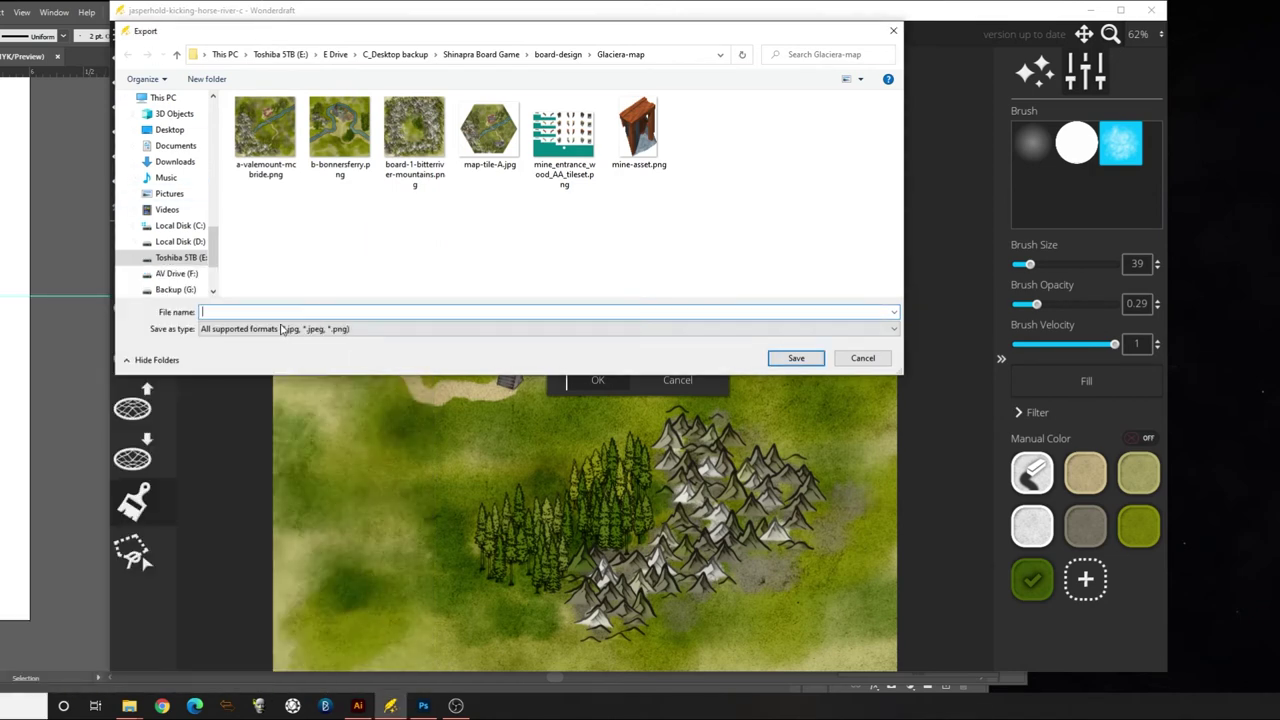
pyautogui.write('jasperhold-kicking-horse-river-c')
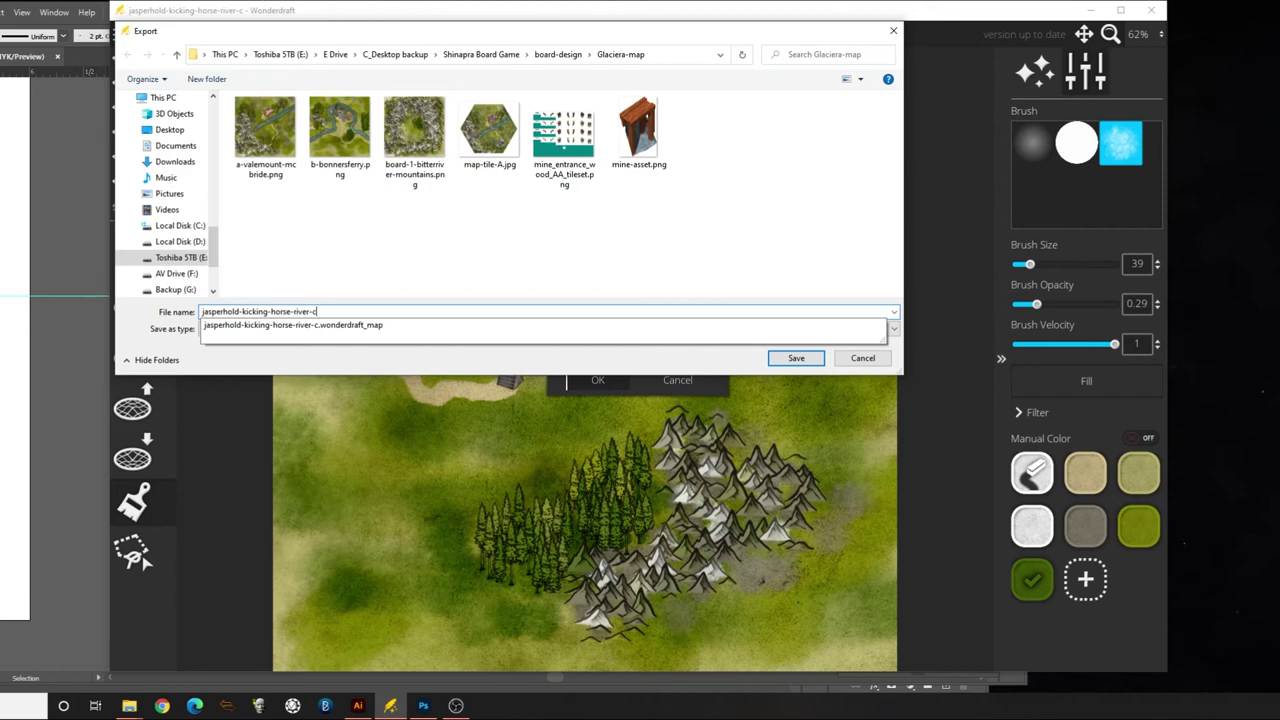
pyautogui.click(608, 266)
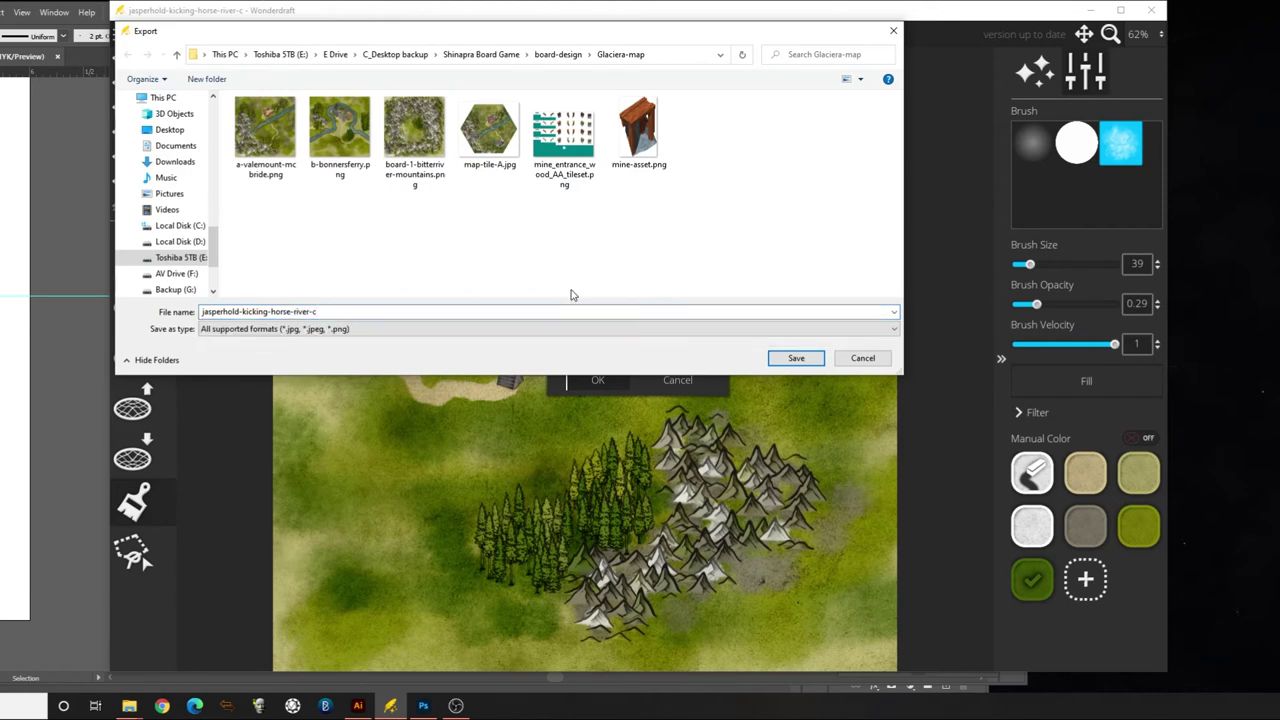
pyautogui.click(796, 358)
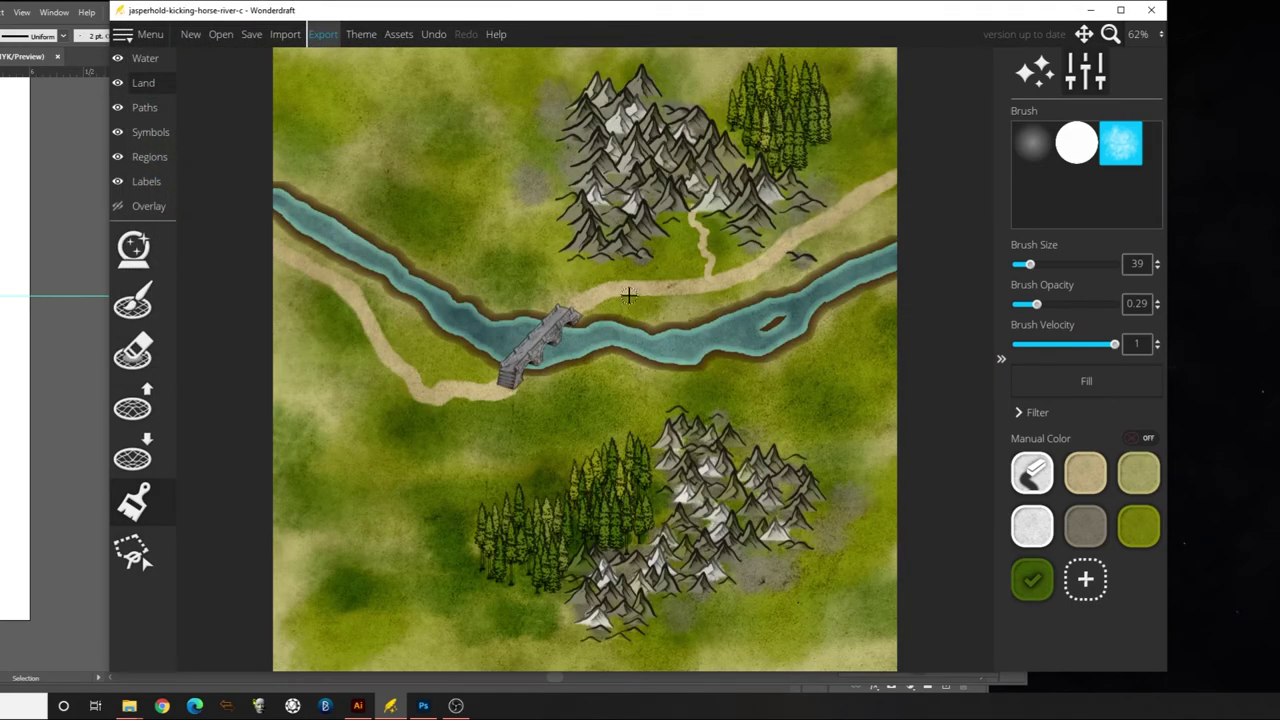
pyautogui.hotkey('ctrl', 's')
# In Photoshop, close the glaciera board pieces document without saving
pyautogui.click(1090, 10)
pyautogui.click(424, 707)
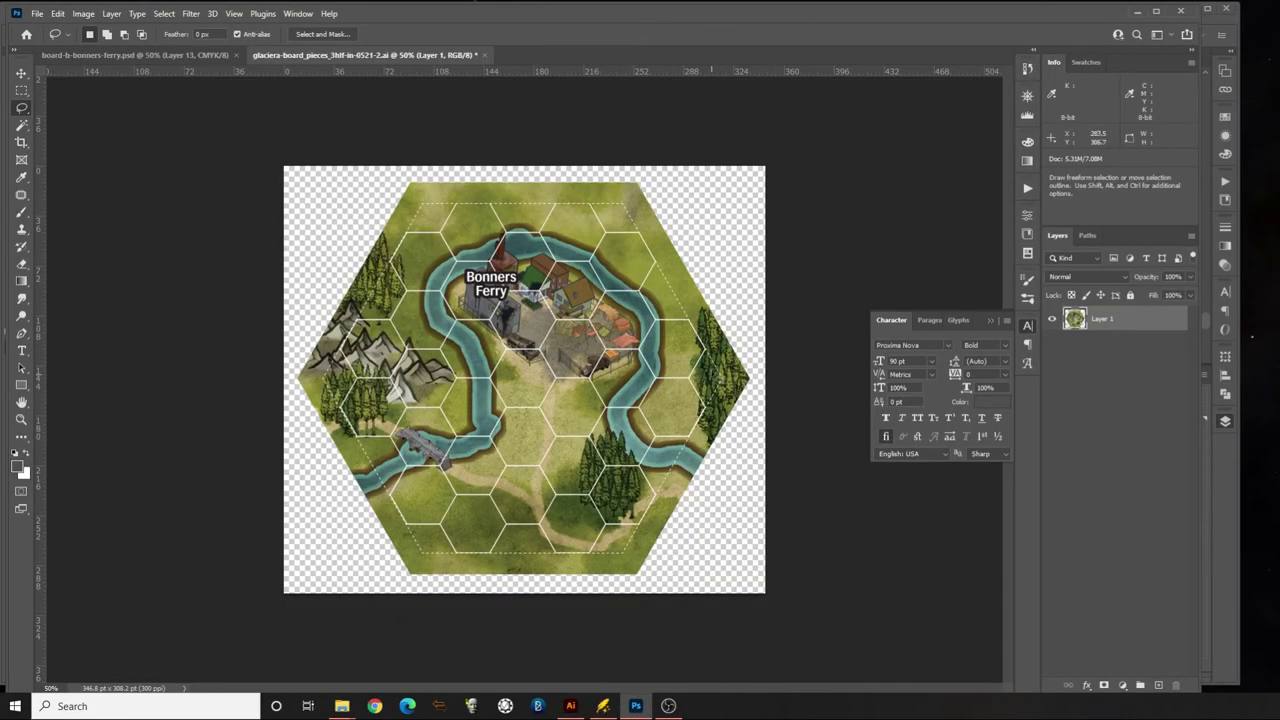
pyautogui.click(485, 55)
pyautogui.click(600, 268)
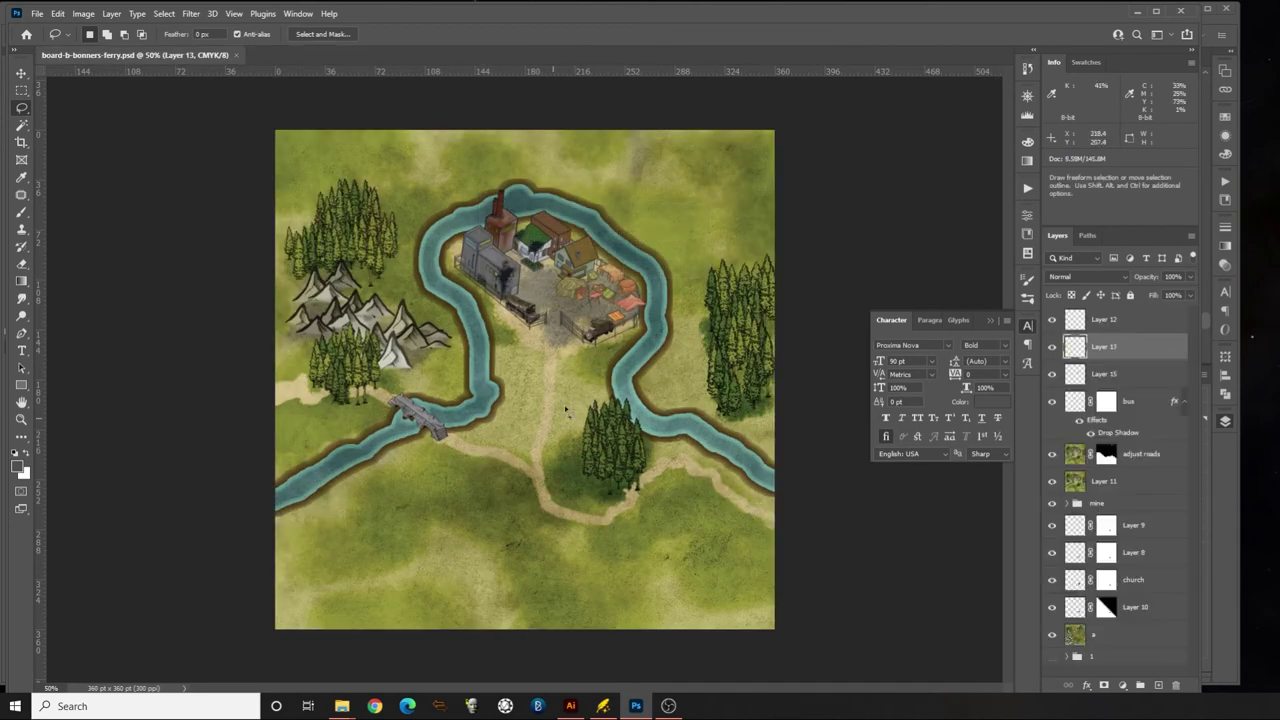
# Save the Bonners Ferry board as board-c-jasper-hold.psd with maximize compatibility
pyautogui.click(36, 14)
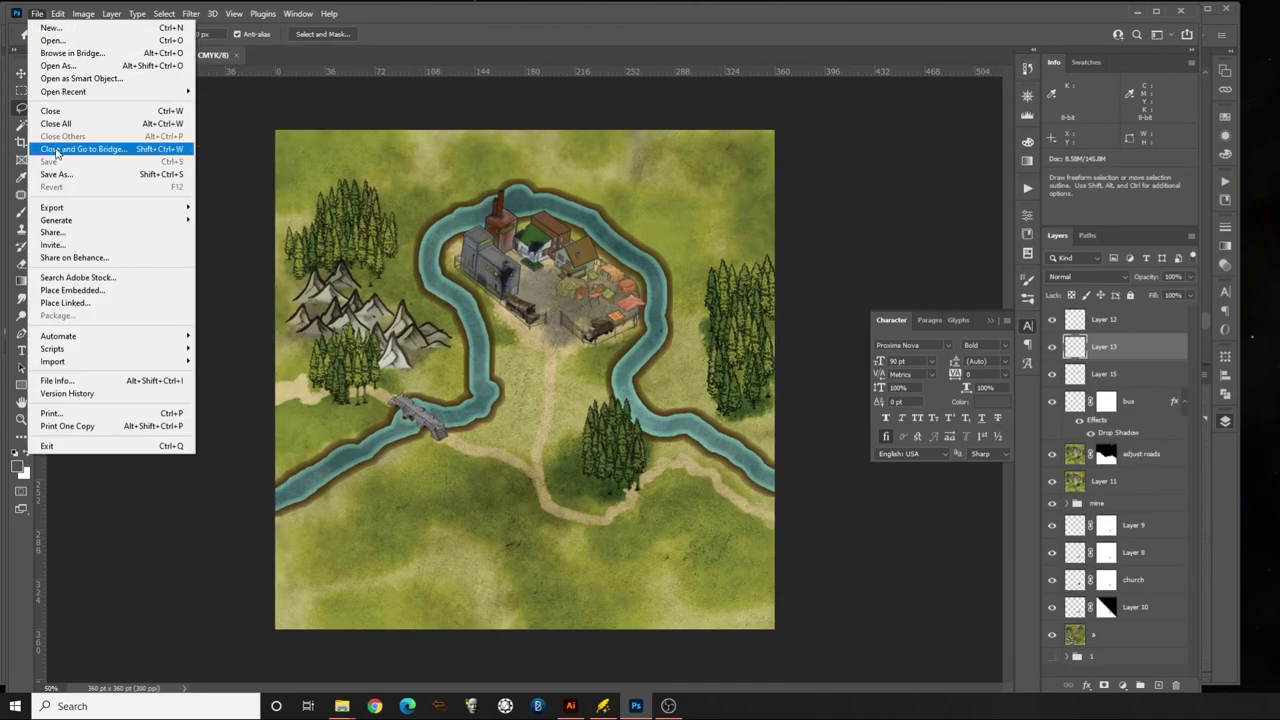
pyautogui.click(40, 171)
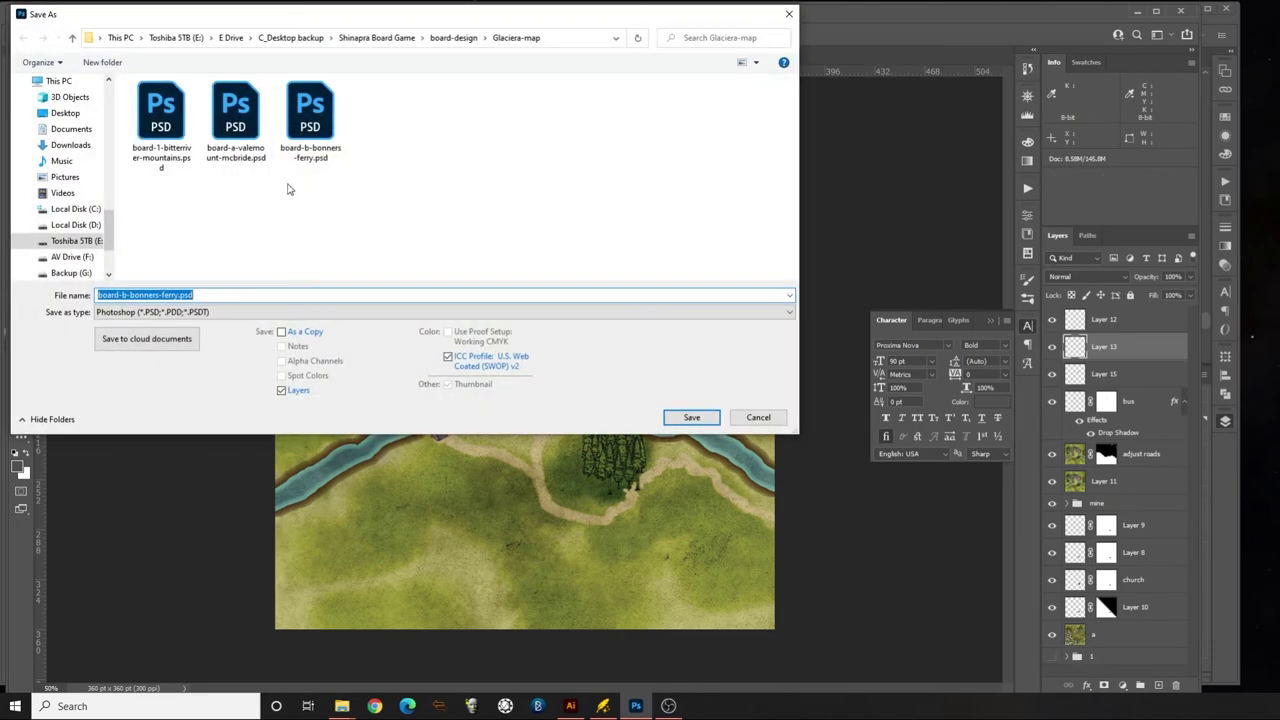
pyautogui.click(121, 295)
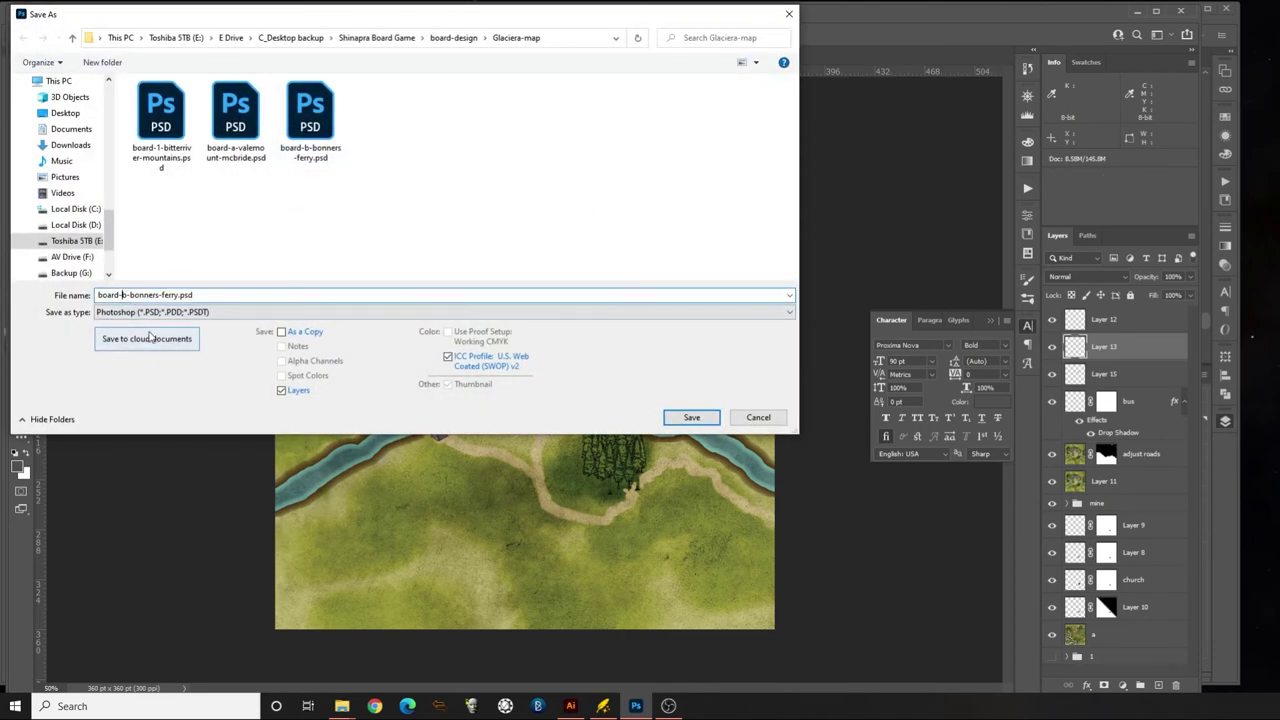
pyautogui.press('Delete')
pyautogui.write('c')
pyautogui.press('Delete')
pyautogui.press('Delete')
pyautogui.press('Delete')
pyautogui.press('Delete')
pyautogui.press('Delete')
pyautogui.press('Delete')
pyautogui.press('Delete')
pyautogui.press('Delete')
pyautogui.write('jaspe')
pyautogui.press('Return')
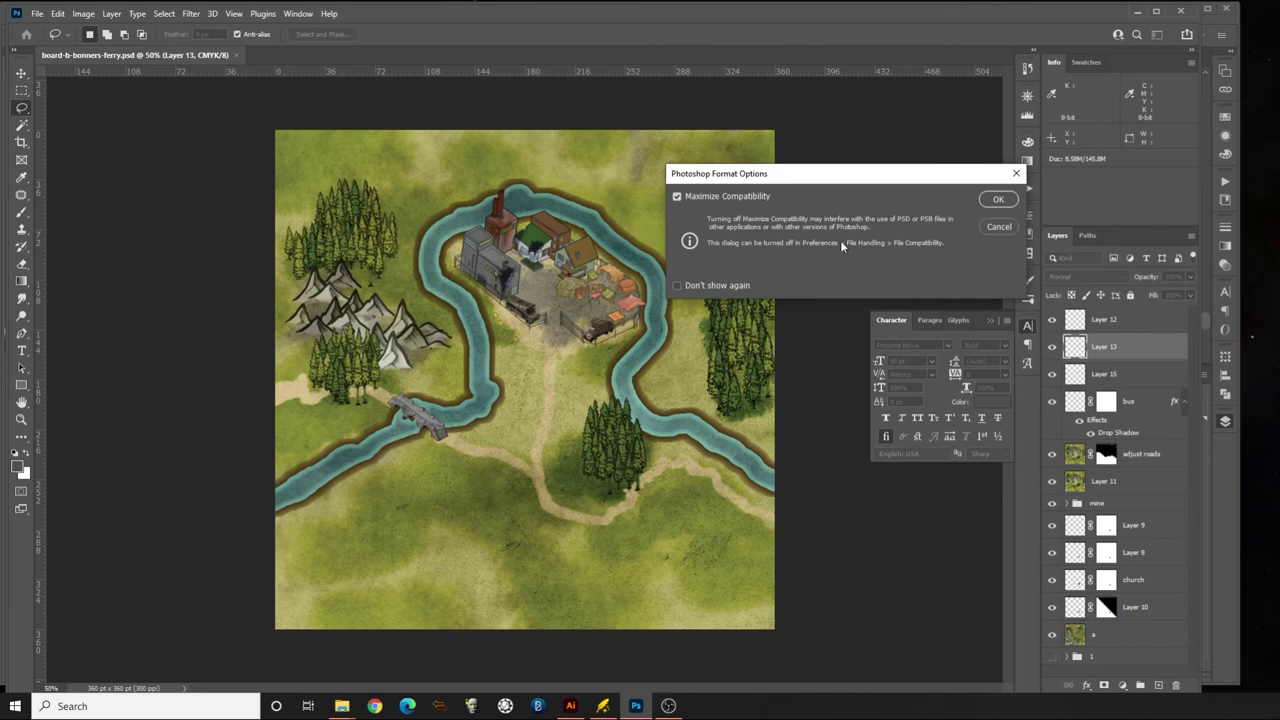
pyautogui.click(996, 200)
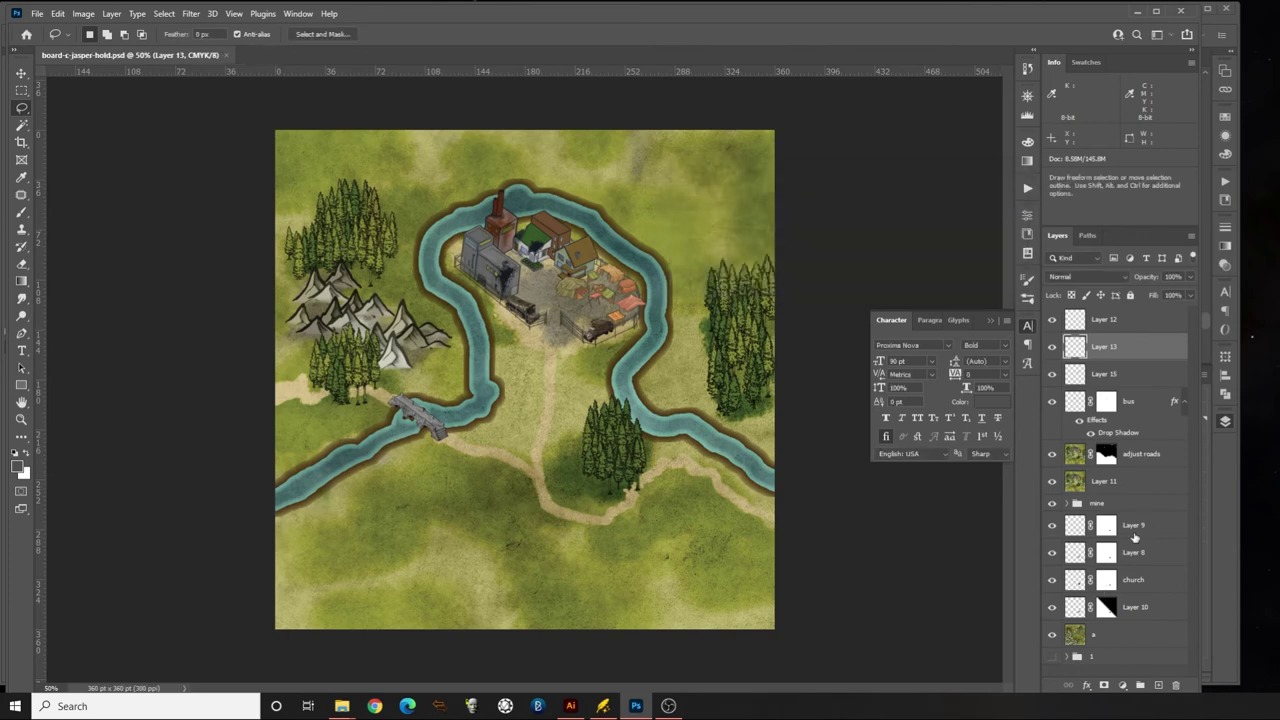
# Delete group 1 along with its contents
pyautogui.click(1097, 655)
pyautogui.click(1176, 685)
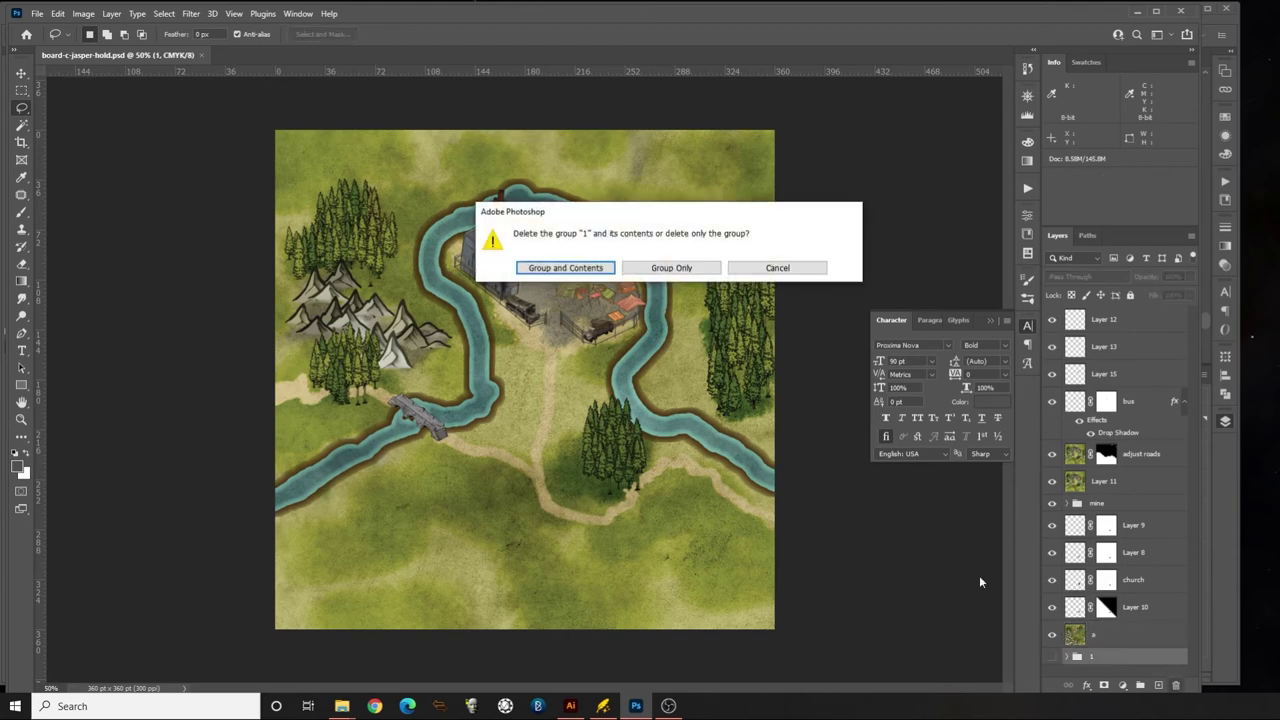
pyautogui.click(557, 270)
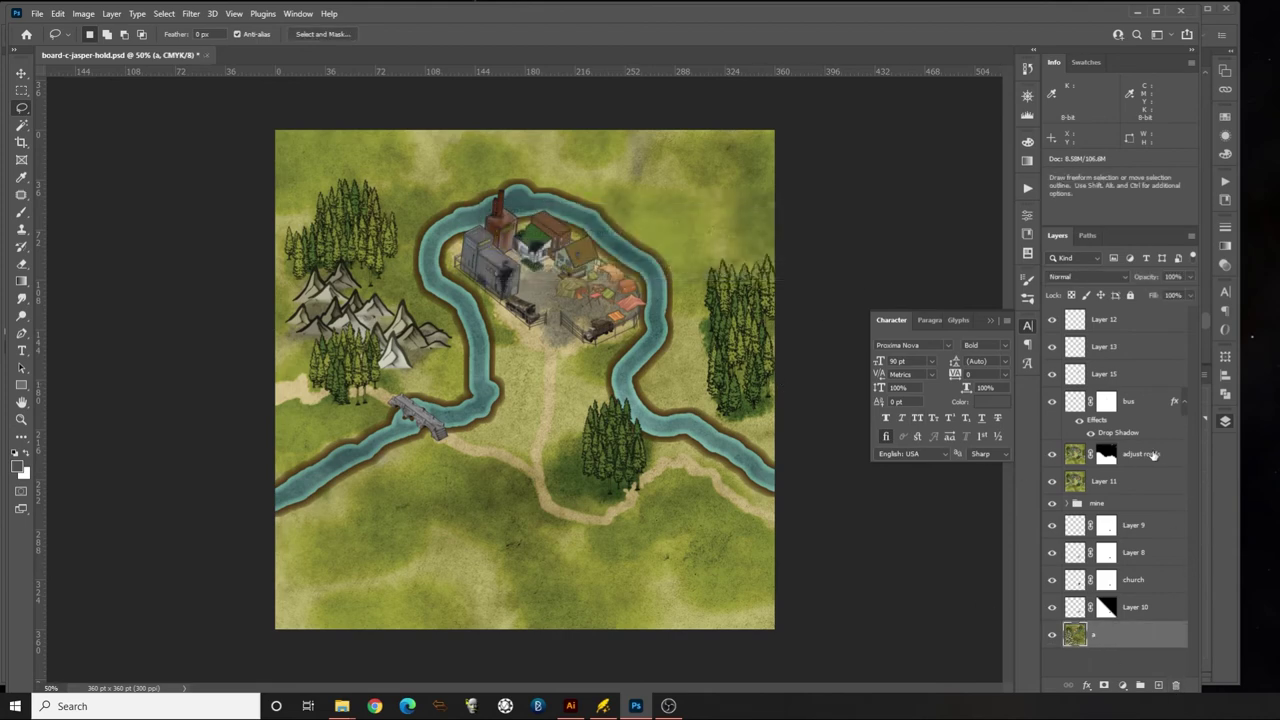
# Group all layers from Layer 12 to a into a group named b
pyautogui.click(1155, 454)
pyautogui.click(1133, 326)
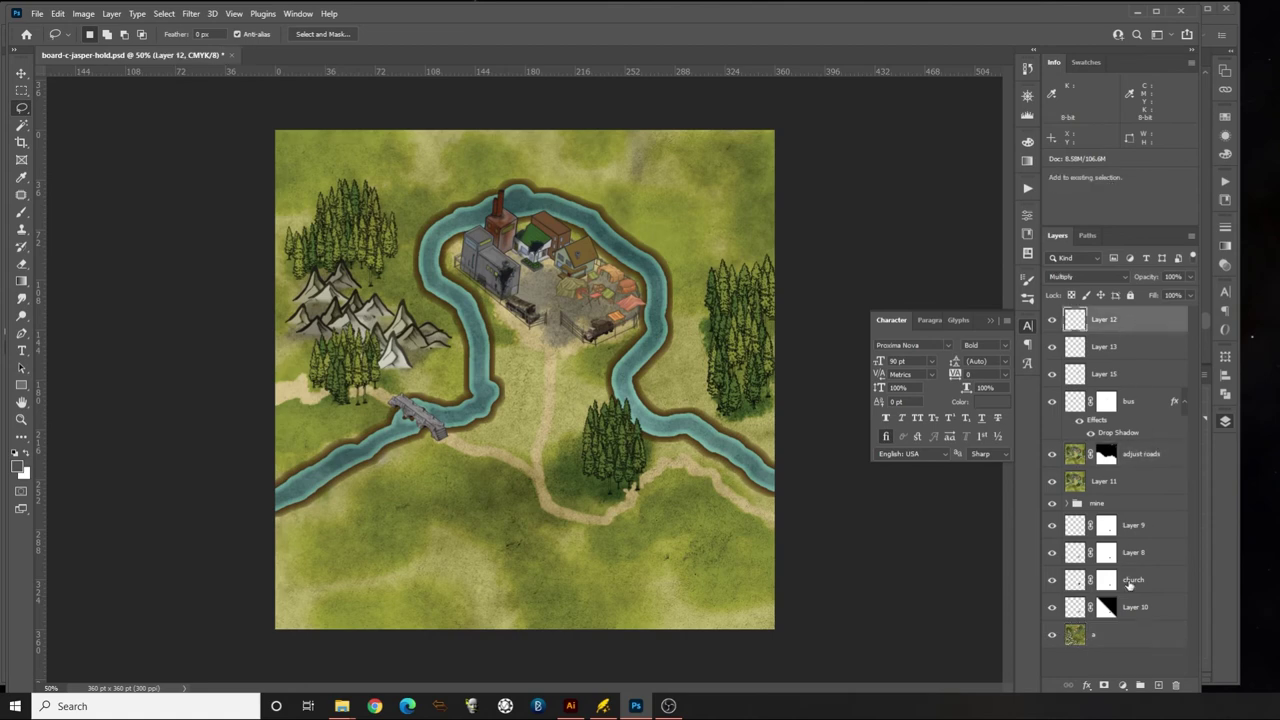
pyautogui.keyDown('shift'); pyautogui.click(1126, 637); pyautogui.keyUp('shift')
pyautogui.hotkey('ctrl', 'g')
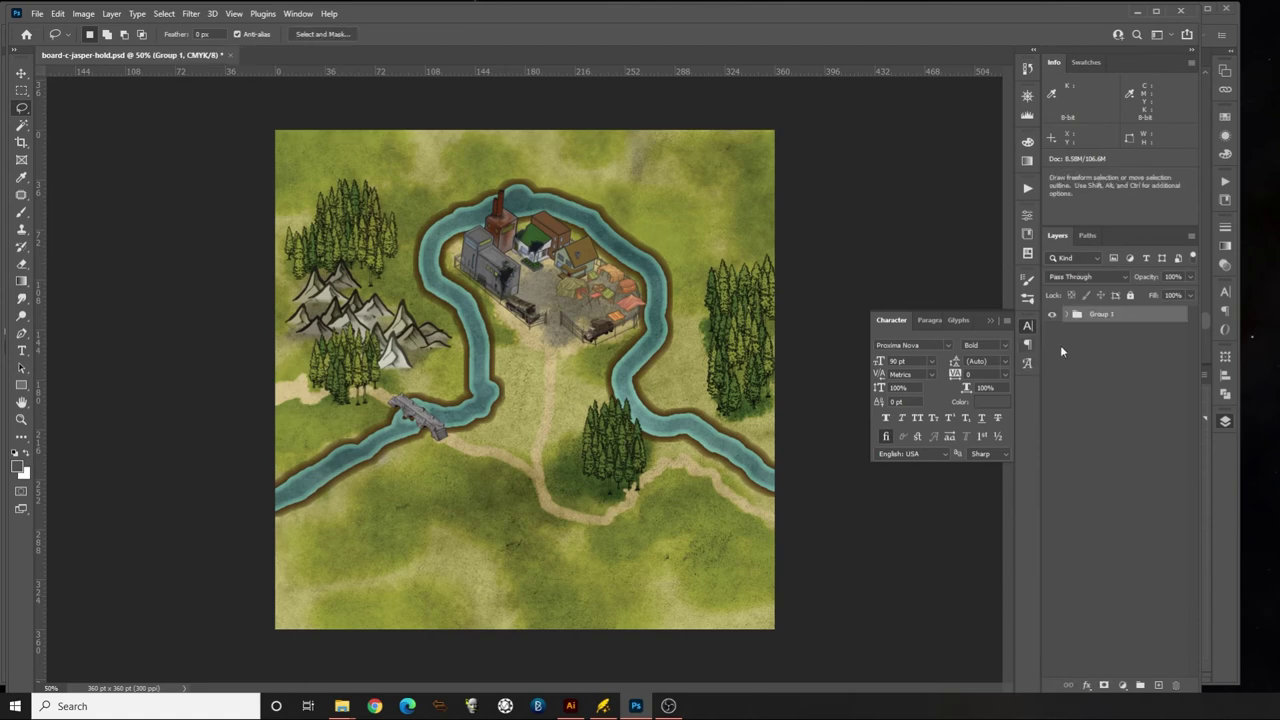
pyautogui.doubleClick(1105, 316)
pyautogui.write('b')
pyautogui.press('Return')
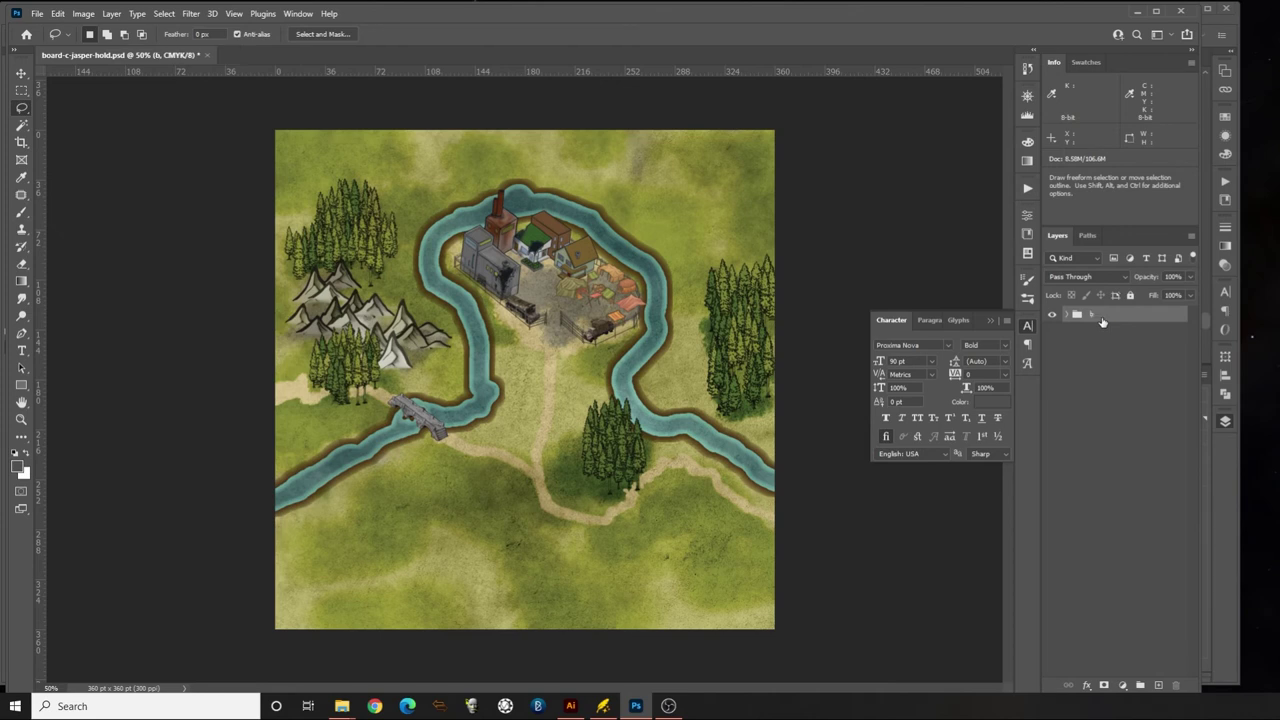
# Copy all of jasperhold-kicking-horse-river-c.png and paste it into board-c-jasper-hold.psd
pyautogui.click(37, 14)
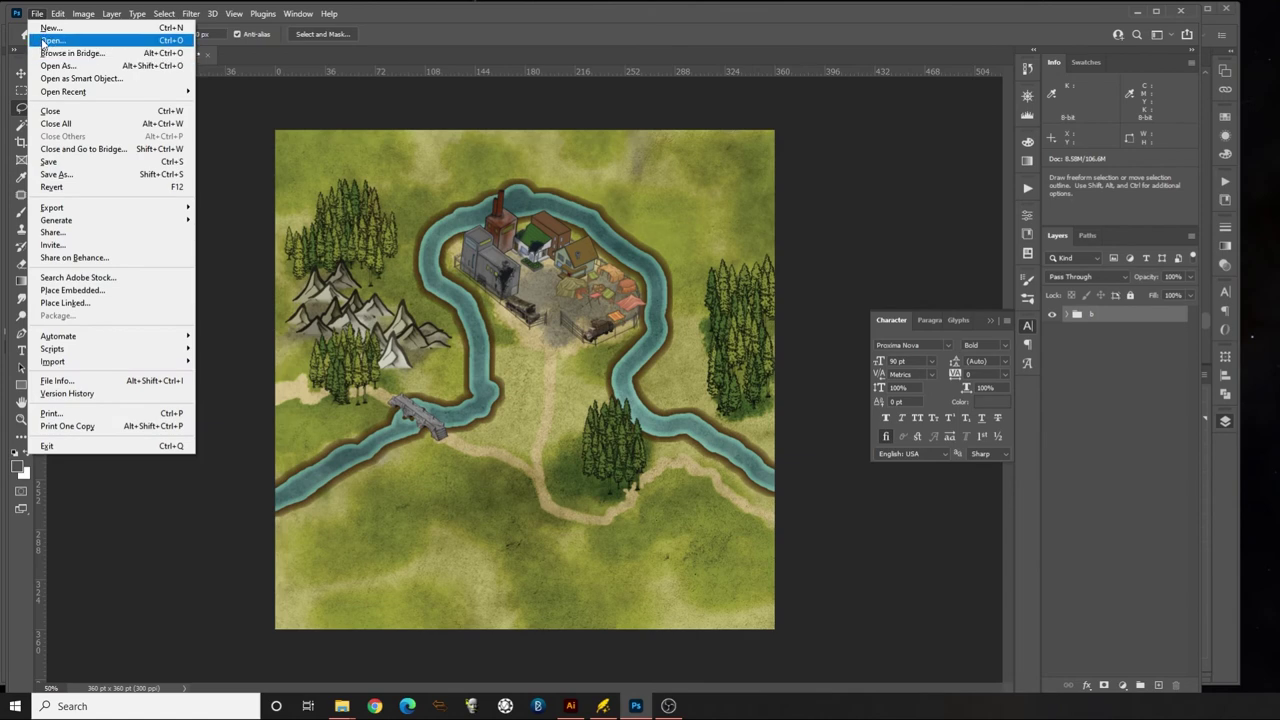
pyautogui.click(47, 40)
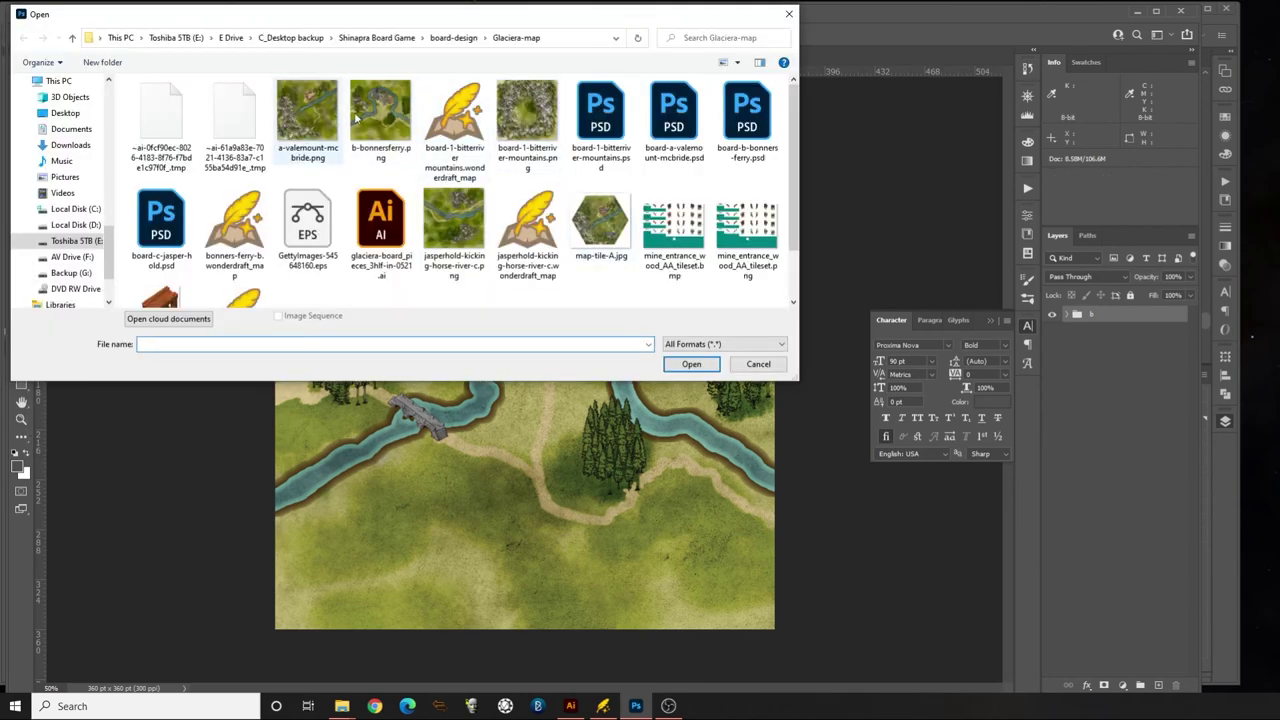
pyautogui.click(468, 232)
pyautogui.click(689, 364)
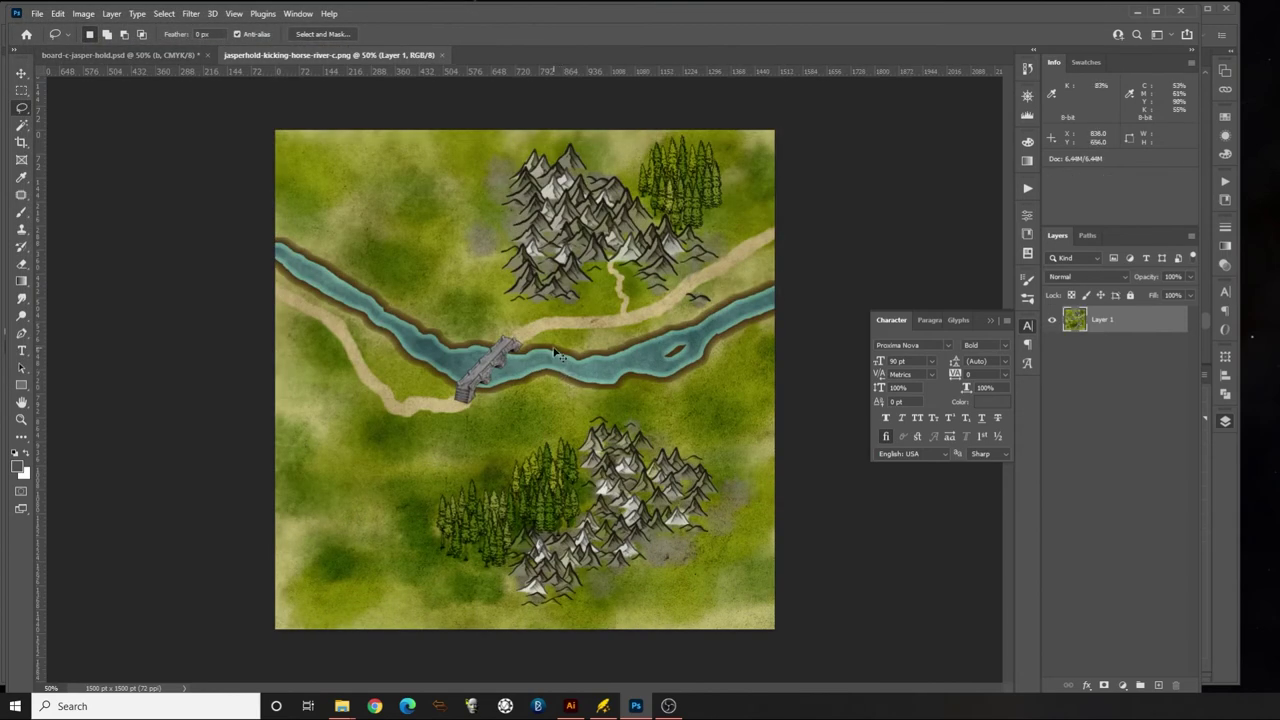
pyautogui.hotkey('ctrl', 'a')
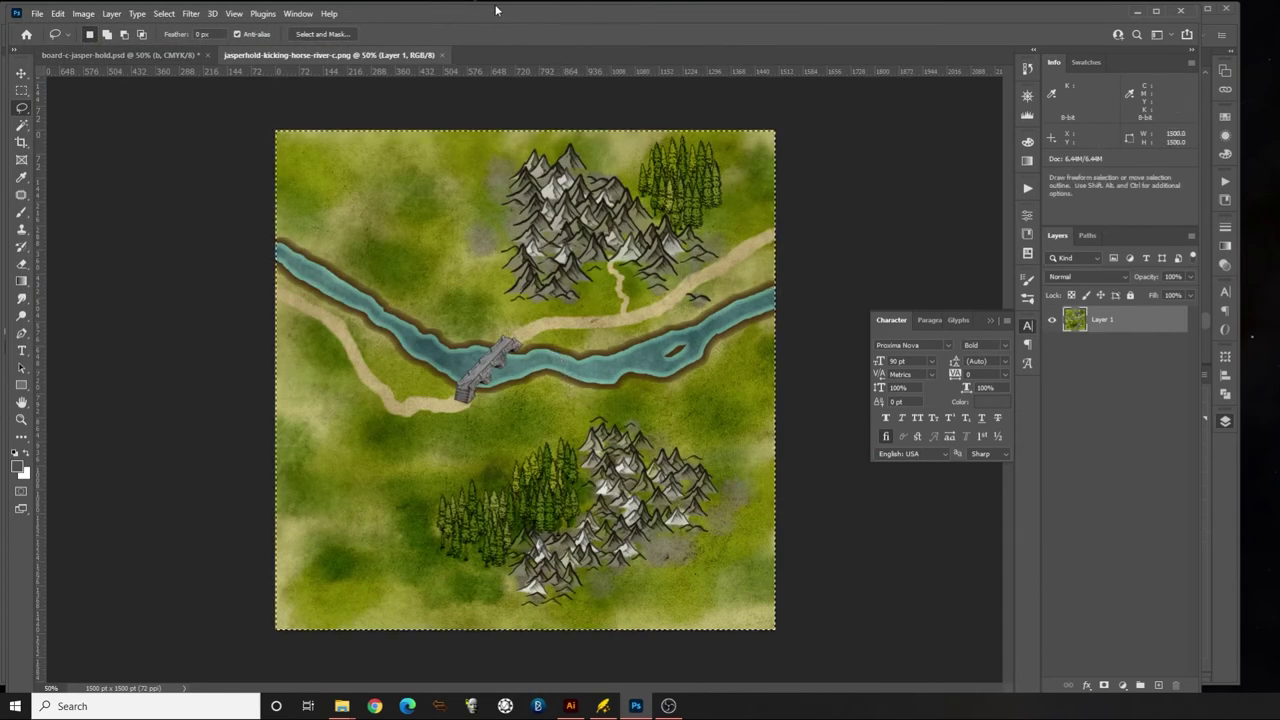
pyautogui.click(442, 55)
pyautogui.hotkey('ctrl', 'v')
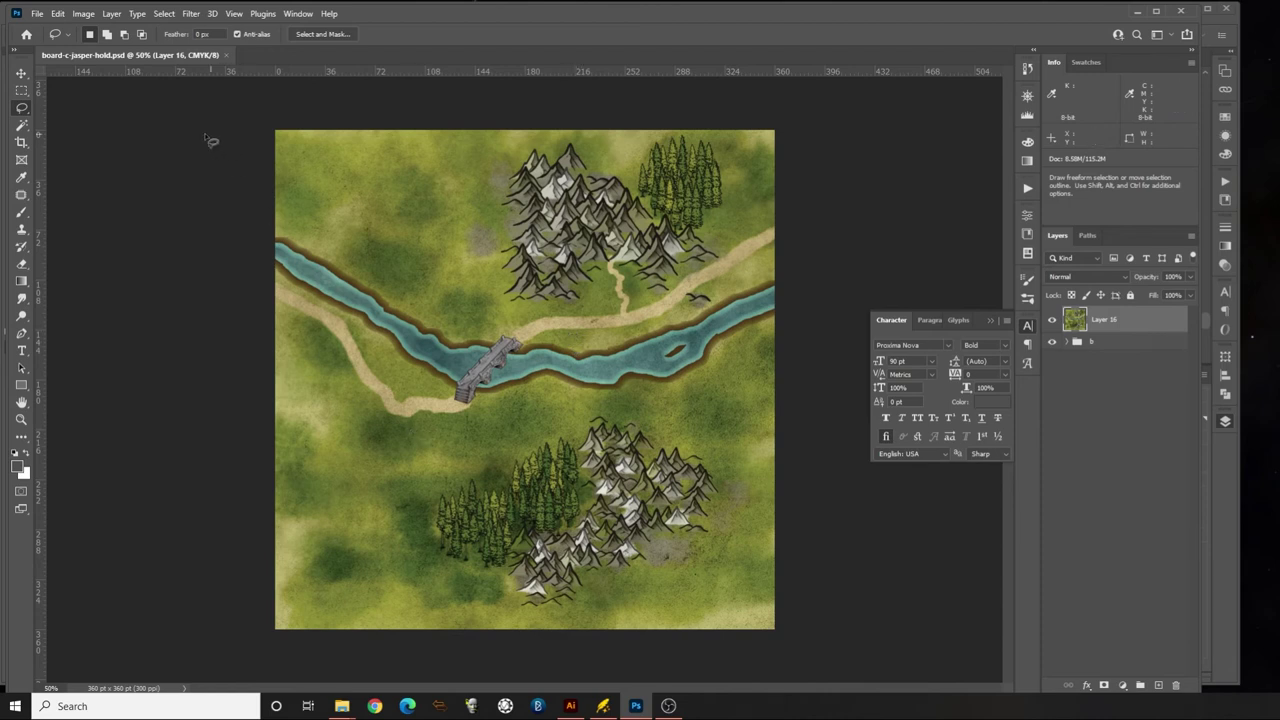
# Move the mine group above the new Layer 16 map
pyautogui.click(1068, 343)
pyautogui.scroll(-1, 1105, 636)
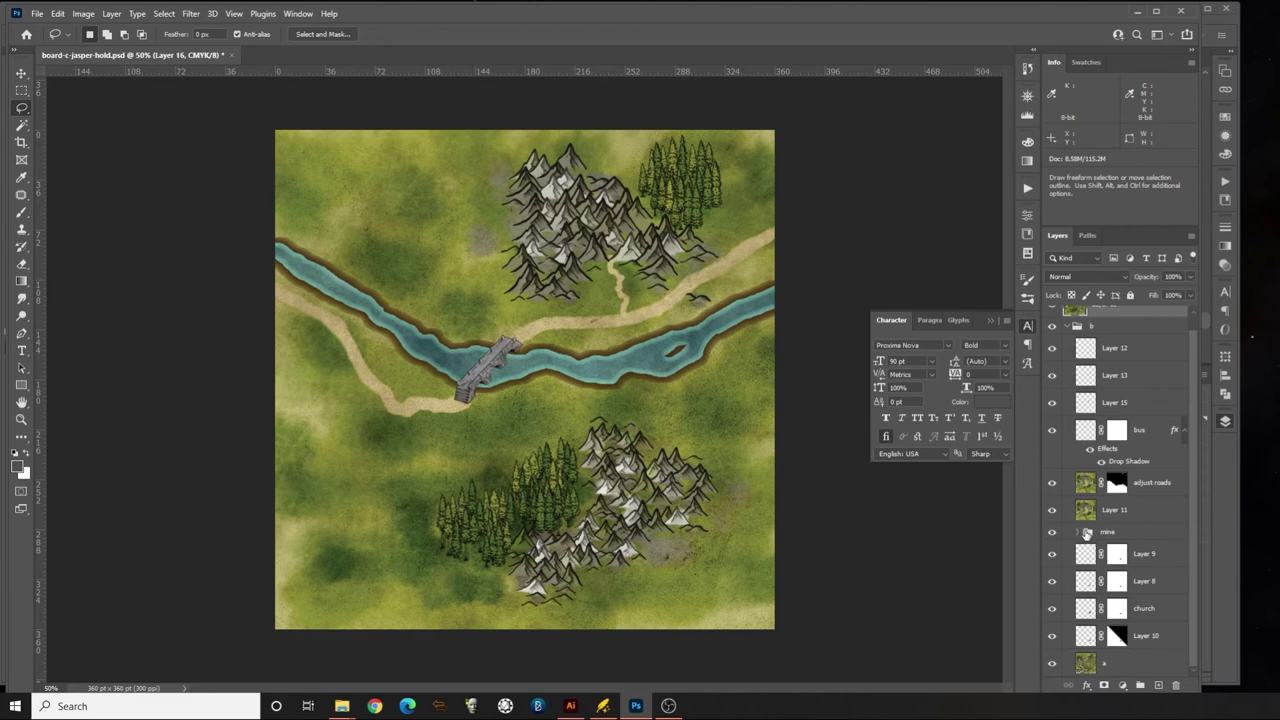
pyautogui.click(1085, 533)
pyautogui.moveTo(1085, 533); pyautogui.dragTo(1090, 313)
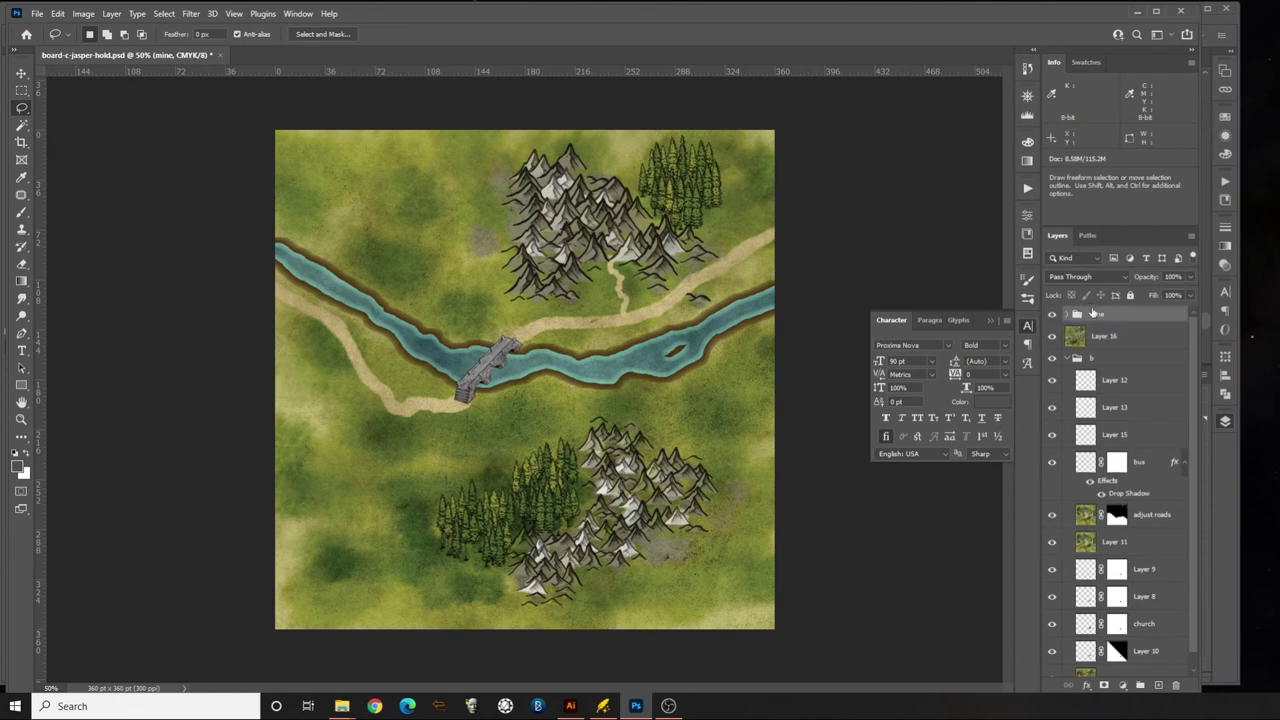
pyautogui.keyDown('ctrl'); pyautogui.click(366, 393); pyautogui.keyUp('ctrl')
pyautogui.moveTo(366, 393); pyautogui.dragTo(408, 373)
pyautogui.hotkey('ctrl', 'z')
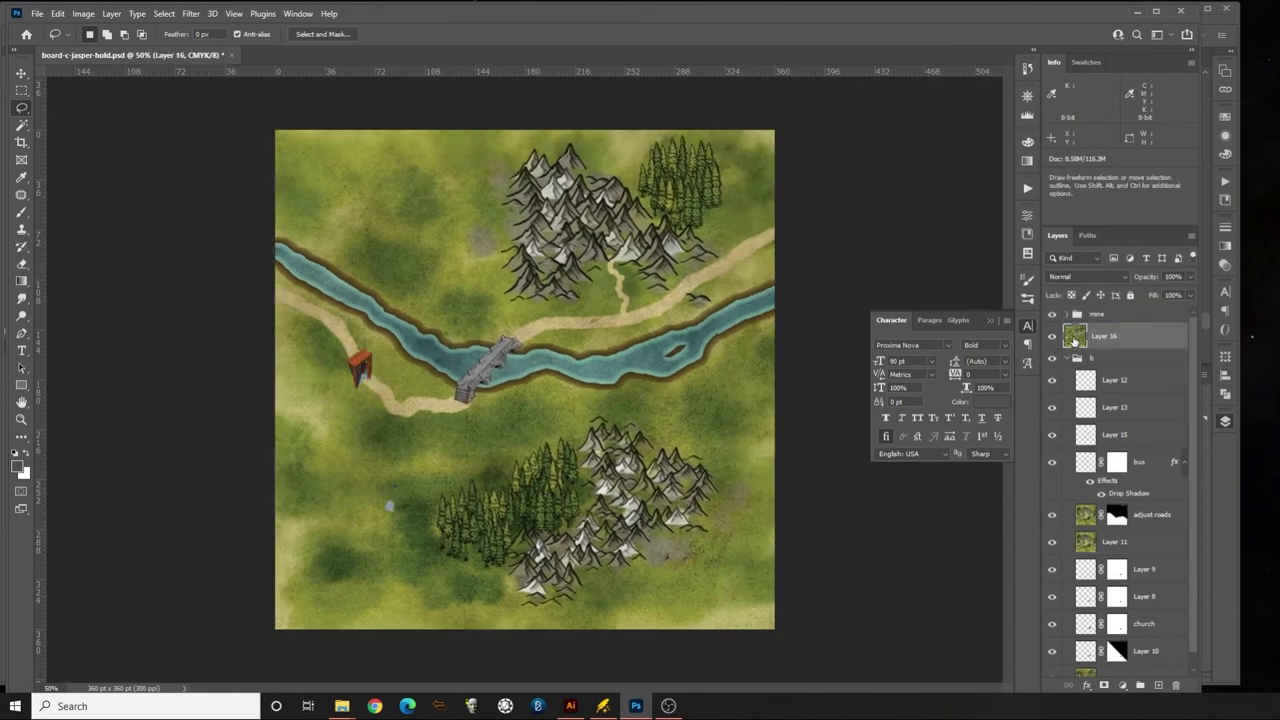
# Place the mine entrance in the northern mountains, delete Layer 6 copy, and save
pyautogui.click(1078, 316)
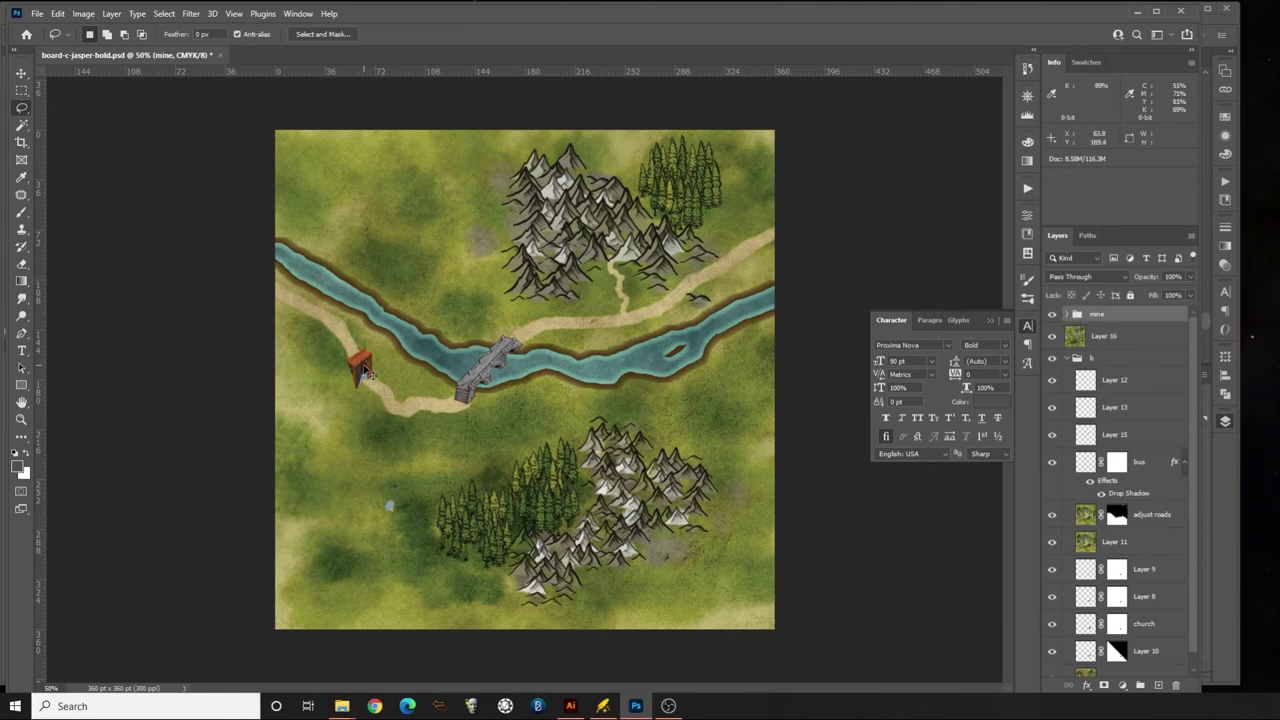
pyautogui.keyDown('ctrl'); pyautogui.click(370, 373); pyautogui.keyUp('ctrl')
pyautogui.moveTo(370, 373); pyautogui.dragTo(613, 246)
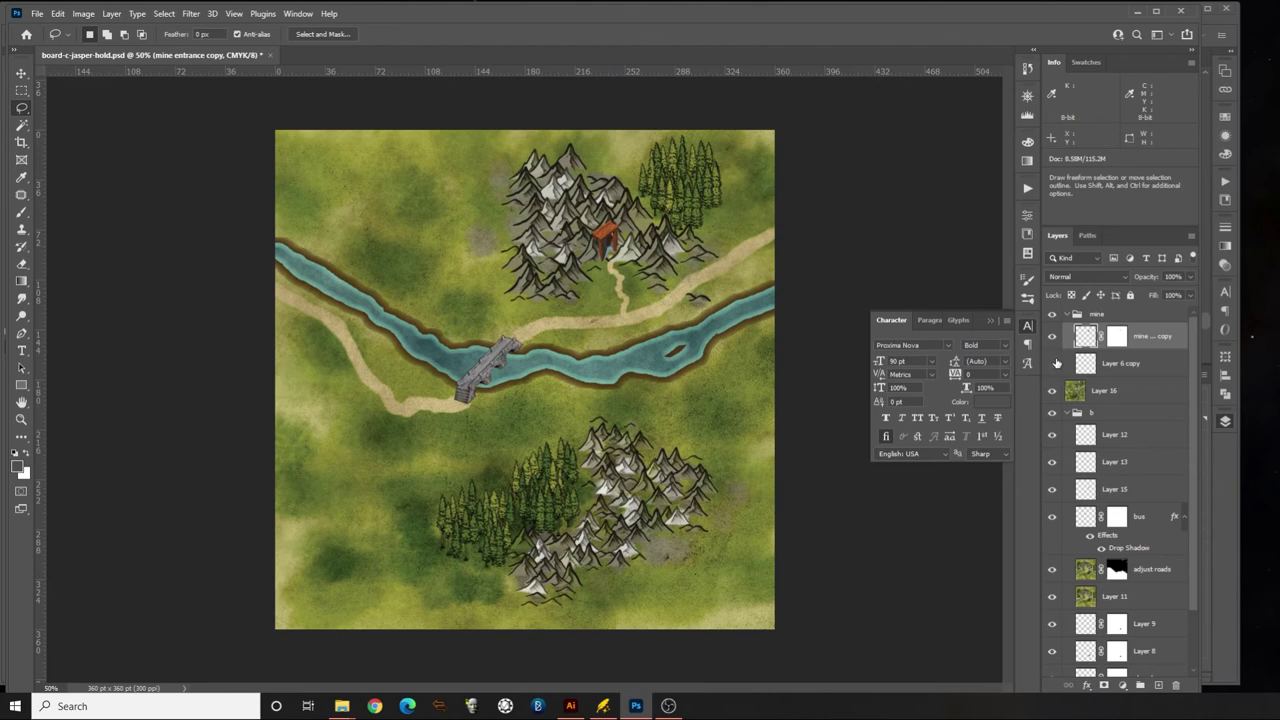
pyautogui.click(1086, 370)
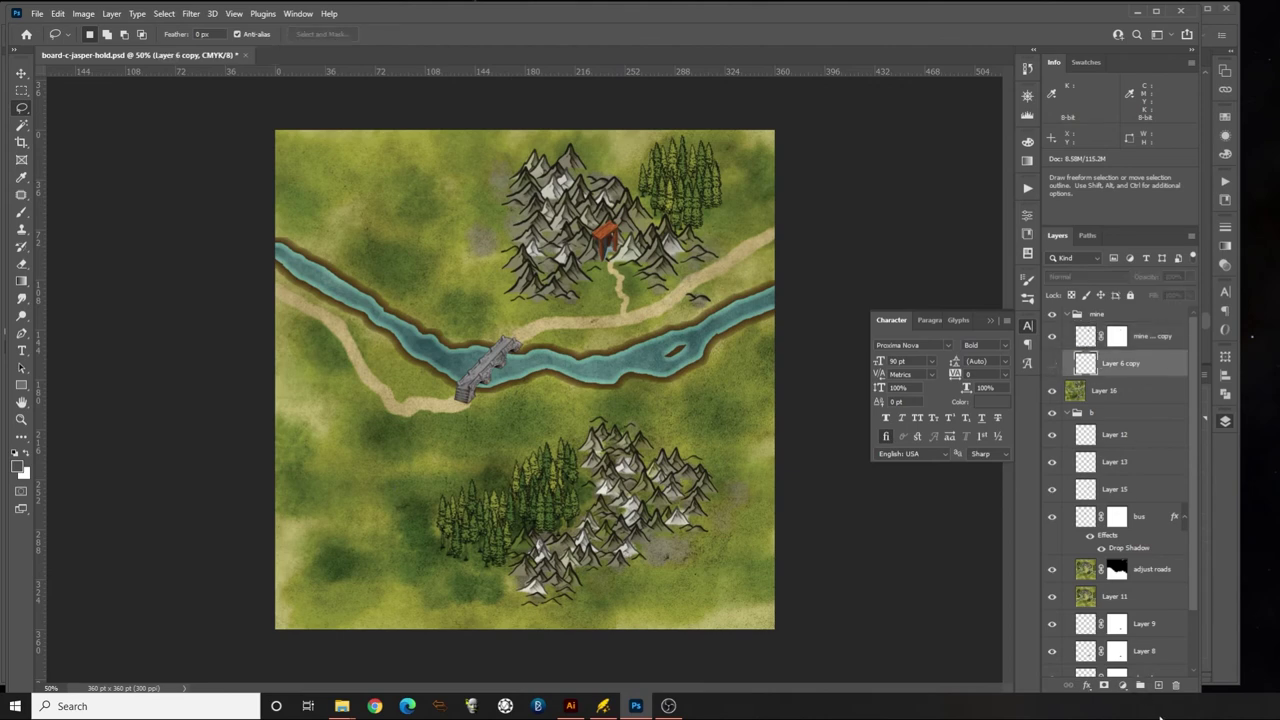
pyautogui.click(1177, 686)
pyautogui.click(534, 267)
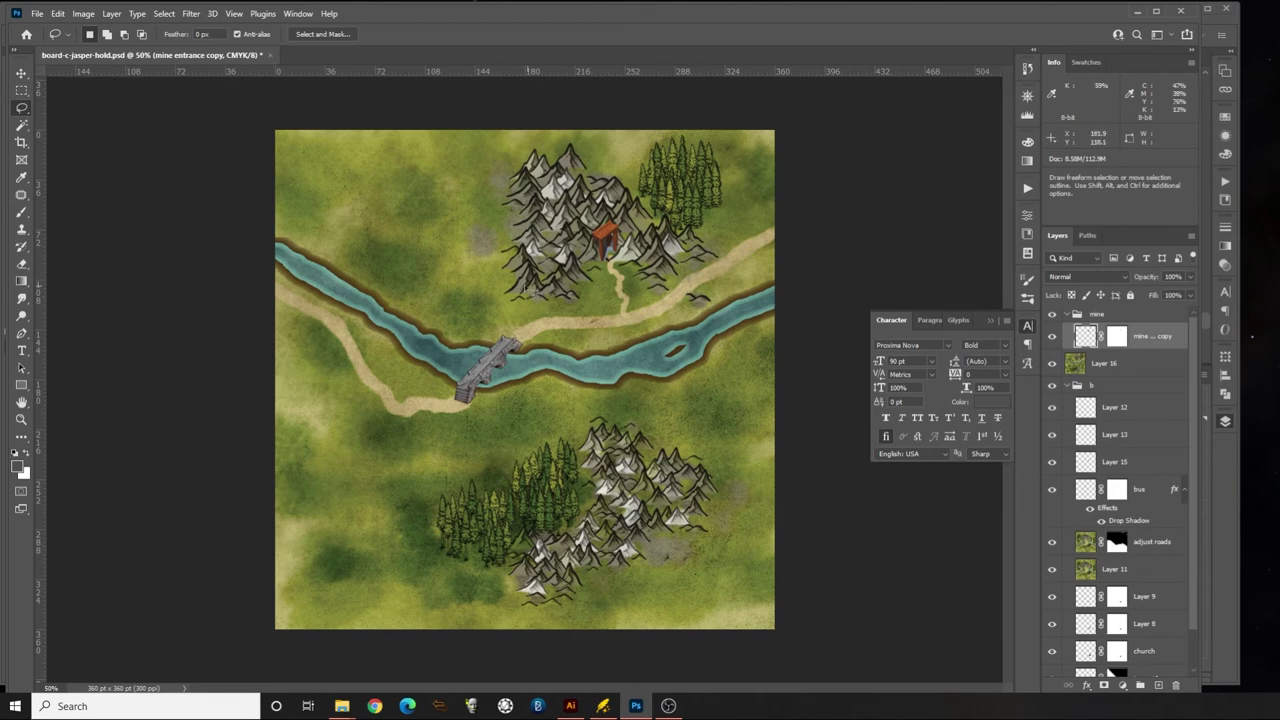
pyautogui.hotkey('ctrl', 's')
# In Illustrator, hide the forest, river, roads and base color layers and delete the grey hex outlines
pyautogui.click(570, 706)
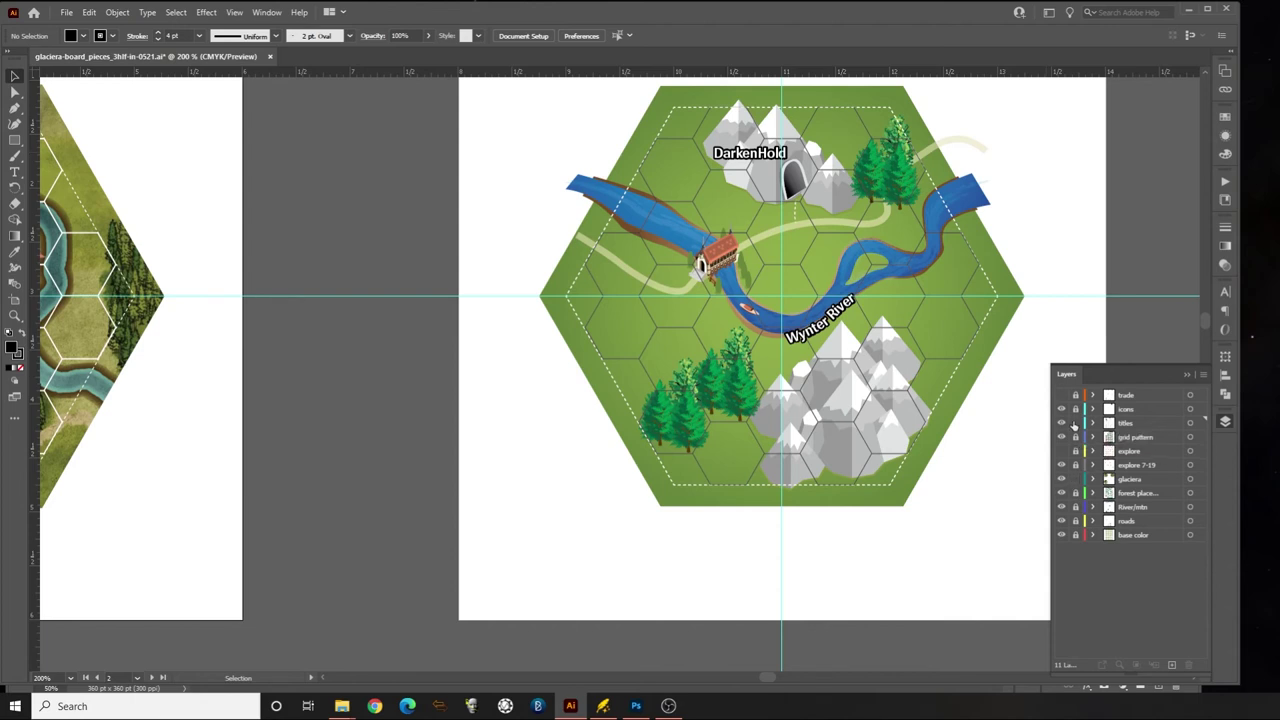
pyautogui.moveTo(1062, 507); pyautogui.dragTo(1062, 535)
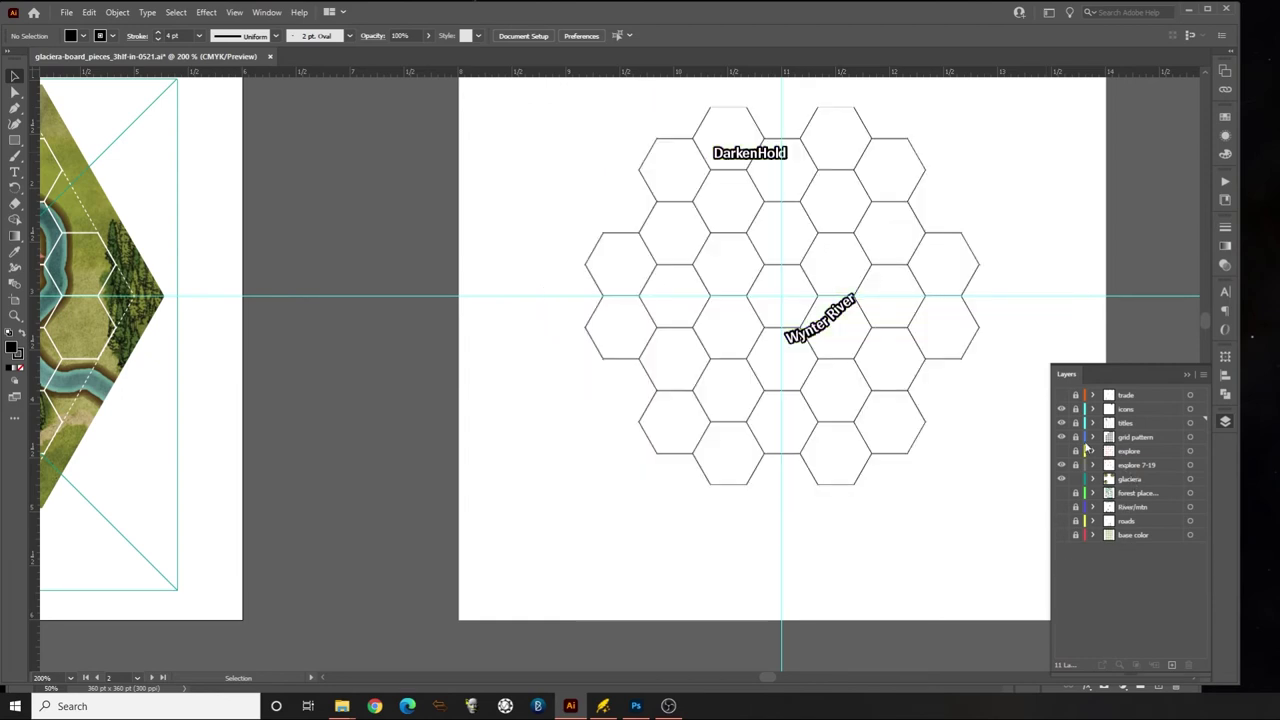
pyautogui.click(1138, 440)
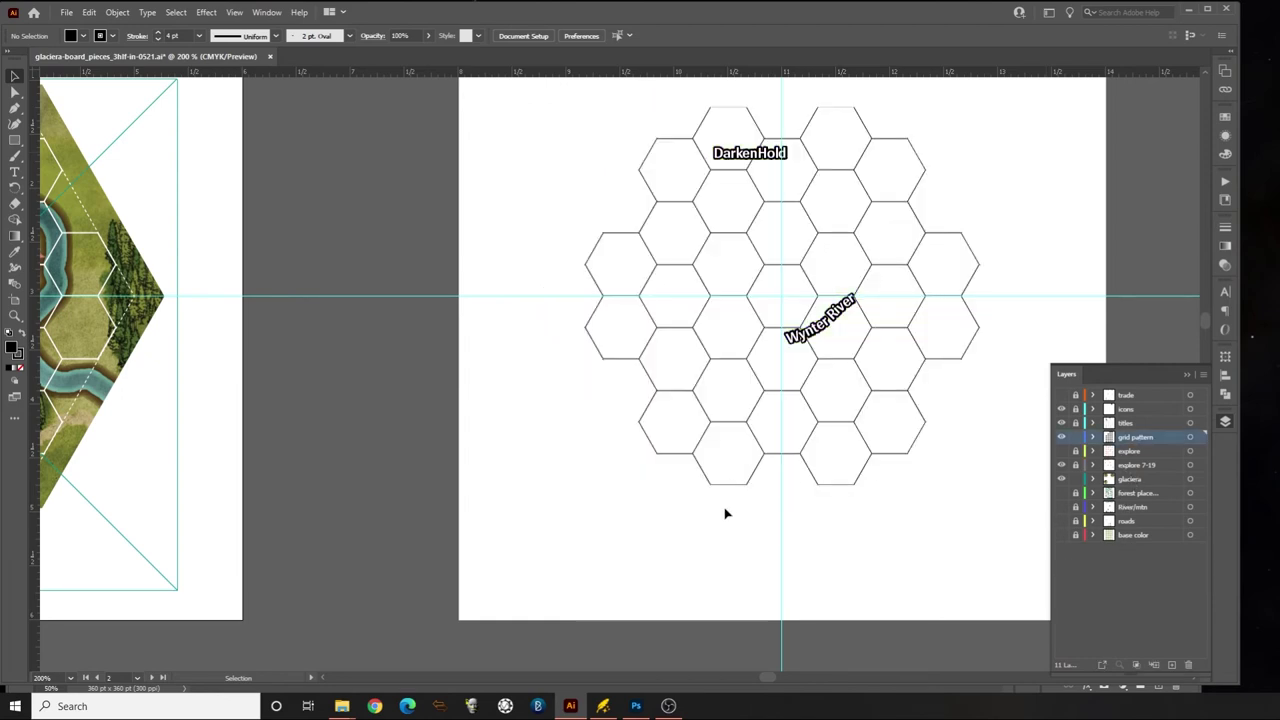
pyautogui.moveTo(636, 550); pyautogui.dragTo(866, 414)
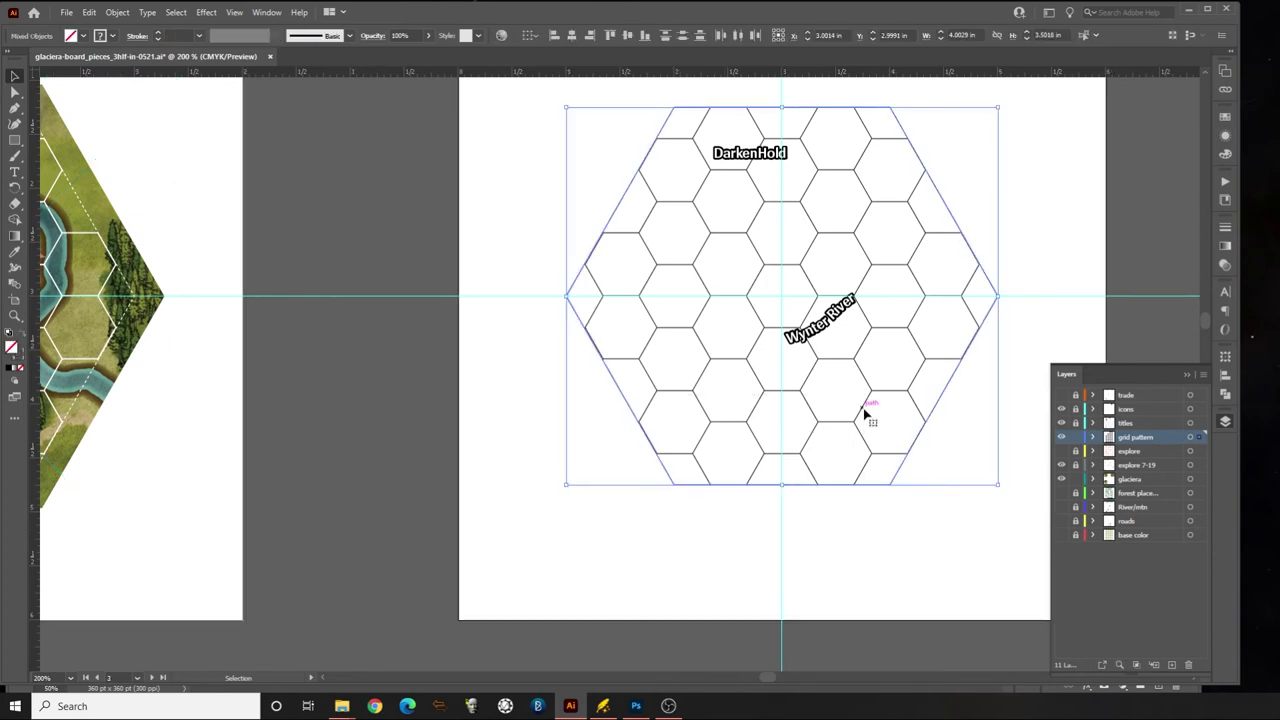
pyautogui.press('Delete')
# Inspect the white hex grid on the neighbouring Bonners Ferry board and target the glaciera layer
pyautogui.moveTo(490, 430); pyautogui.dragTo(1077, 451)
pyautogui.click(786, 383)
pyautogui.click(805, 392)
pyautogui.moveTo(790, 188); pyautogui.dragTo(642, 283)
pyautogui.press('a')
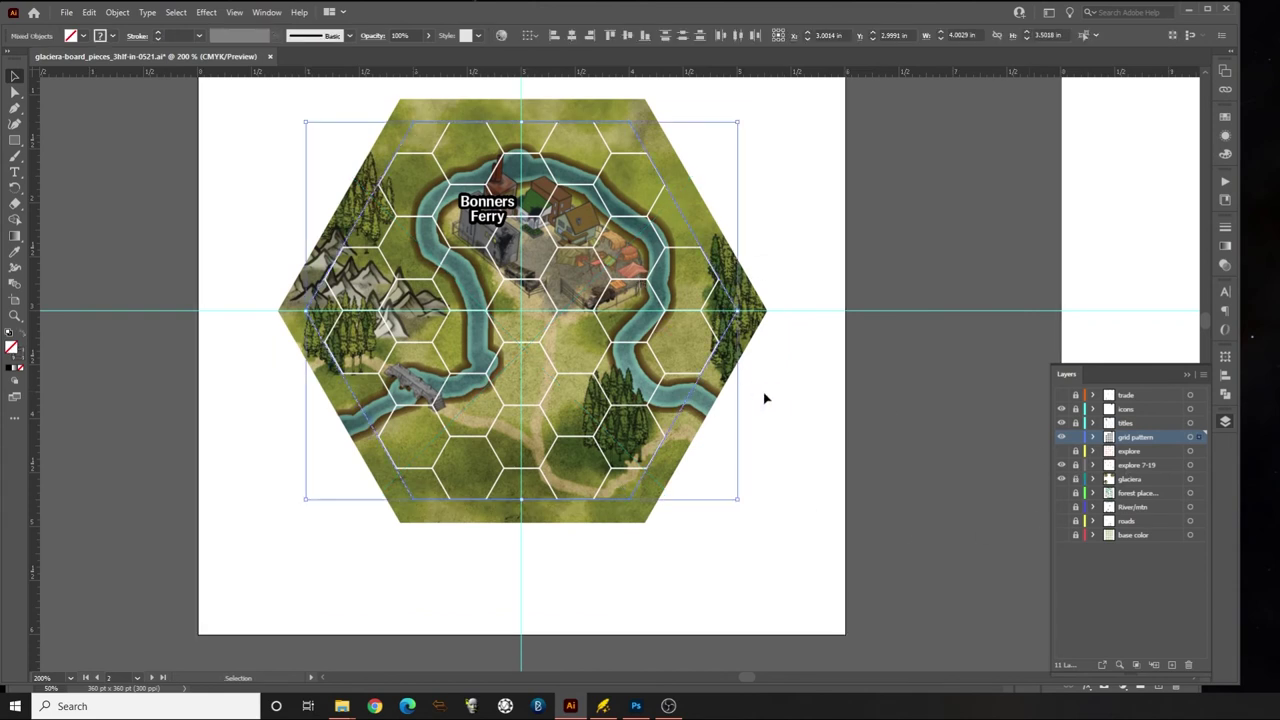
pyautogui.click(766, 391)
pyautogui.hscroll(10, 908, 371)
pyautogui.hscroll(3, 580, 325)
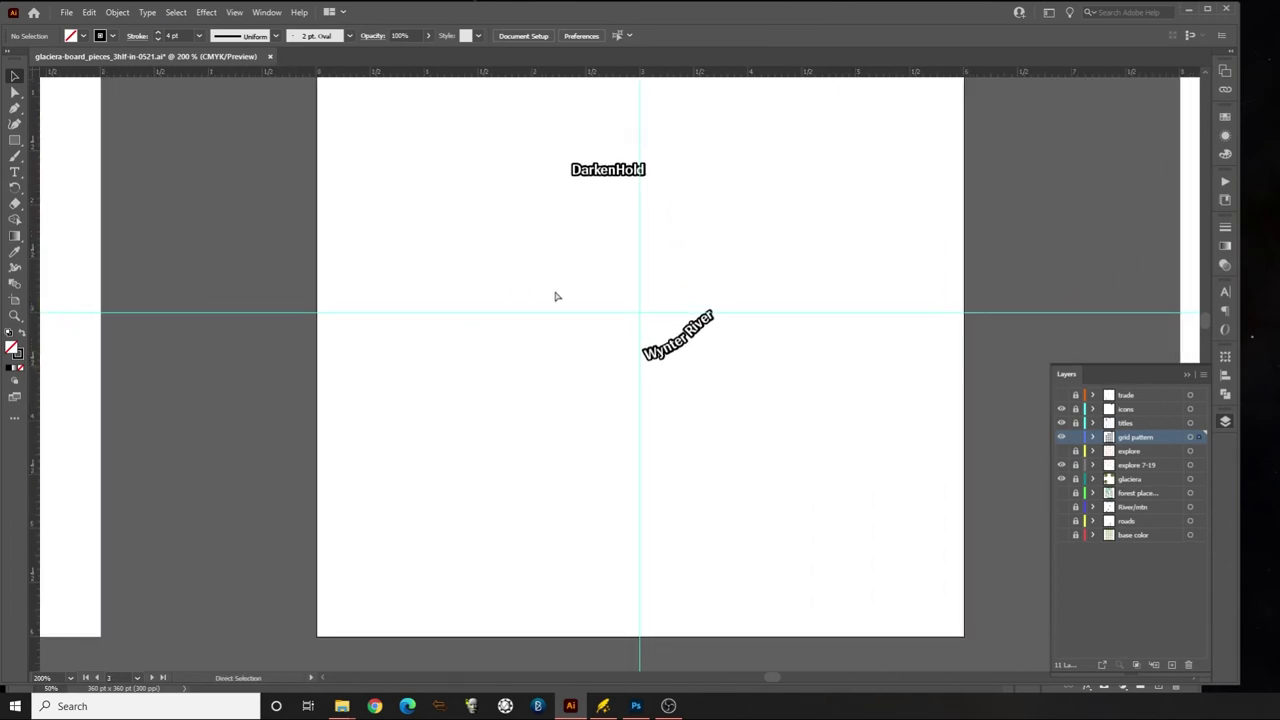
pyautogui.click(555, 293)
pyautogui.hscroll(2, 800, 400)
pyautogui.click(1130, 481)
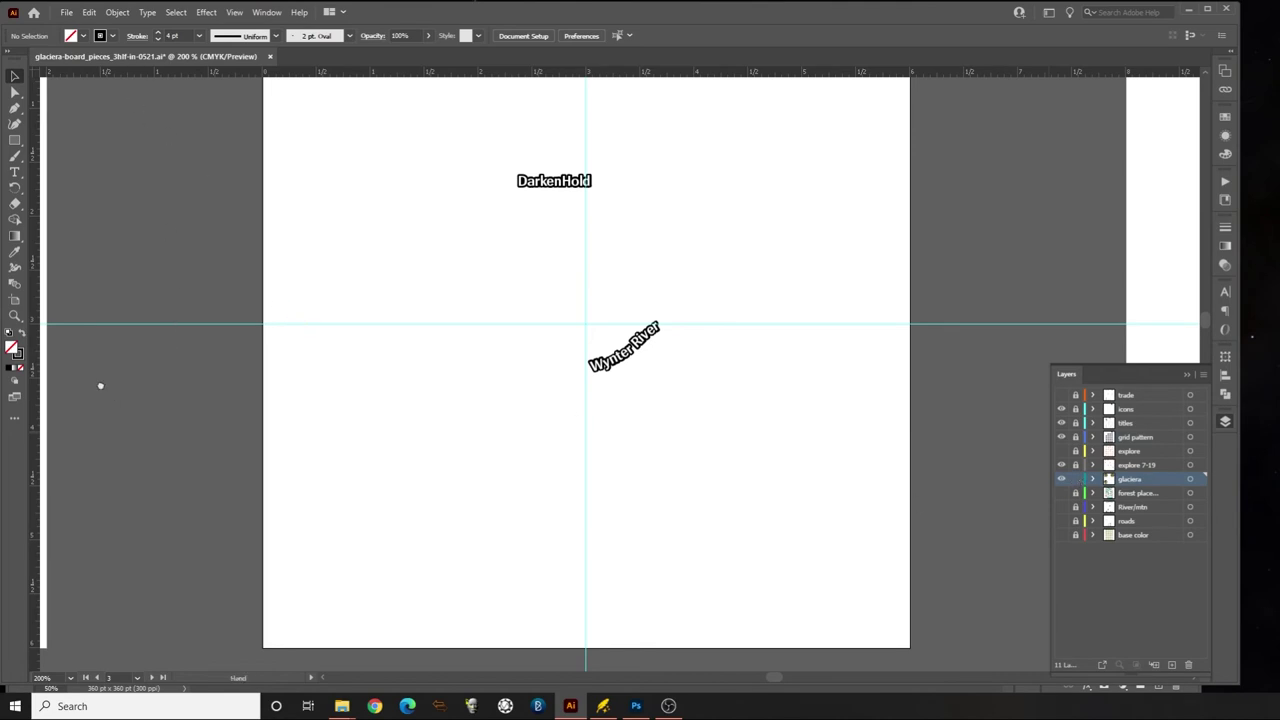
# Paste the copied Bonners Ferry hex map in place on the DarkenHold board
pyautogui.moveTo(126, 383); pyautogui.dragTo(803, 371)
pyautogui.click(531, 242)
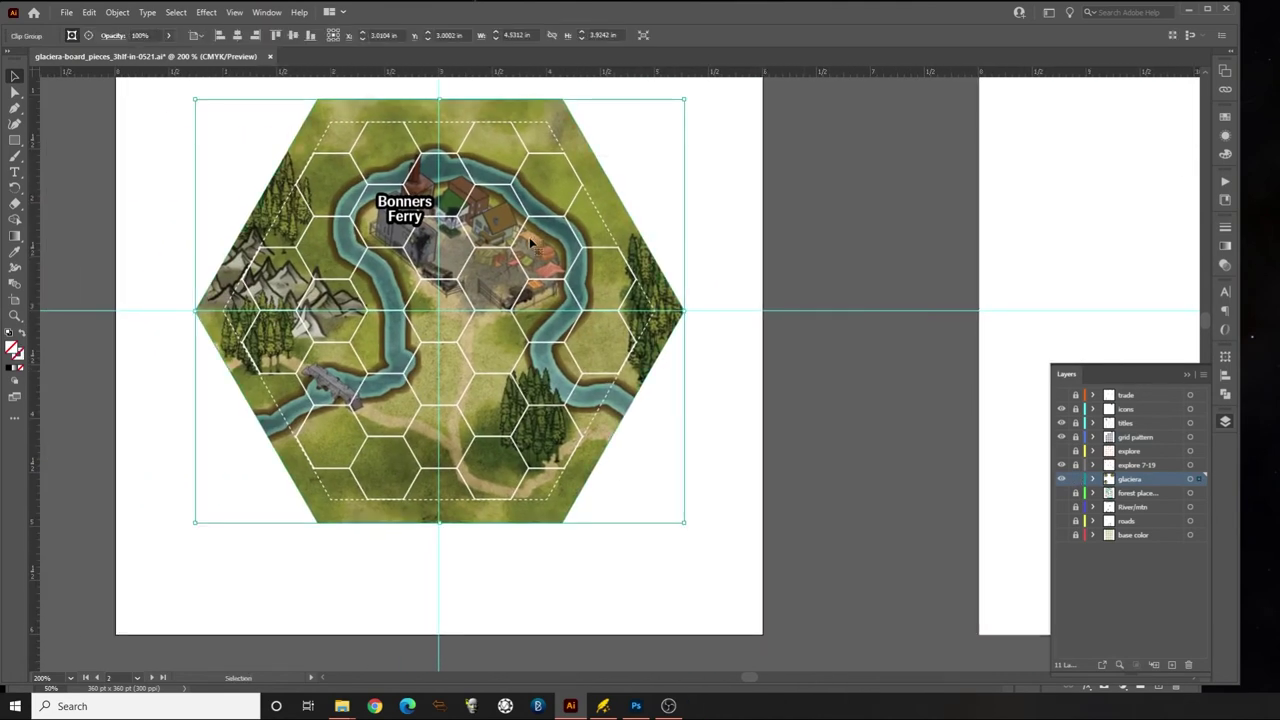
pyautogui.press('v')
pyautogui.click(729, 434)
pyautogui.moveTo(843, 386); pyautogui.dragTo(183, 408)
pyautogui.press('a')
pyautogui.hotkey('ctrl', 'shift', 'v')
pyautogui.press('v')
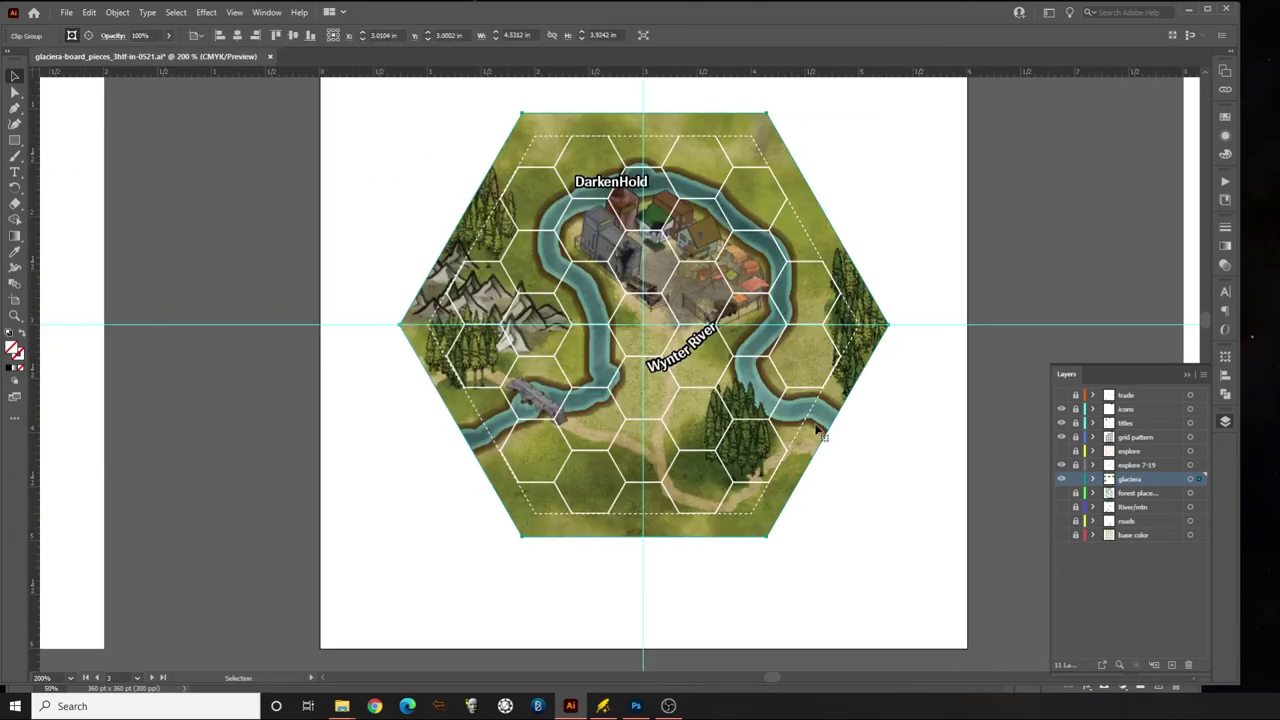
# Isolate the pasted map's clip group and select its placed image in the Links panel
pyautogui.click(968, 464)
pyautogui.click(870, 312)
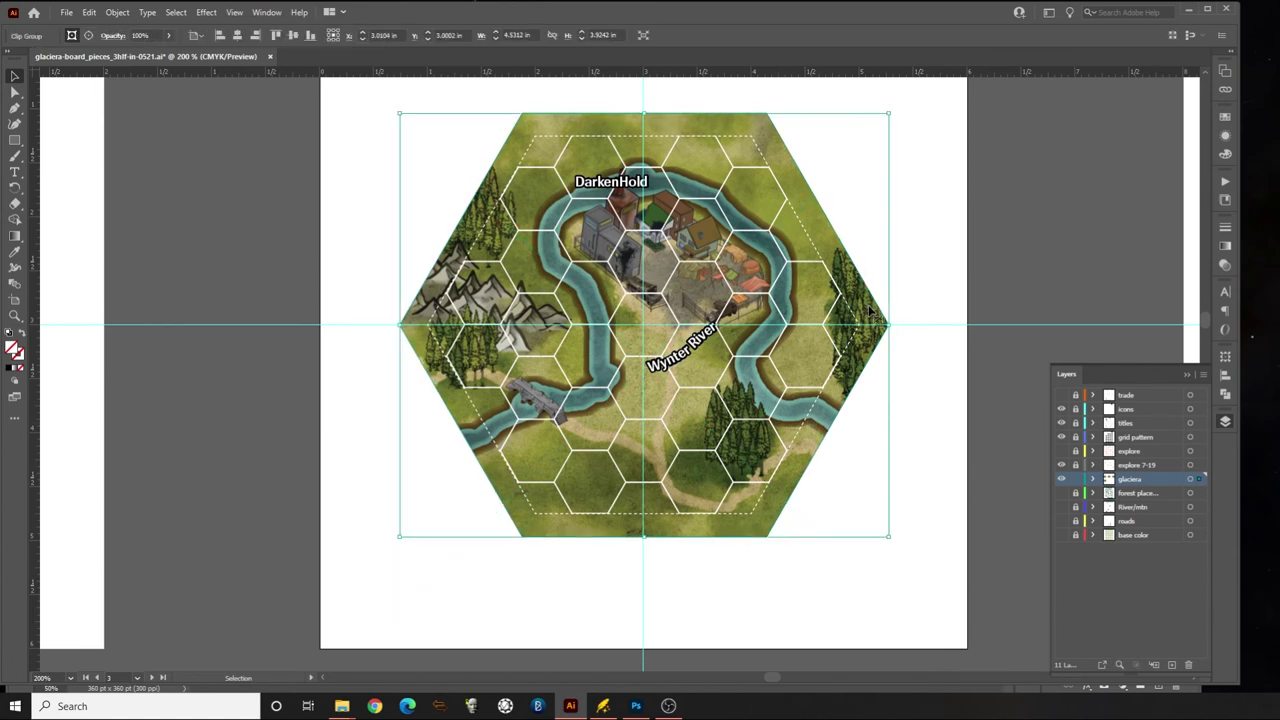
pyautogui.doubleClick(870, 312)
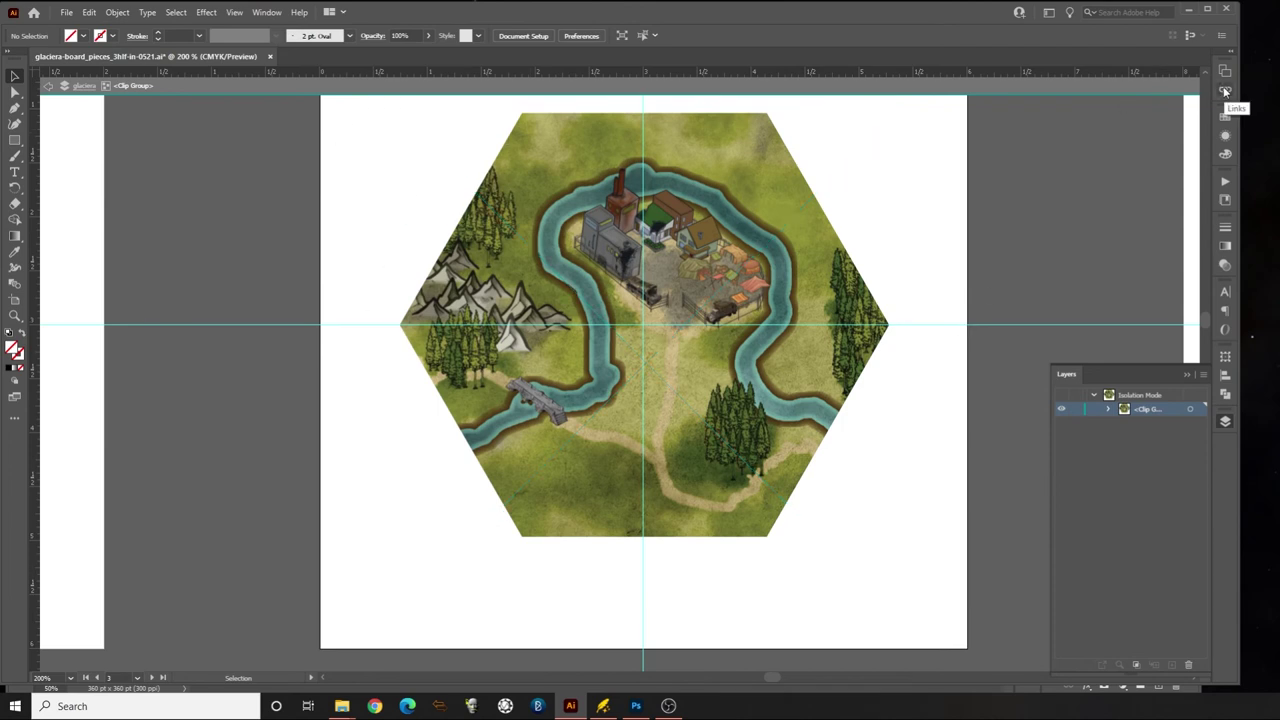
pyautogui.click(1225, 91)
pyautogui.scroll(-3, 1150, 108)
pyautogui.scroll(3, 1092, 110)
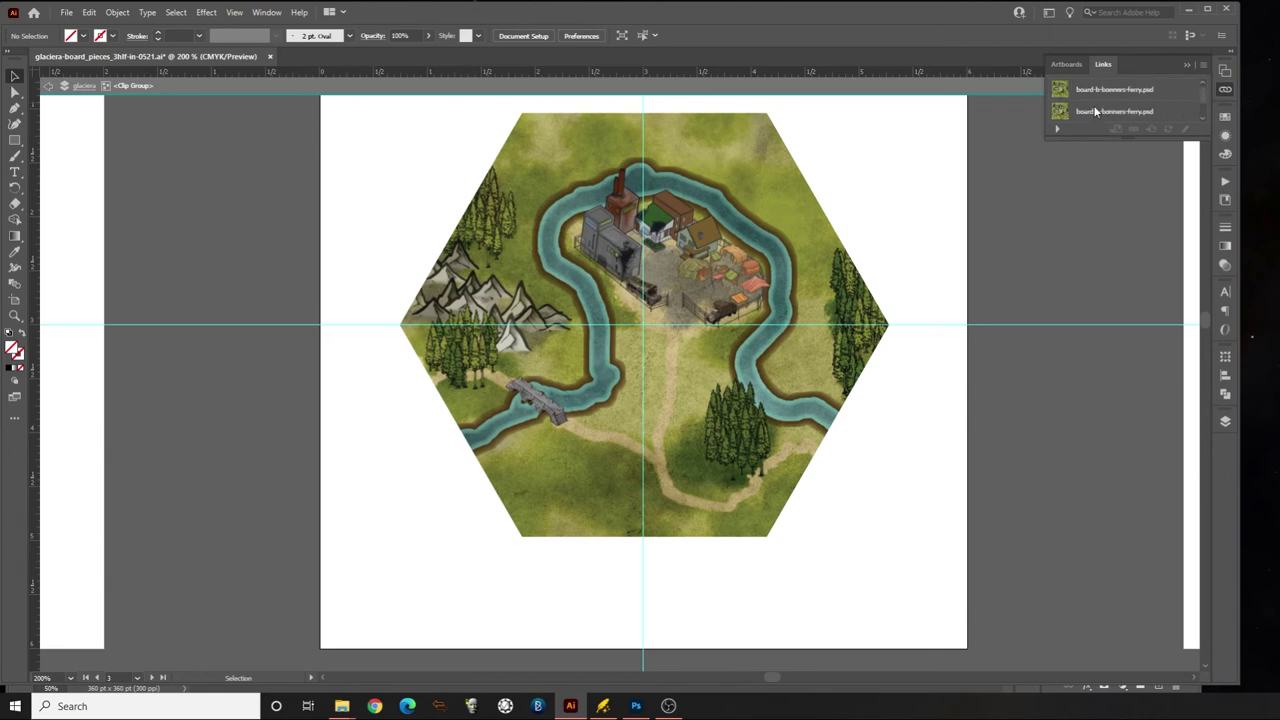
pyautogui.click(823, 241)
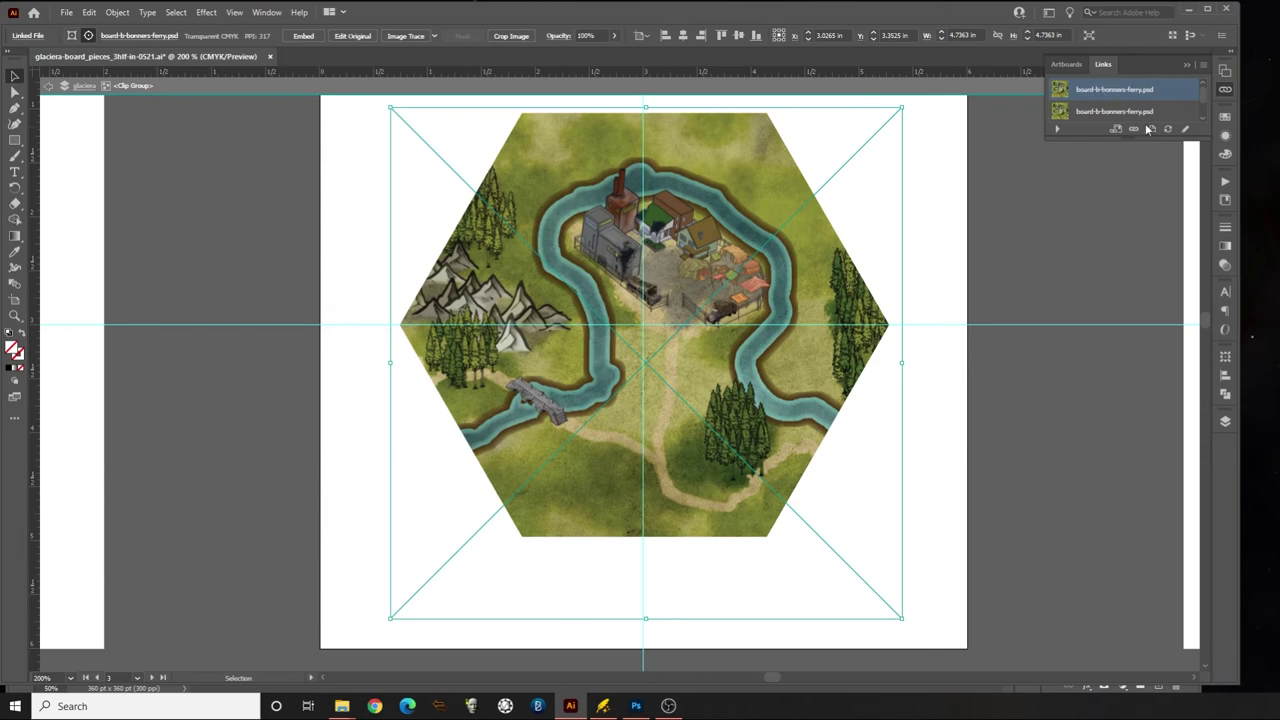
# Relink the placed map image to board-c-jasper-hold.psd, then deselect it
pyautogui.click(1133, 130)
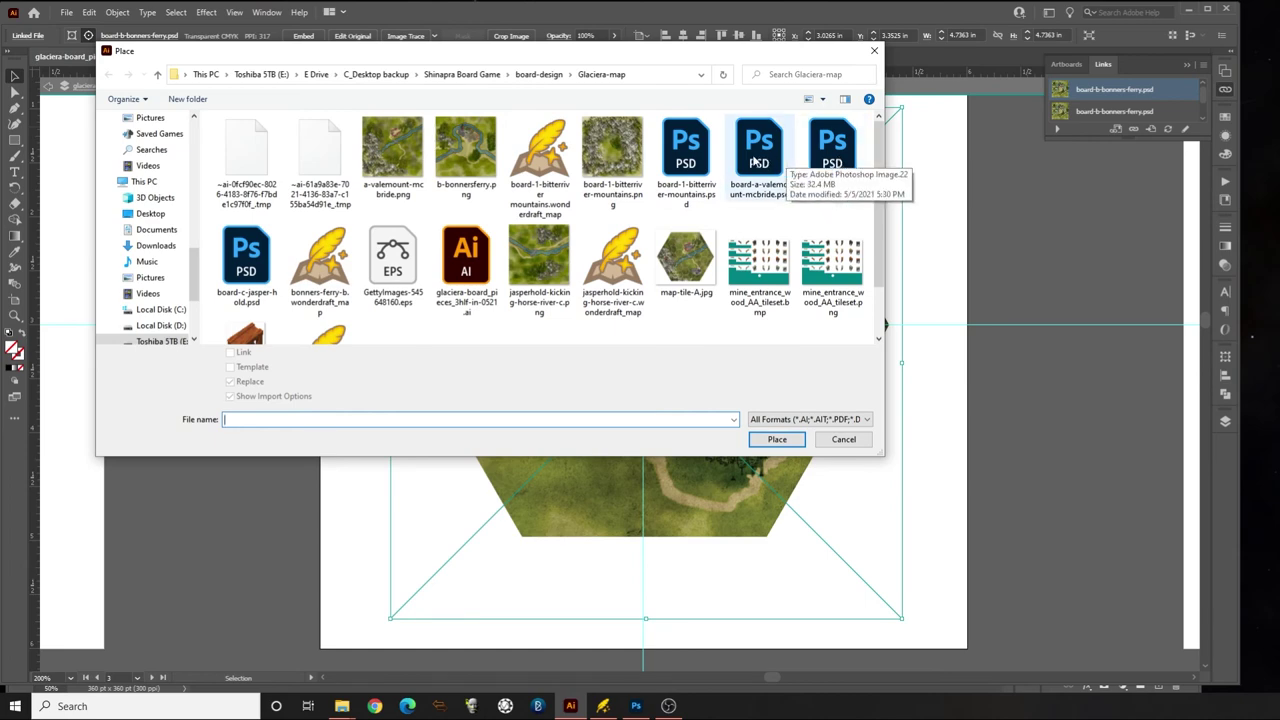
pyautogui.click(230, 255)
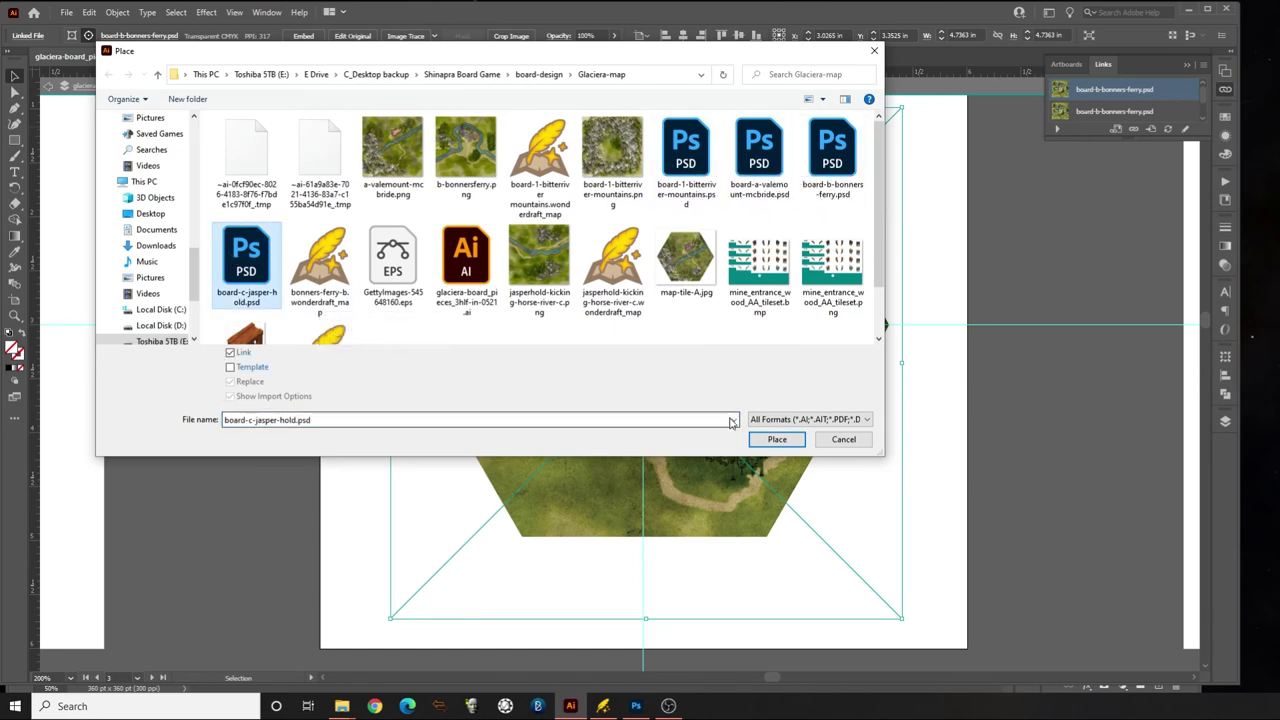
pyautogui.click(777, 439)
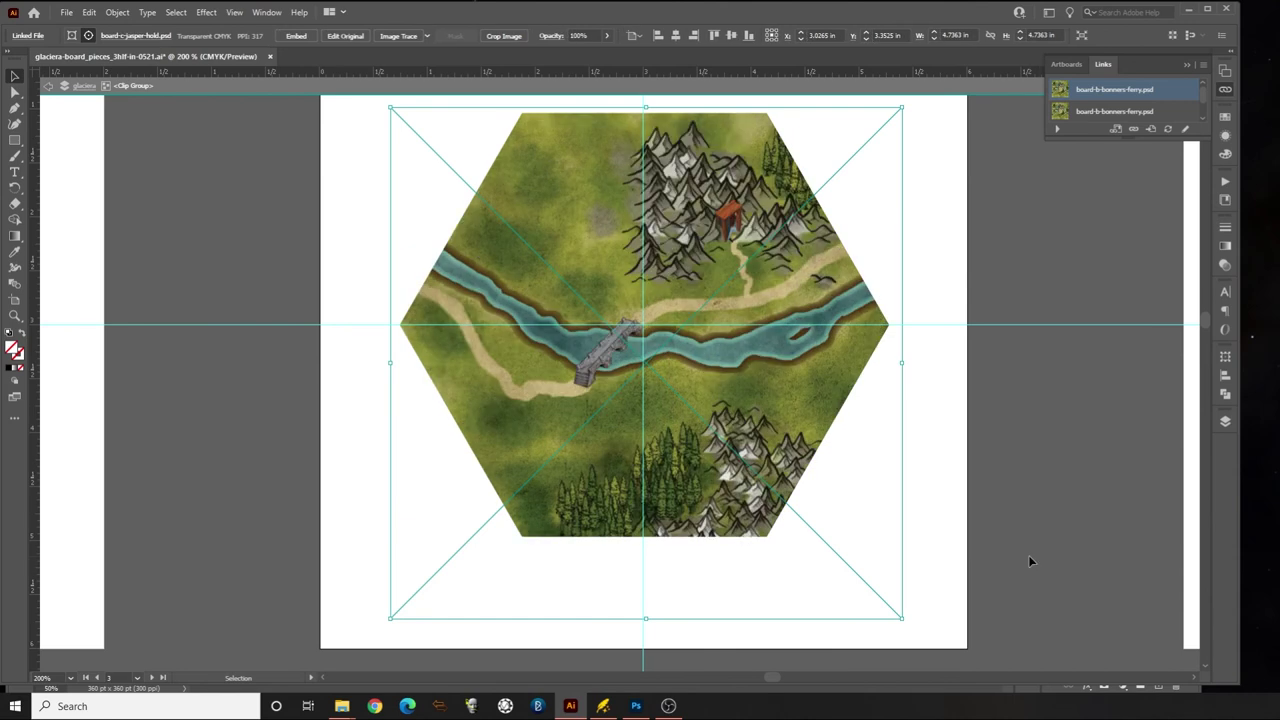
pyautogui.click(1014, 415)
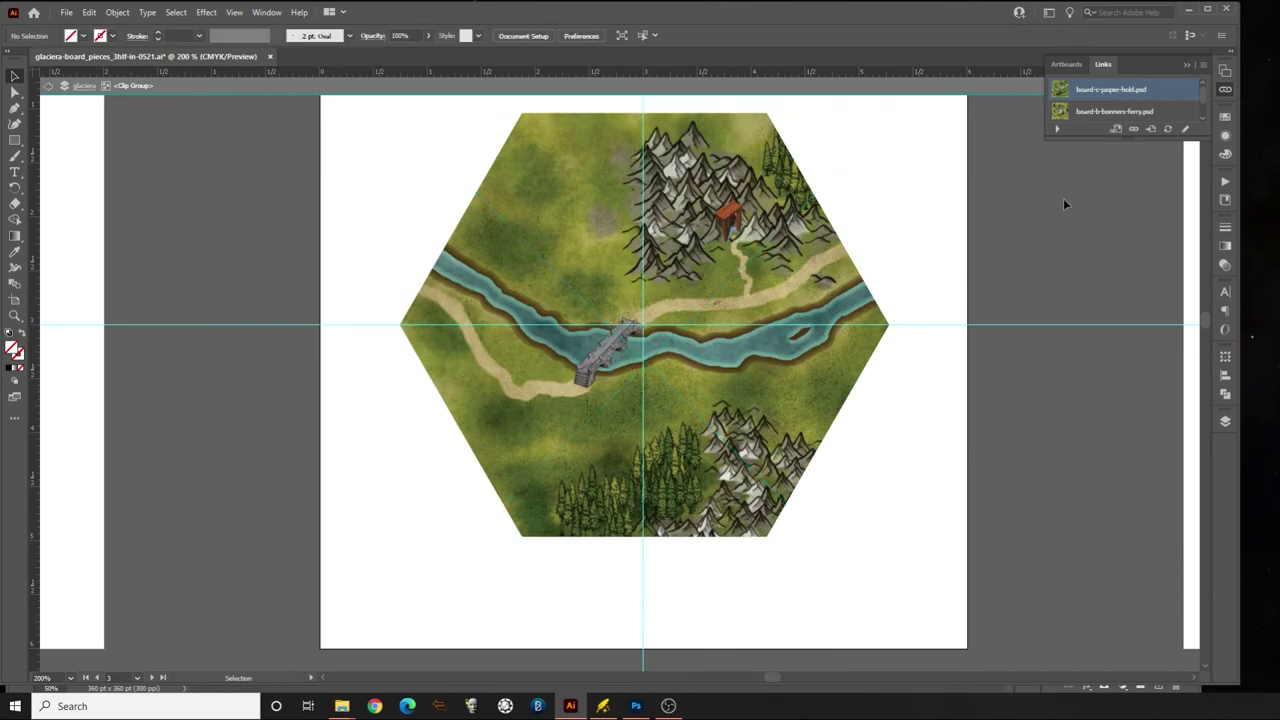
# Leave and re-enter isolation mode to get back to the full DarkenHold board artwork
pyautogui.click(1225, 422)
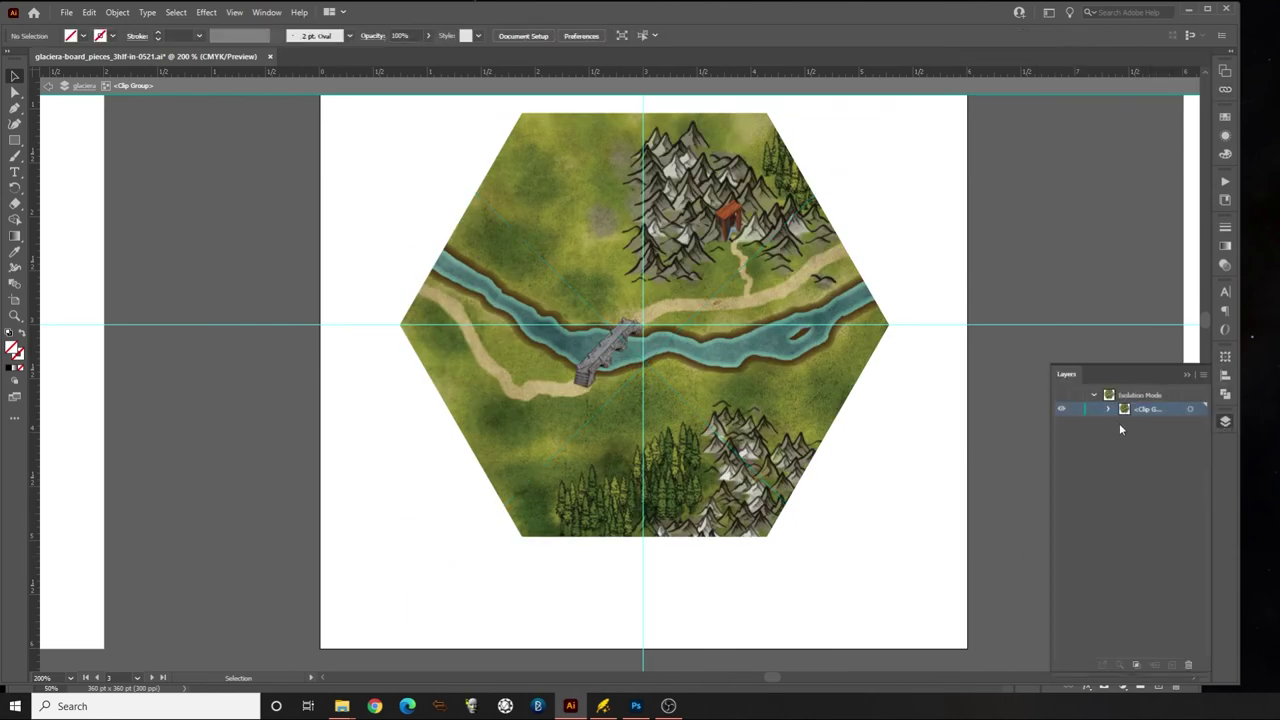
pyautogui.click(48, 86)
pyautogui.click(48, 86)
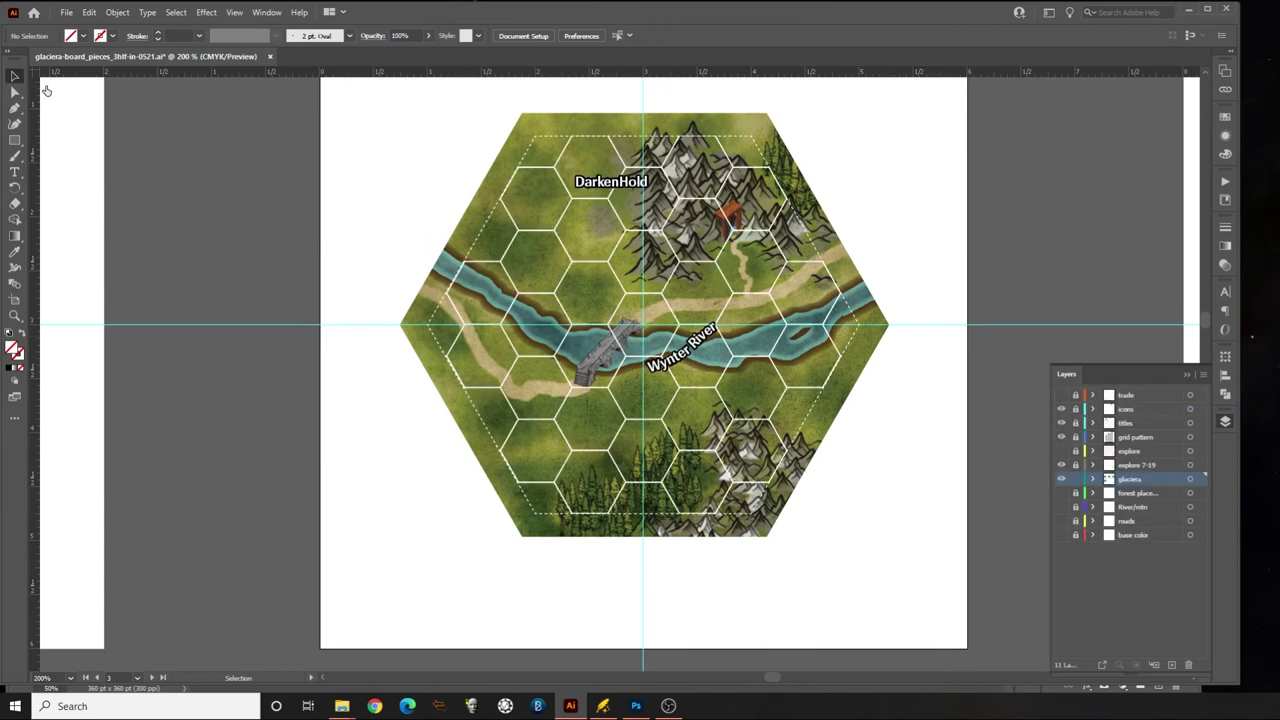
pyautogui.doubleClick(869, 317)
pyautogui.click(268, 298)
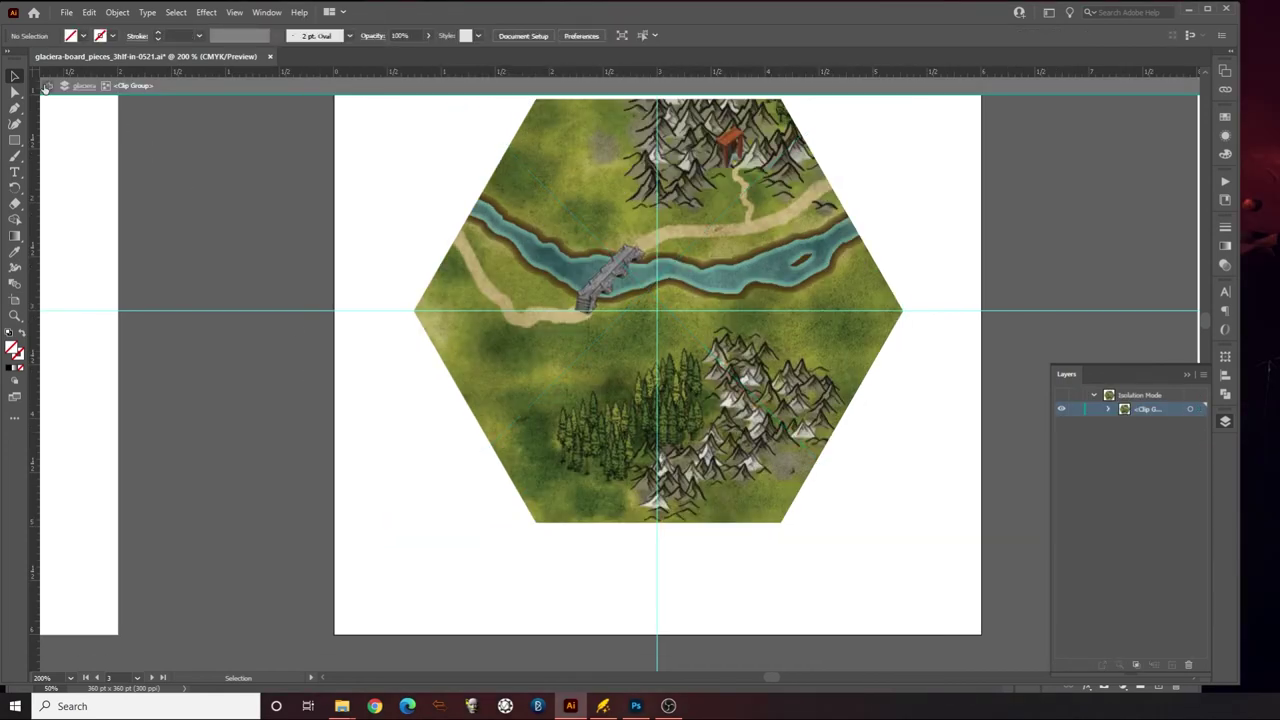
pyautogui.doubleClick(230, 300)
pyautogui.doubleClick(196, 302)
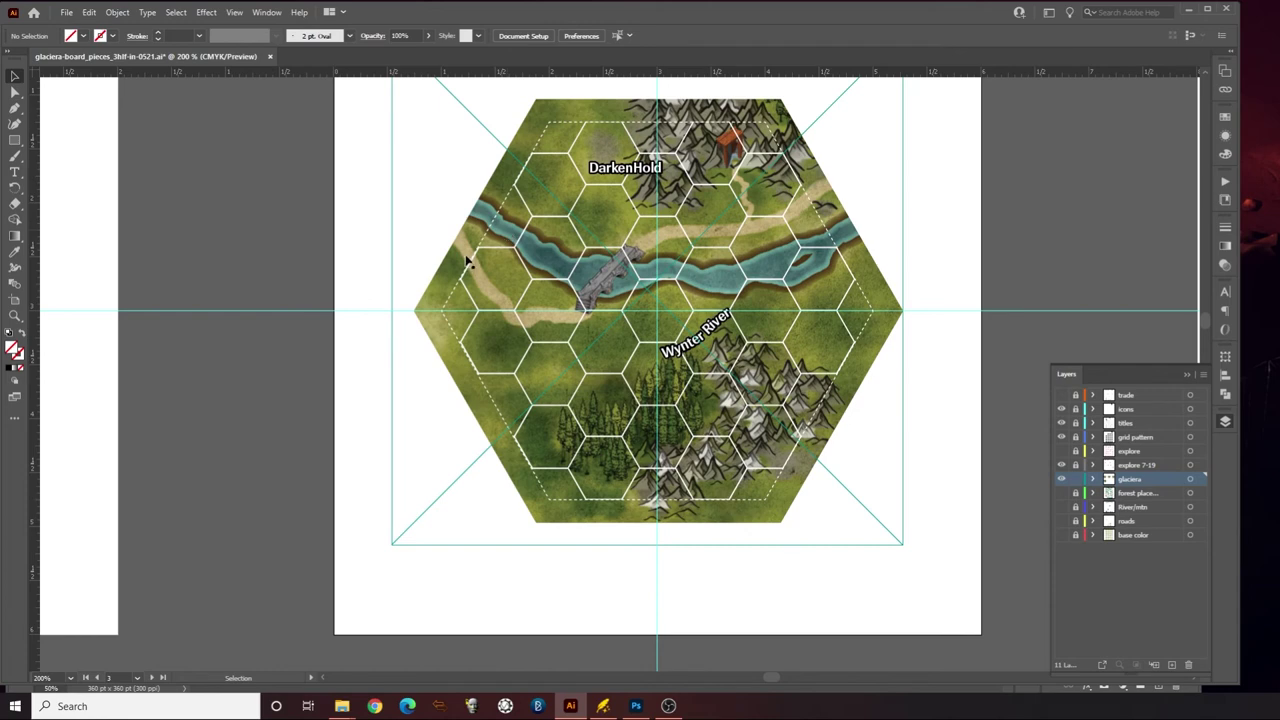
pyautogui.moveTo(329, 429); pyautogui.dragTo(394, 409)
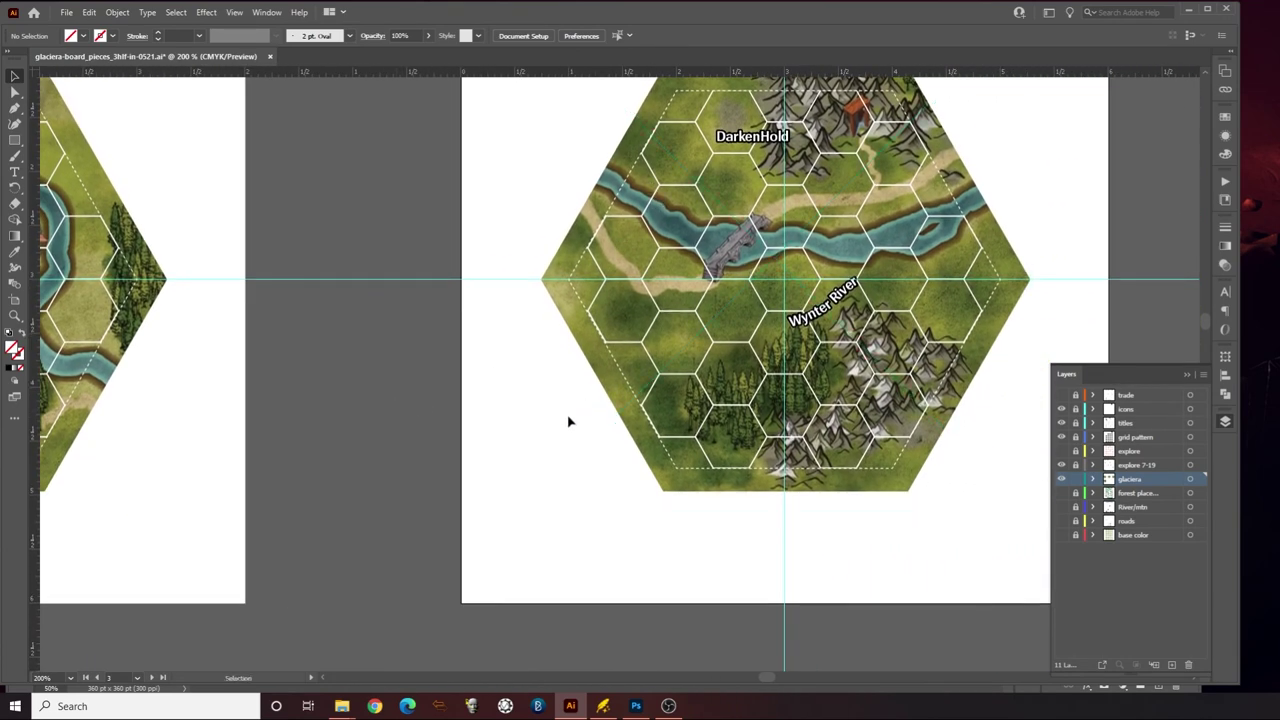
# Nudge the map image slightly upward inside its hex frame, then exit isolation
pyautogui.doubleClick(630, 404)
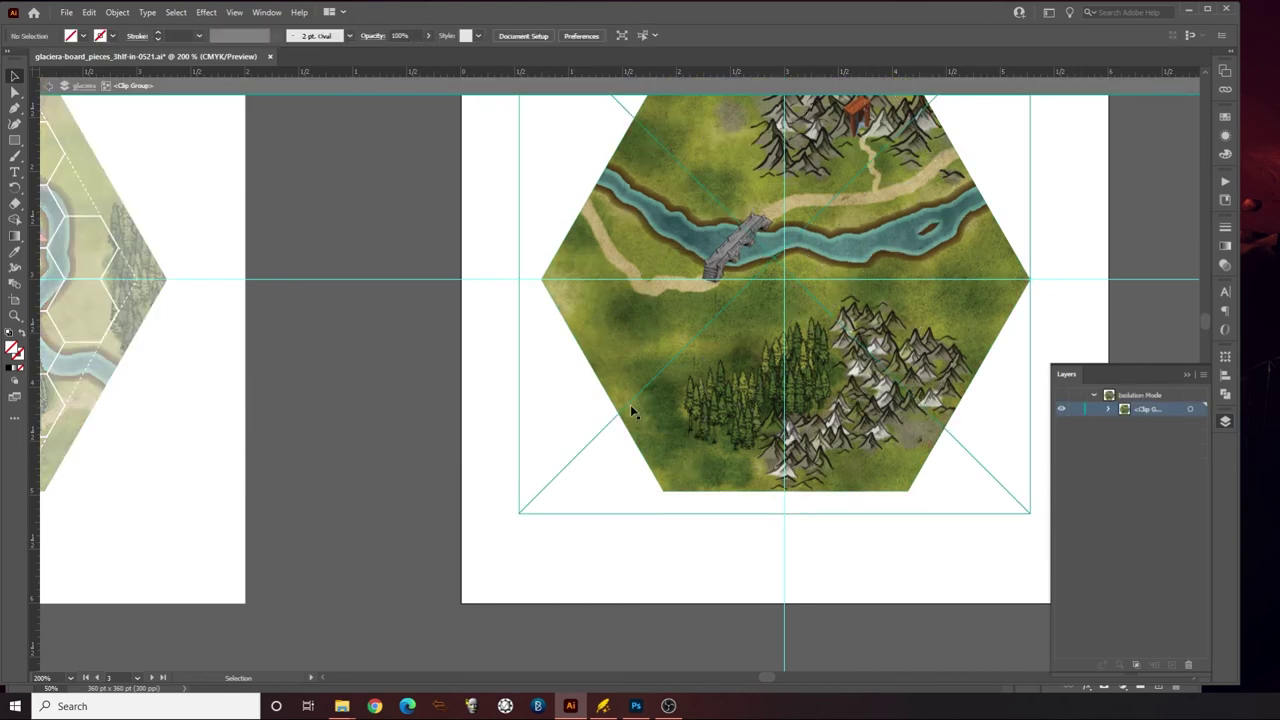
pyautogui.moveTo(631, 410); pyautogui.dragTo(634, 396)
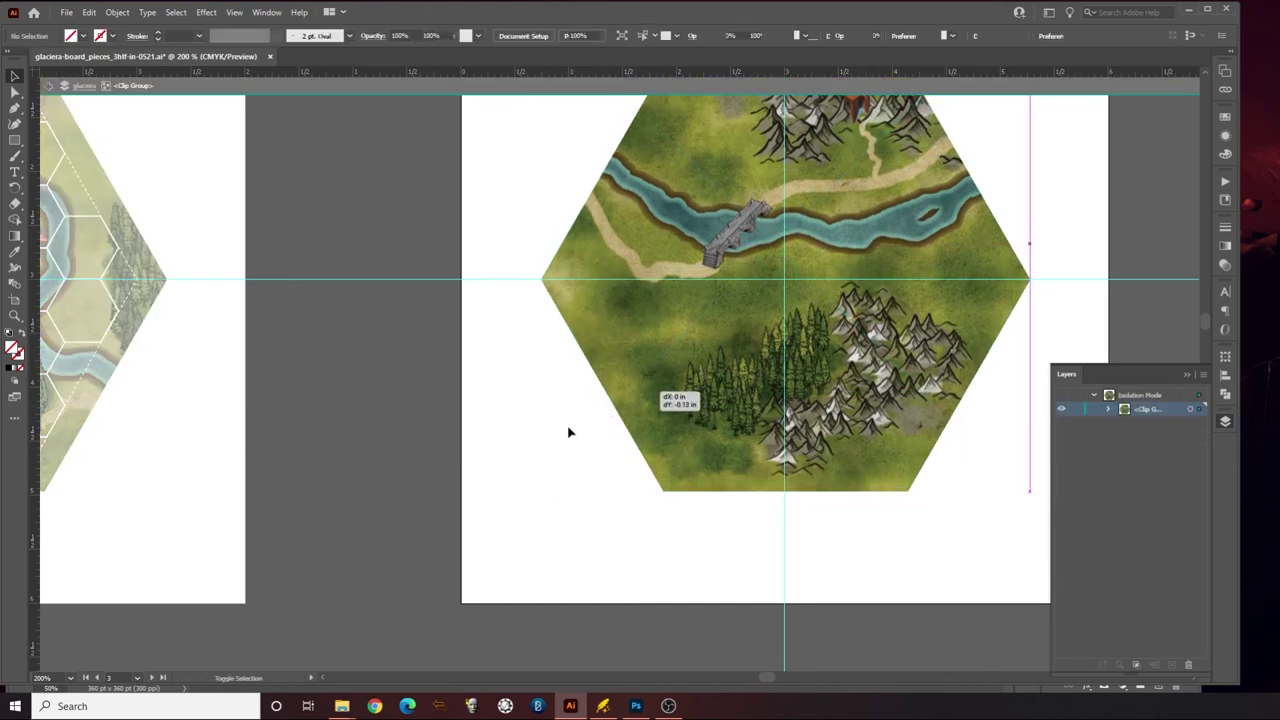
pyautogui.scroll(2, 340, 320)
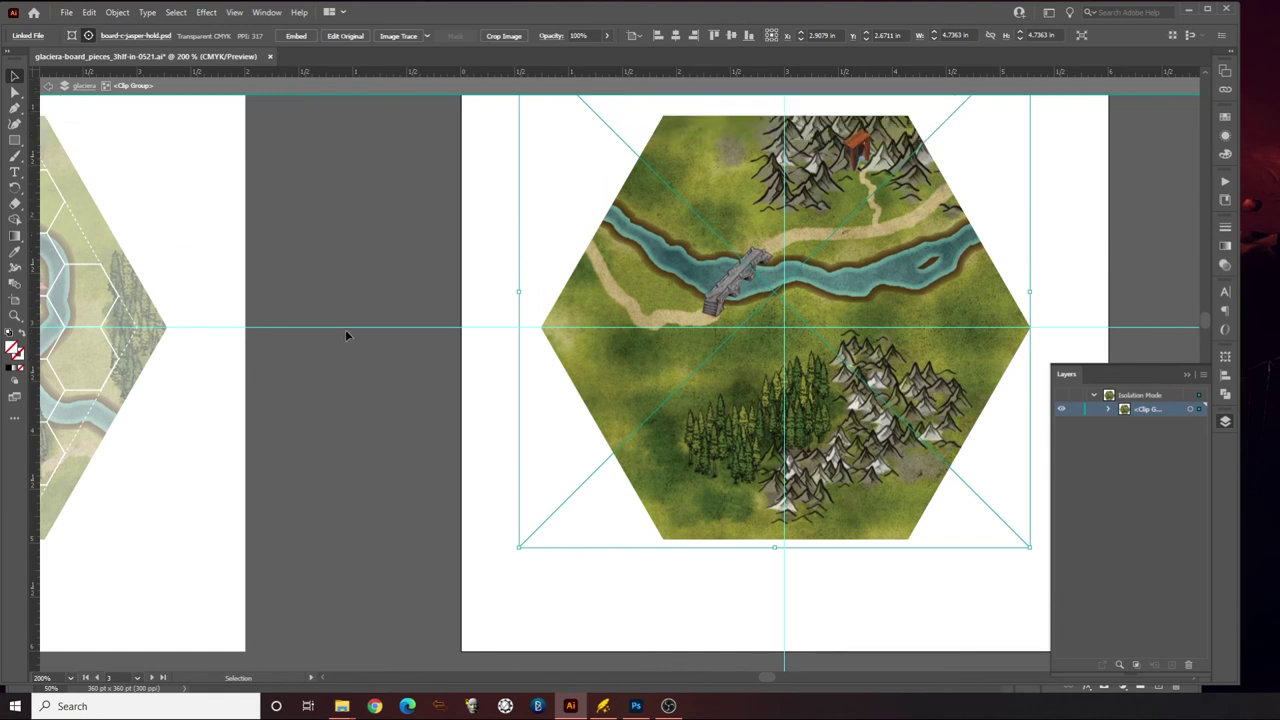
pyautogui.click(49, 86)
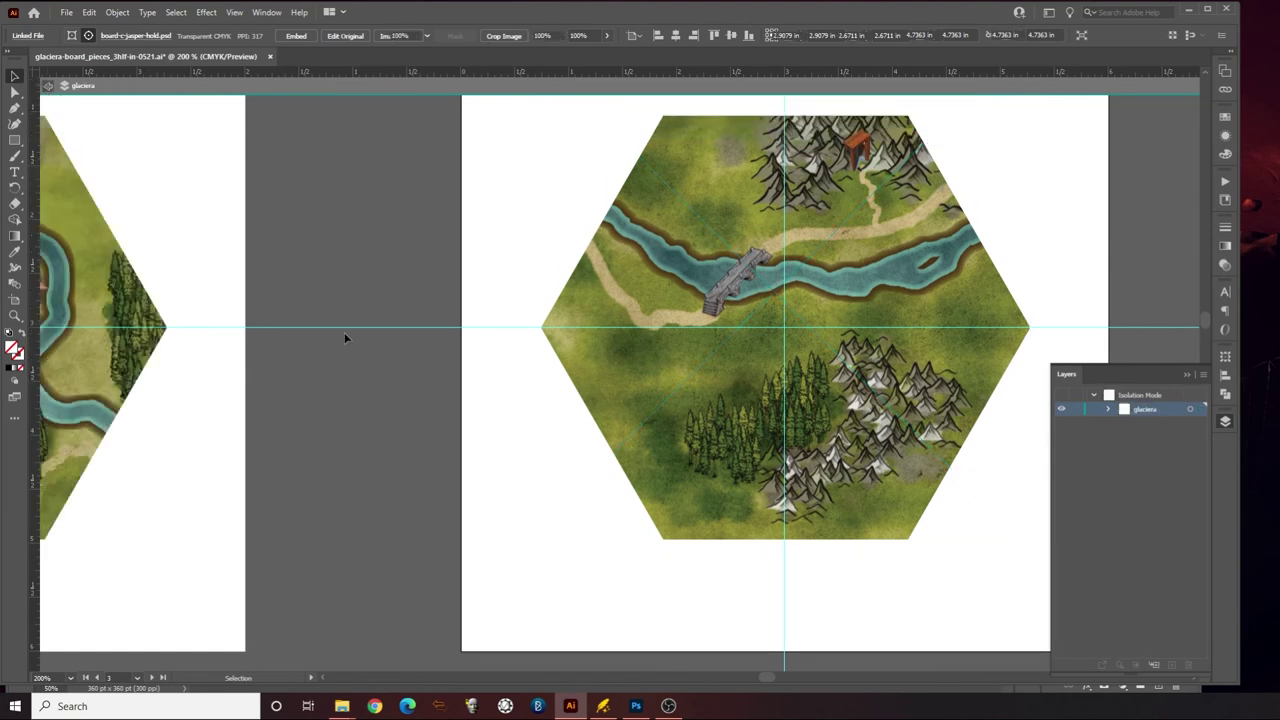
pyautogui.doubleClick(400, 355)
pyautogui.press('space')
pyautogui.moveTo(307, 493); pyautogui.dragTo(531, 491)
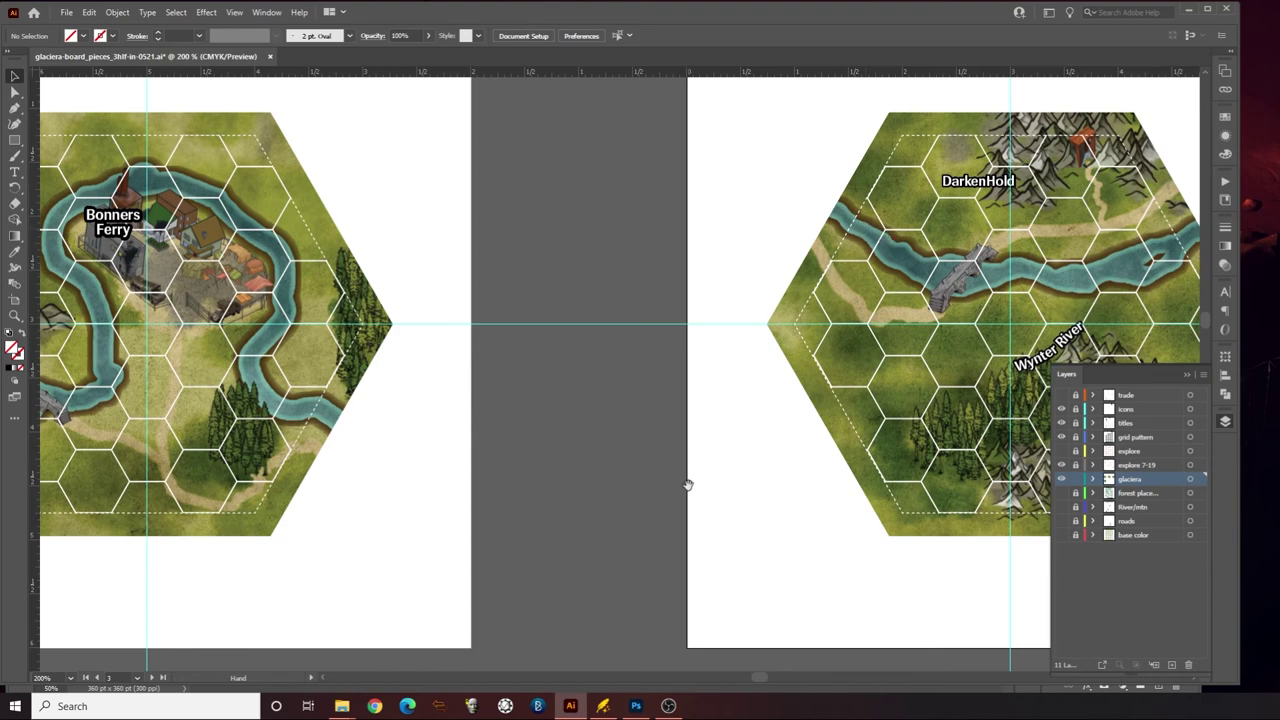
# Check the hex tiles, select the map clip group, and bring Photoshop forward
pyautogui.moveTo(686, 487); pyautogui.dragTo(434, 482)
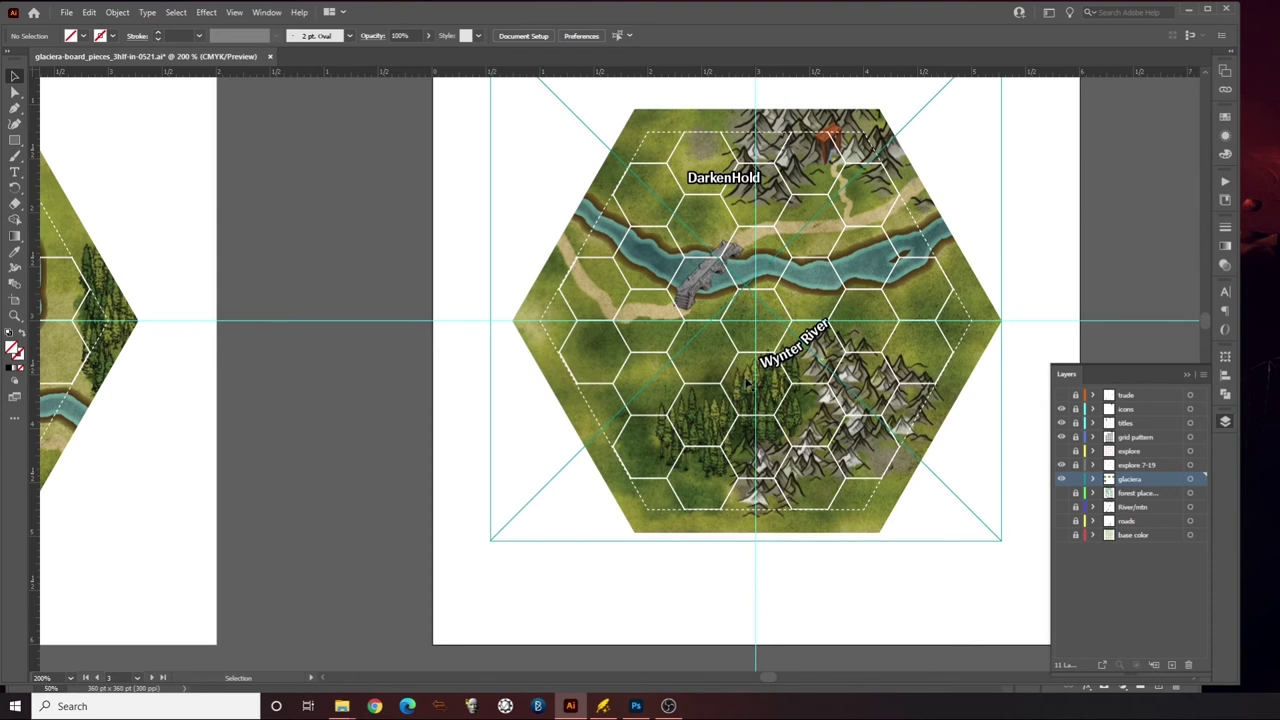
pyautogui.click(806, 352)
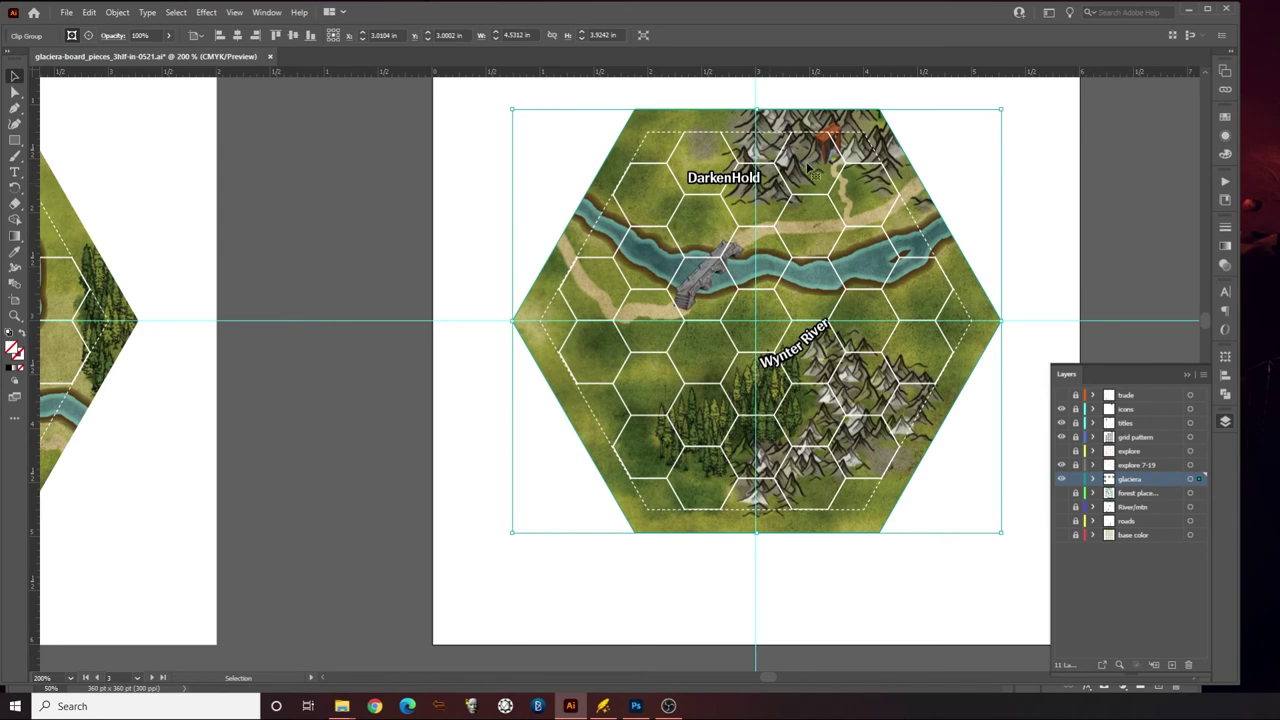
pyautogui.click(627, 712)
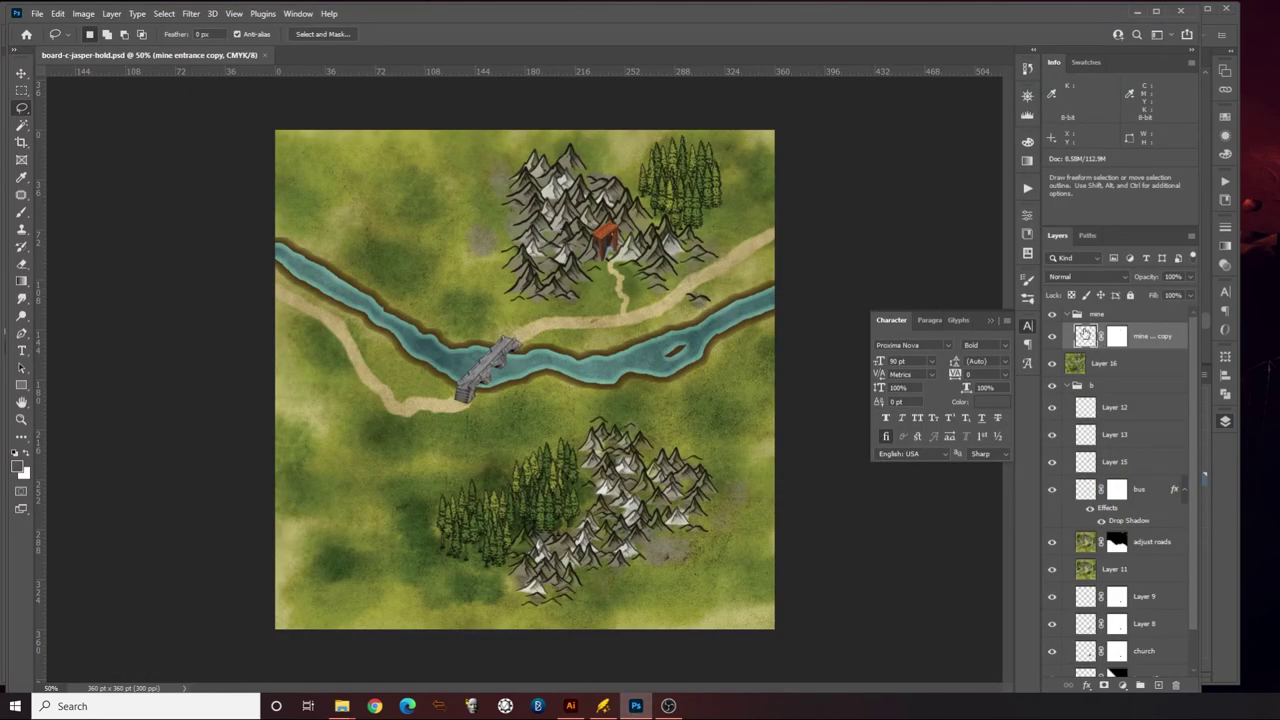
# Shift the mine entrance slightly down and left on its layer and save the map
pyautogui.click(1085, 333)
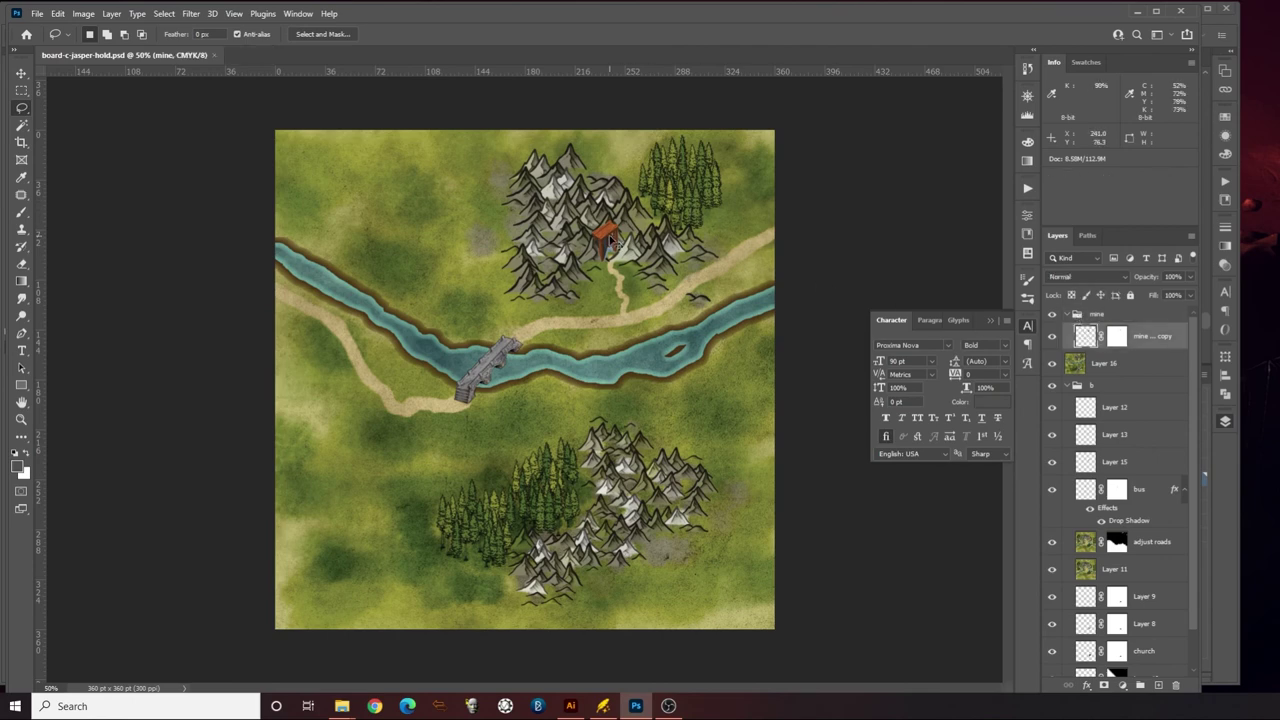
pyautogui.moveTo(612, 240); pyautogui.dragTo(574, 260)
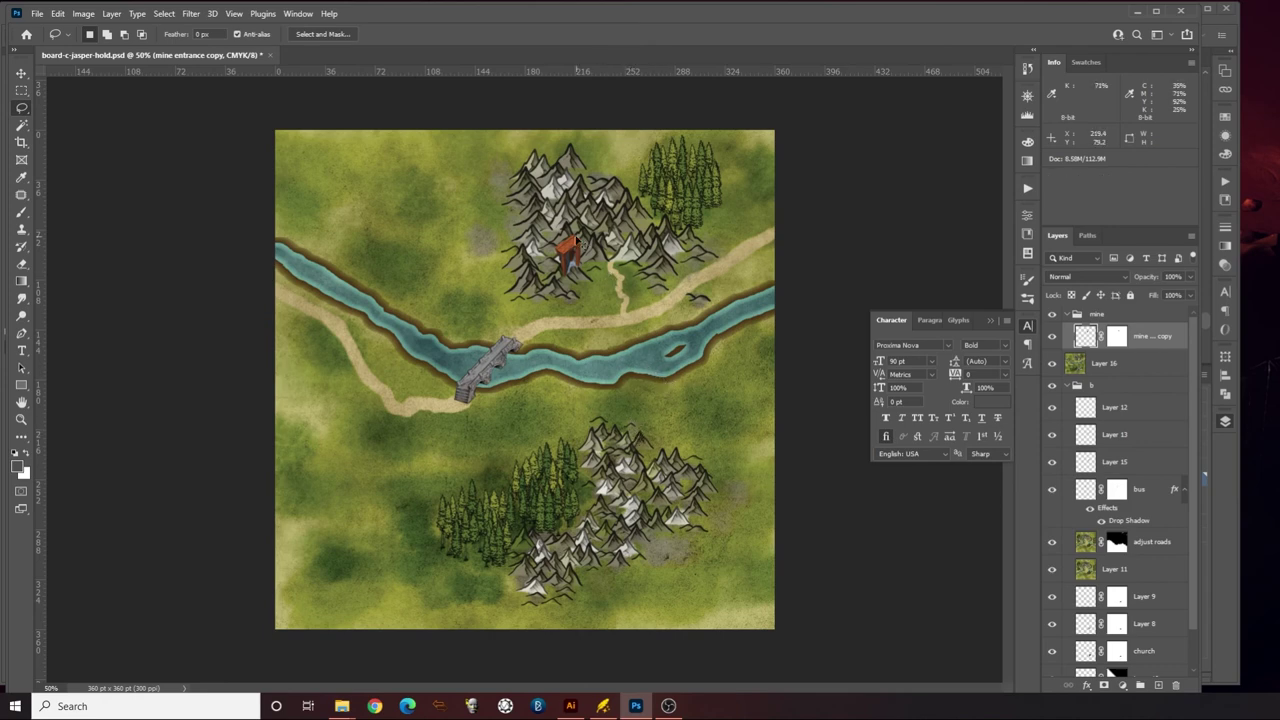
pyautogui.moveTo(572, 256); pyautogui.dragTo(588, 243)
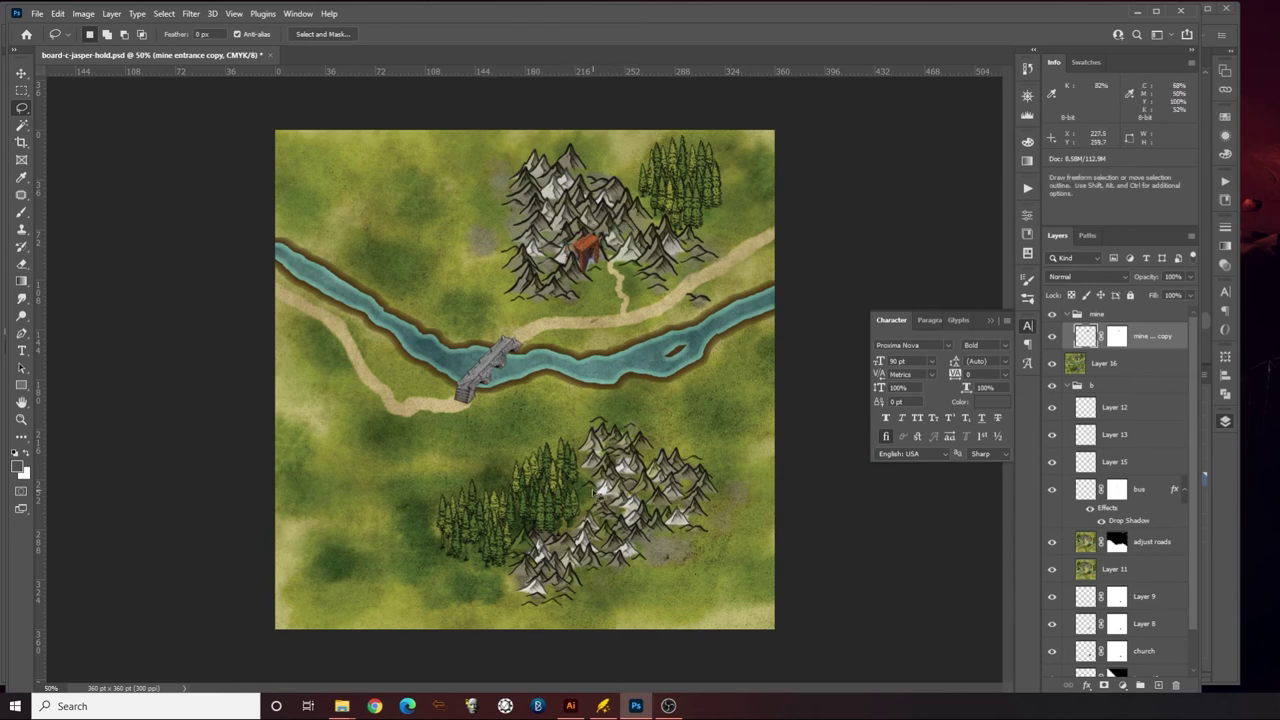
pyautogui.hotkey('ctrl', 's')
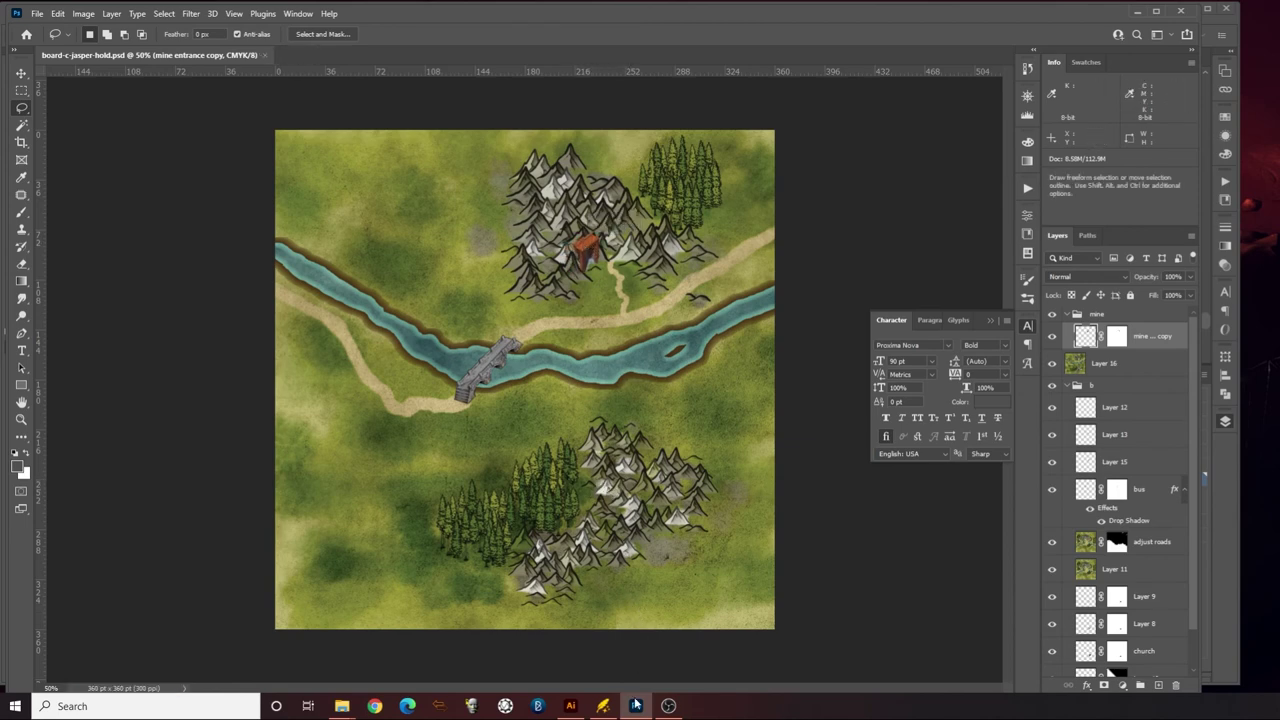
# Update the changed map link and delete the DarkenHold and Wynter River labels
pyautogui.click(603, 706)
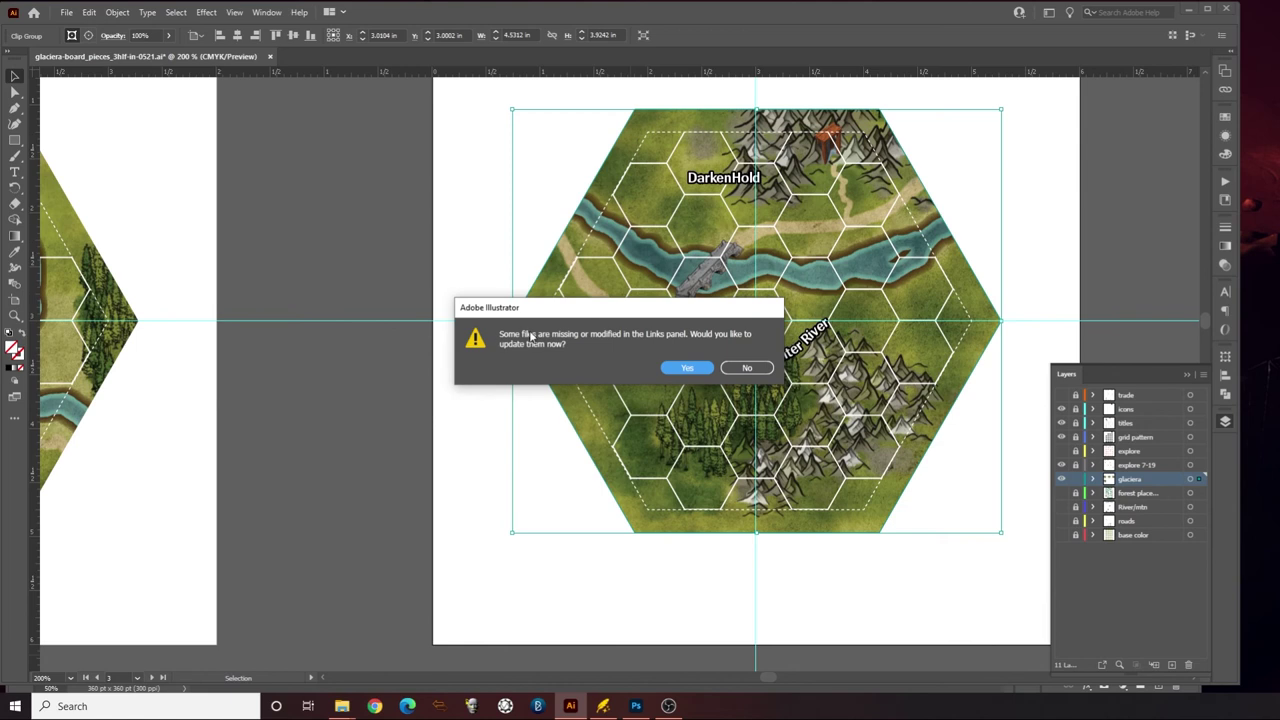
pyautogui.click(688, 368)
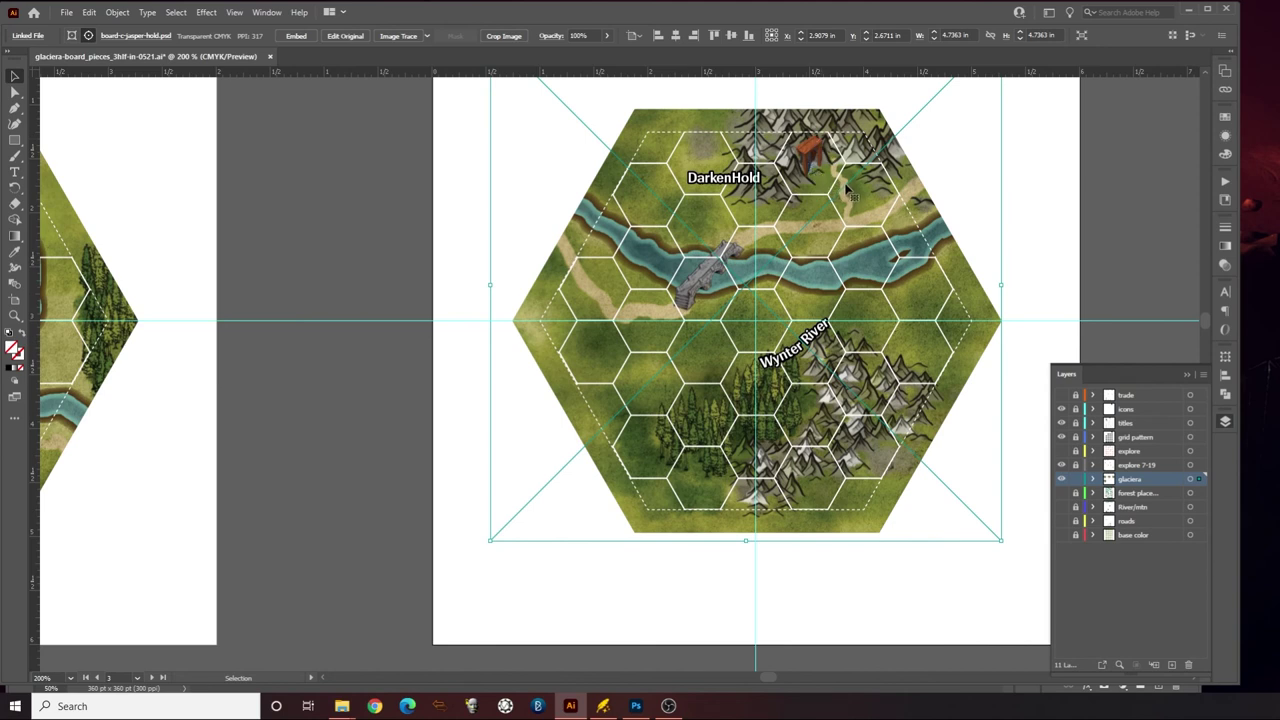
pyautogui.hotkey('ctrl', 'shift', 'a')
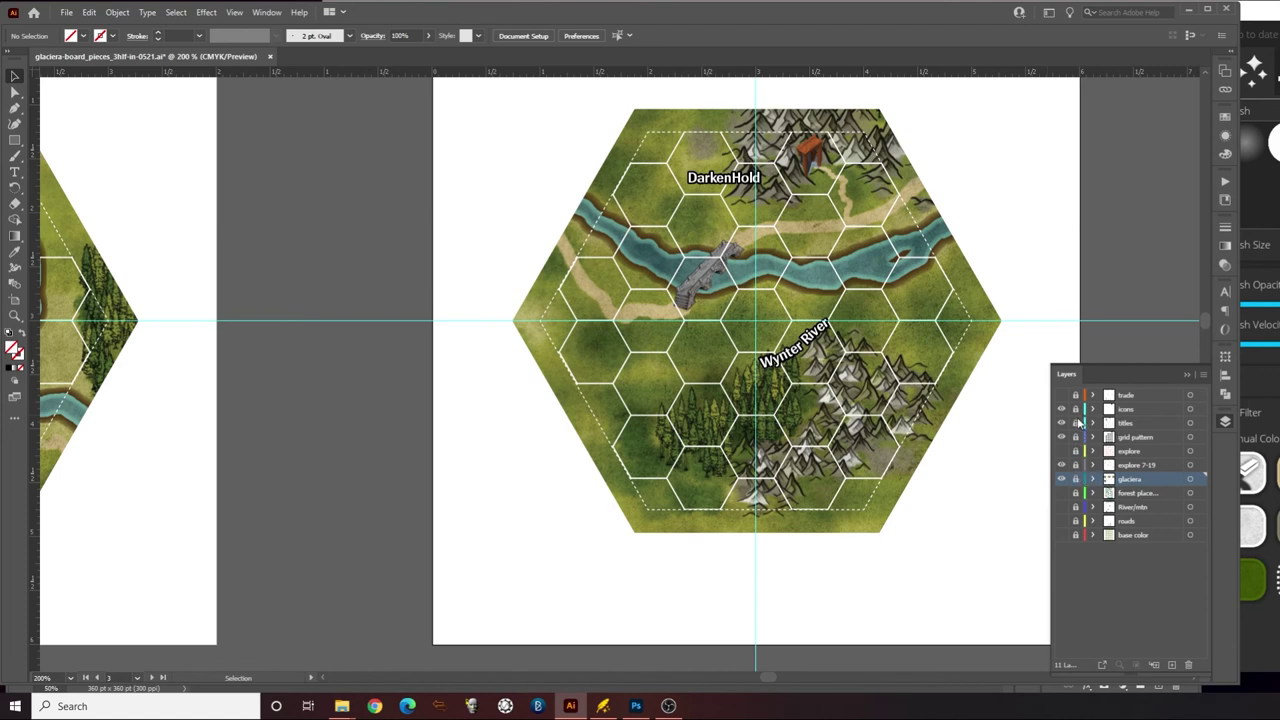
pyautogui.click(1115, 425)
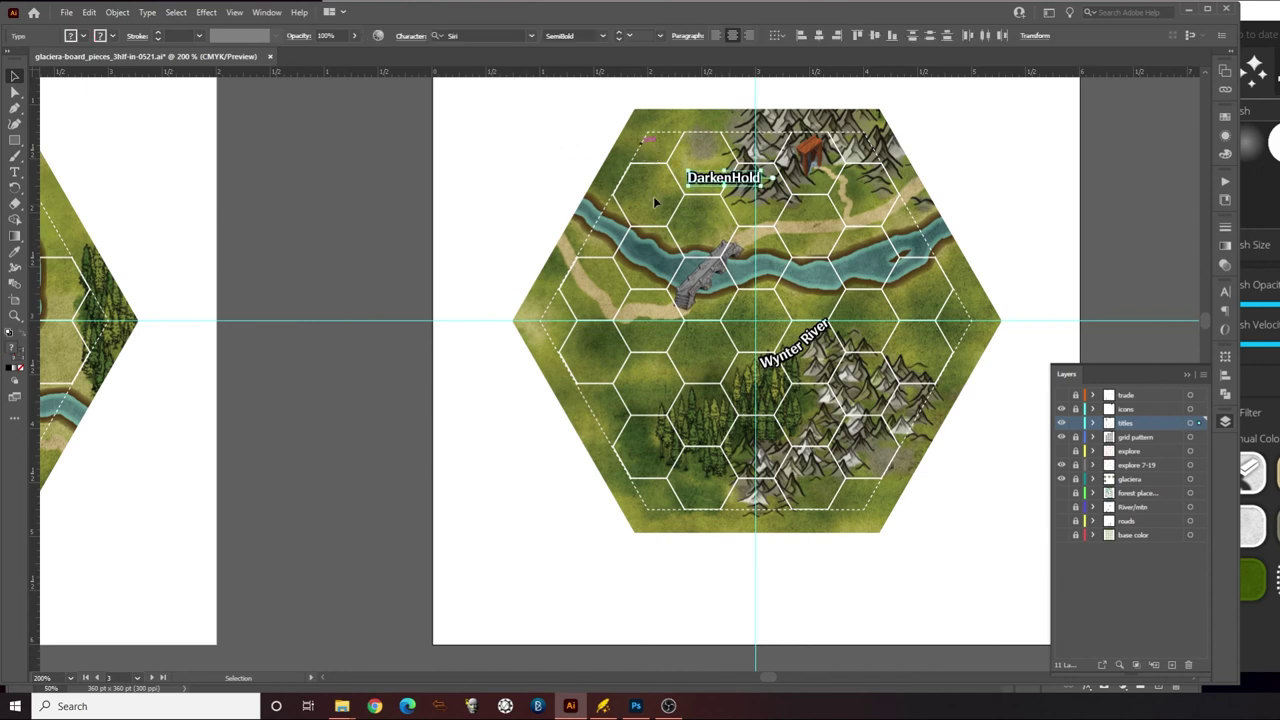
pyautogui.moveTo(540, 148); pyautogui.dragTo(868, 505)
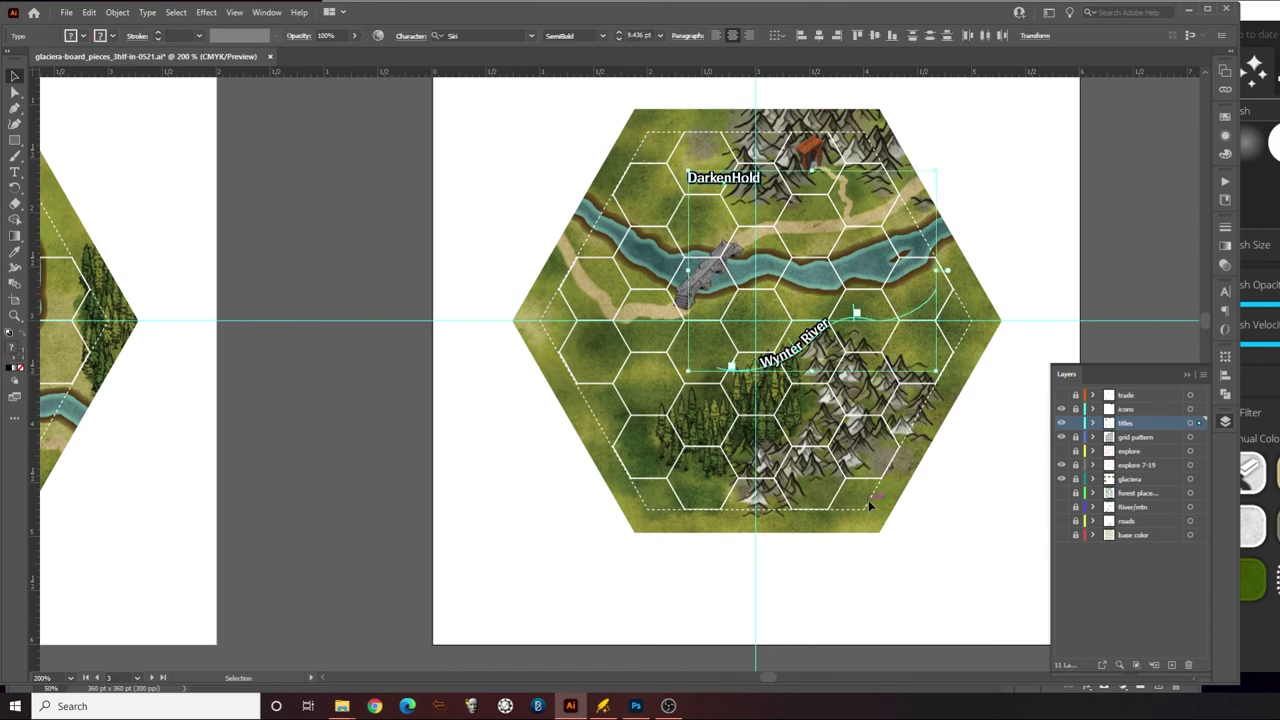
pyautogui.press('Delete')
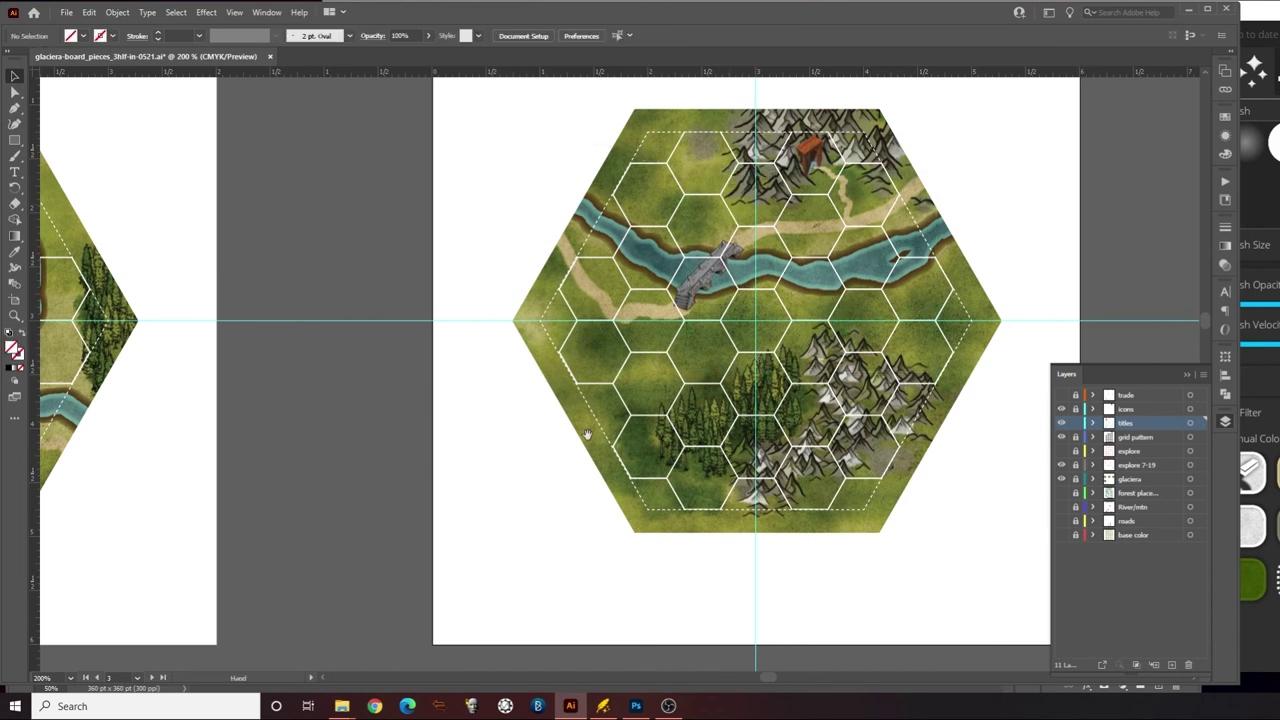
# Copy the Bonners Ferry label from the Bonners Ferry tile
pyautogui.moveTo(425, 432); pyautogui.dragTo(971, 420)
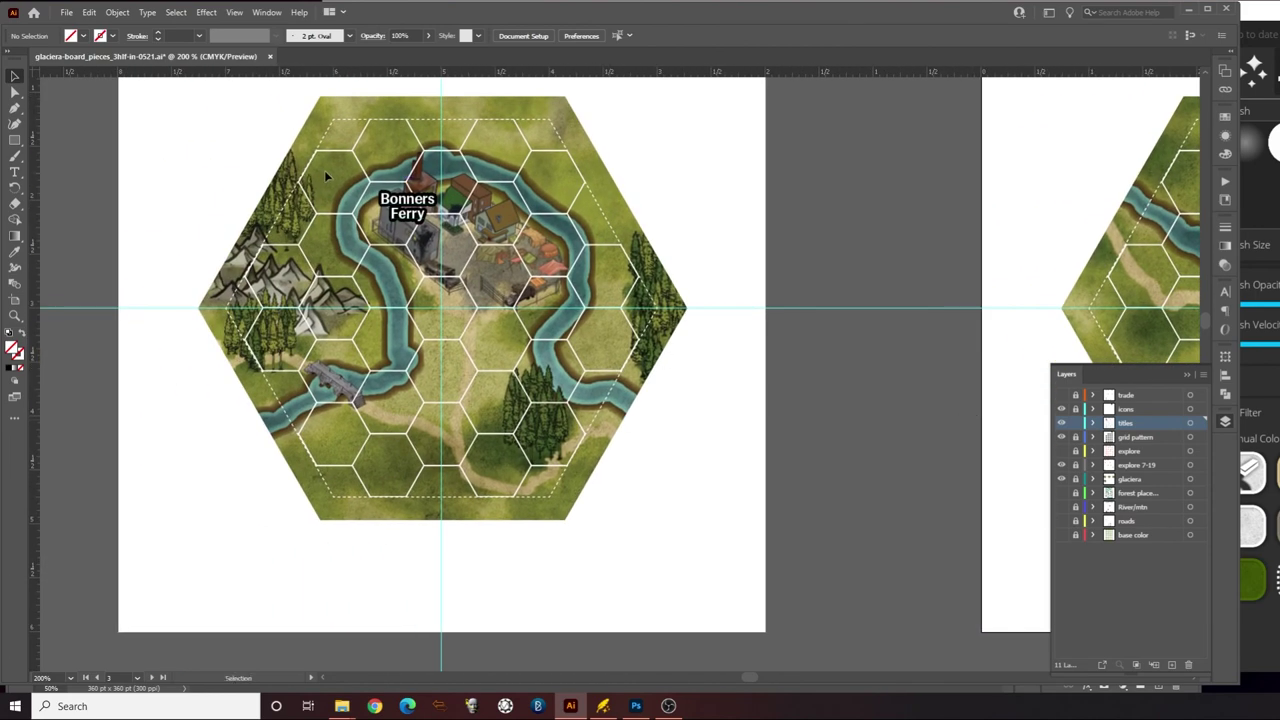
pyautogui.click(443, 254)
pyautogui.click(438, 250)
pyautogui.press('a')
pyautogui.press('v')
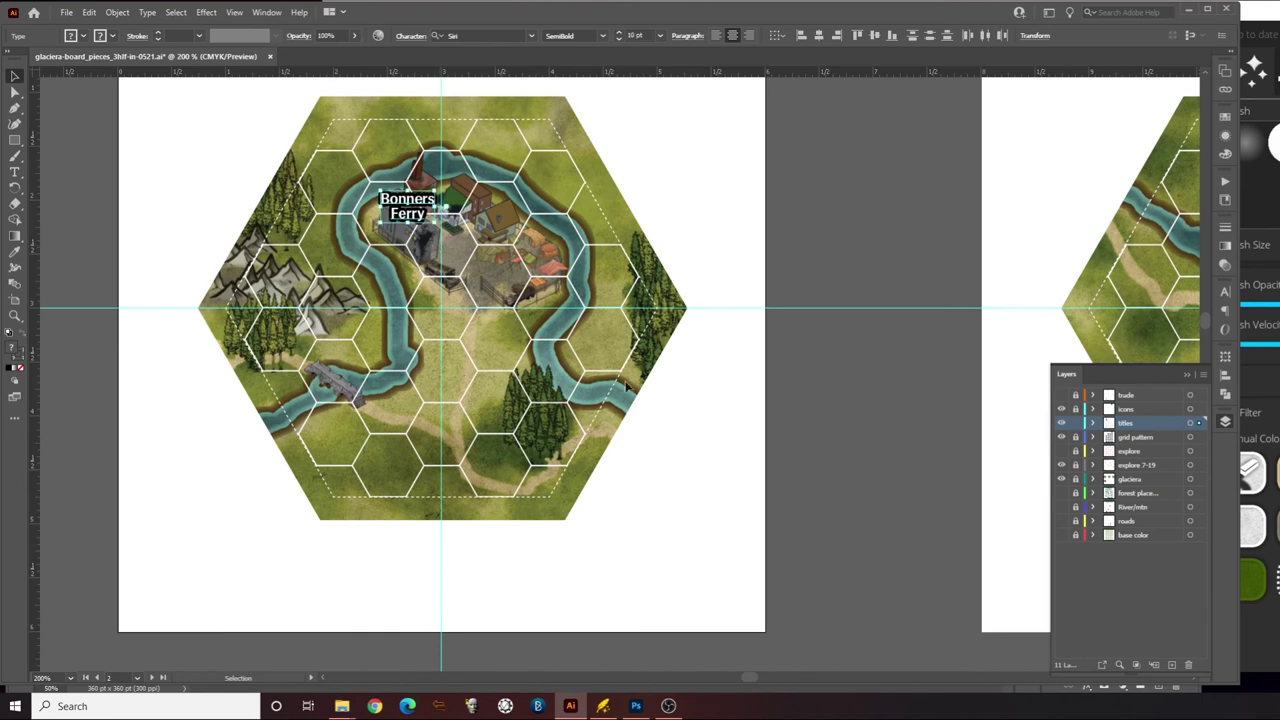
pyautogui.click(820, 416)
# Paste the Bonners Ferry label on the mine-and-river tile and move it up near the mine
pyautogui.moveTo(889, 414); pyautogui.dragTo(523, 431)
pyautogui.moveTo(701, 408); pyautogui.dragTo(615, 427)
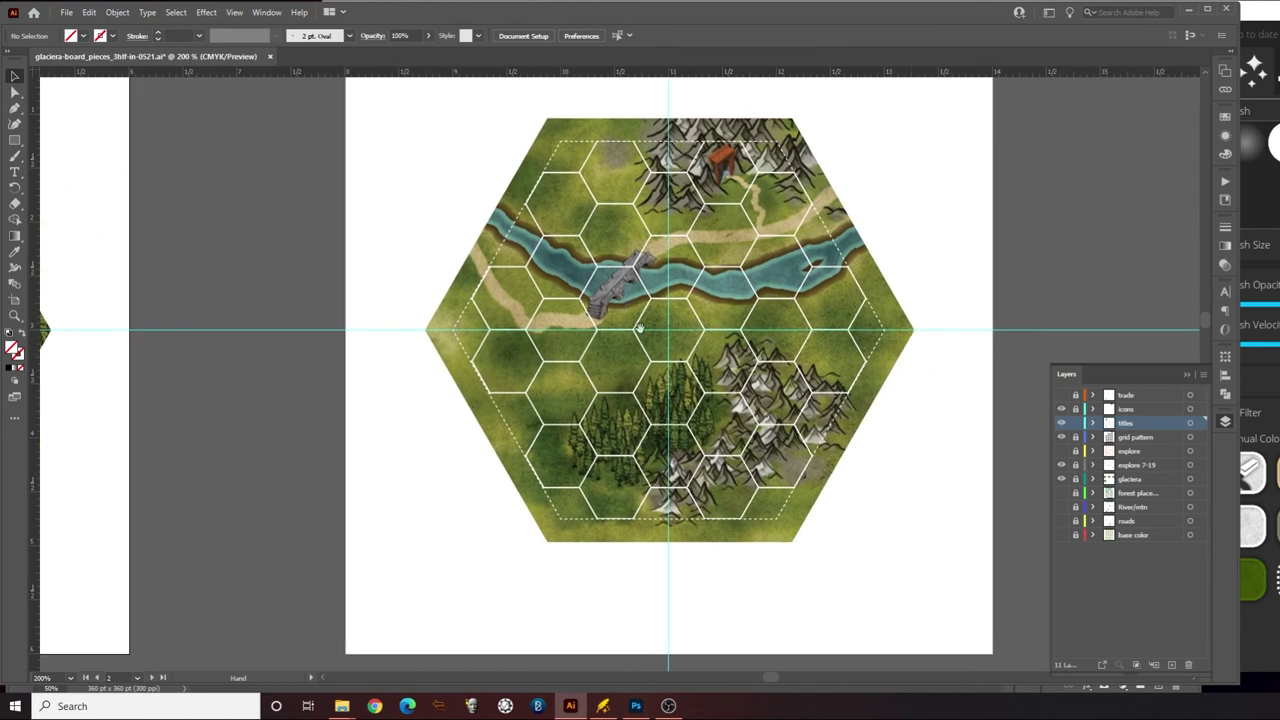
pyautogui.moveTo(957, 240); pyautogui.dragTo(114, 271)
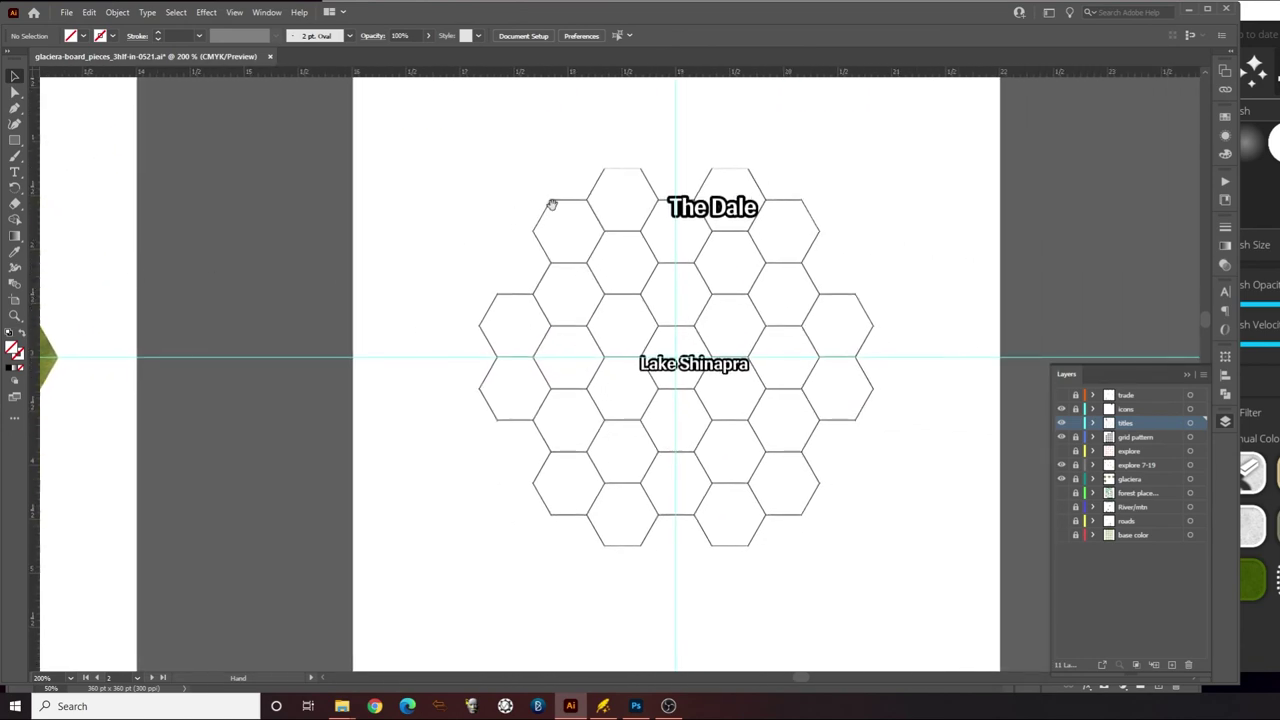
pyautogui.moveTo(397, 200); pyautogui.dragTo(591, 160)
pyautogui.moveTo(360, 300); pyautogui.dragTo(900, 351)
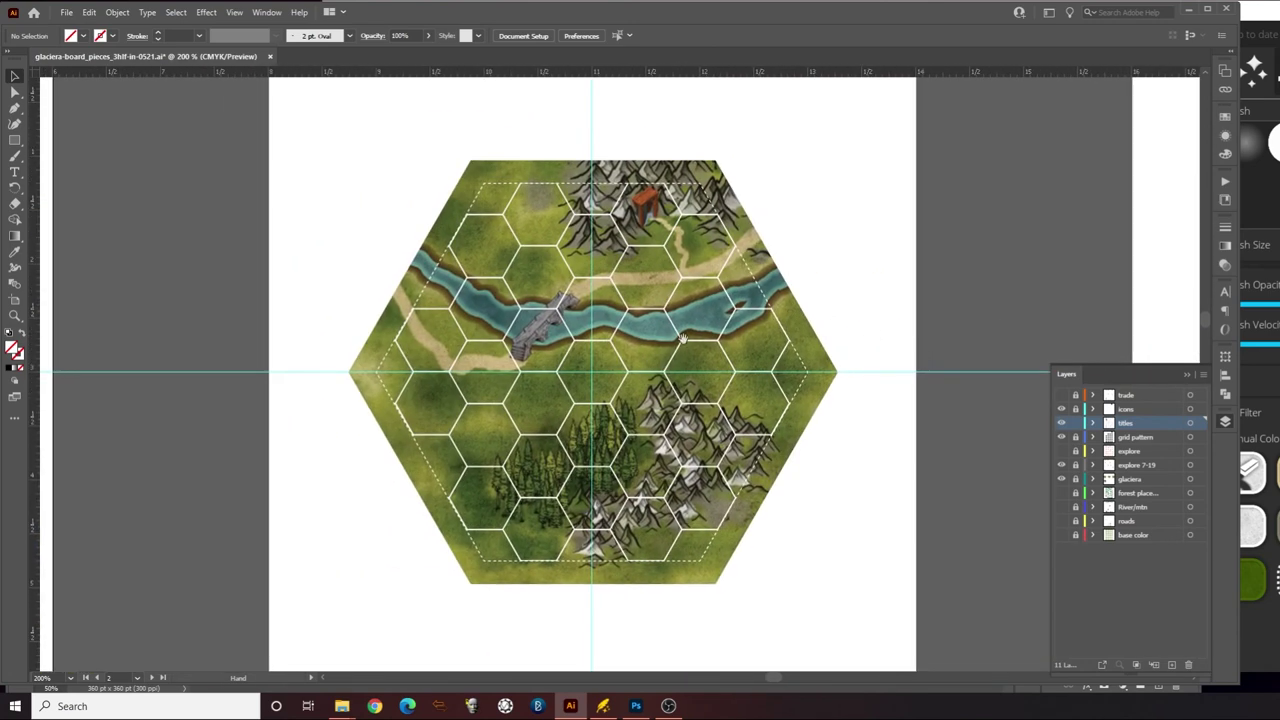
pyautogui.moveTo(745, 350); pyautogui.dragTo(833, 350)
pyautogui.press('a')
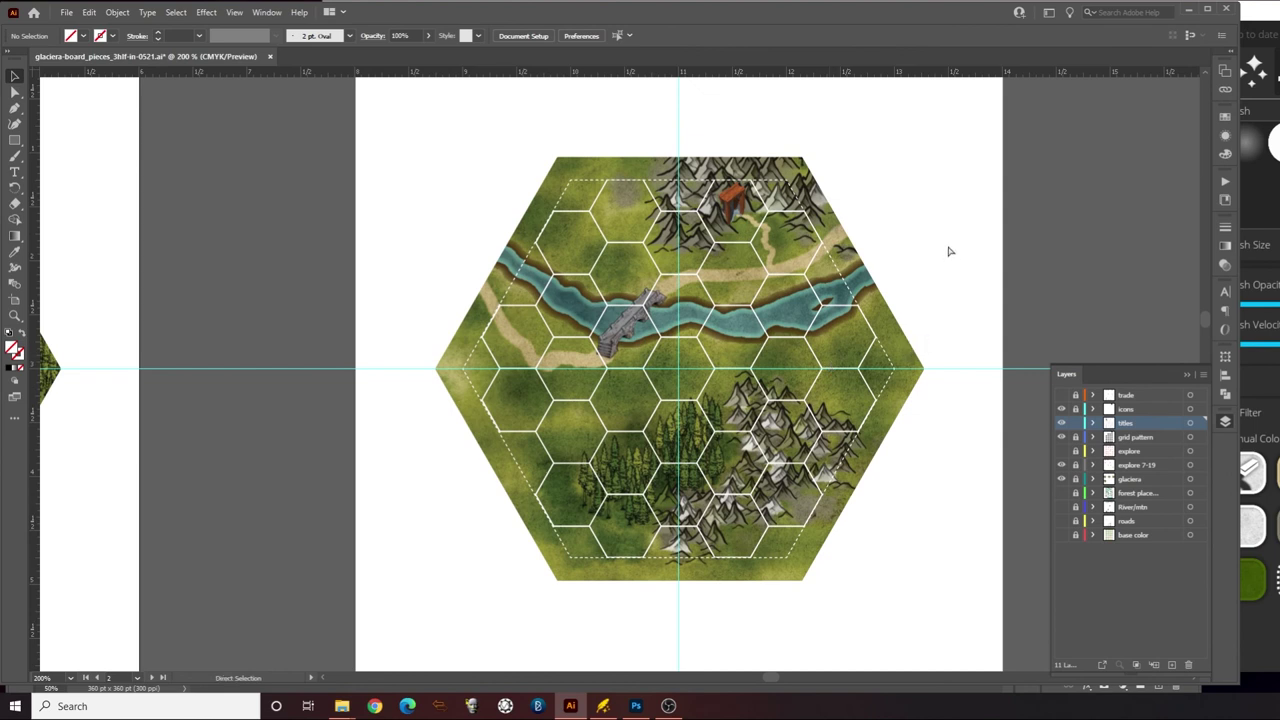
pyautogui.hotkey('ctrl', 'v')
pyautogui.press('v')
pyautogui.moveTo(620, 372); pyautogui.dragTo(692, 220)
# Change the pasted label's text to 'Jasper Hold'
pyautogui.press('t')
pyautogui.tripleClick(673, 229)
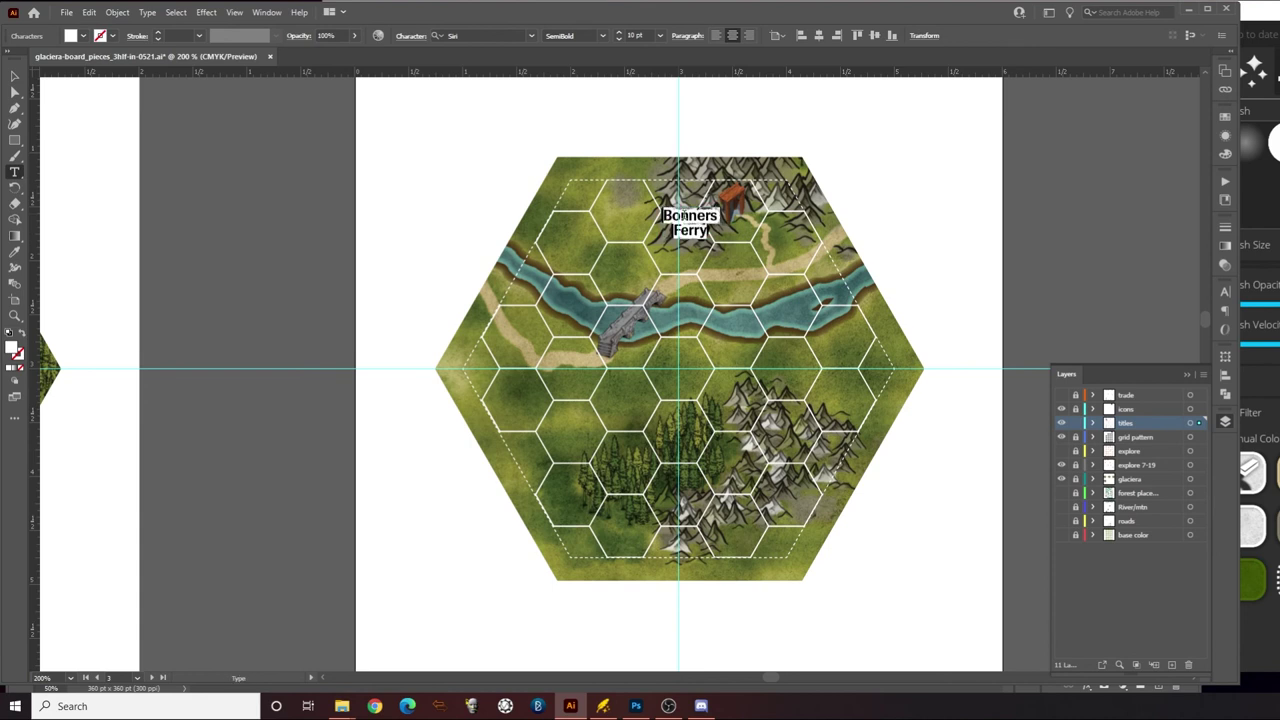
pyautogui.write('Jasper')
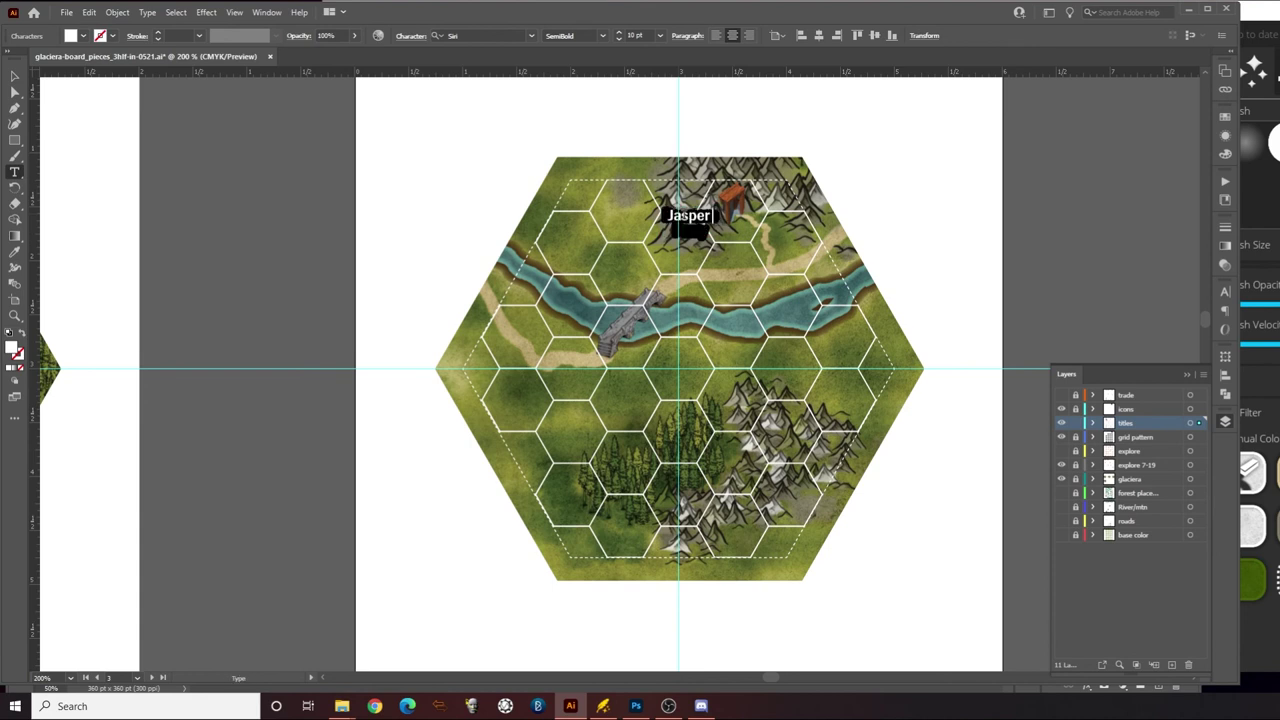
pyautogui.write(' Hold')
pyautogui.click(15, 77)
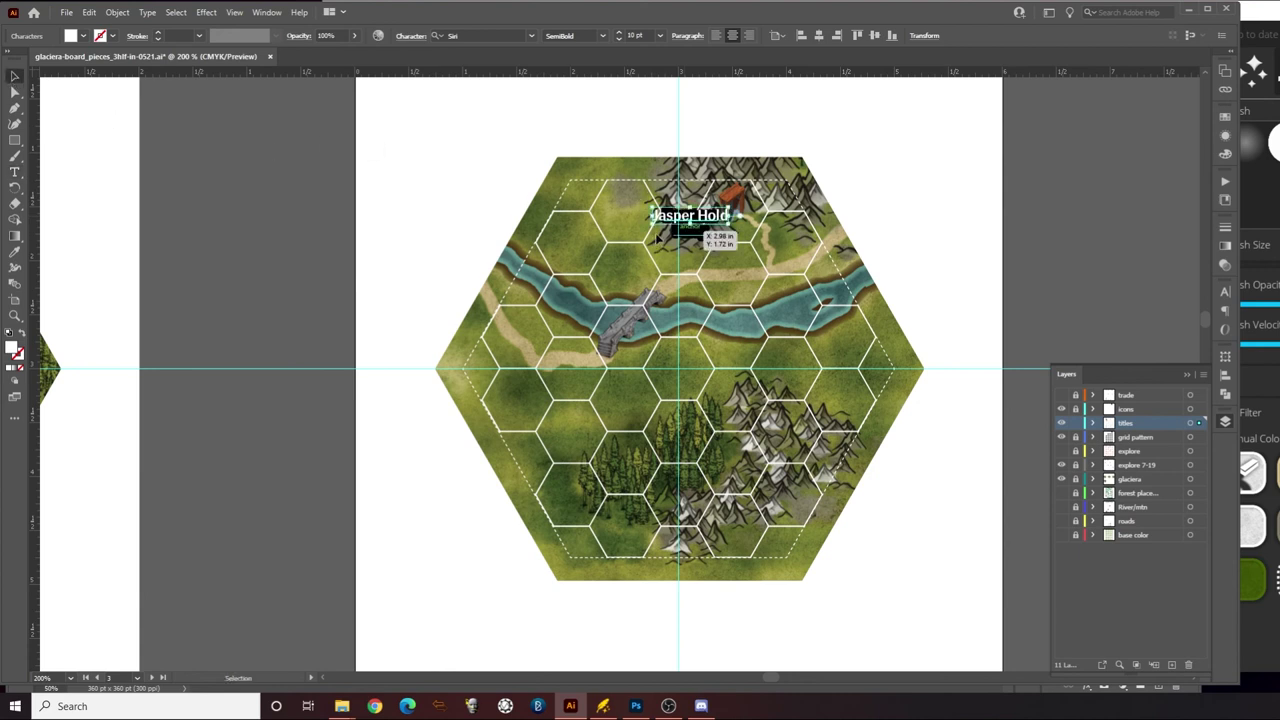
pyautogui.moveTo(663, 237); pyautogui.dragTo(698, 236)
pyautogui.doubleClick(697, 234)
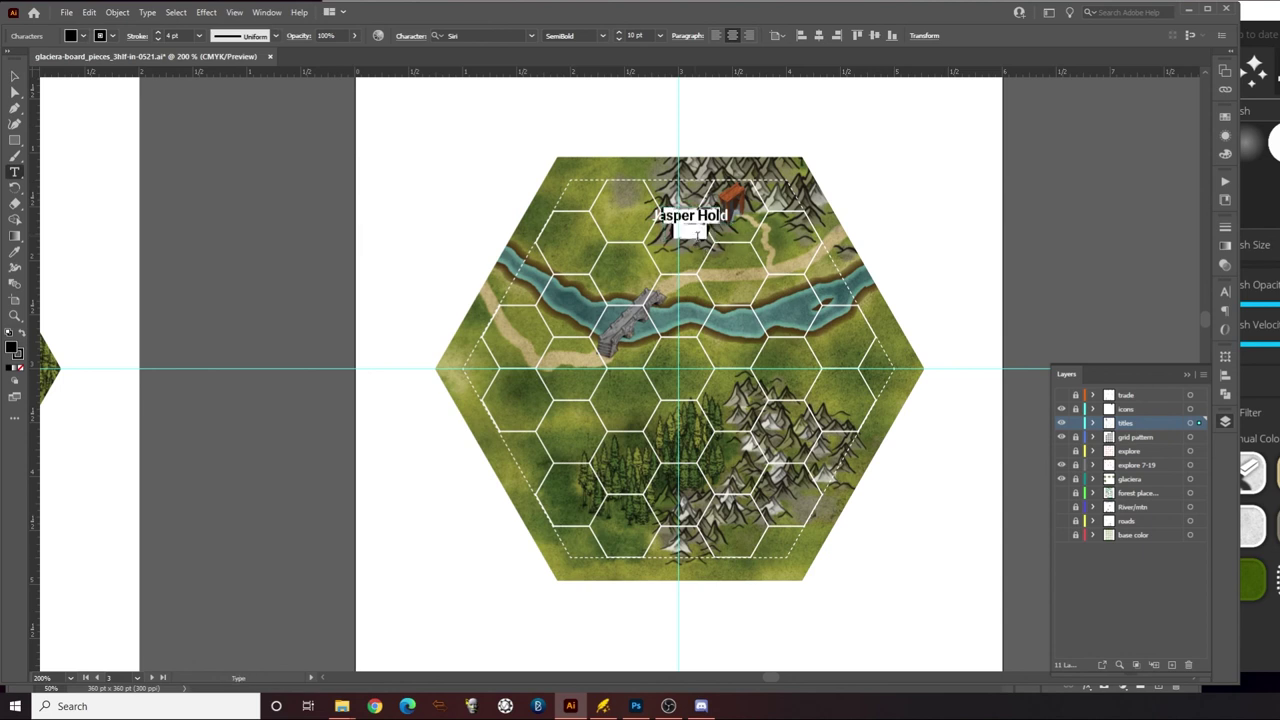
pyautogui.write('Jasper Hold')
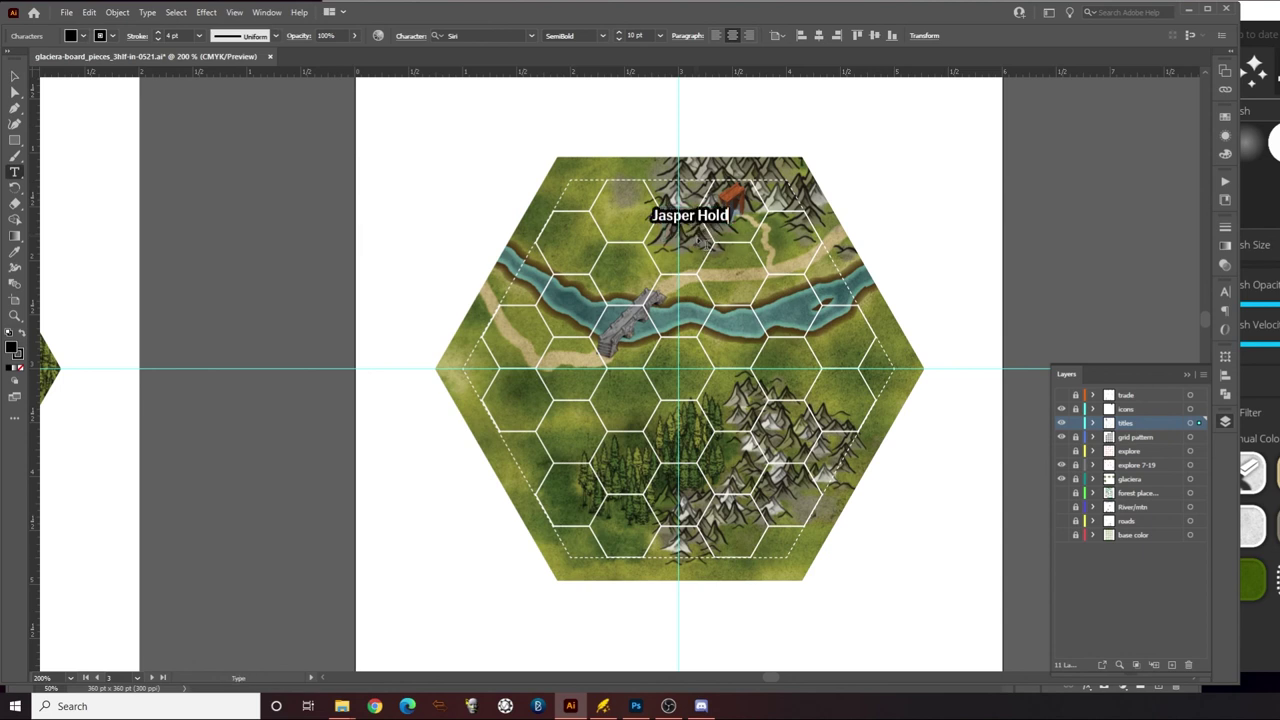
pyautogui.click(15, 76)
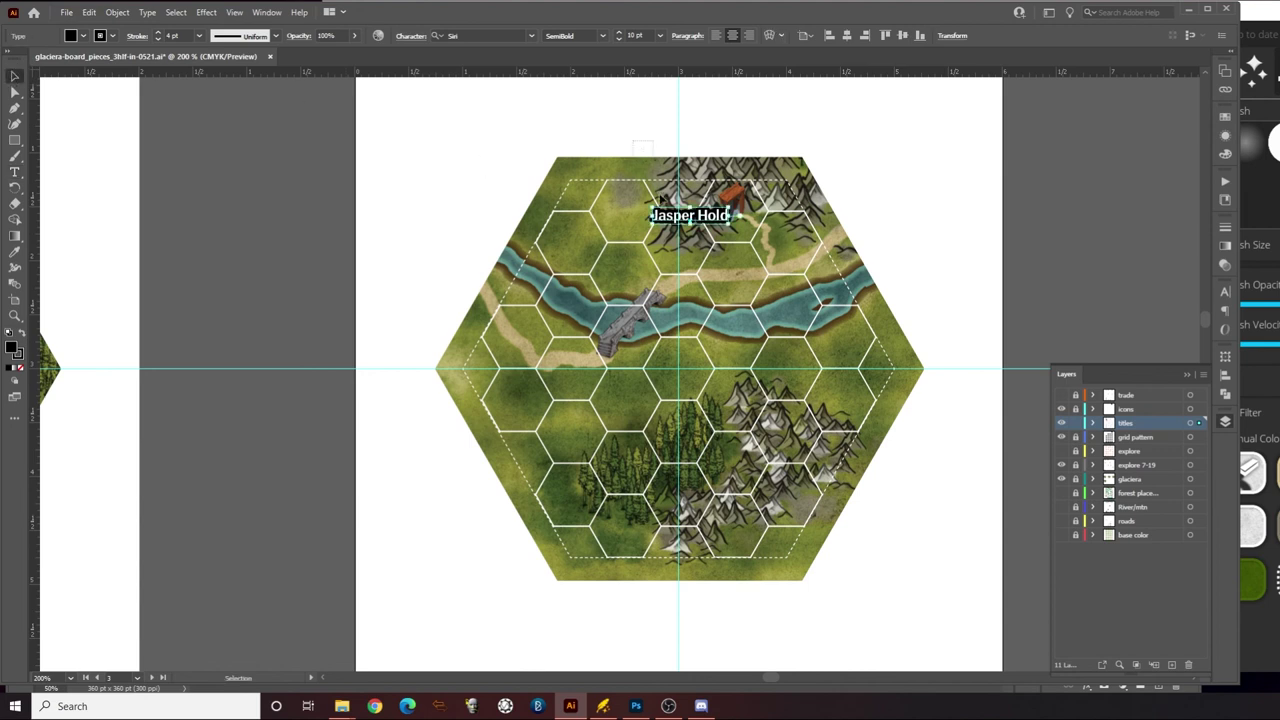
# Nudge the Jasper Hold label one step left and two steps up
pyautogui.keyDown('shift'); pyautogui.click(655, 257); pyautogui.keyUp('shift')
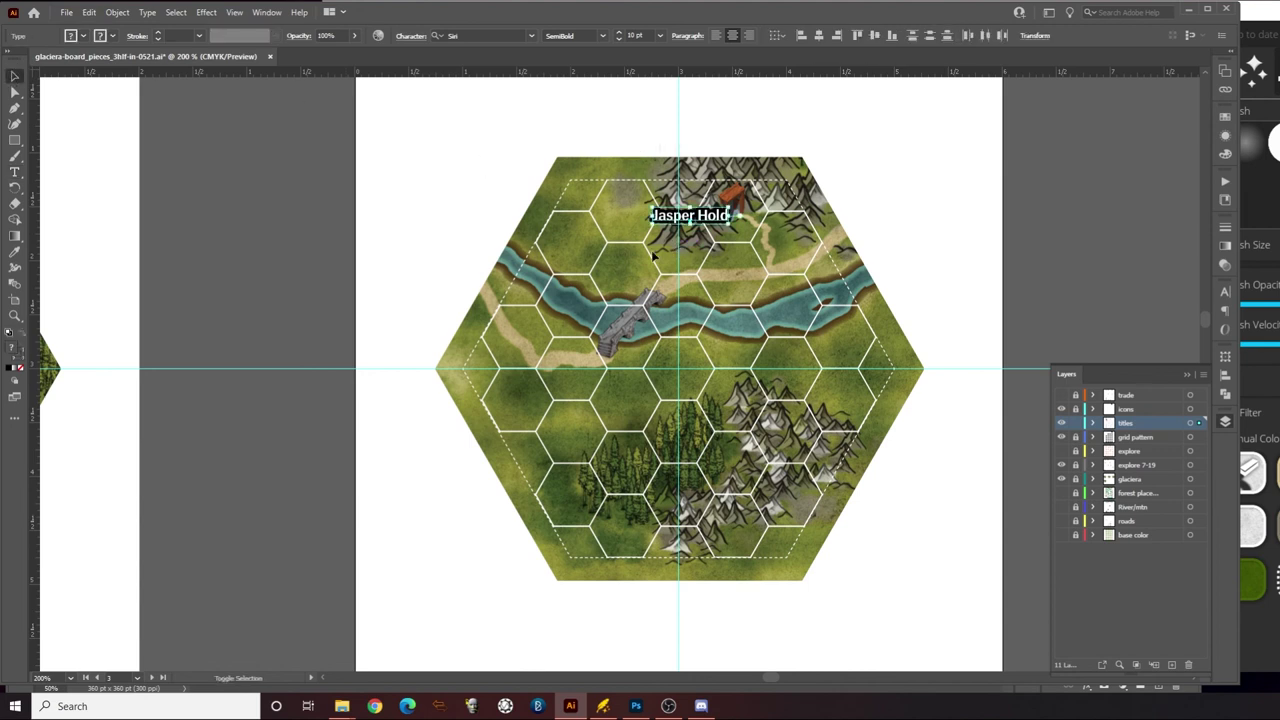
pyautogui.press('Left')
pyautogui.press('Left')
pyautogui.press('Left')
pyautogui.press('Left')
pyautogui.press('Left')
pyautogui.press('Left')
pyautogui.press('Left')
pyautogui.press('Up')
pyautogui.press('Up')
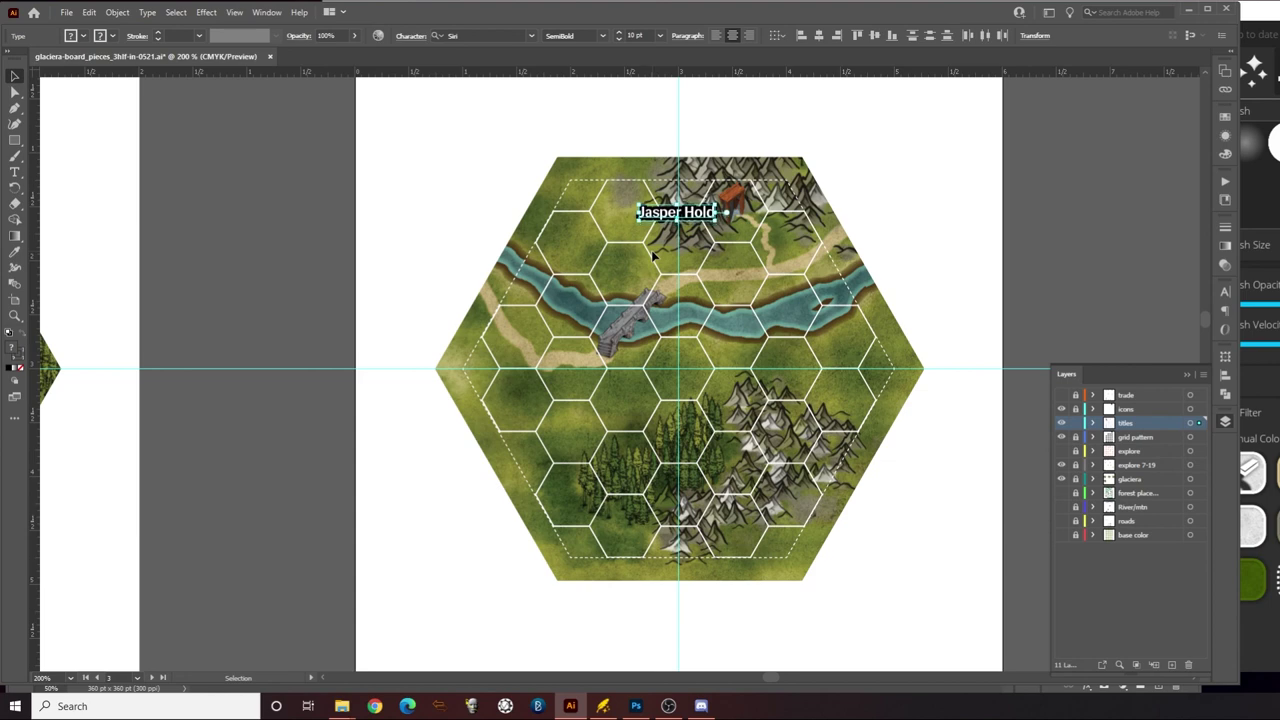
pyautogui.press('Up')
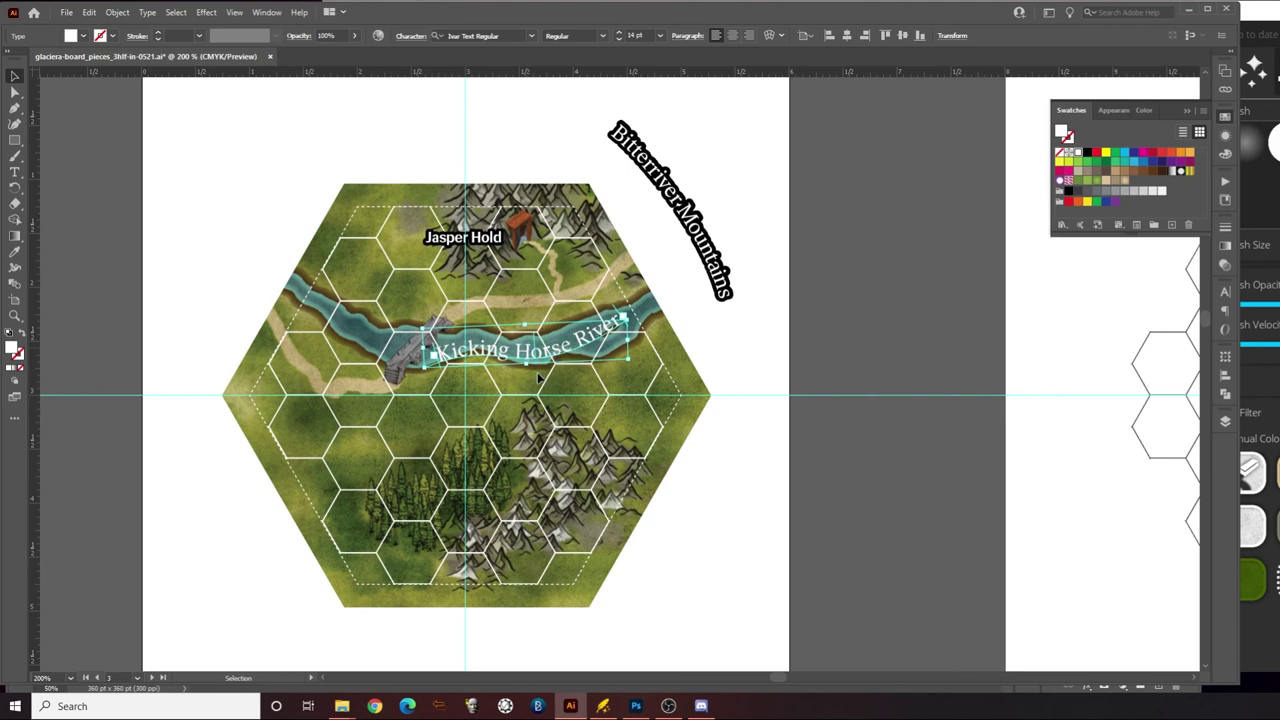
# Try picking up the outlined sample's style onto the Kicking Horse River label, then undo
pyautogui.press('Escape')
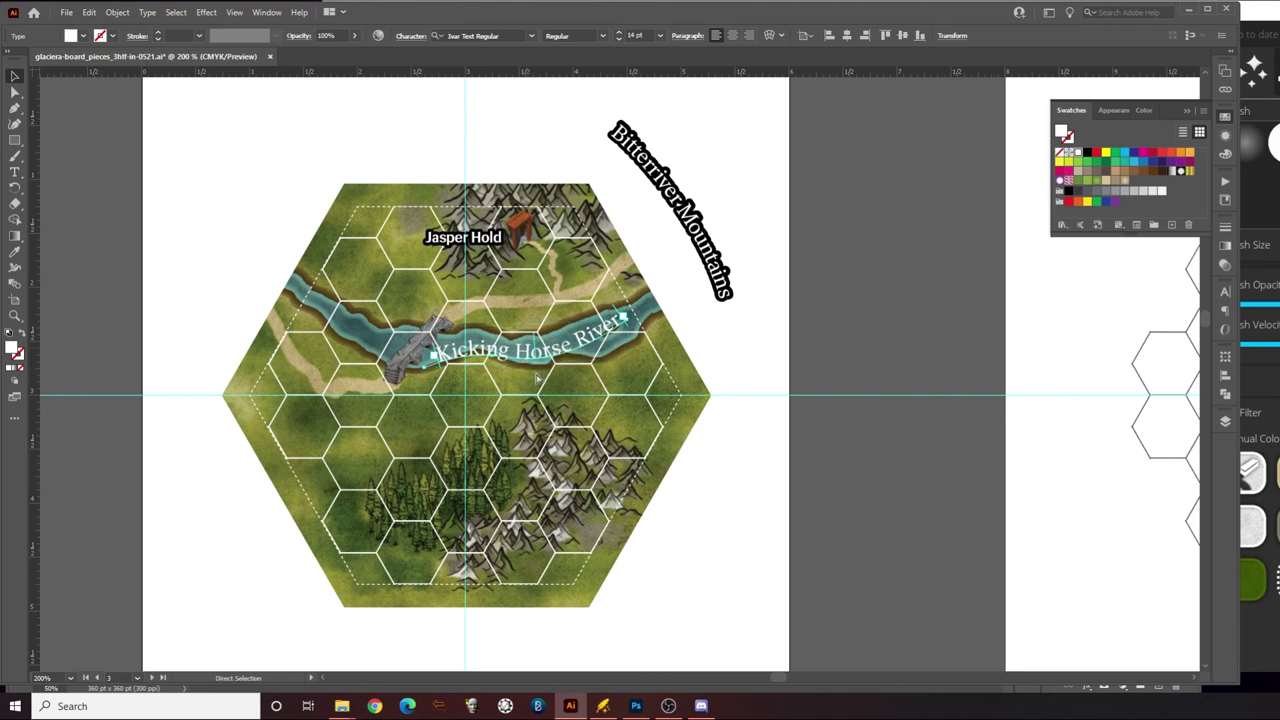
pyautogui.press('v')
pyautogui.click(722, 230)
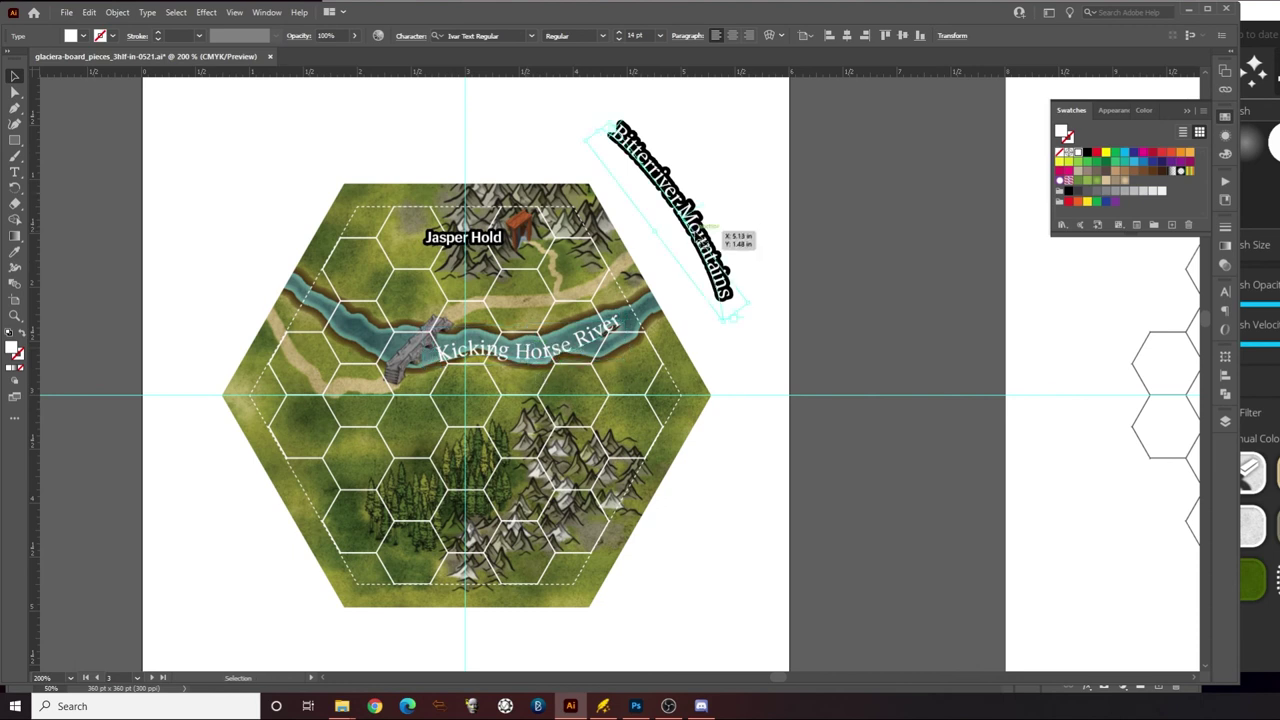
pyautogui.click(722, 236)
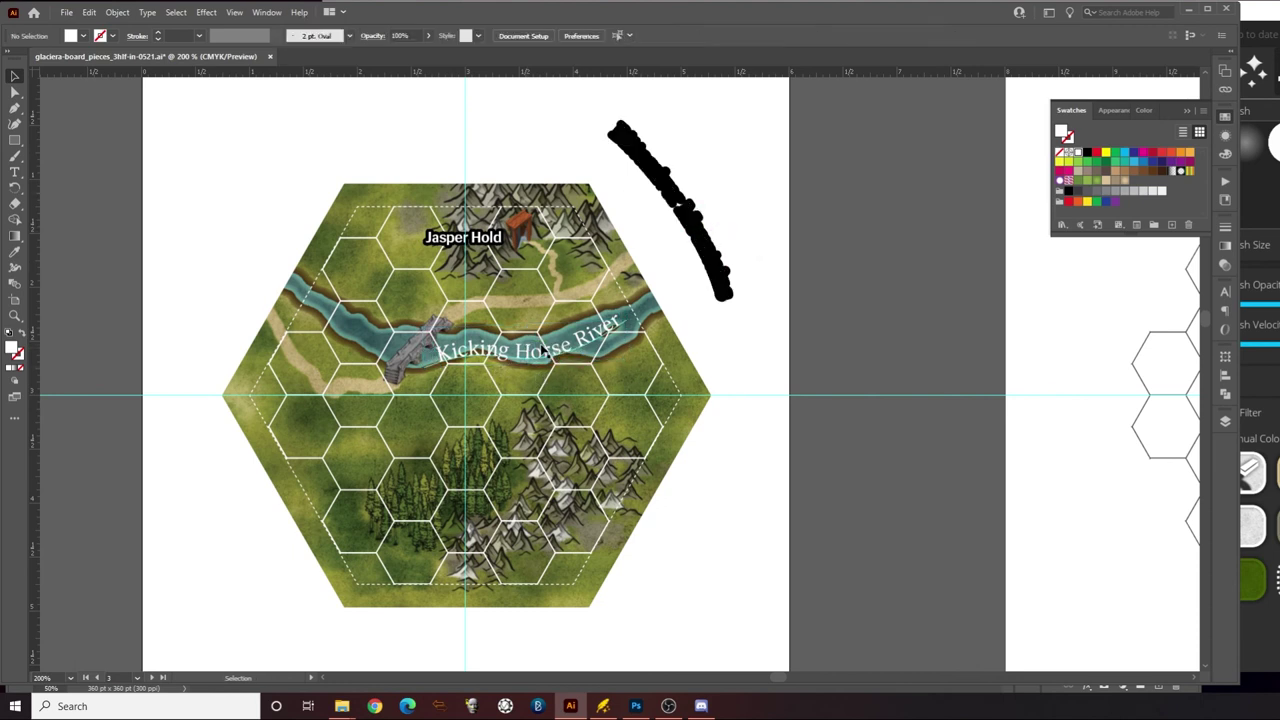
pyautogui.click(537, 357)
pyautogui.click(15, 252)
pyautogui.click(664, 196)
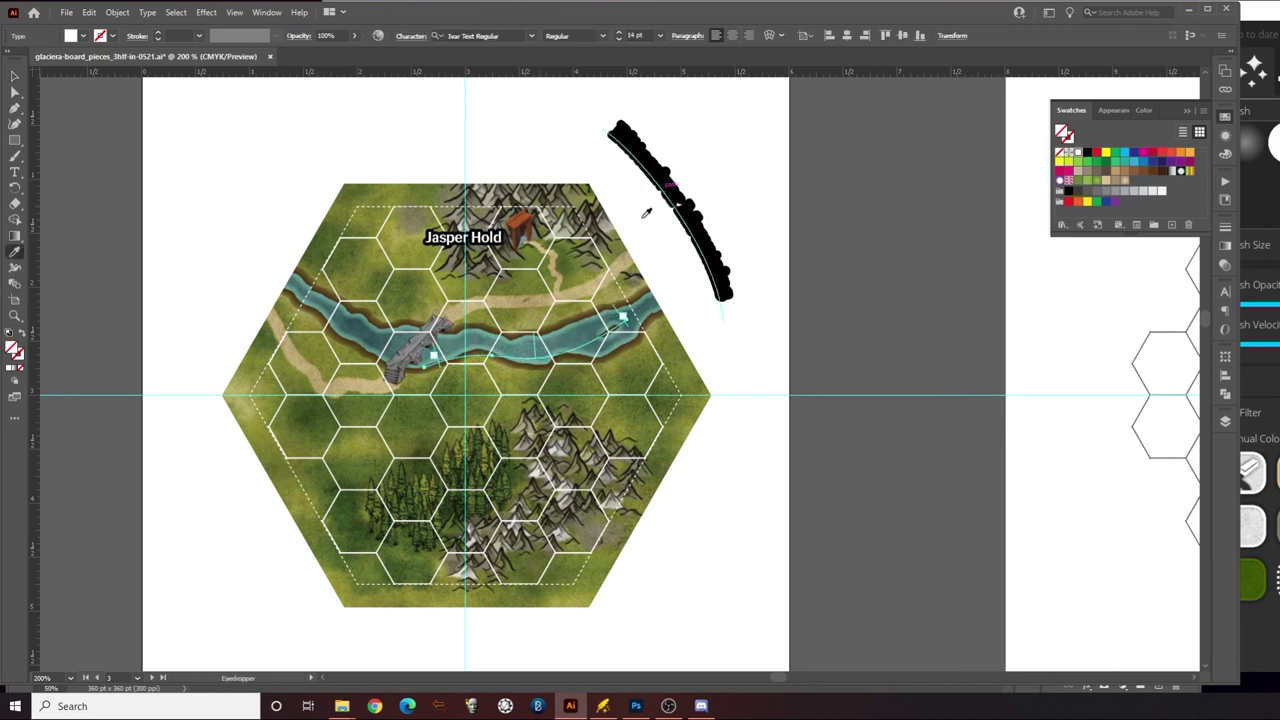
pyautogui.hotkey('ctrl', 'z')
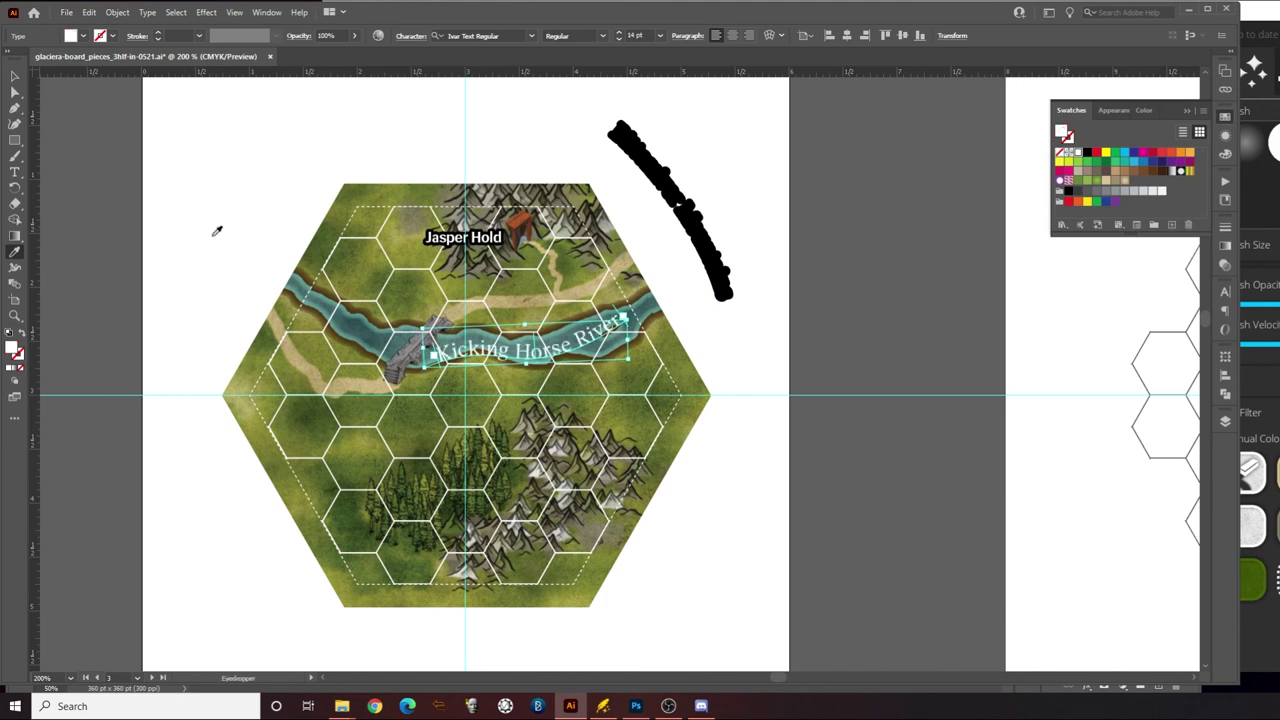
# Apply the white black-outlined style to all the Kicking Horse River text with the Eyedropper
pyautogui.click(14, 76)
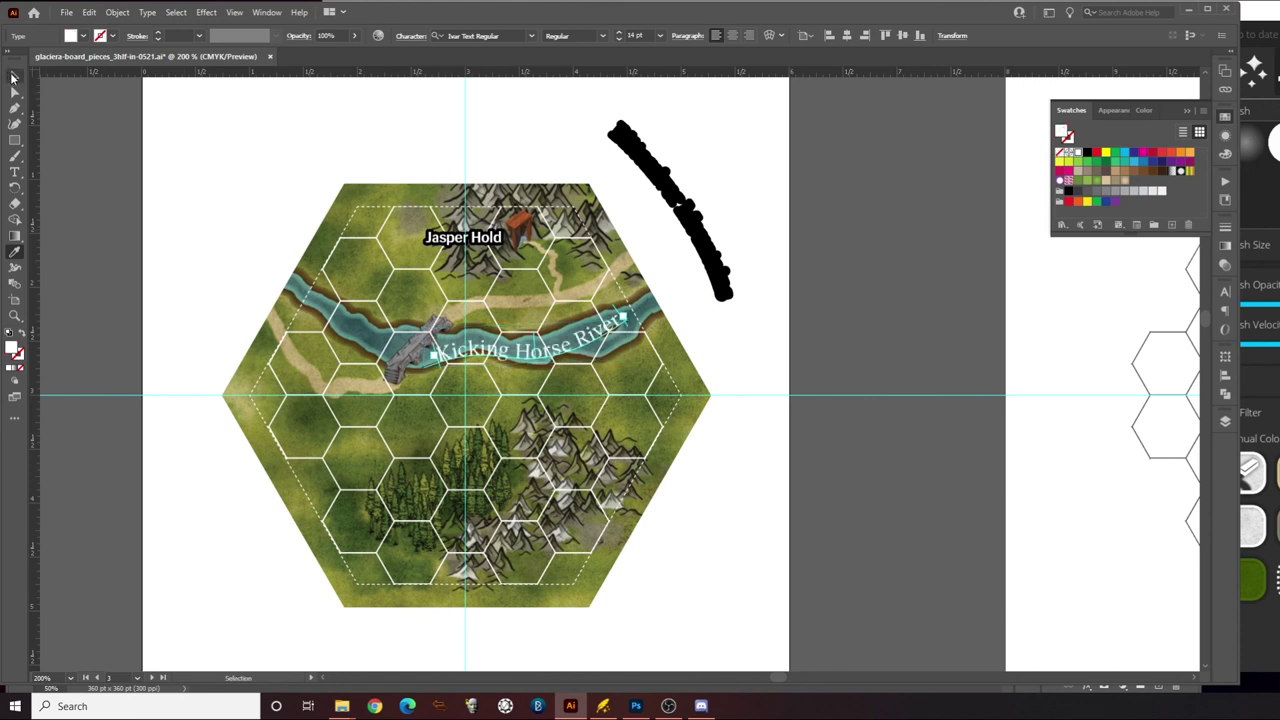
pyautogui.doubleClick(505, 352)
pyautogui.hotkey('ctrl', 'a')
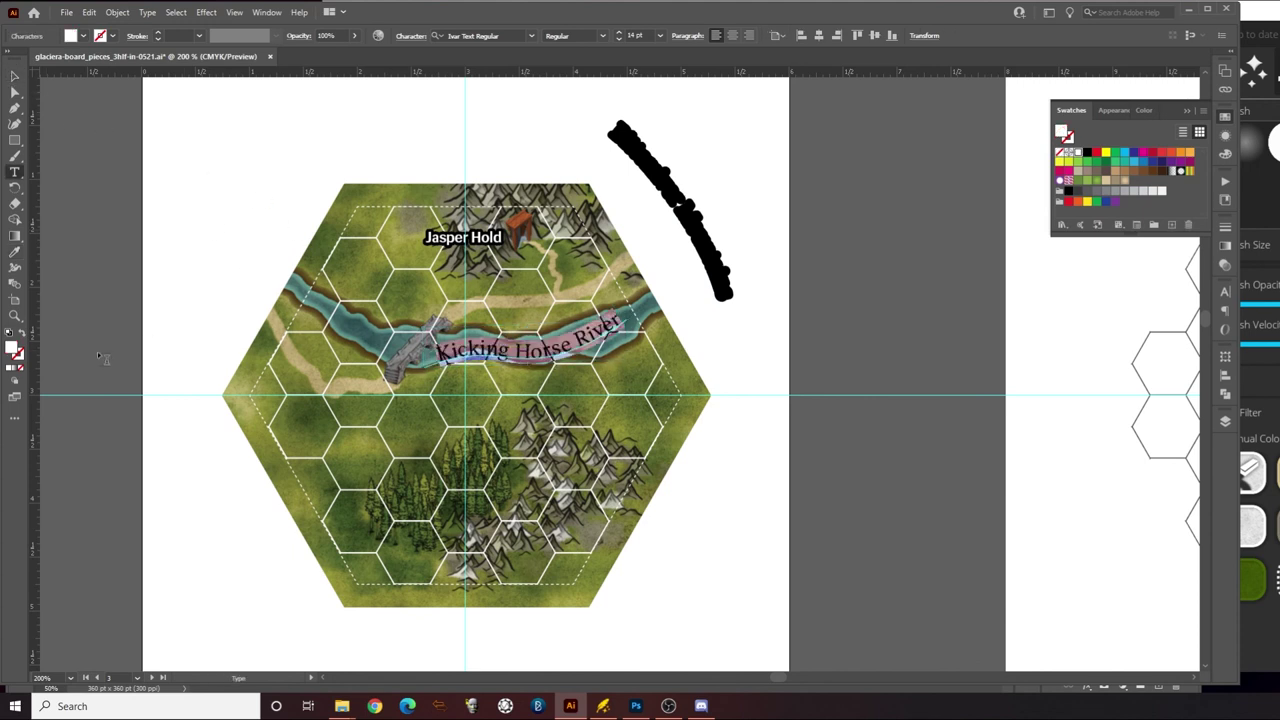
pyautogui.click(14, 251)
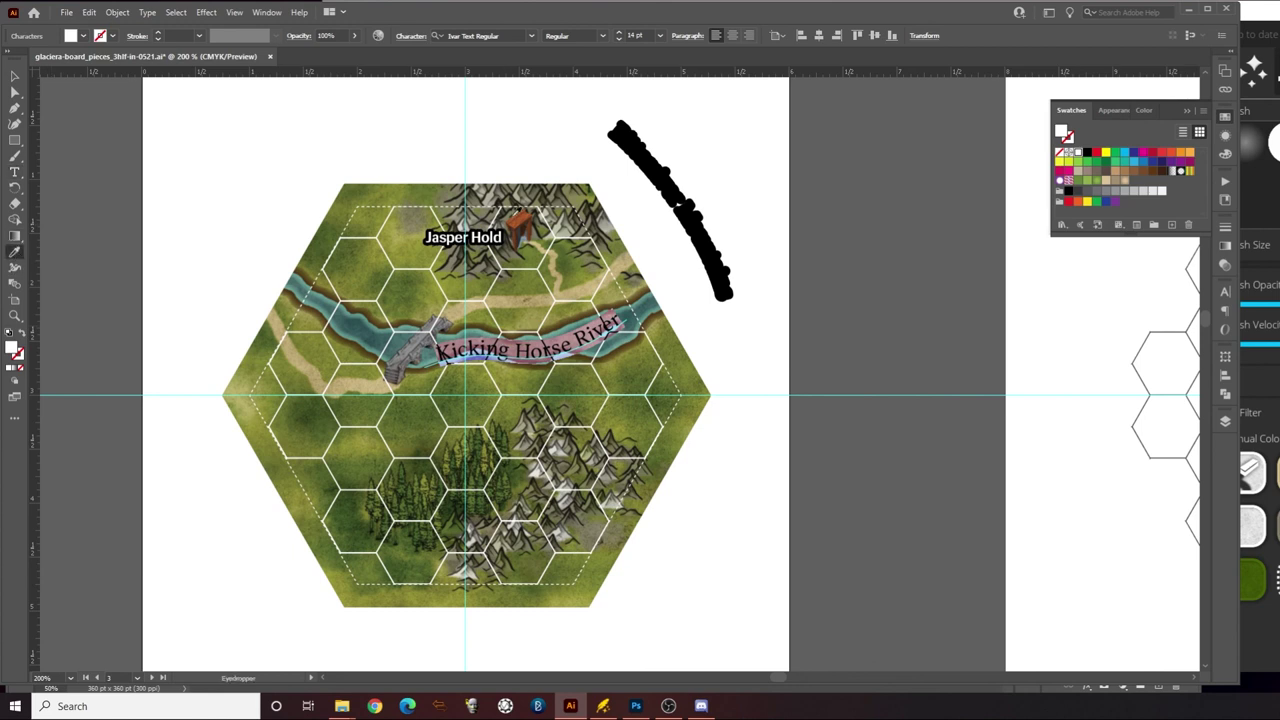
pyautogui.click(675, 181)
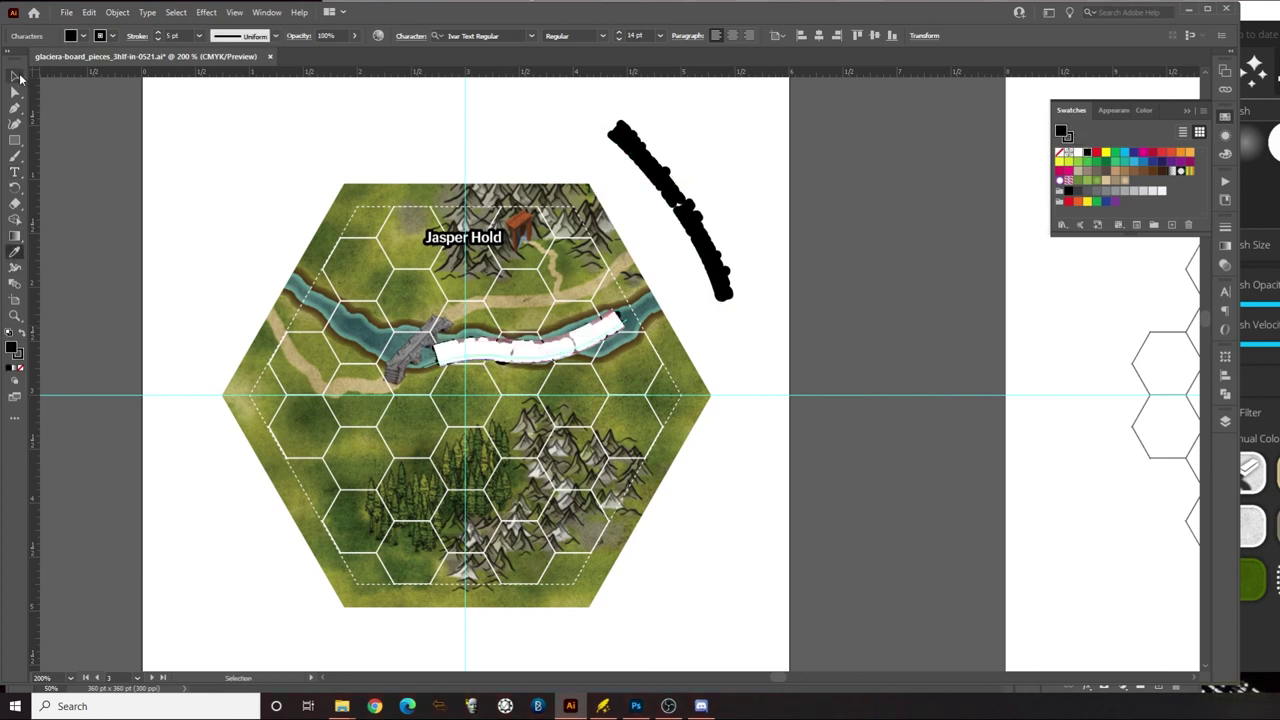
pyautogui.click(13, 82)
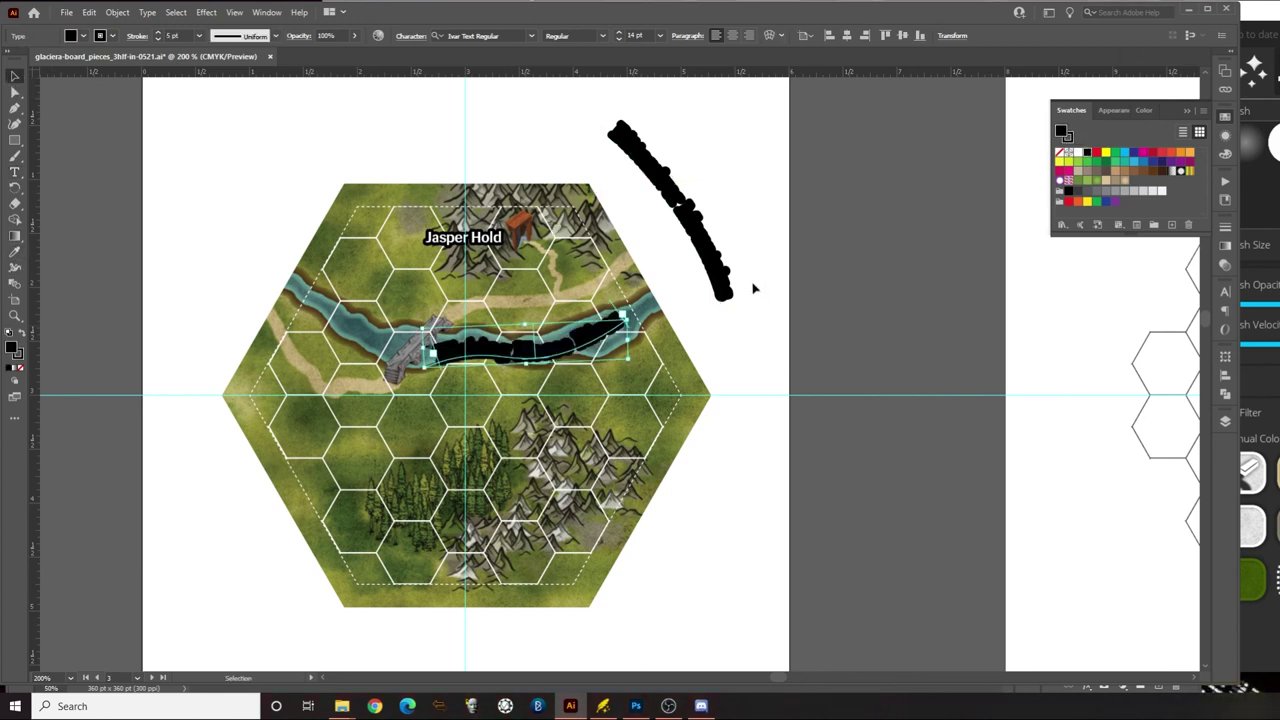
# Select and delete the outlined Bitterriver Mountains sample
pyautogui.click(700, 255)
pyautogui.press('Delete')
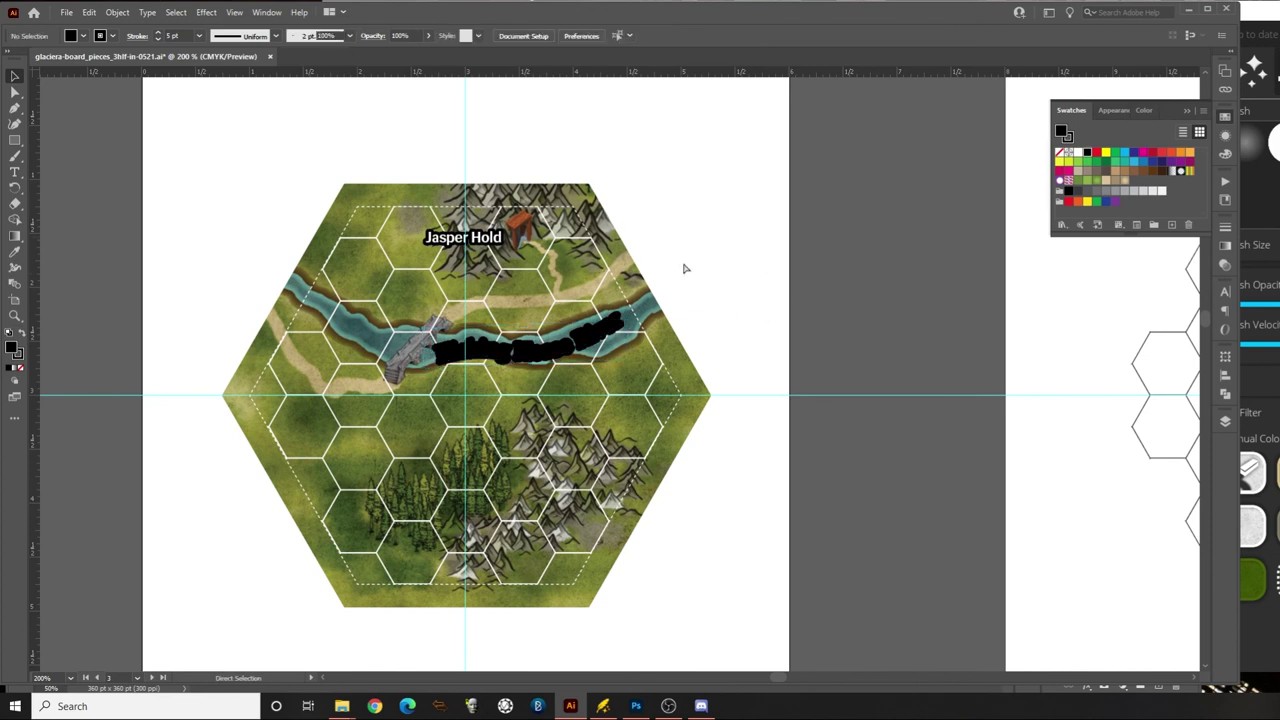
pyautogui.hotkey('ctrl', 'z')
pyautogui.click(713, 271)
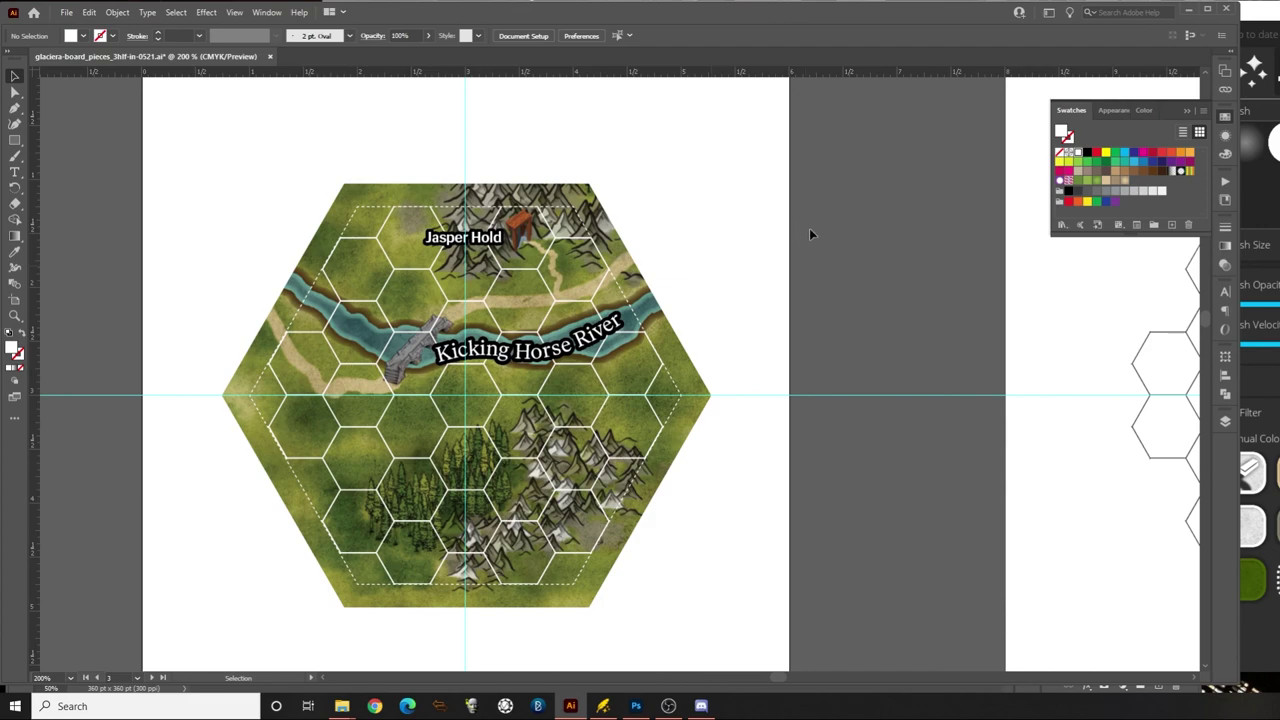
pyautogui.scroll(6, 477, 299)
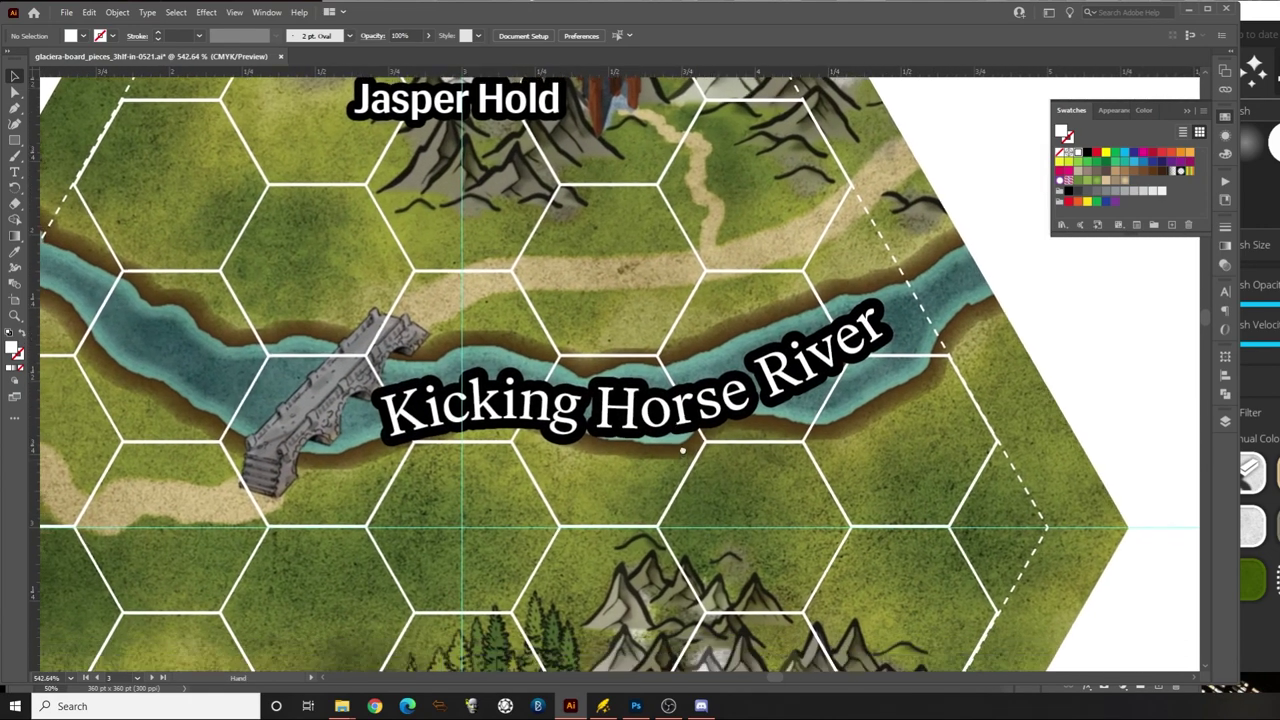
pyautogui.moveTo(683, 452); pyautogui.dragTo(698, 385)
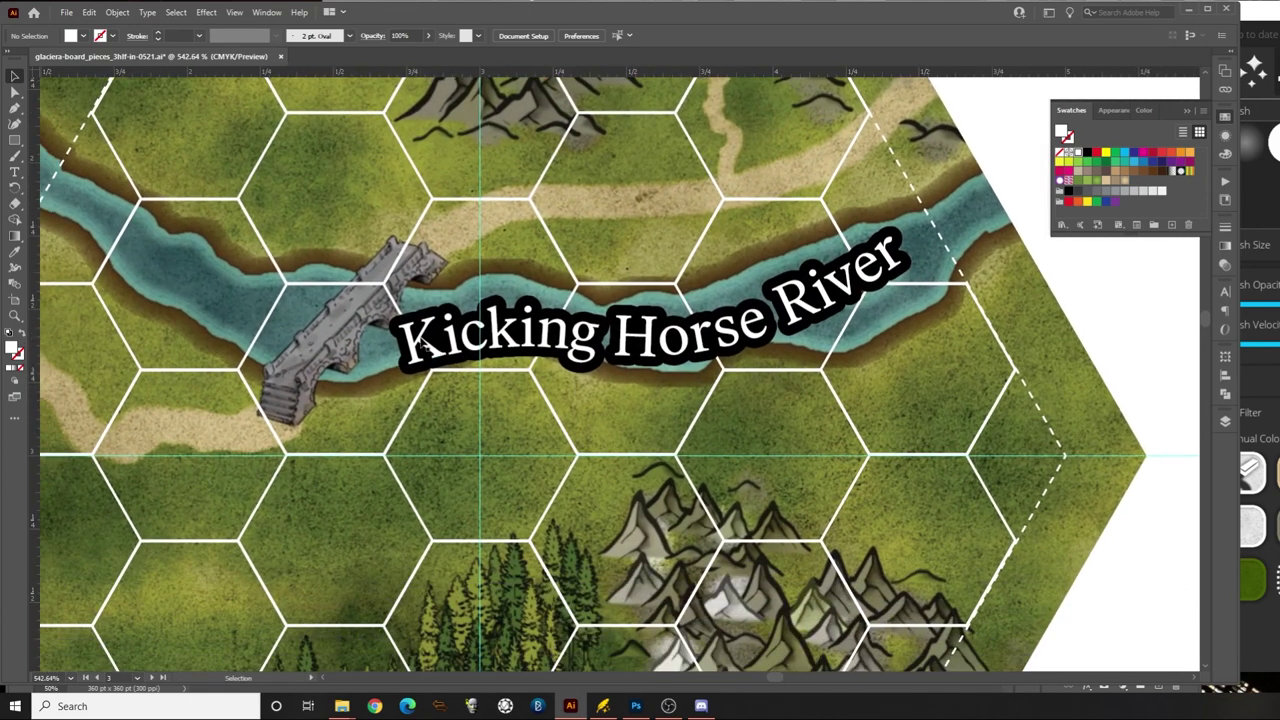
pyautogui.doubleClick(658, 356)
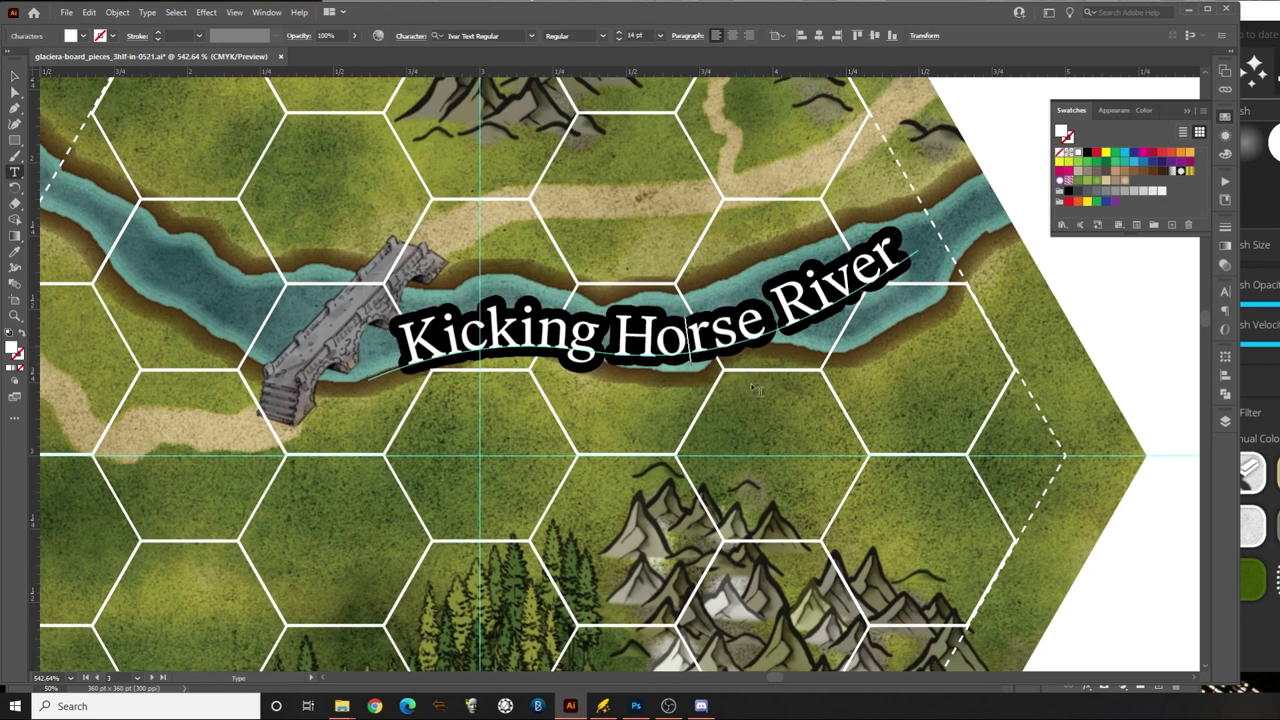
pyautogui.press('Right')
pyautogui.press('Right')
pyautogui.press('Right')
pyautogui.press('Right')
pyautogui.press('Right')
pyautogui.press('Right')
pyautogui.press('Right')
pyautogui.press('Right')
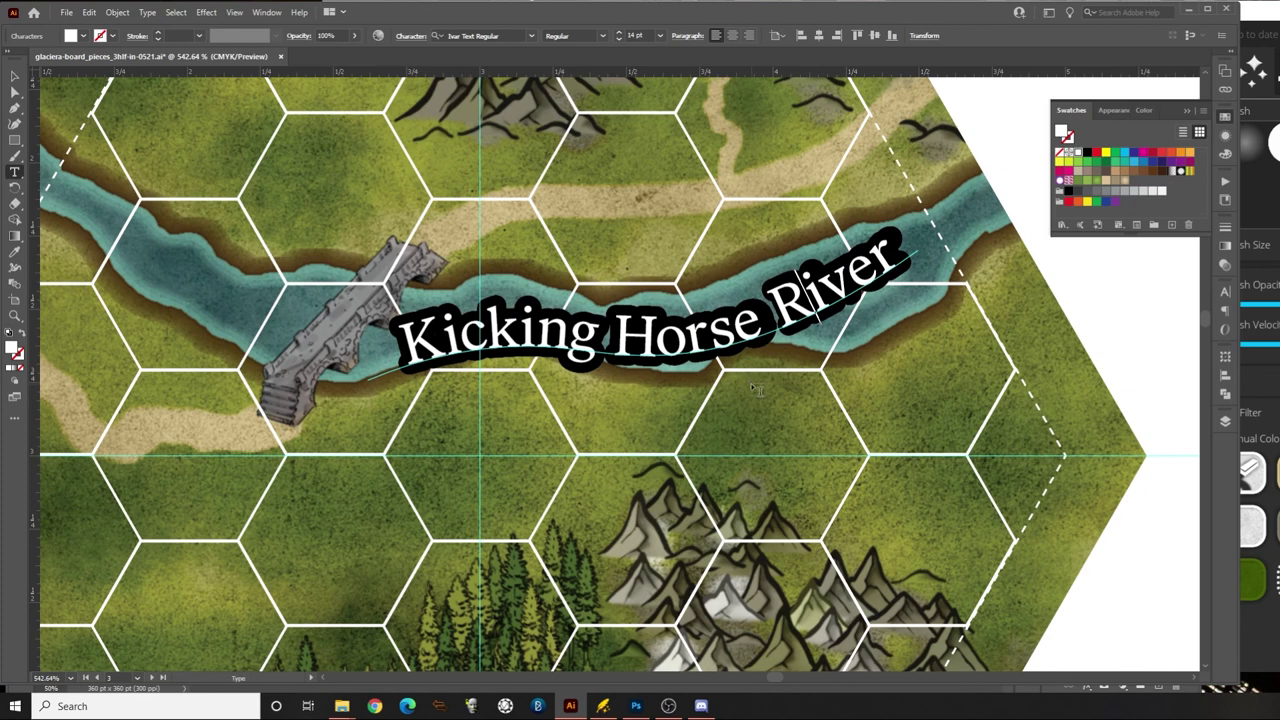
pyautogui.press('Right')
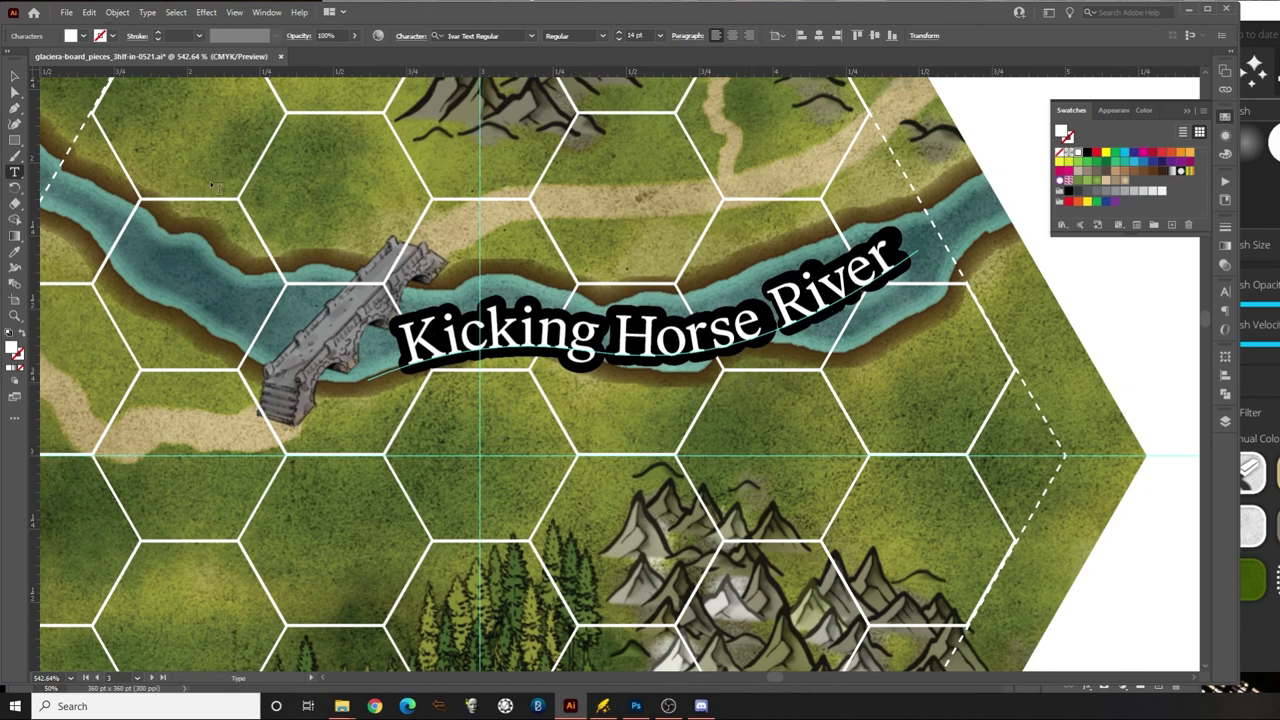
pyautogui.click(15, 76)
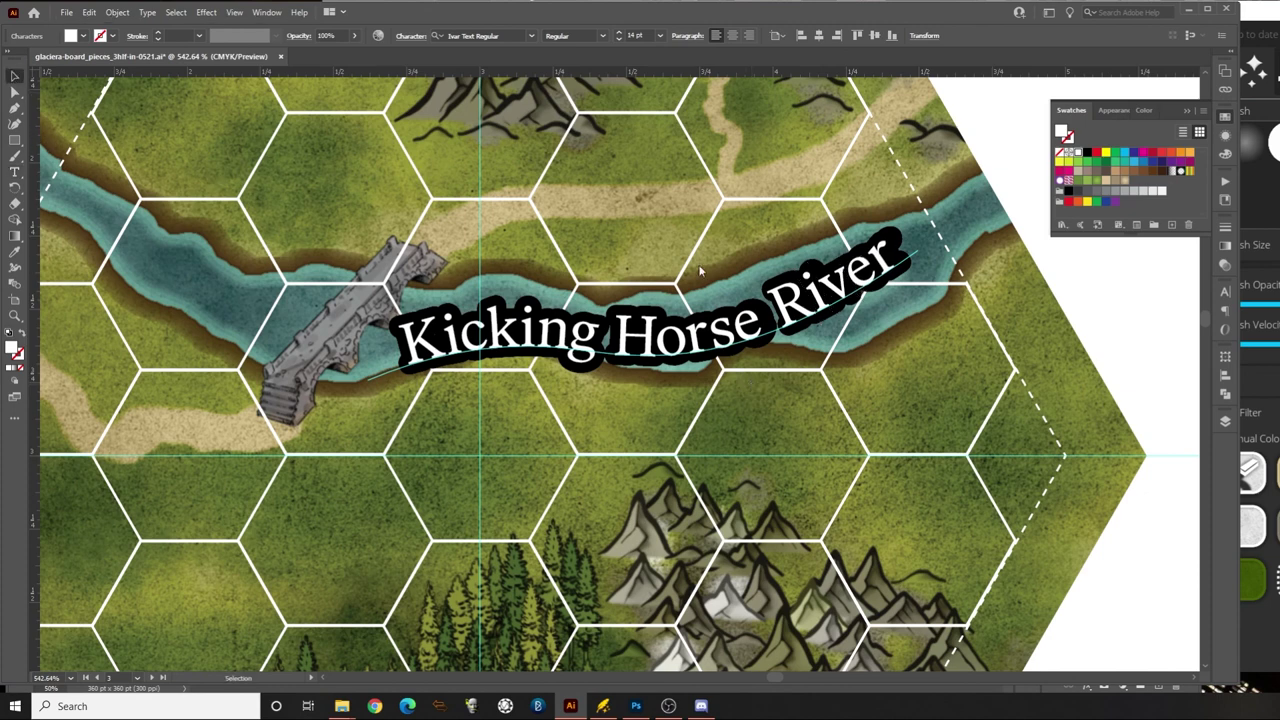
pyautogui.click(748, 322)
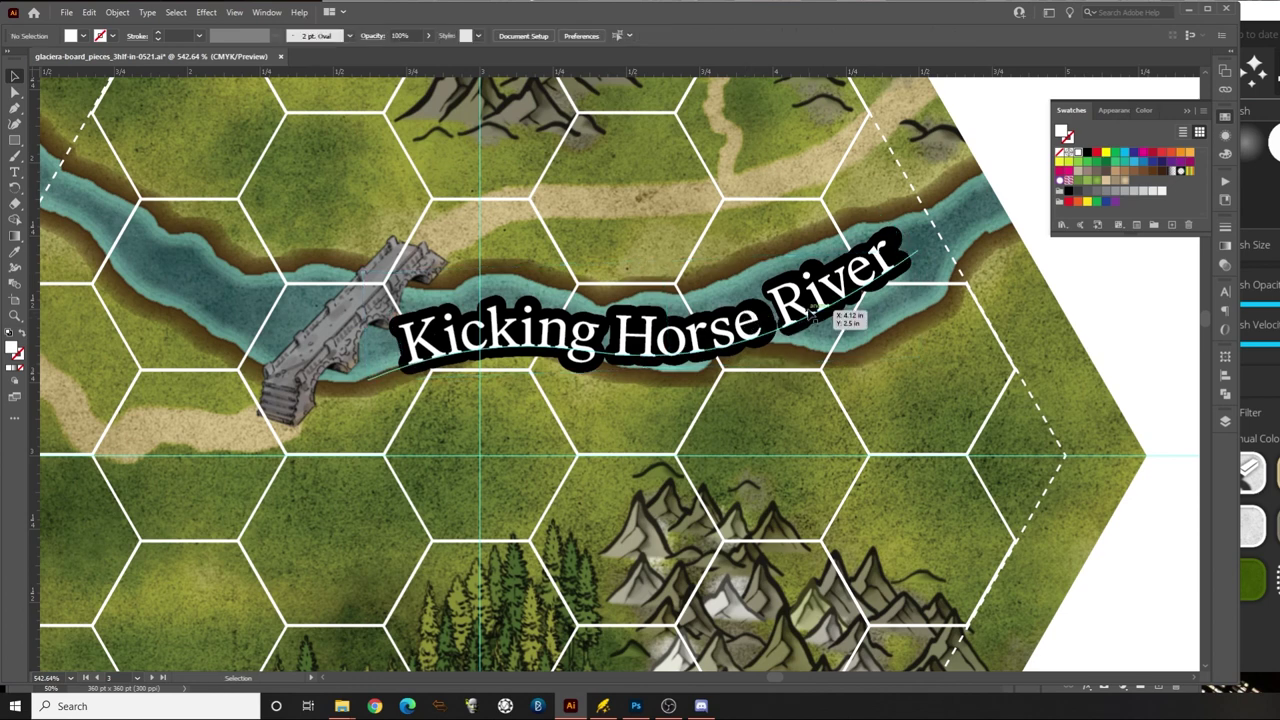
pyautogui.doubleClick(652, 342)
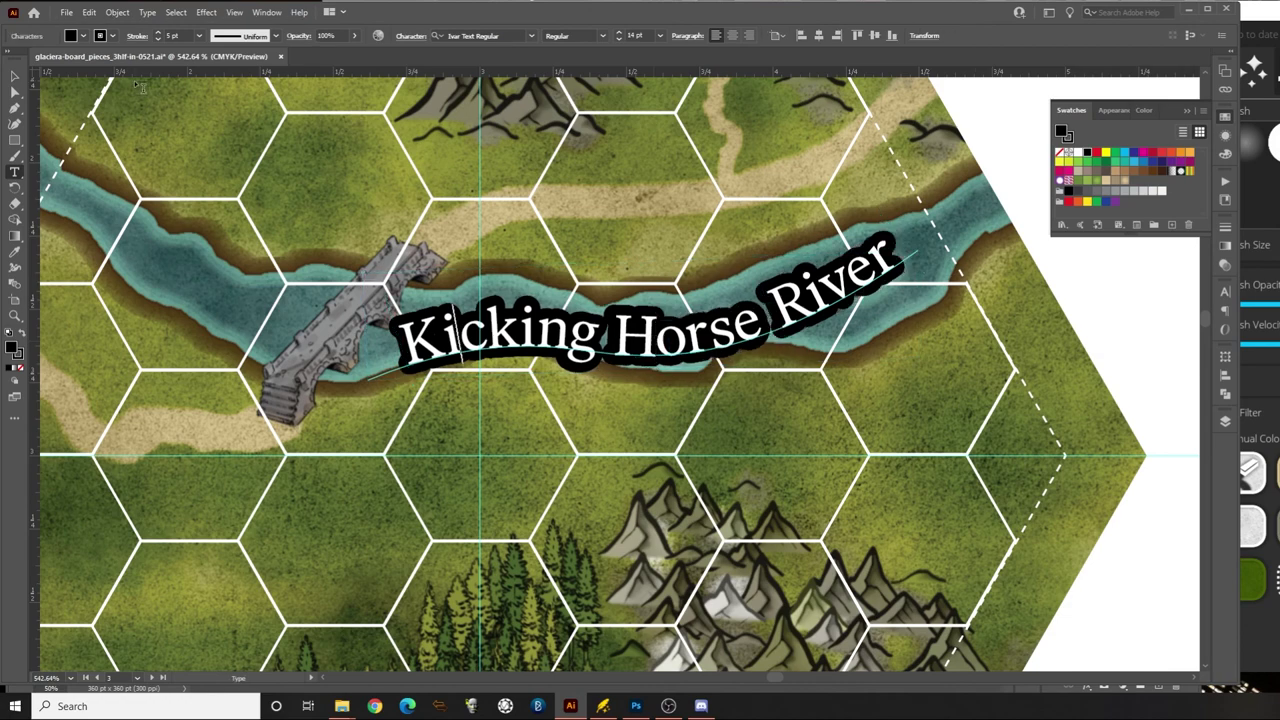
pyautogui.press('Escape')
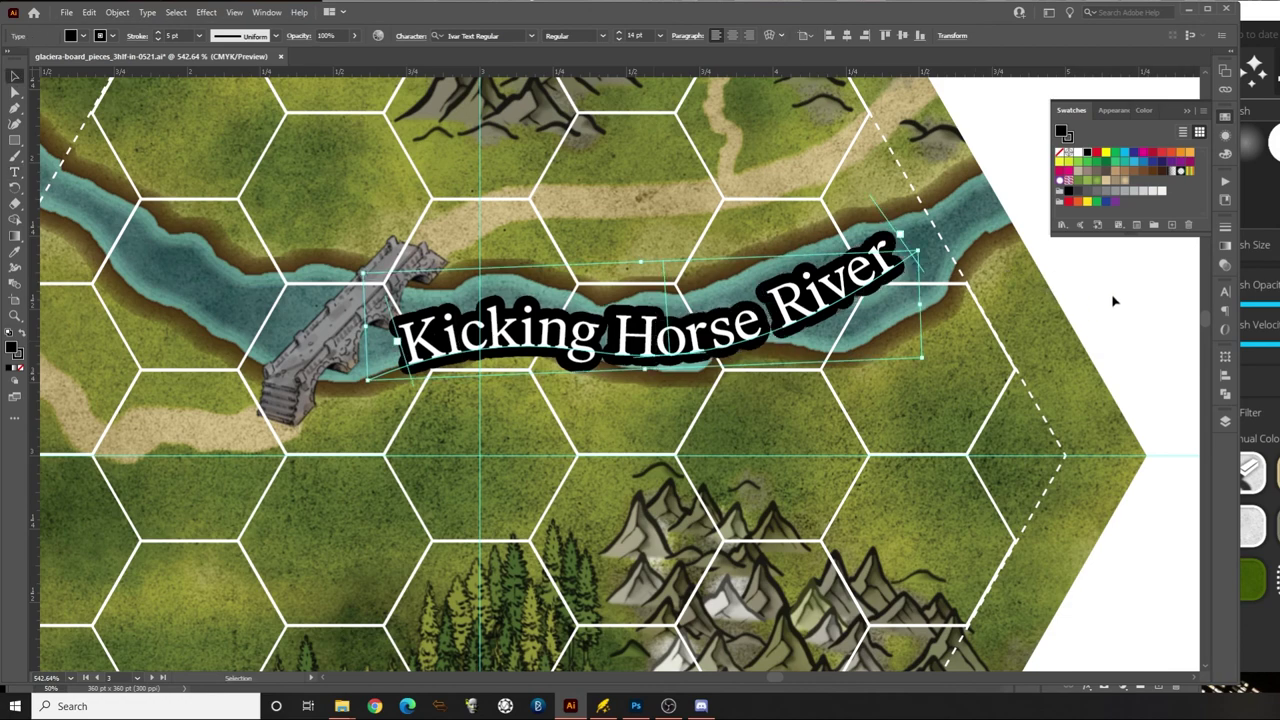
pyautogui.click(1115, 300)
pyautogui.scroll(-3, 580, 385)
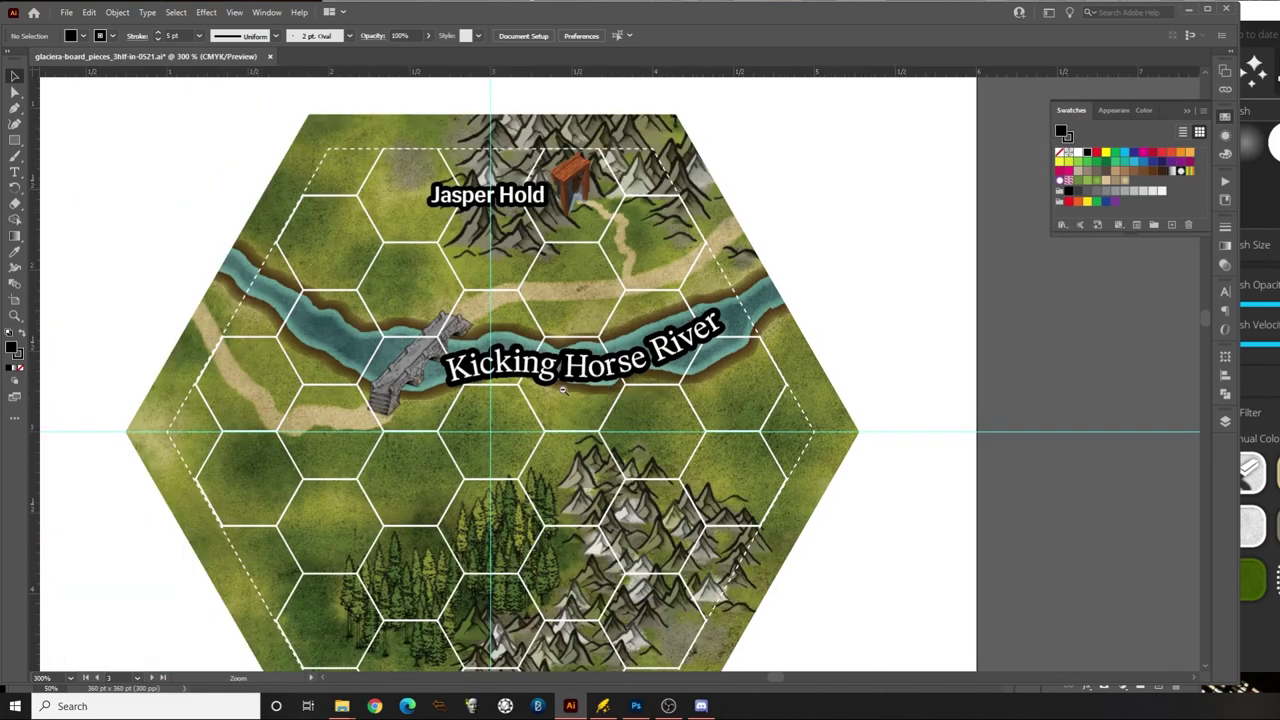
# Pan over the Bonners Ferry and Valemount Market tiles, return to Jasper Hold, and save
pyautogui.scroll(-1, 563, 390)
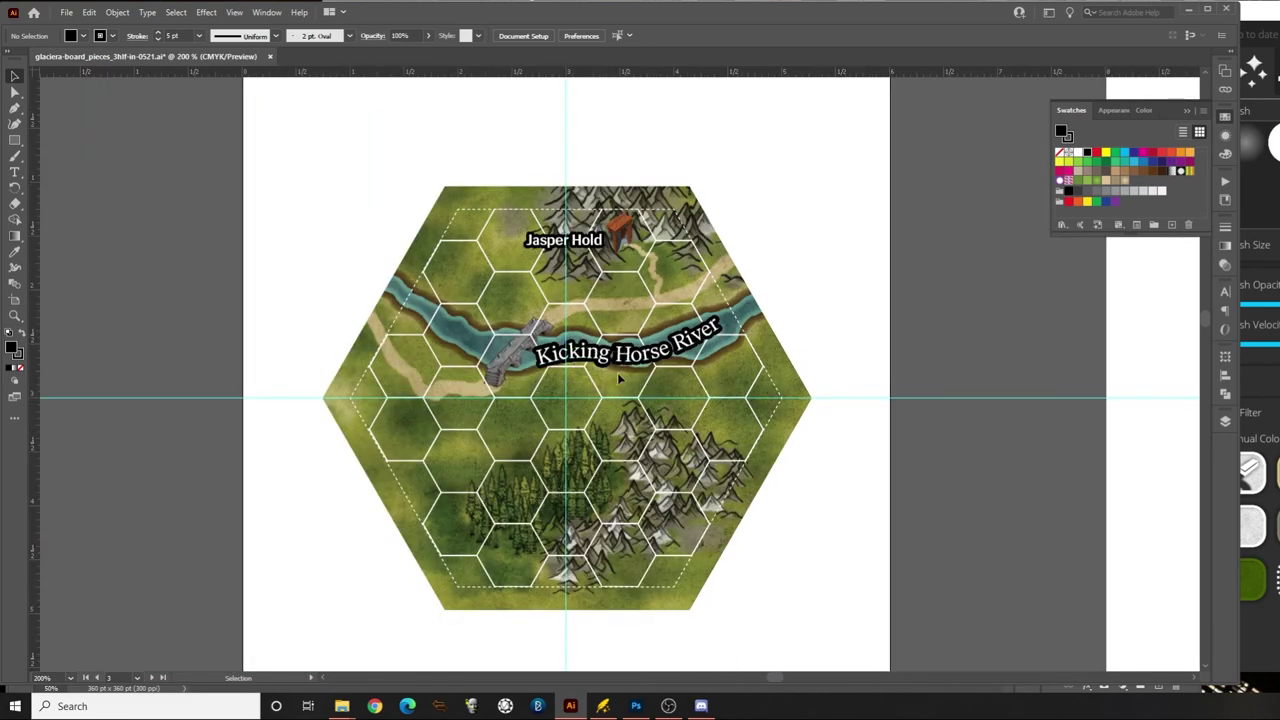
pyautogui.press('space')
pyautogui.moveTo(297, 443); pyautogui.dragTo(965, 373)
pyautogui.moveTo(387, 390); pyautogui.dragTo(1048, 389)
pyautogui.moveTo(599, 396)
pyautogui.mouseDown()
pyautogui.moveTo(817, 389)
pyautogui.moveTo(349, 369)
pyautogui.mouseUp()
pyautogui.moveTo(850, 334); pyautogui.dragTo(417, 357)
pyautogui.moveTo(770, 346); pyautogui.dragTo(605, 341)
pyautogui.moveTo(698, 336); pyautogui.dragTo(553, 358)
pyautogui.moveTo(789, 443); pyautogui.dragTo(871, 423)
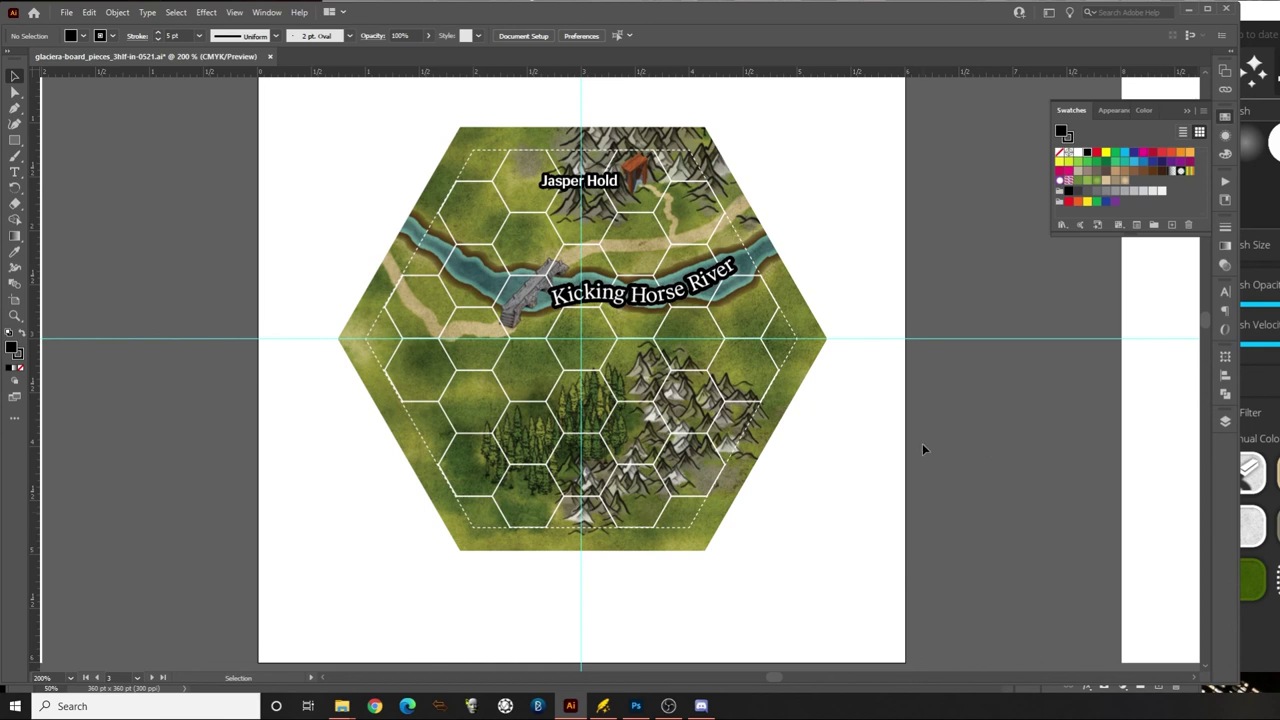
pyautogui.press('a')
pyautogui.press('v')
pyautogui.hotkey('ctrl', 's')
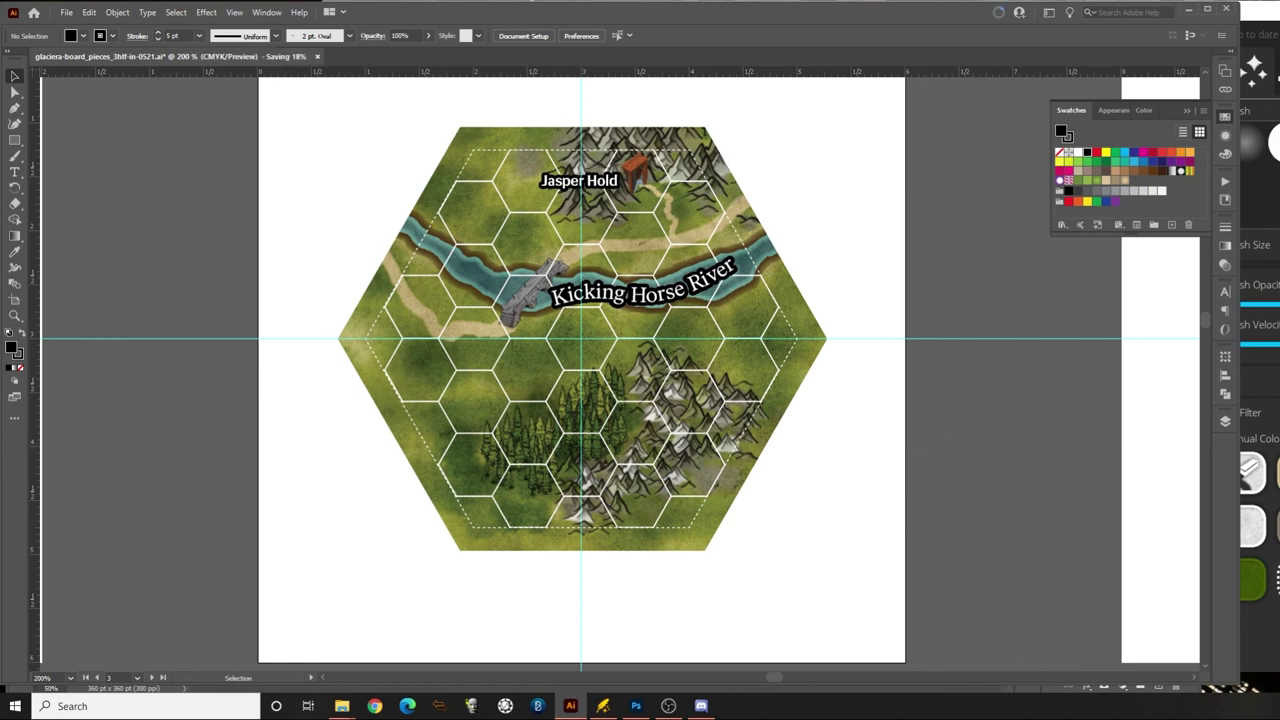